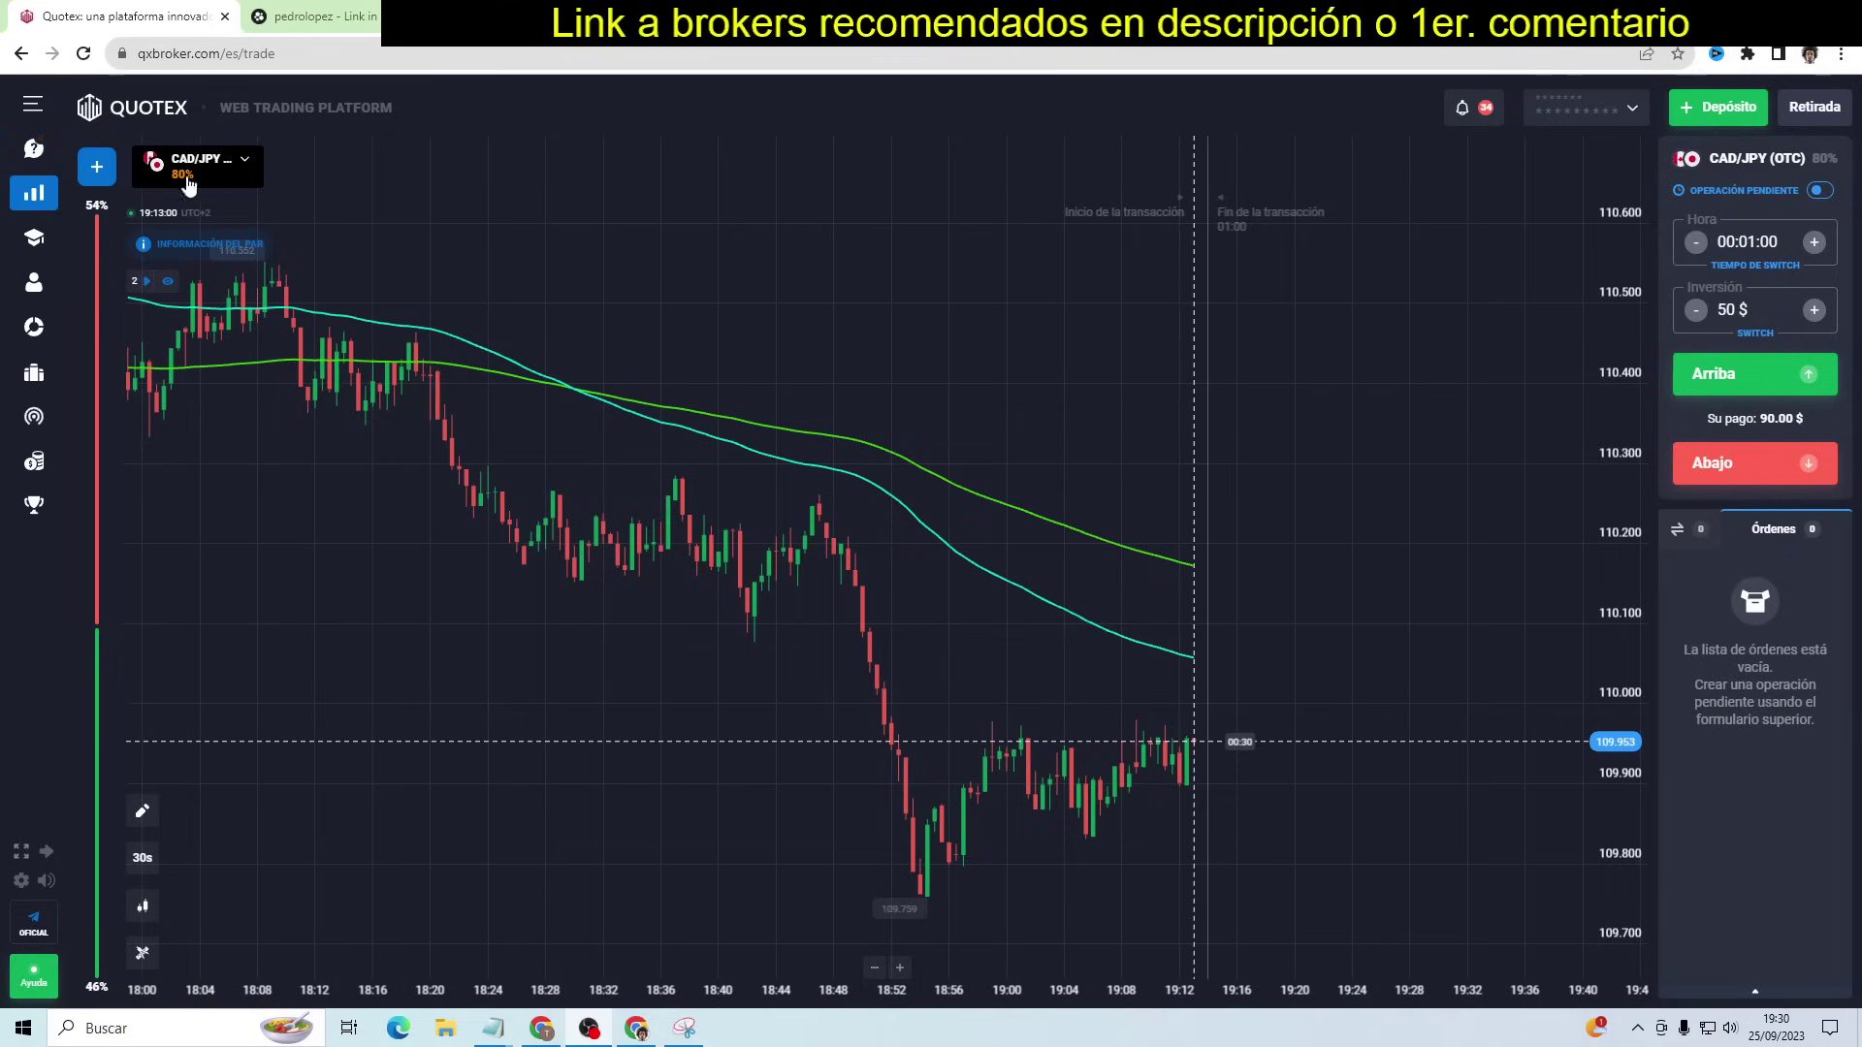
Leave the Quotex CAD/JPY (OTC) chart for the pedrolopez links page tab
click(311, 17)
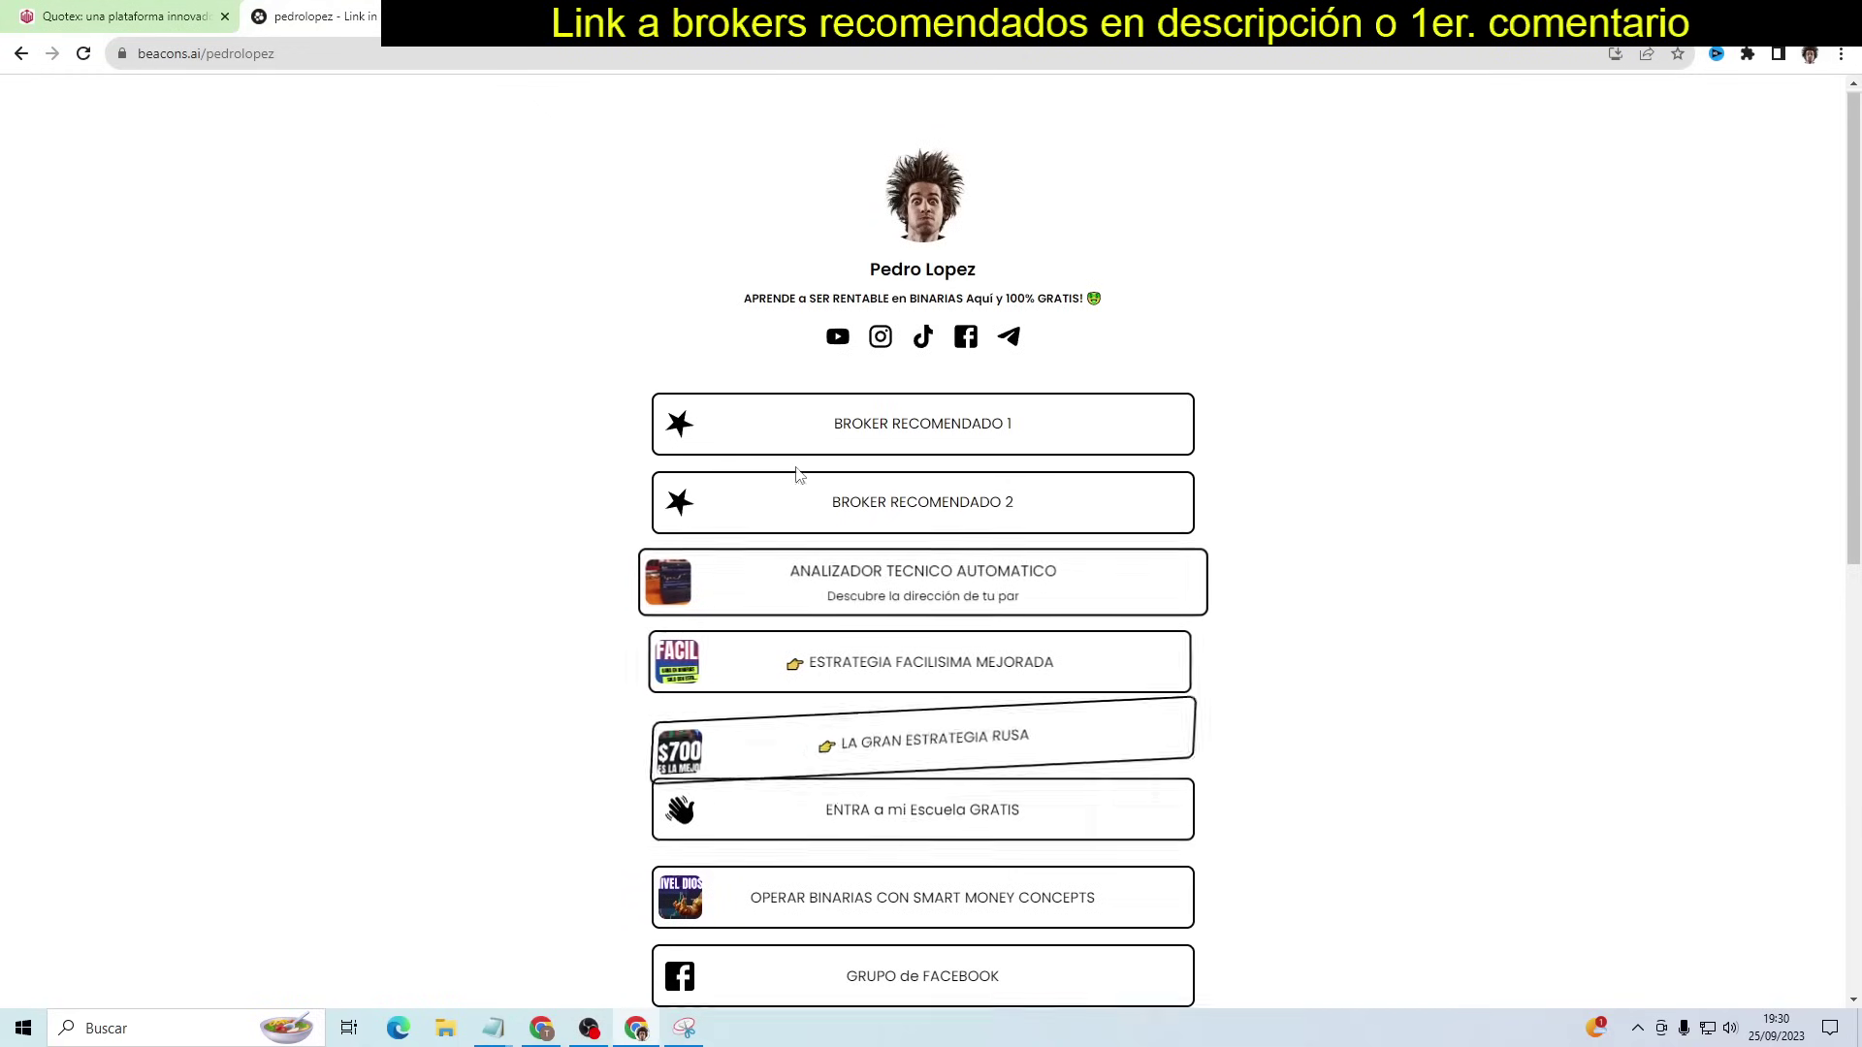
Scroll through the Beacons links page listing brokers, strategy guides and community links
scroll(1067, 572, down, 4)
scroll(1348, 718, up, 1)
scroll(1357, 772, up, 3)
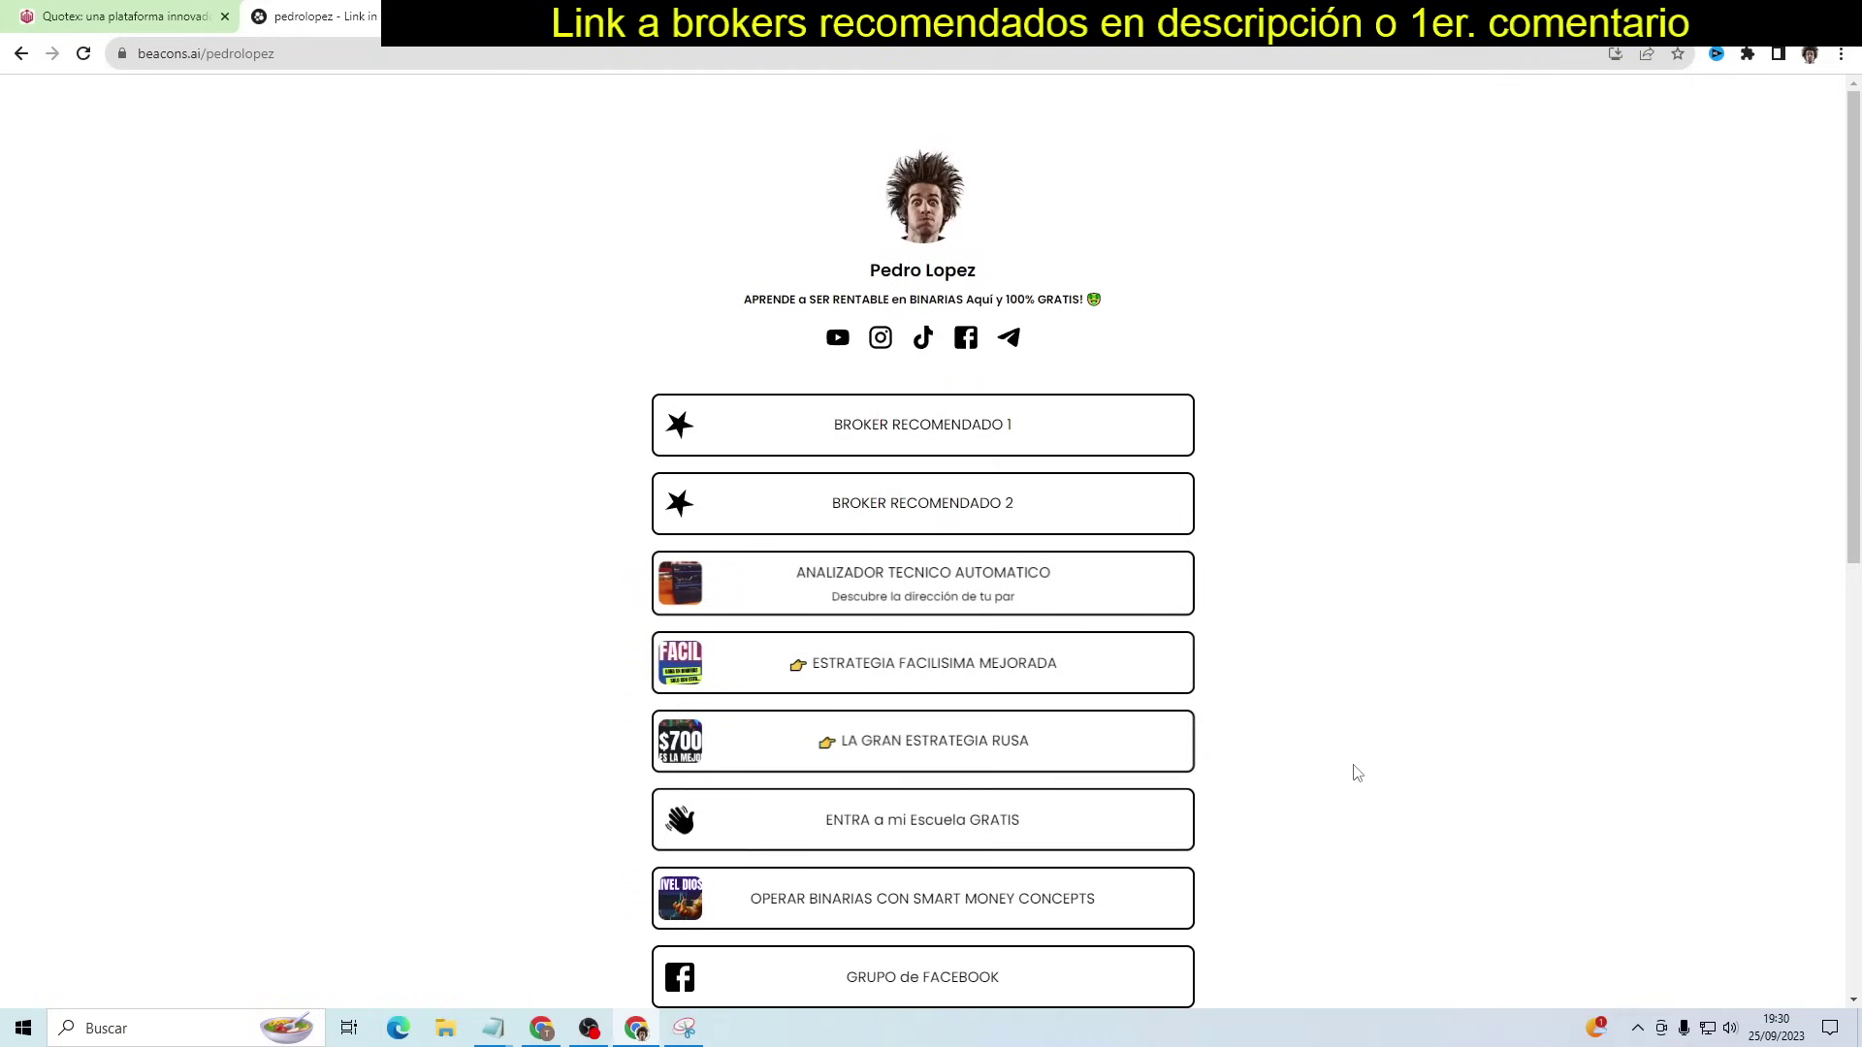
scroll(1357, 772, down, 6)
scroll(1357, 772, down, 3)
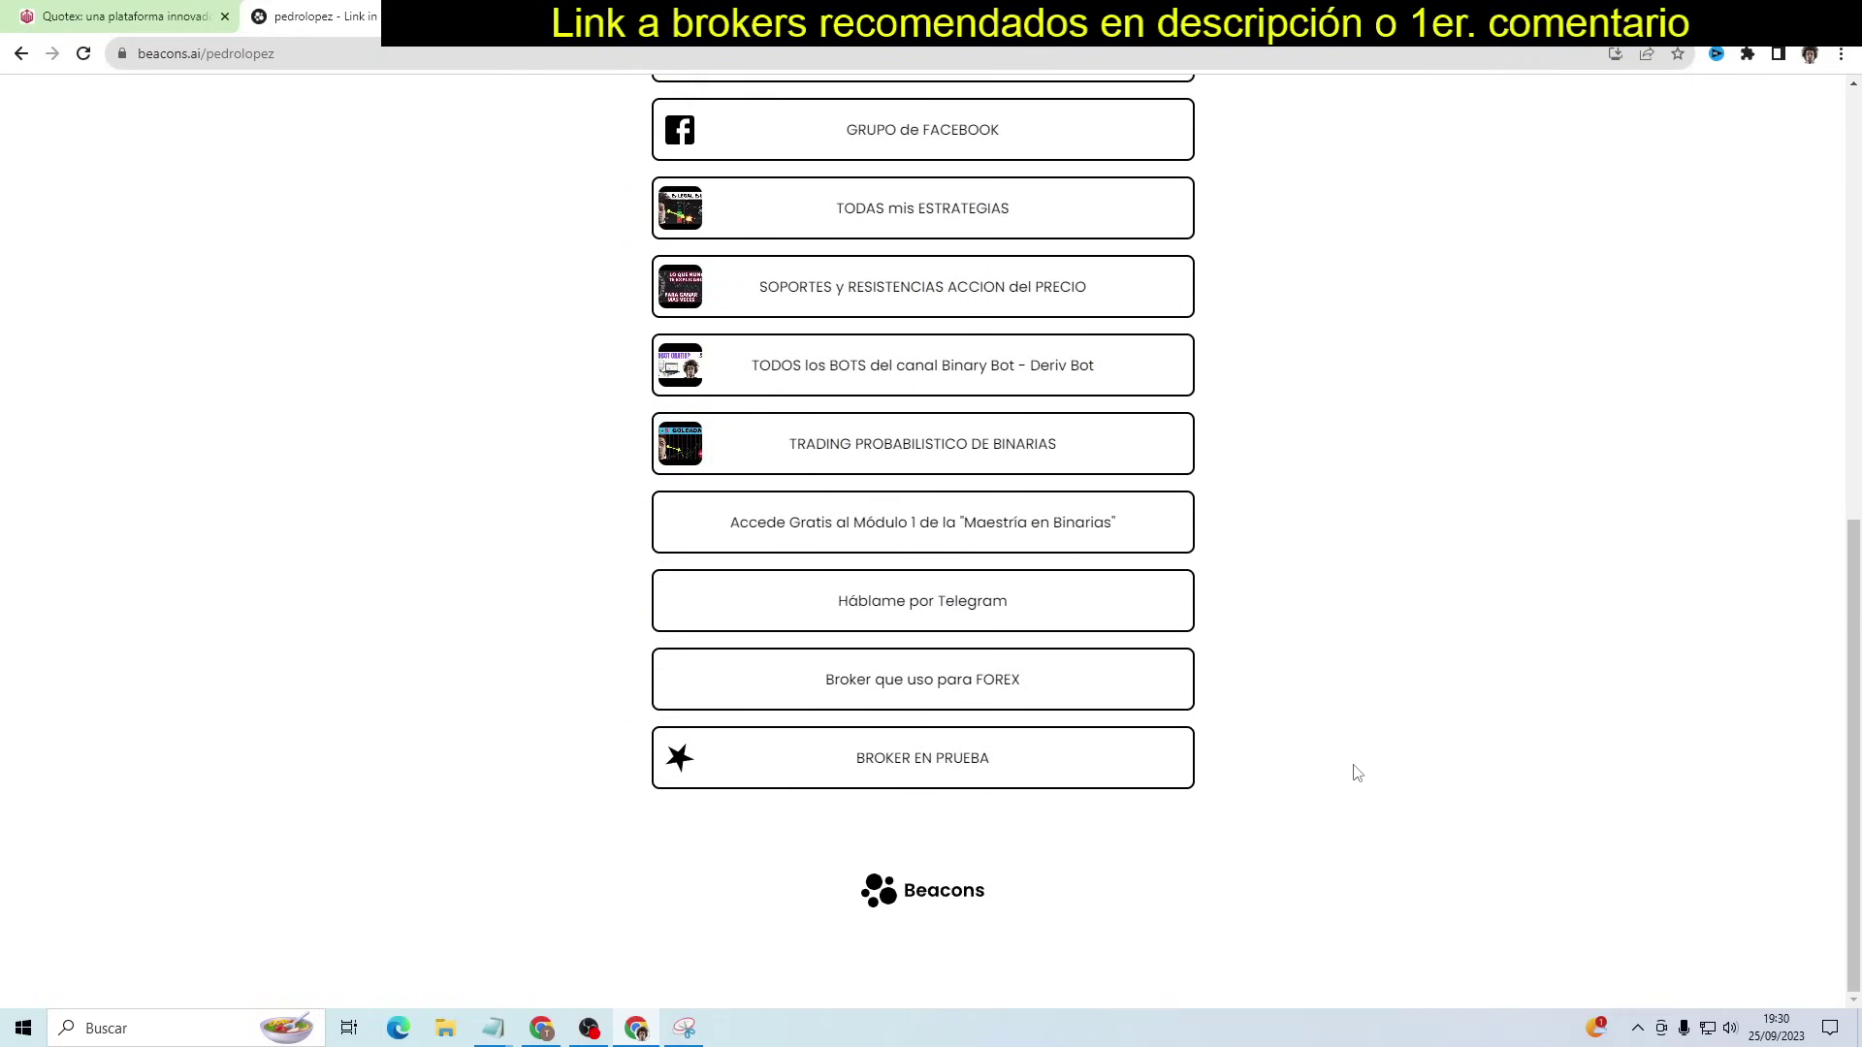
scroll(1357, 772, up, 3)
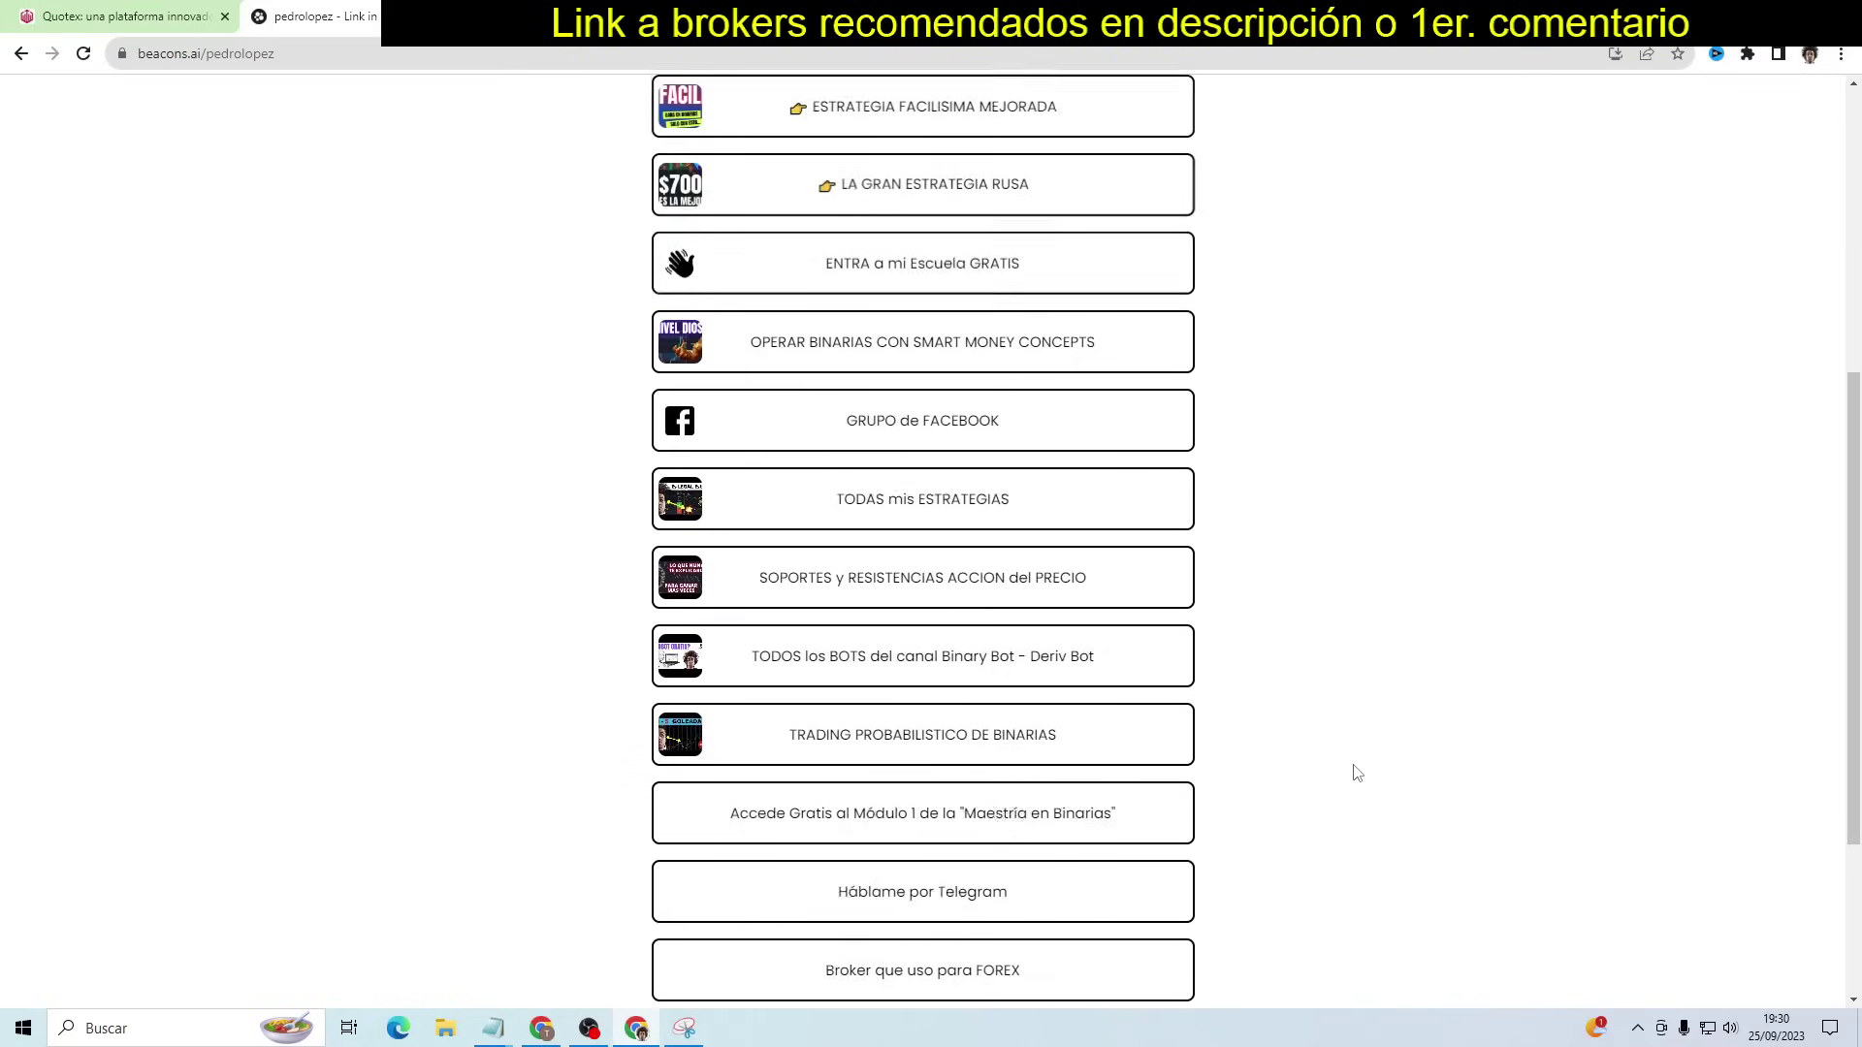
scroll(1357, 772, up, 4)
scroll(1357, 772, up, 2)
scroll(1358, 740, down, 1)
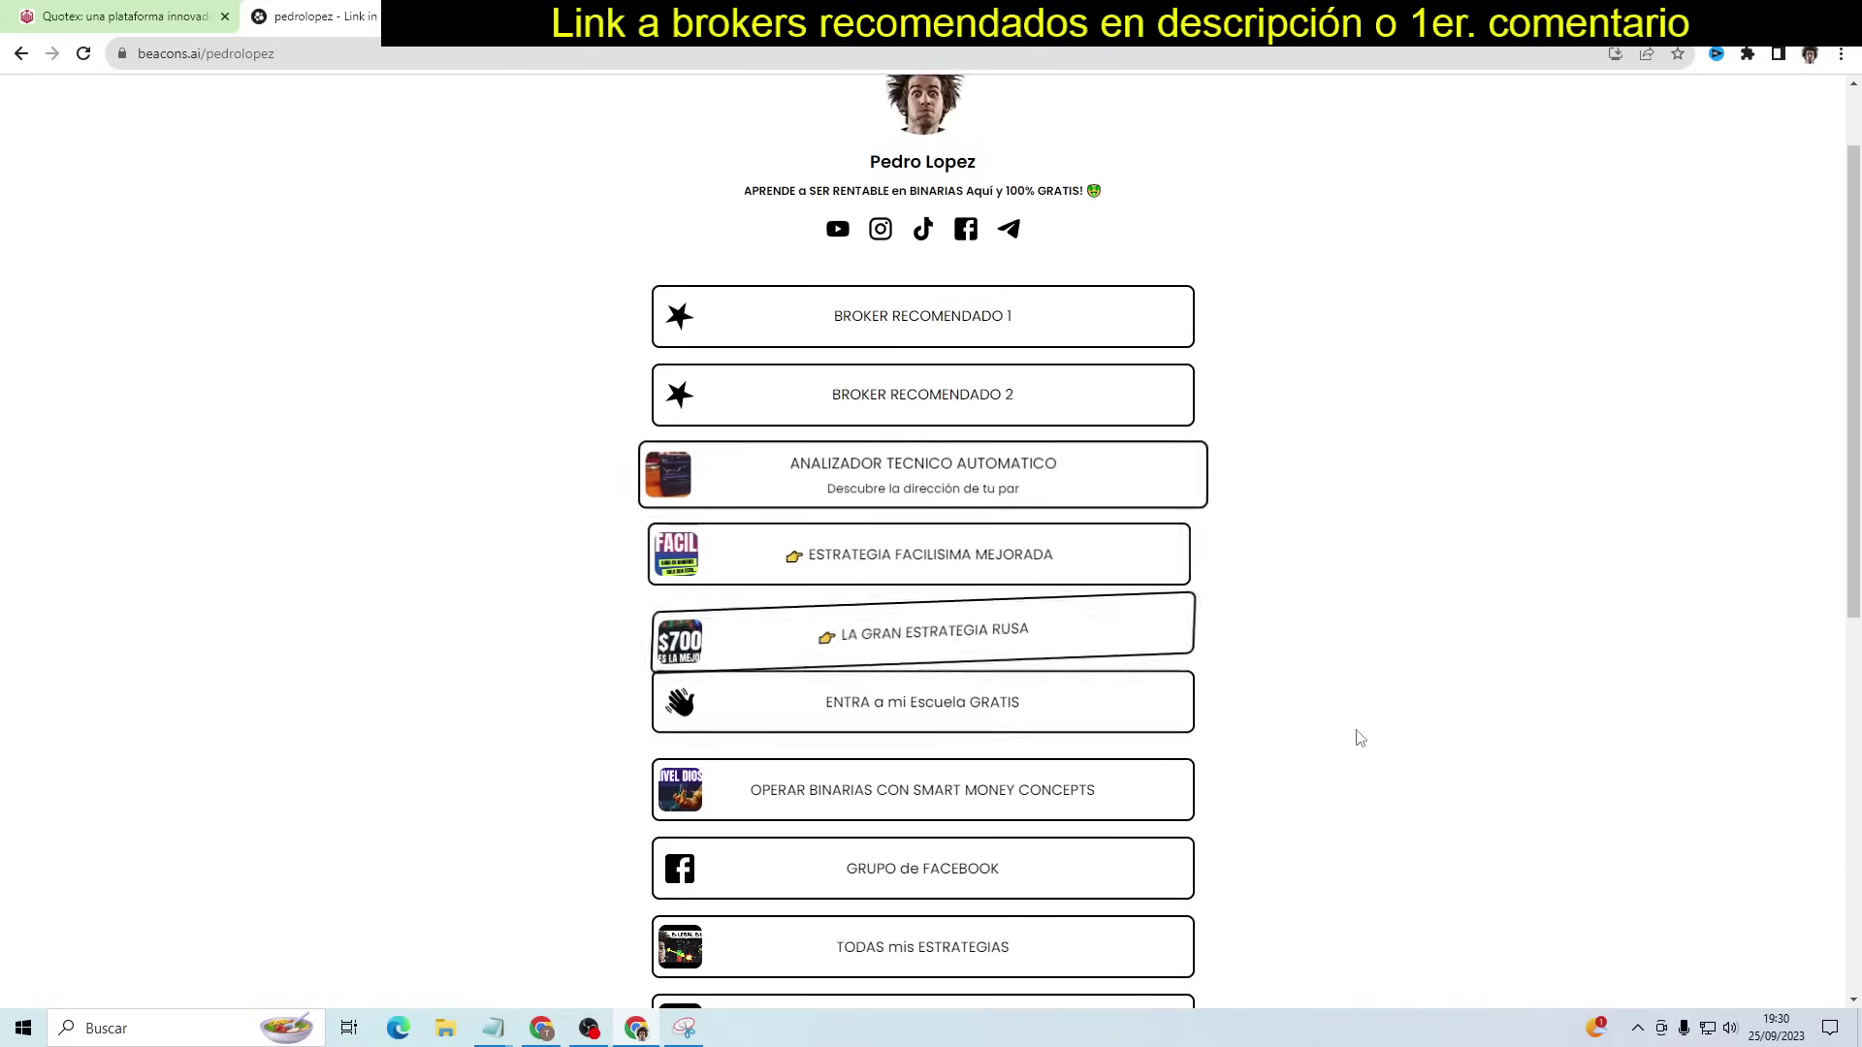
scroll(1355, 740, down, 1)
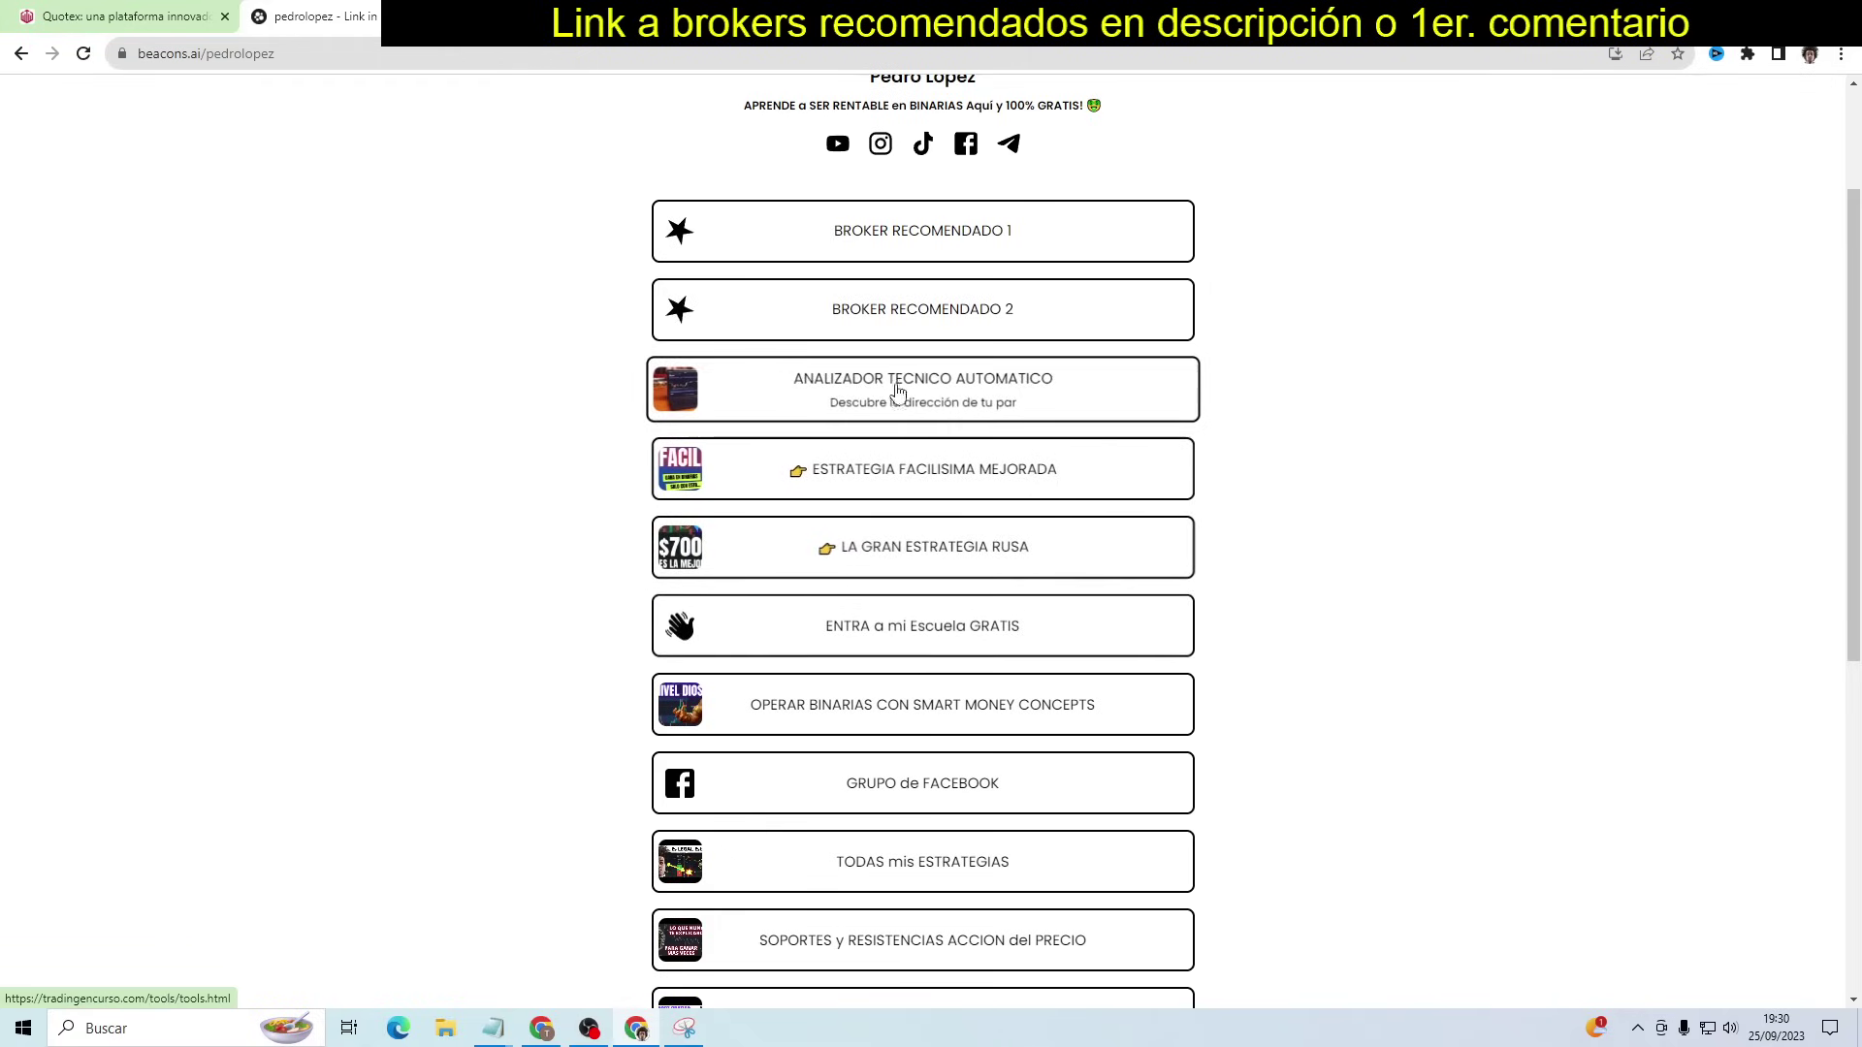
Open the free school link and enter the course with INGRESAR AHORA
click(895, 648)
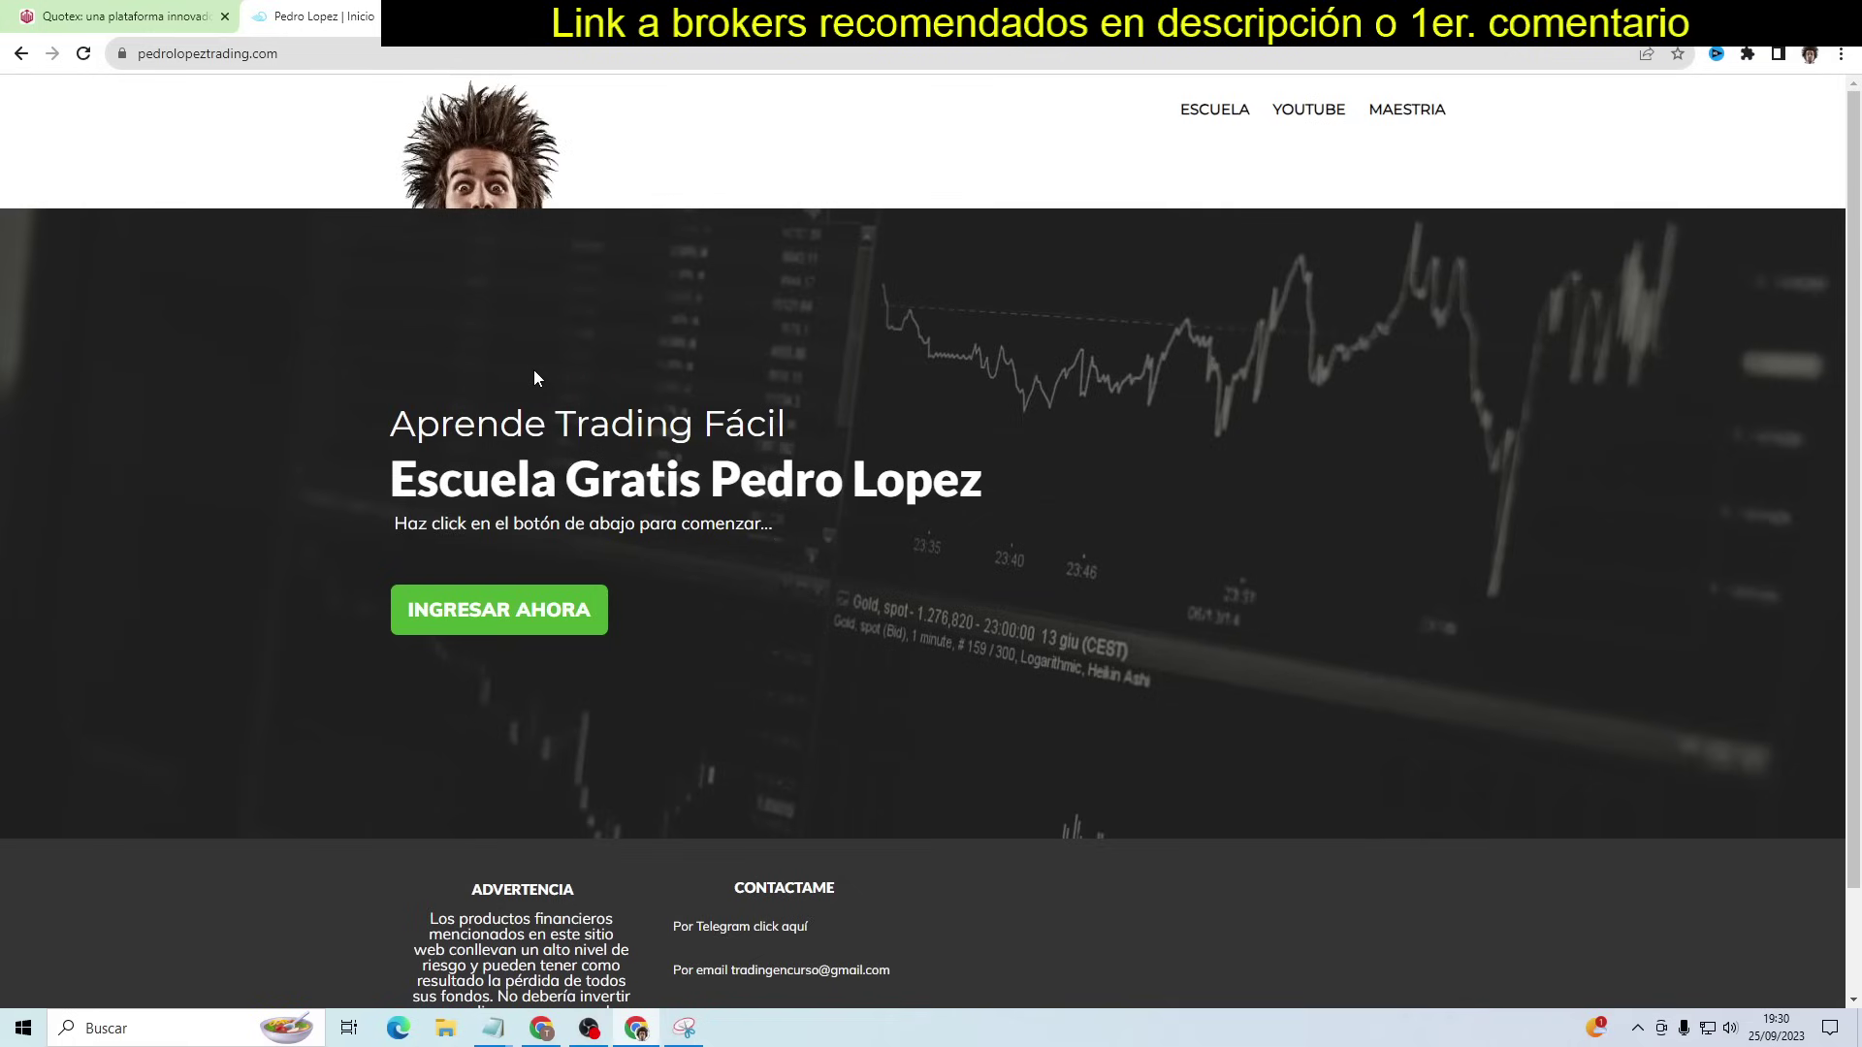
click(514, 625)
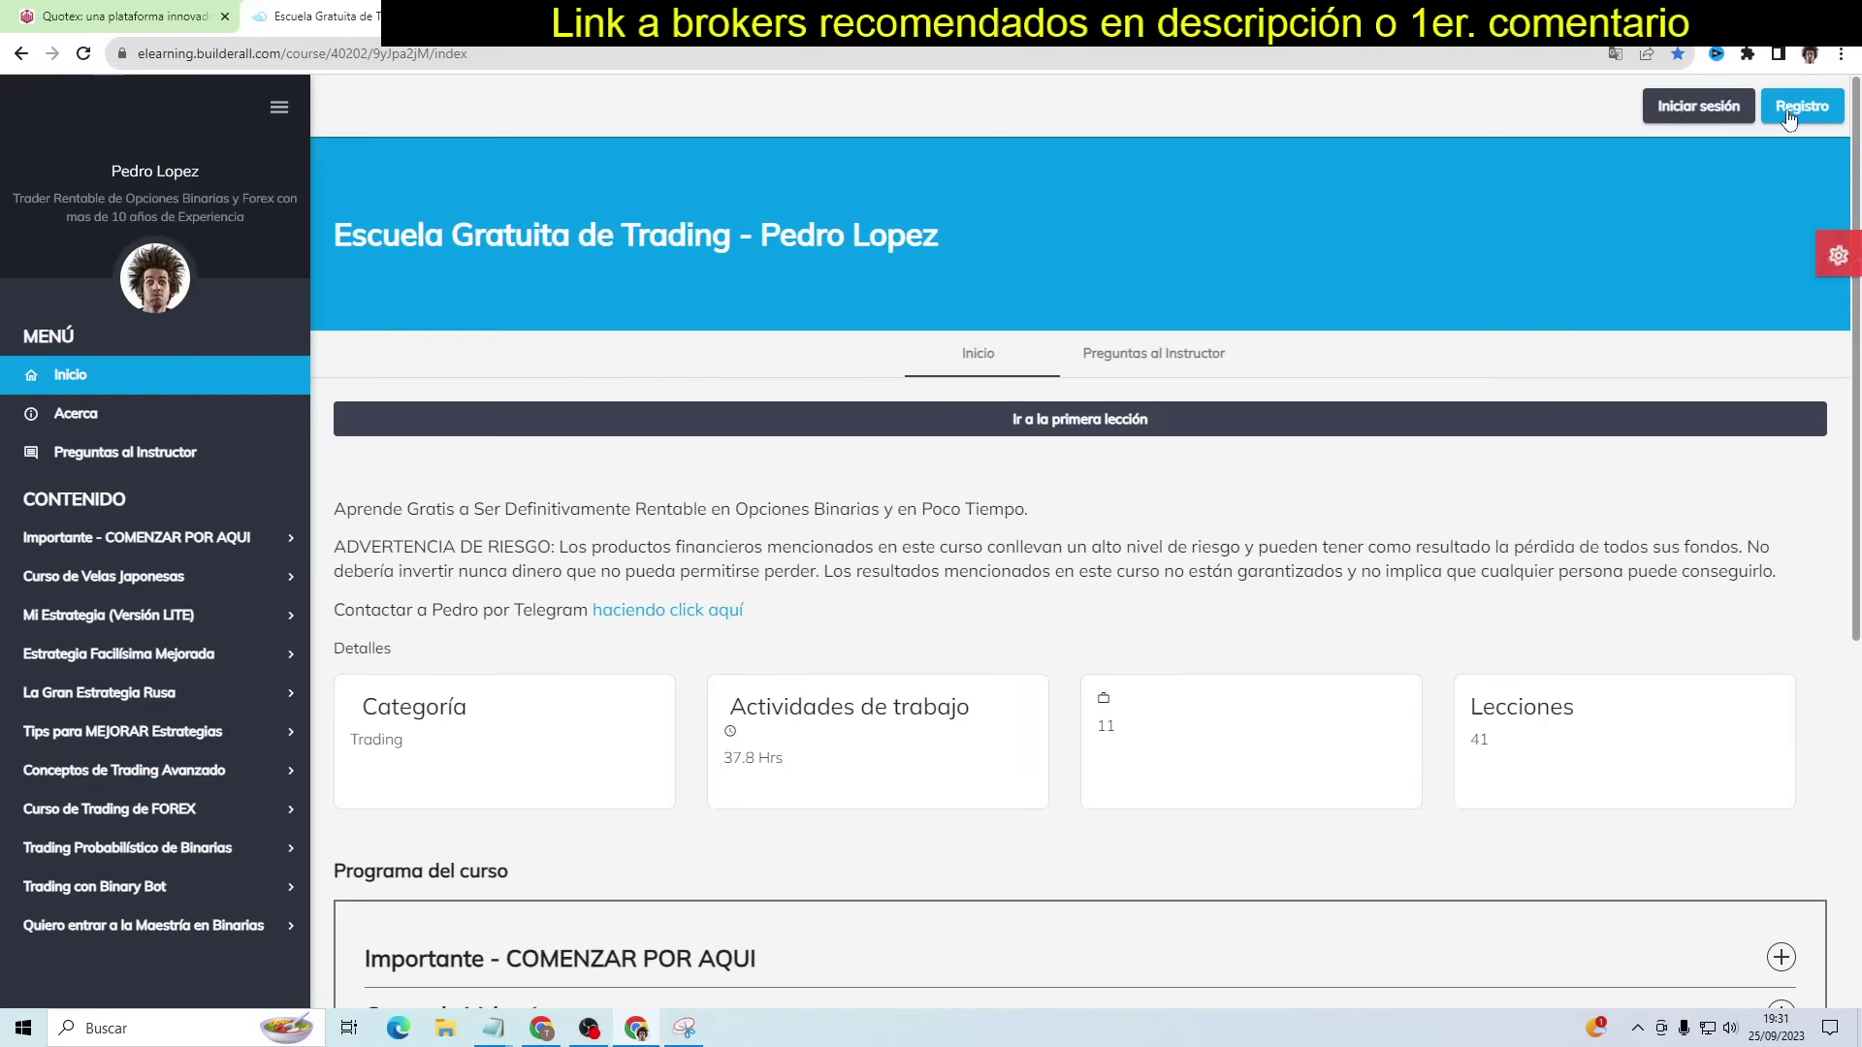
Abandon the Registro form and sign in to the Builderall course with saved credentials
click(1792, 115)
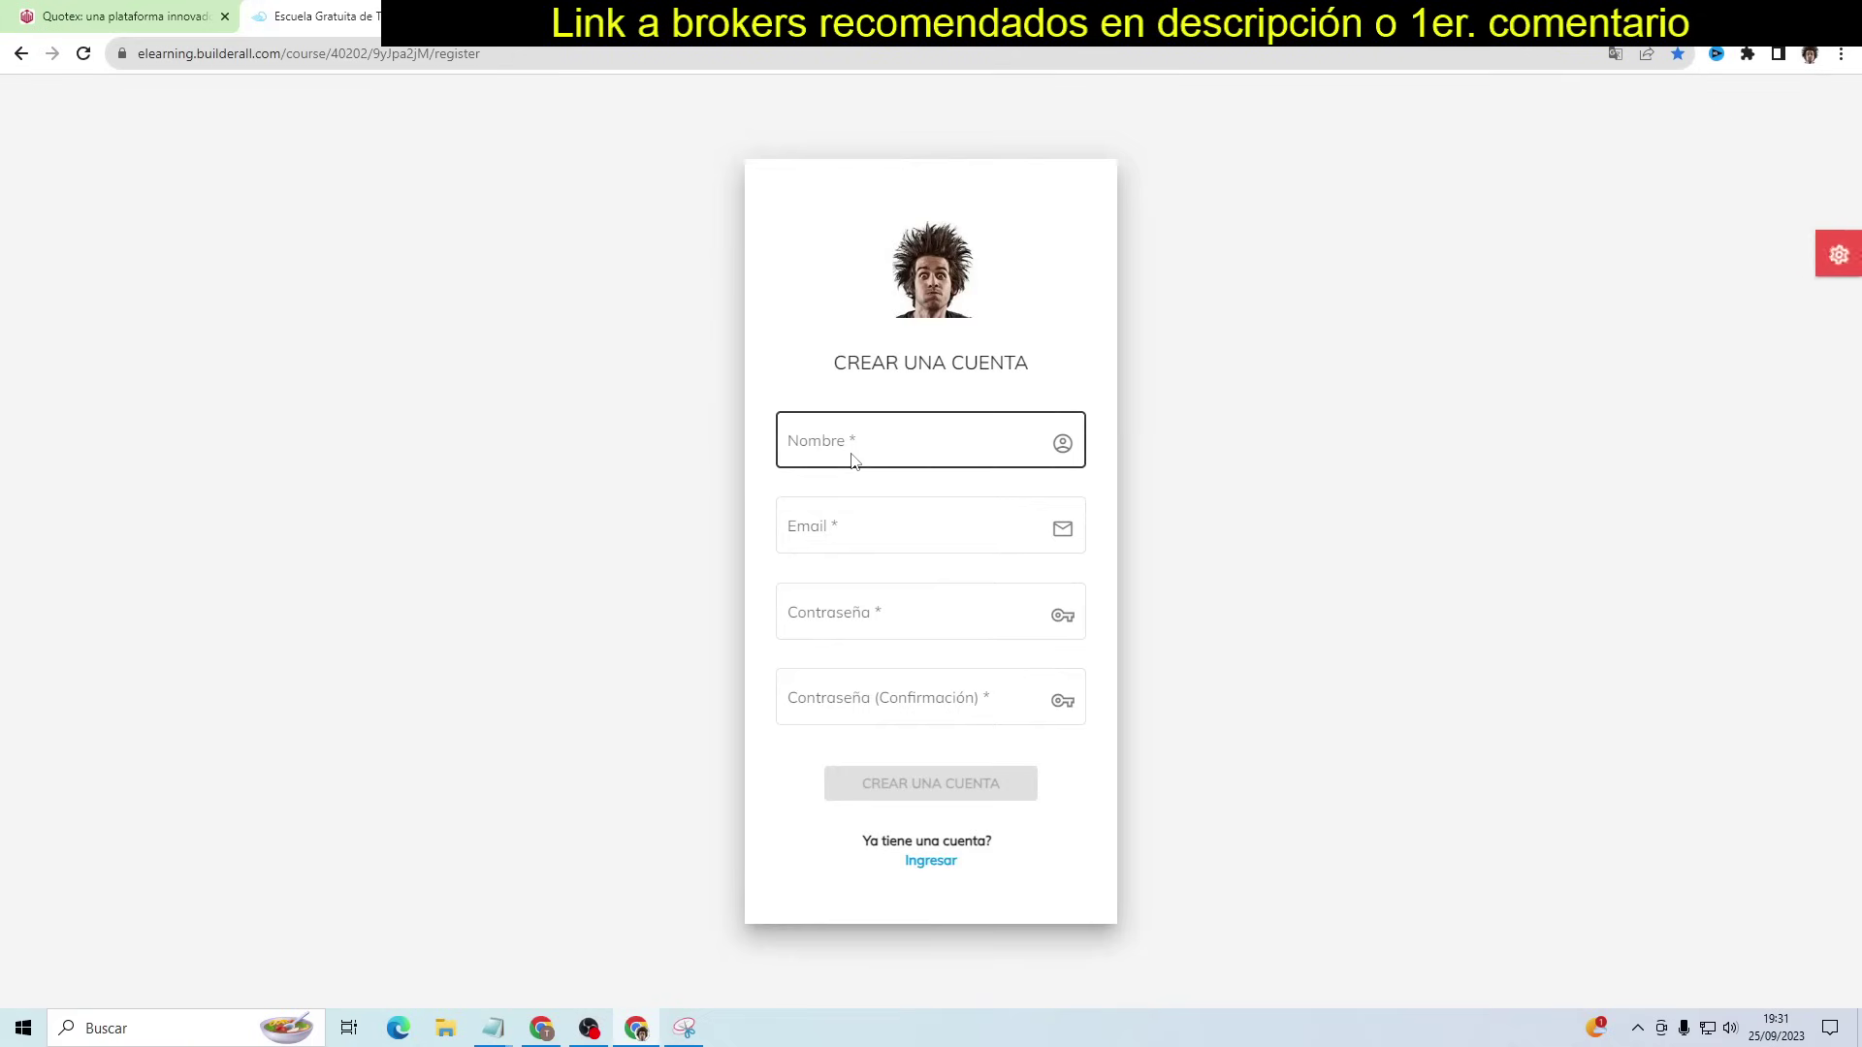
click(908, 525)
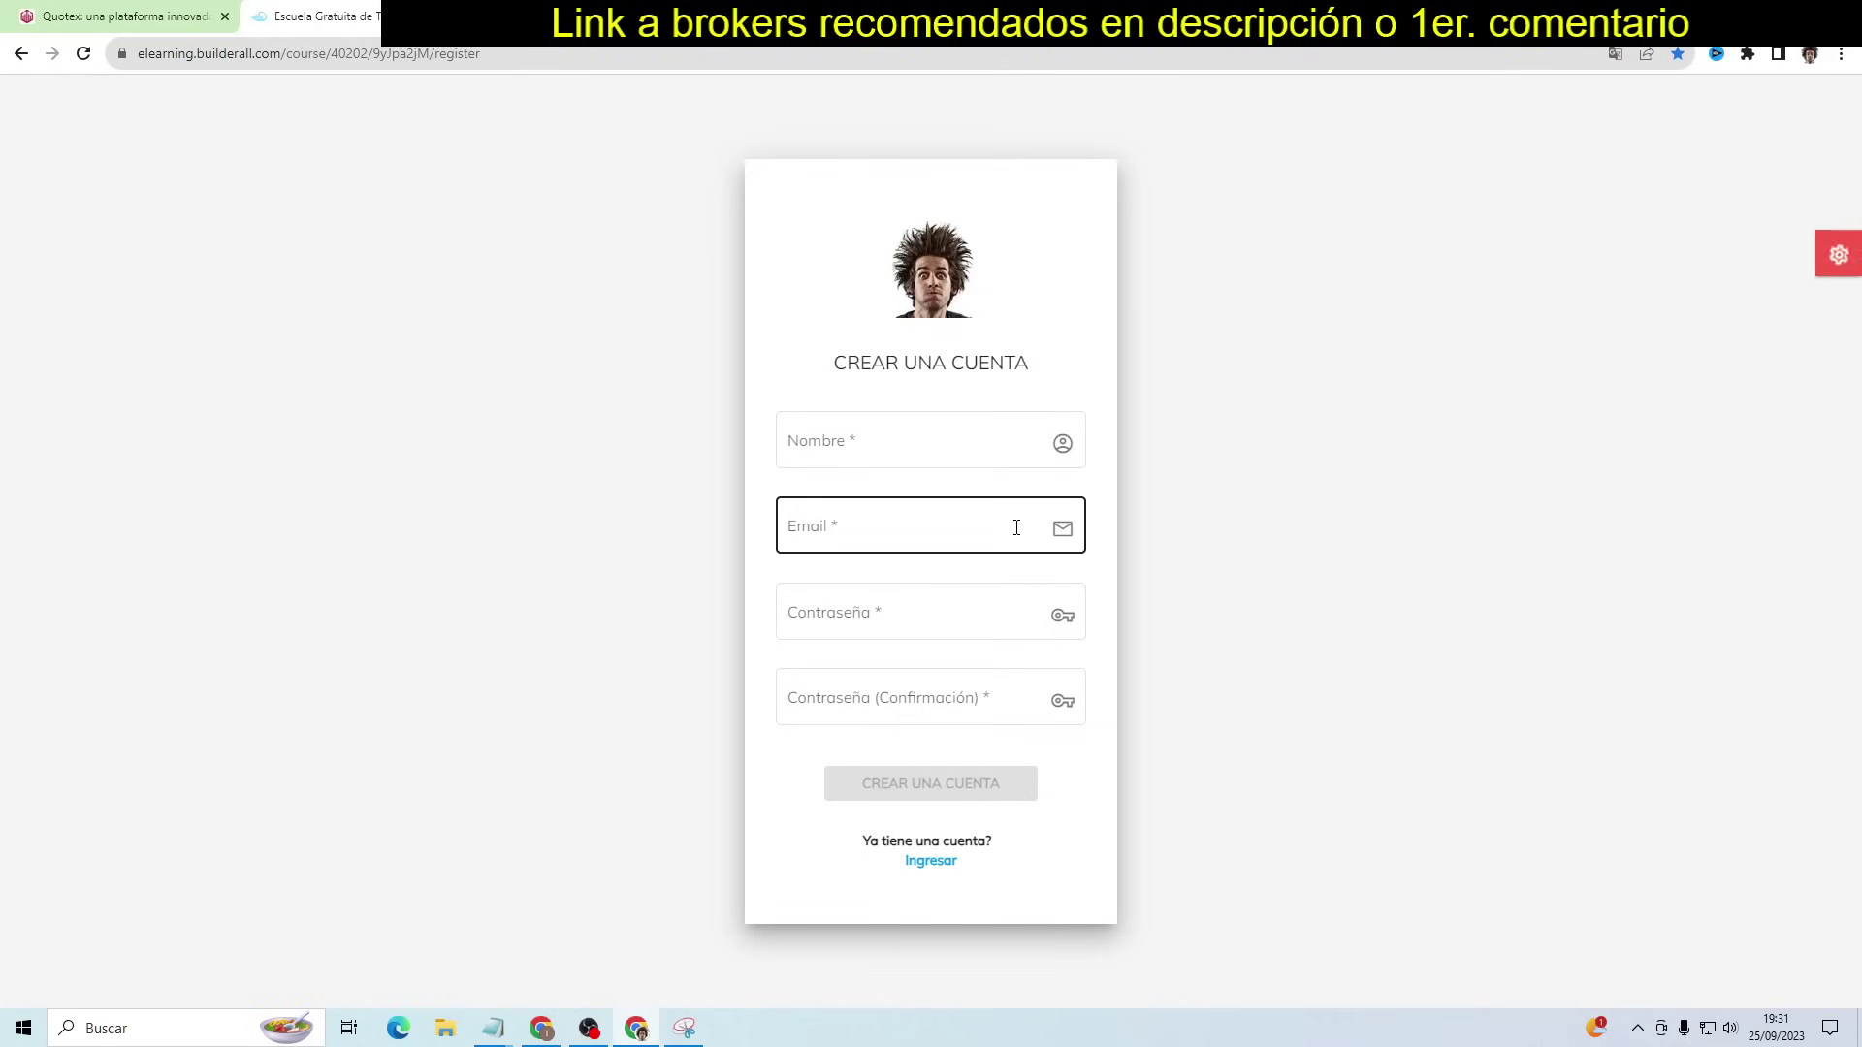
click(661, 395)
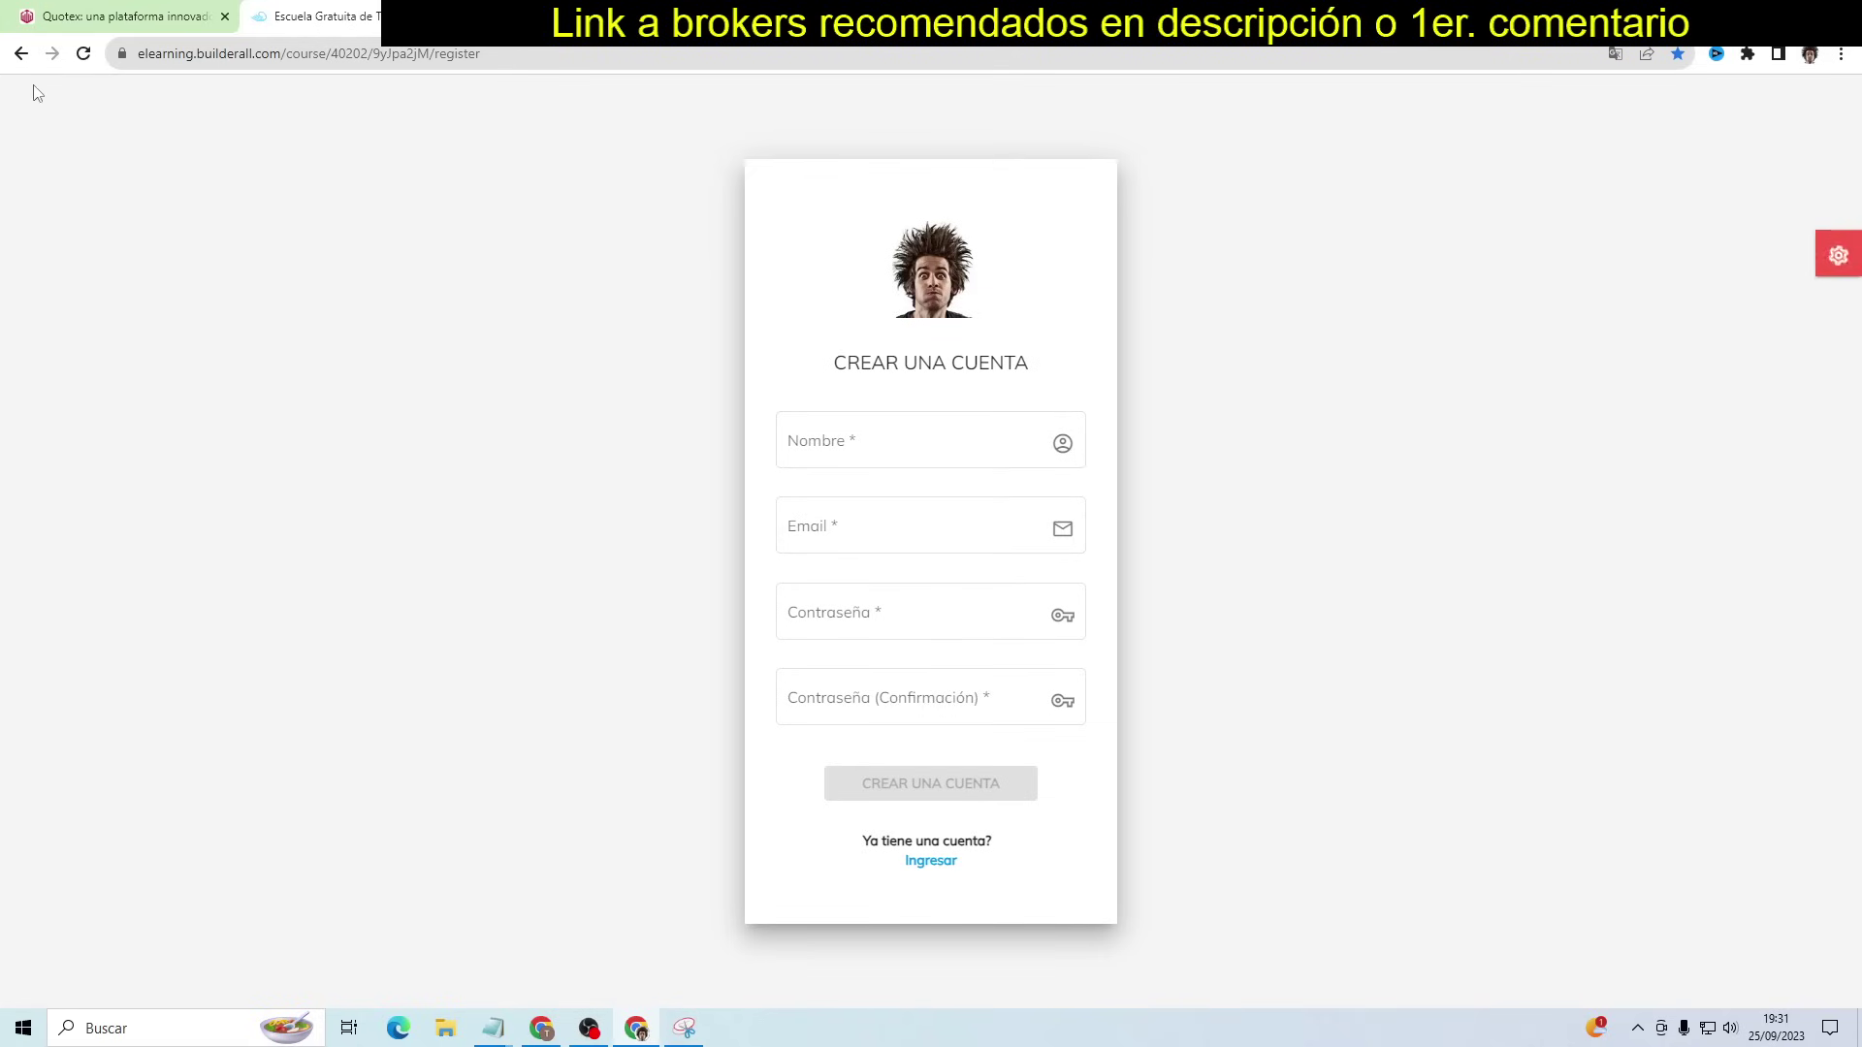
click(21, 54)
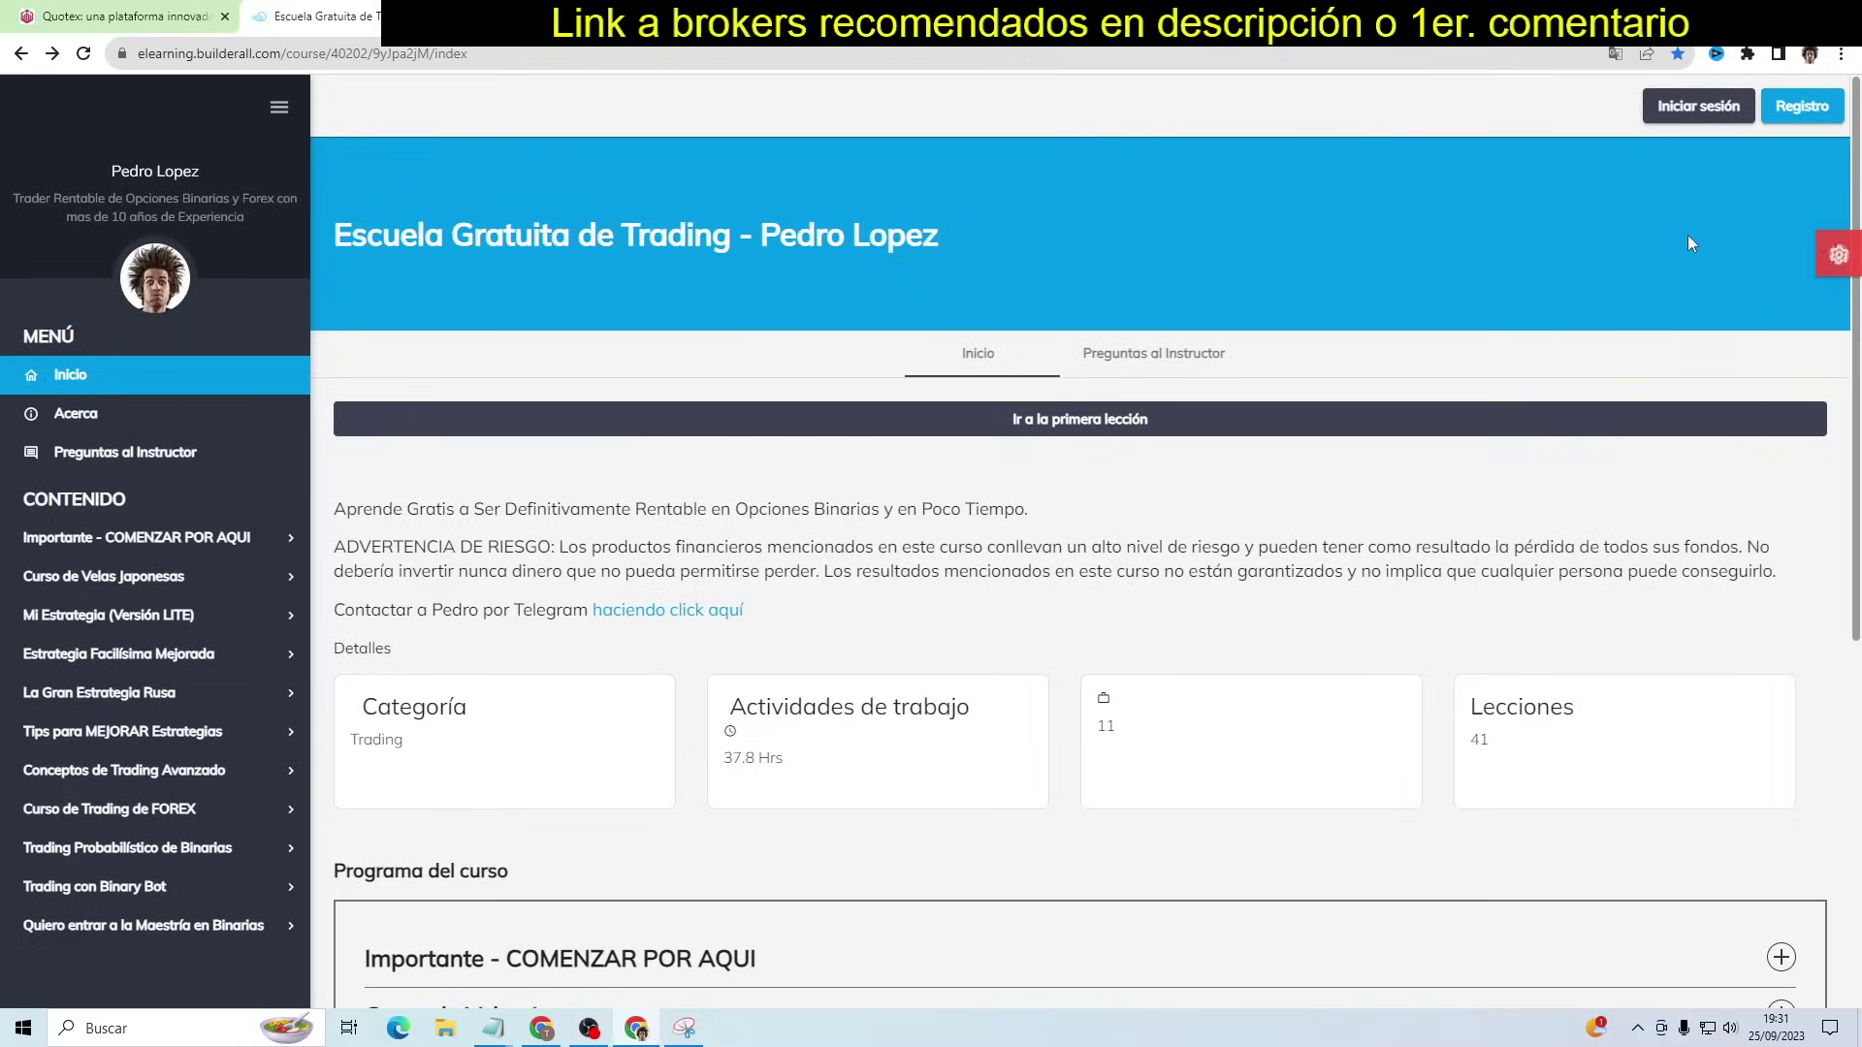
click(1689, 109)
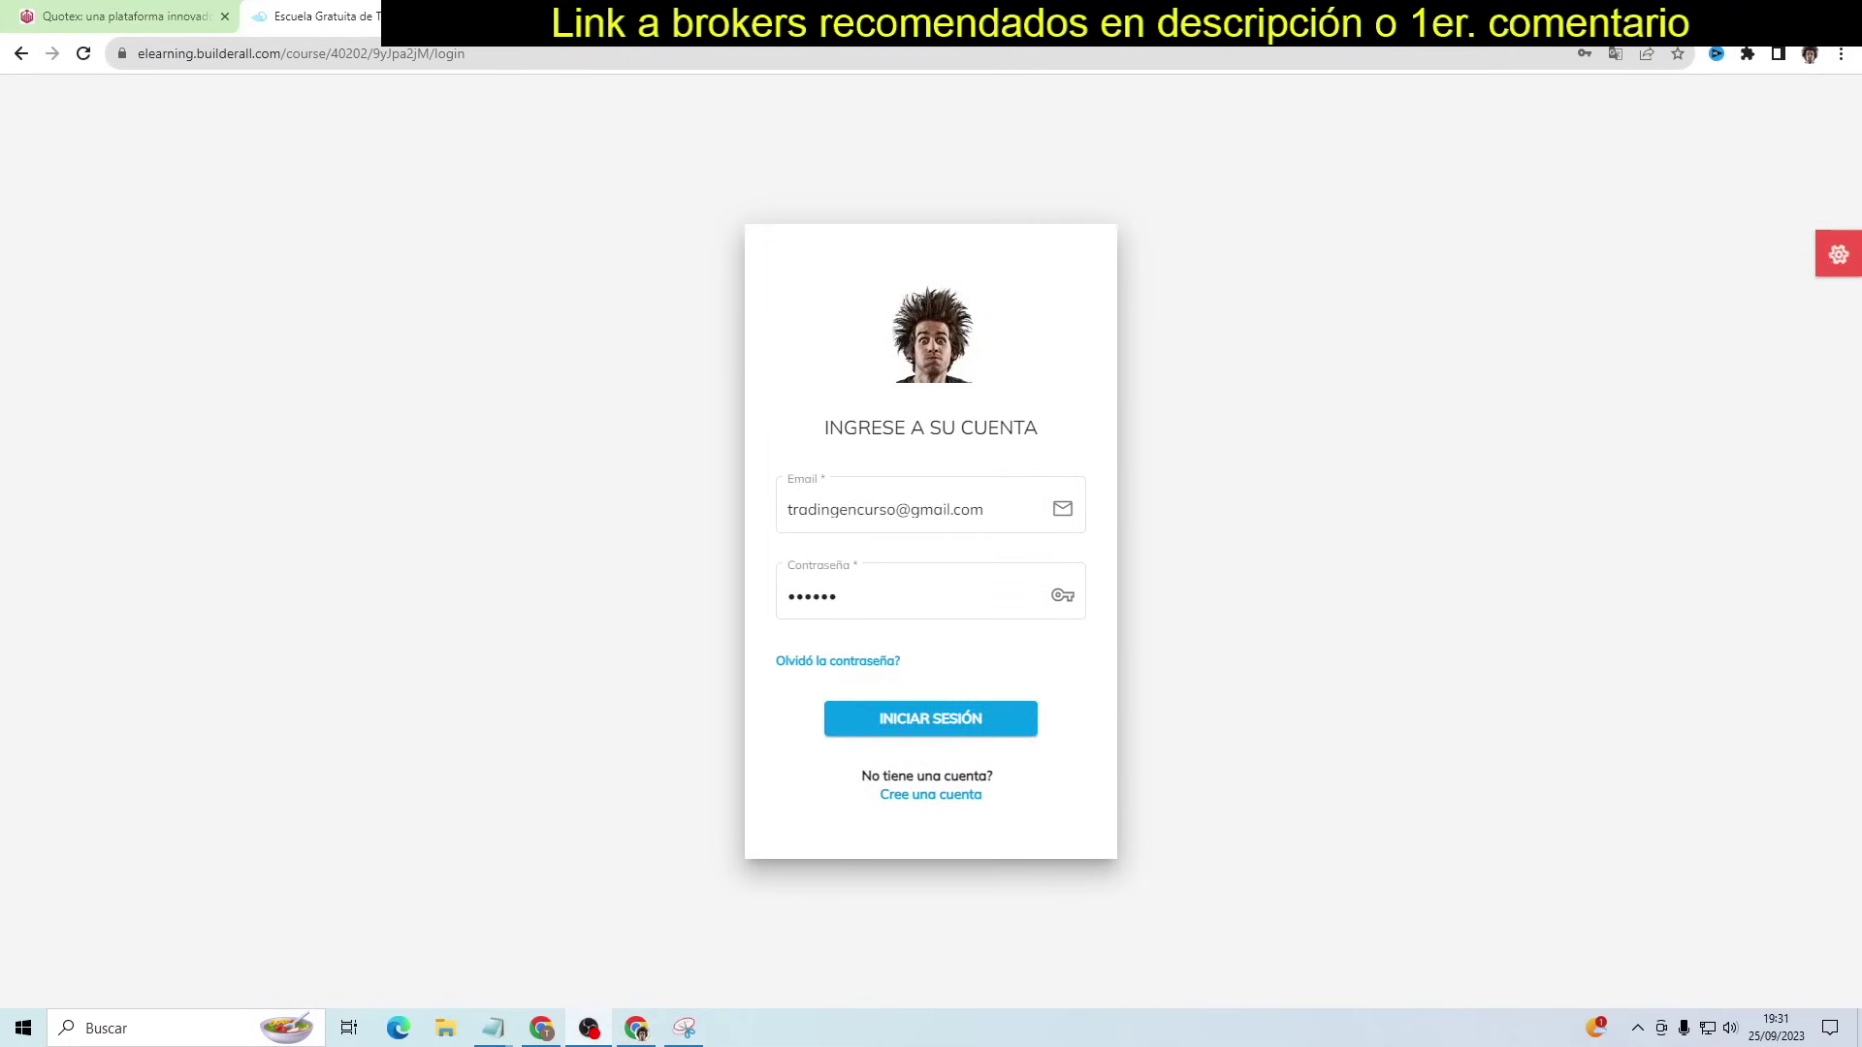
click(884, 723)
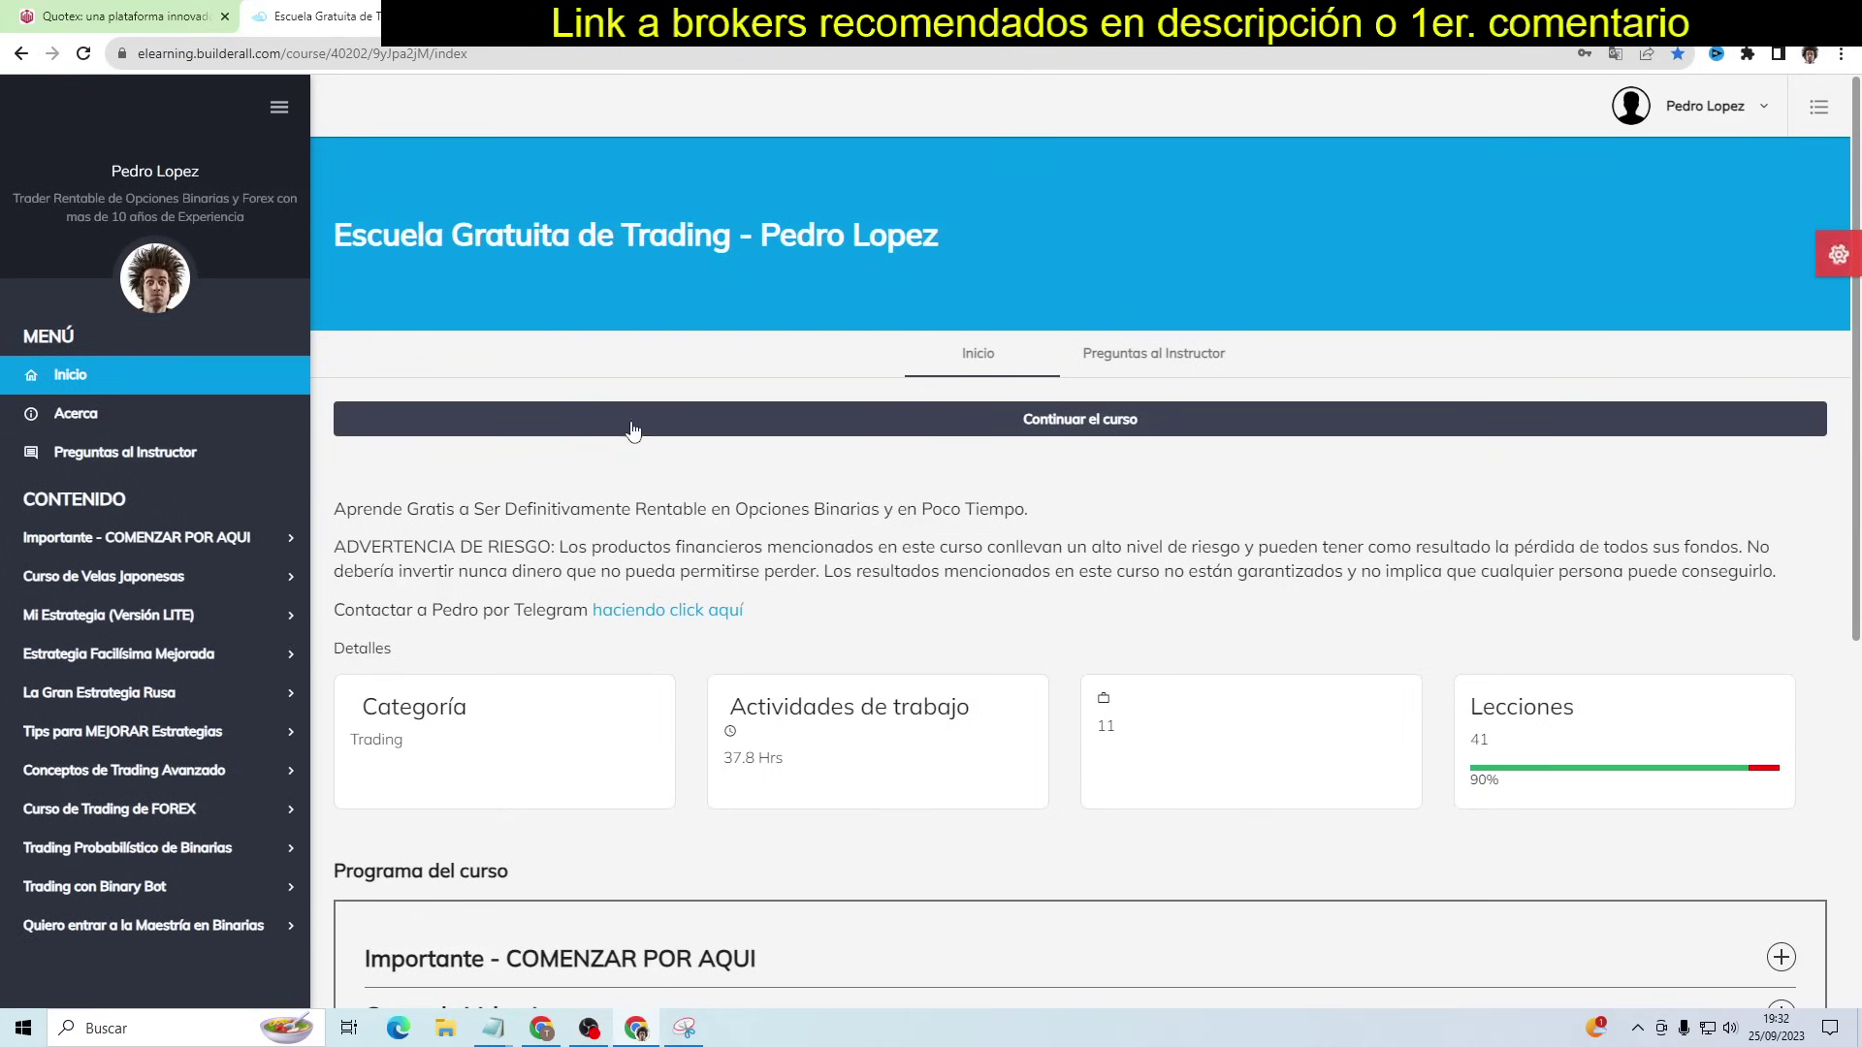
Expand 'Importante - COMENZAR POR AQUI' and open 'Planilla de Gestión PRO (Masaniello)'
click(187, 548)
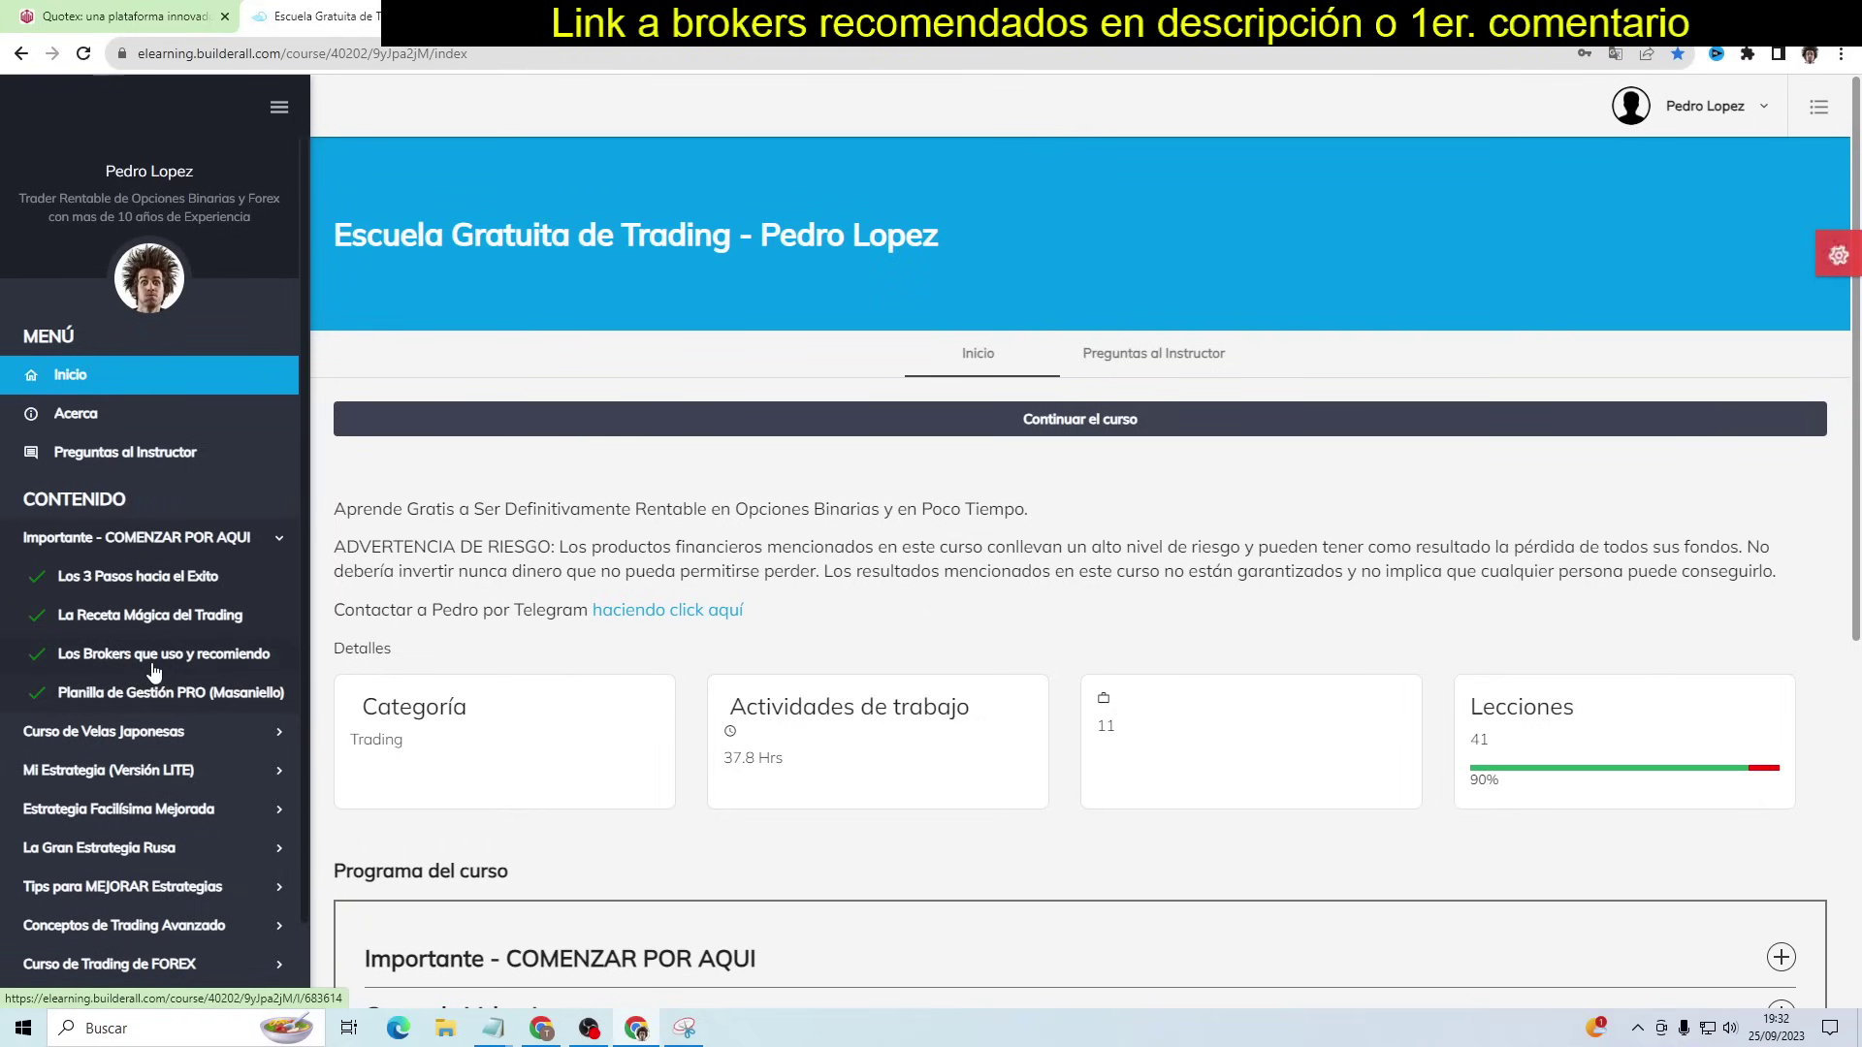
scroll(147, 679, down, 1)
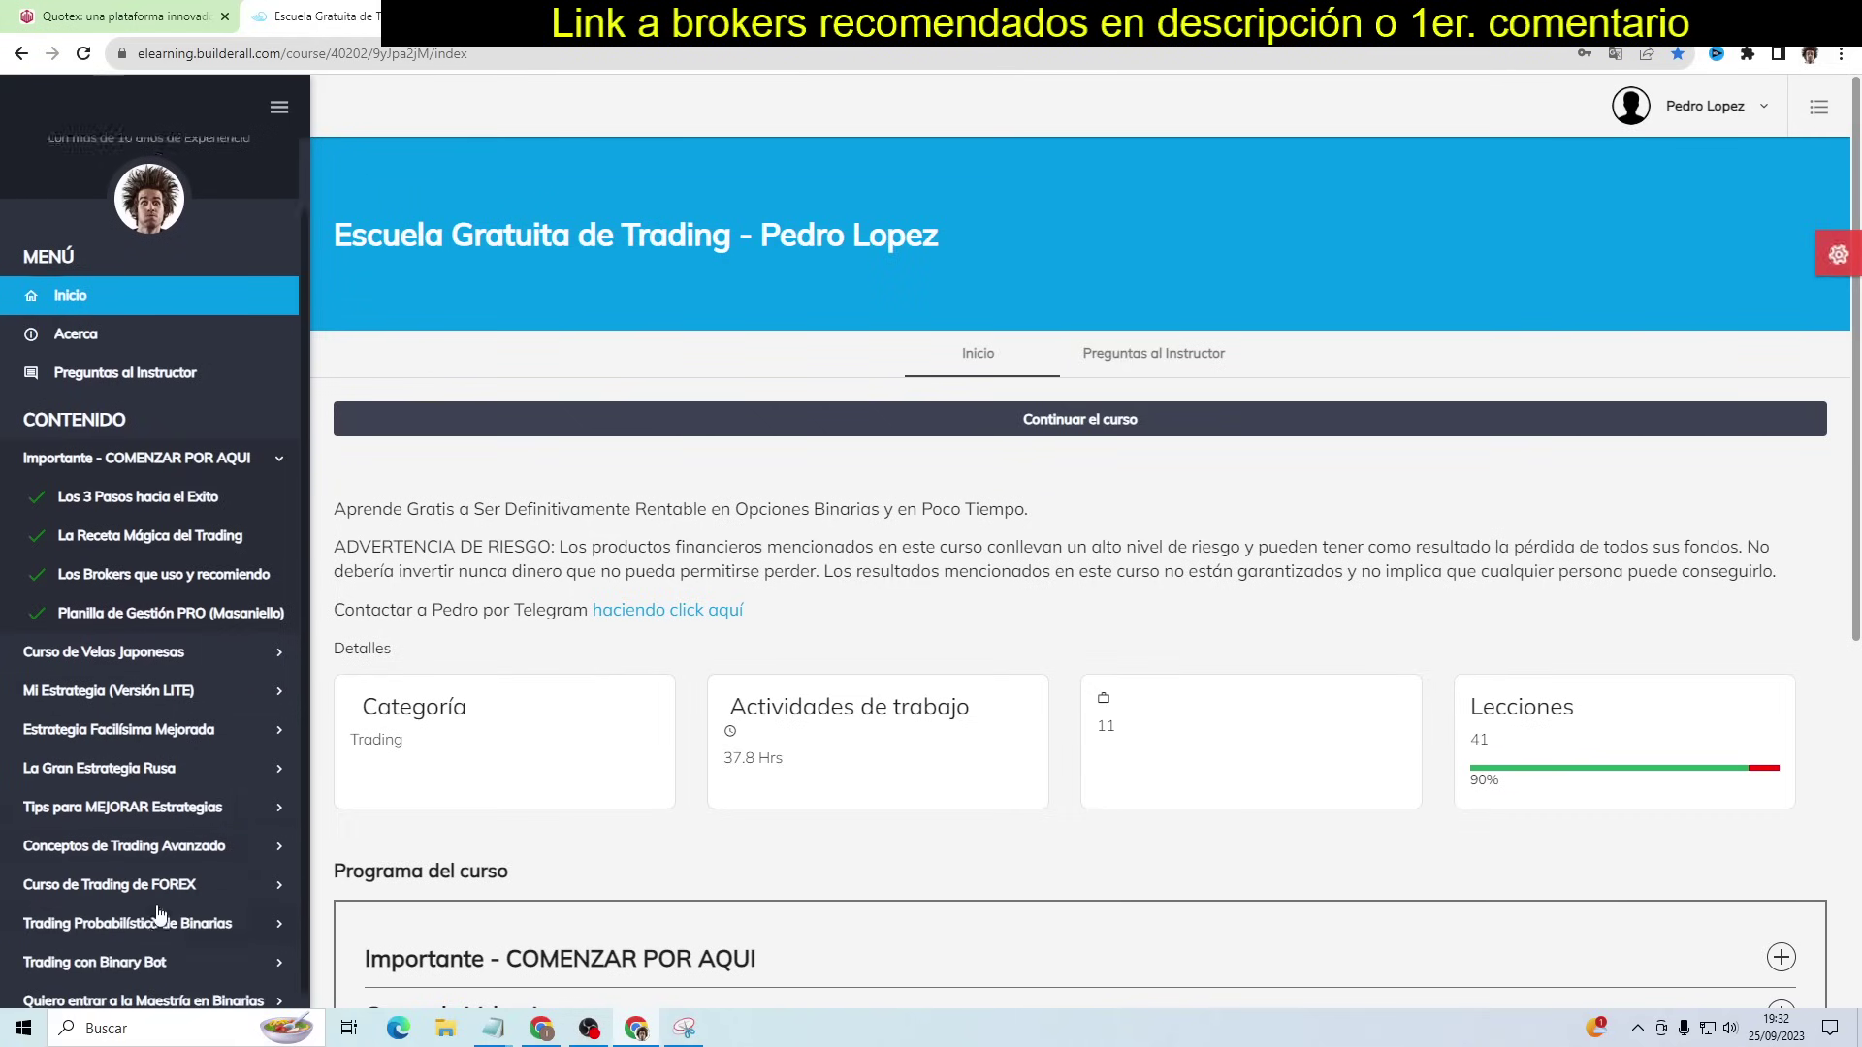
scroll(140, 688, up, 1)
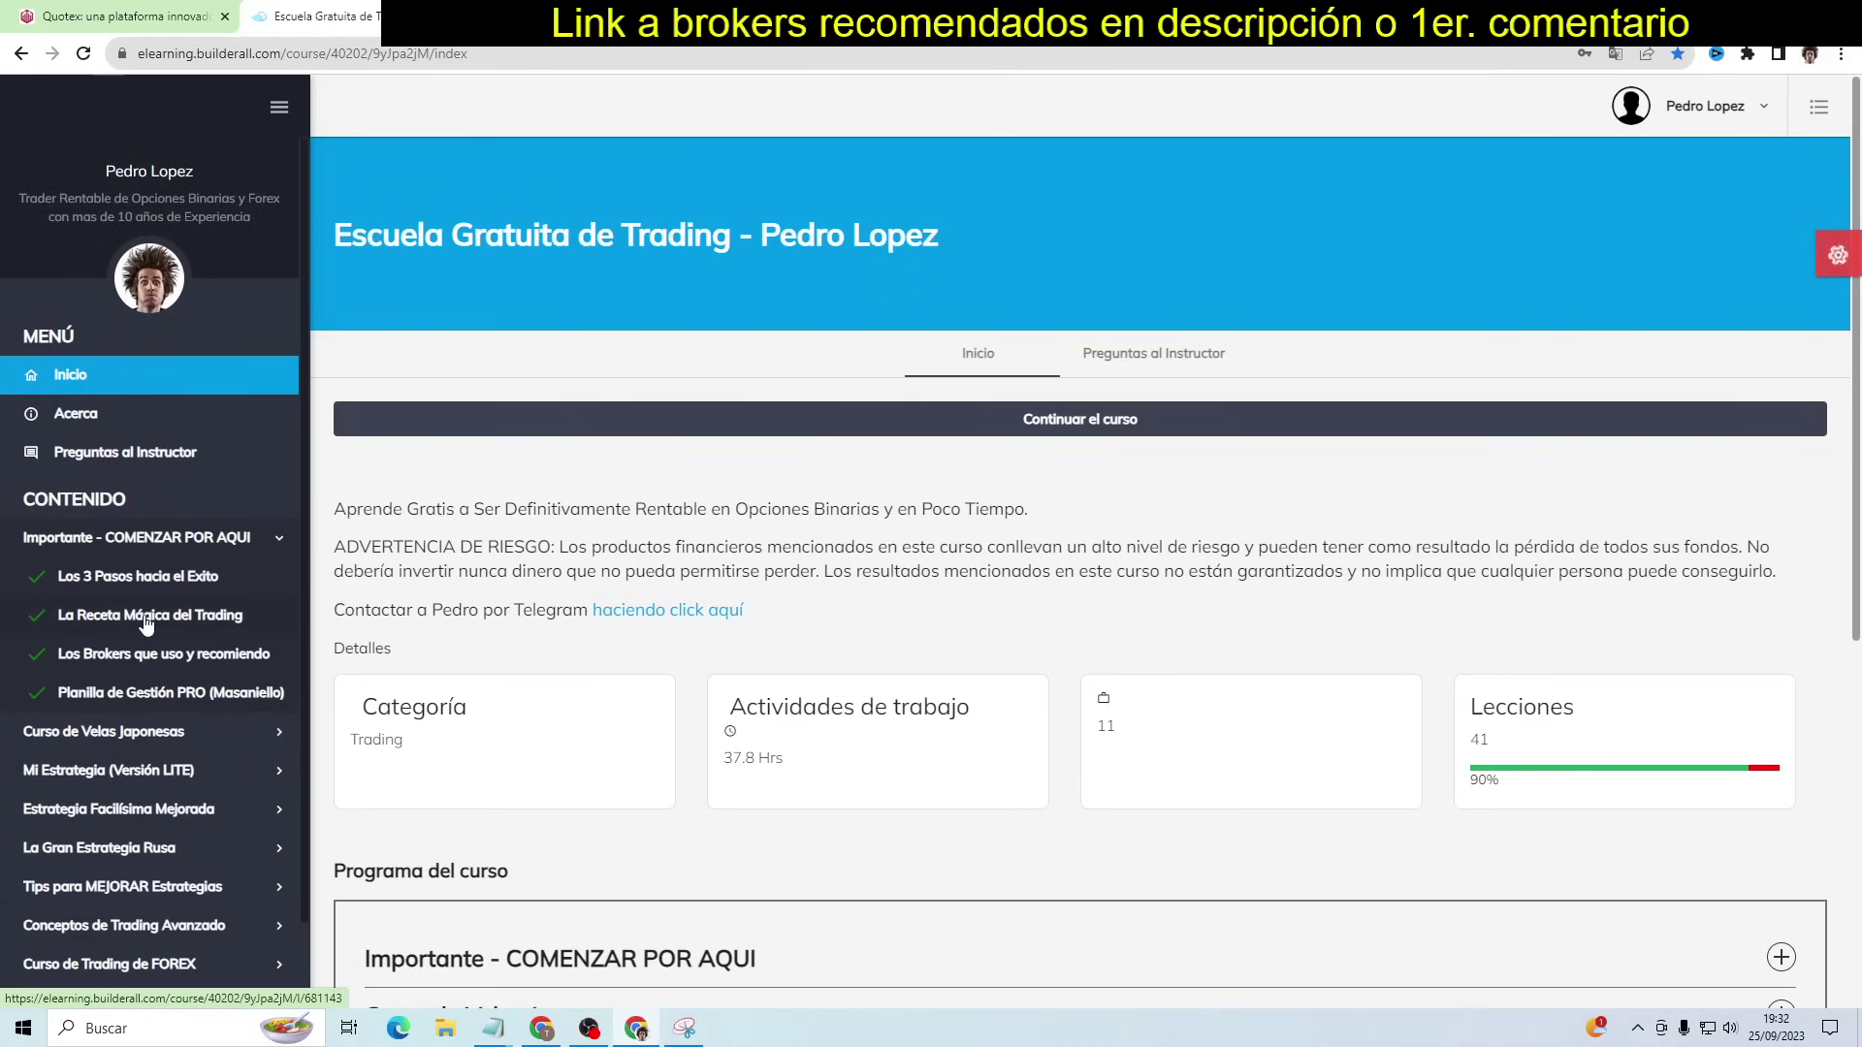
click(117, 708)
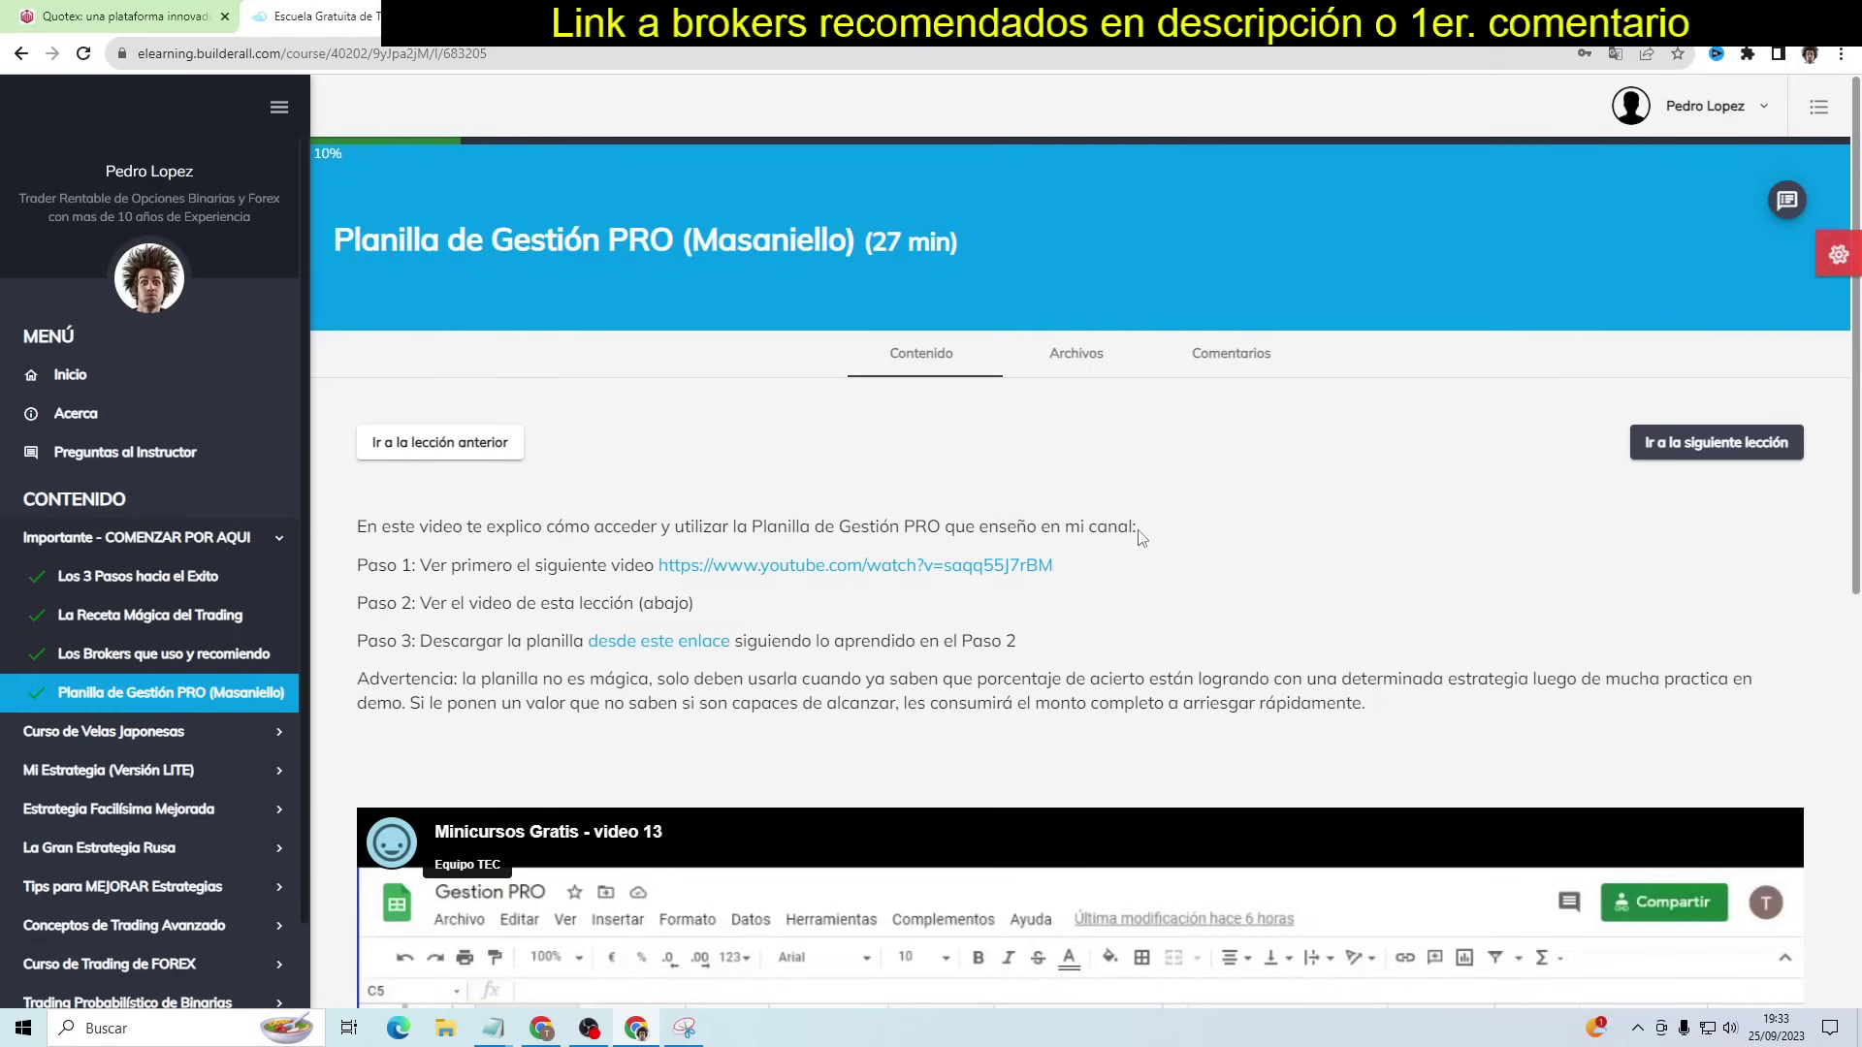
Read the lesson's Paso 2 note and follow Paso 3's 'desde este enlace' spreadsheet link
scroll(1144, 572, down, 1)
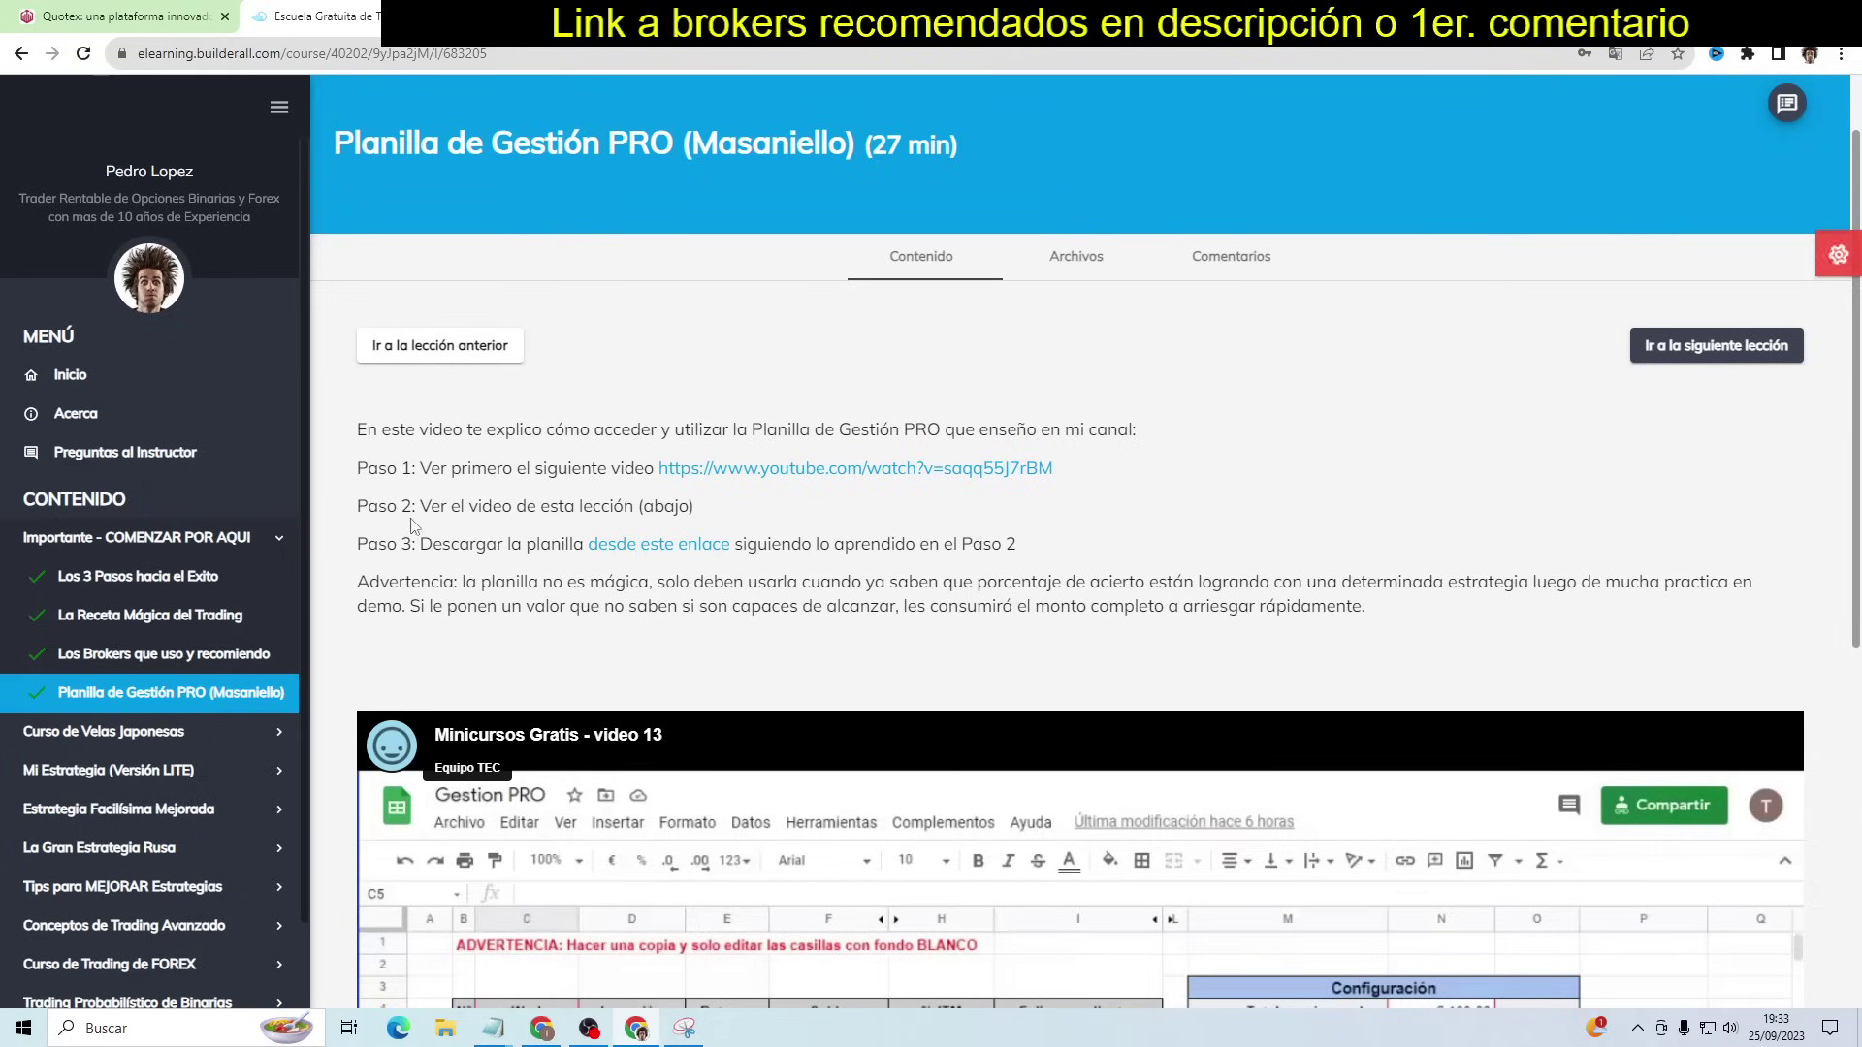
drag(420, 505, 679, 506)
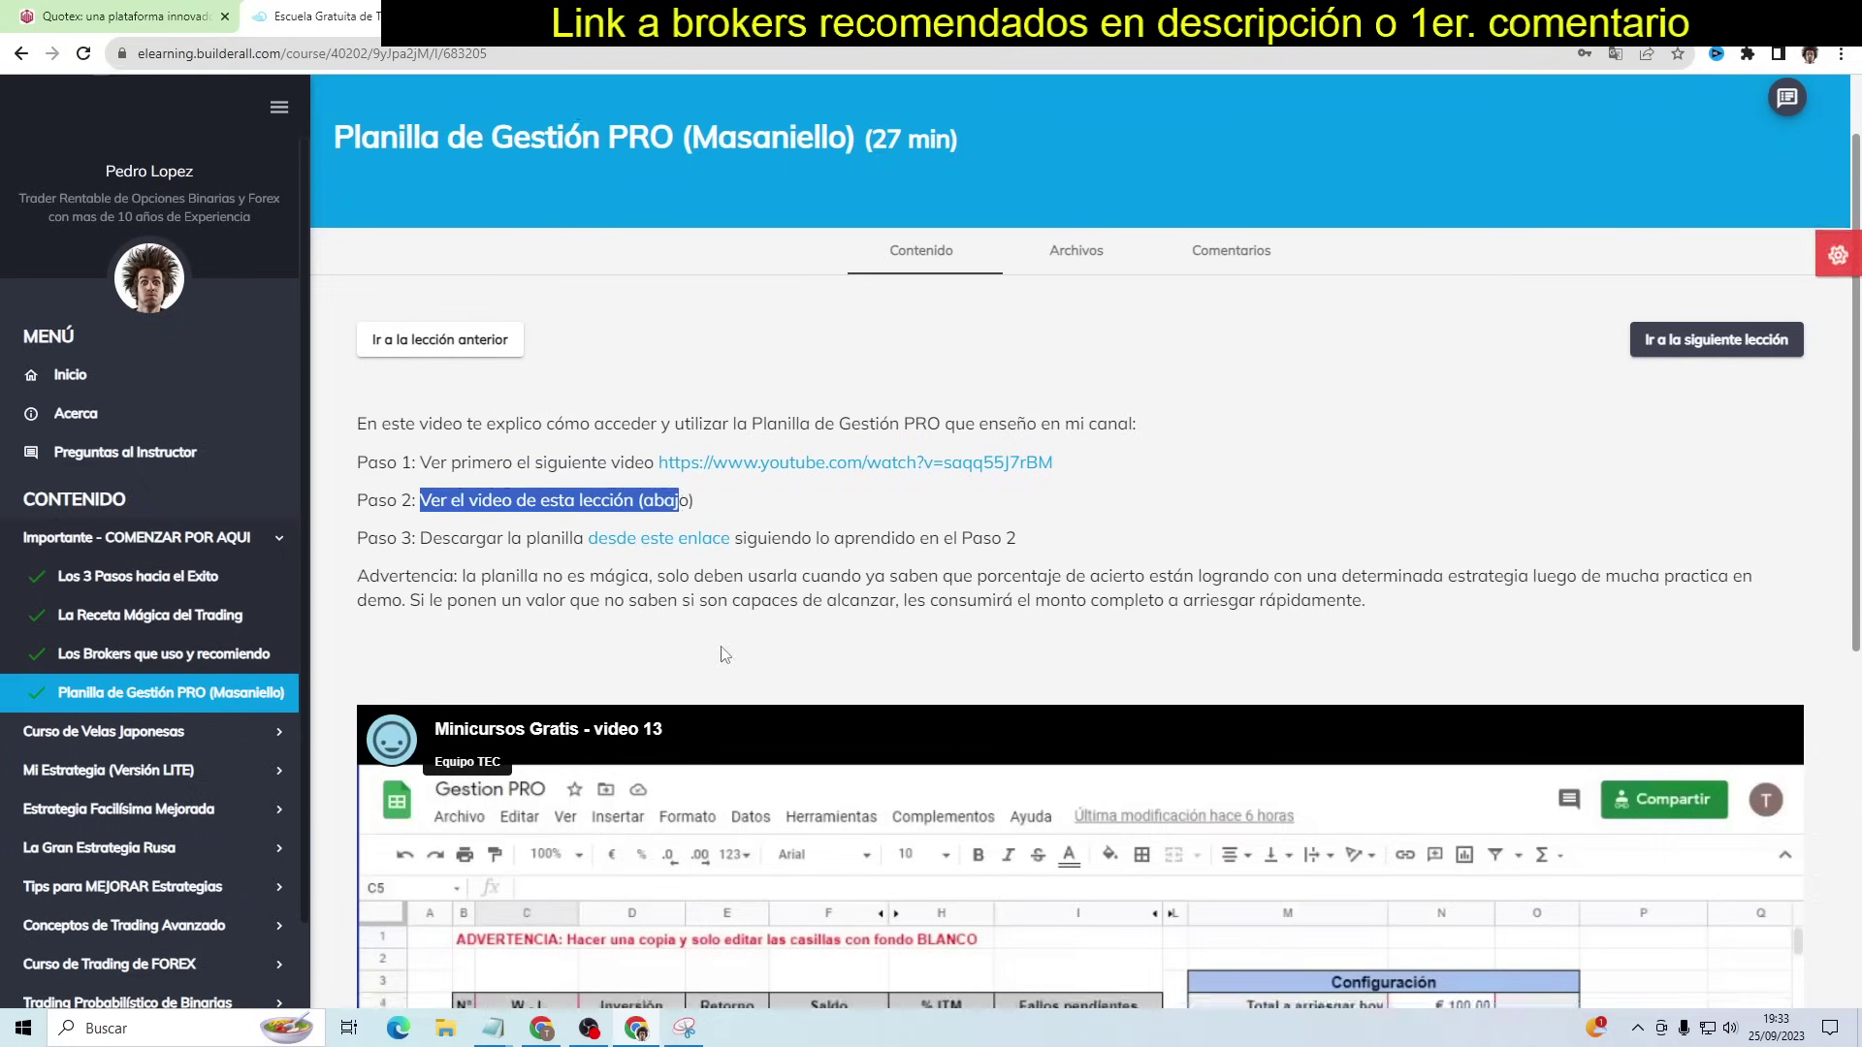
scroll(723, 655, down, 3)
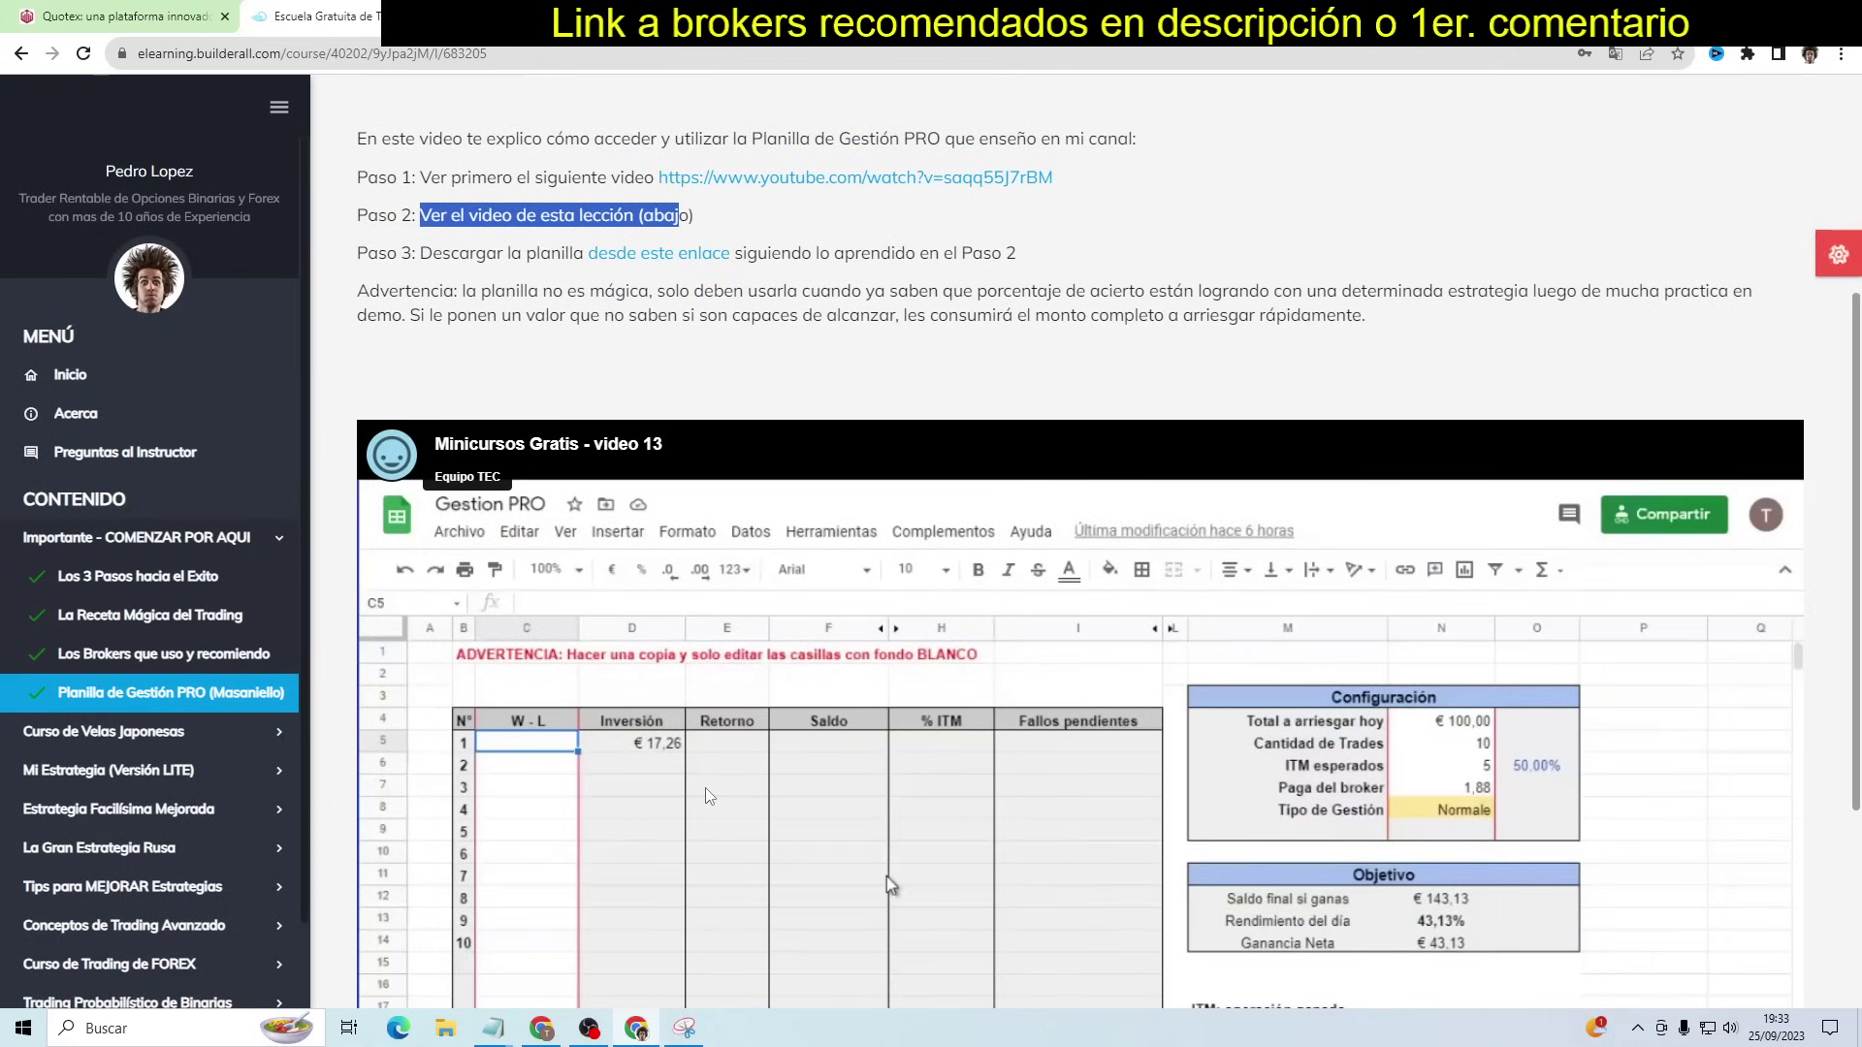
scroll(706, 787, up, 2)
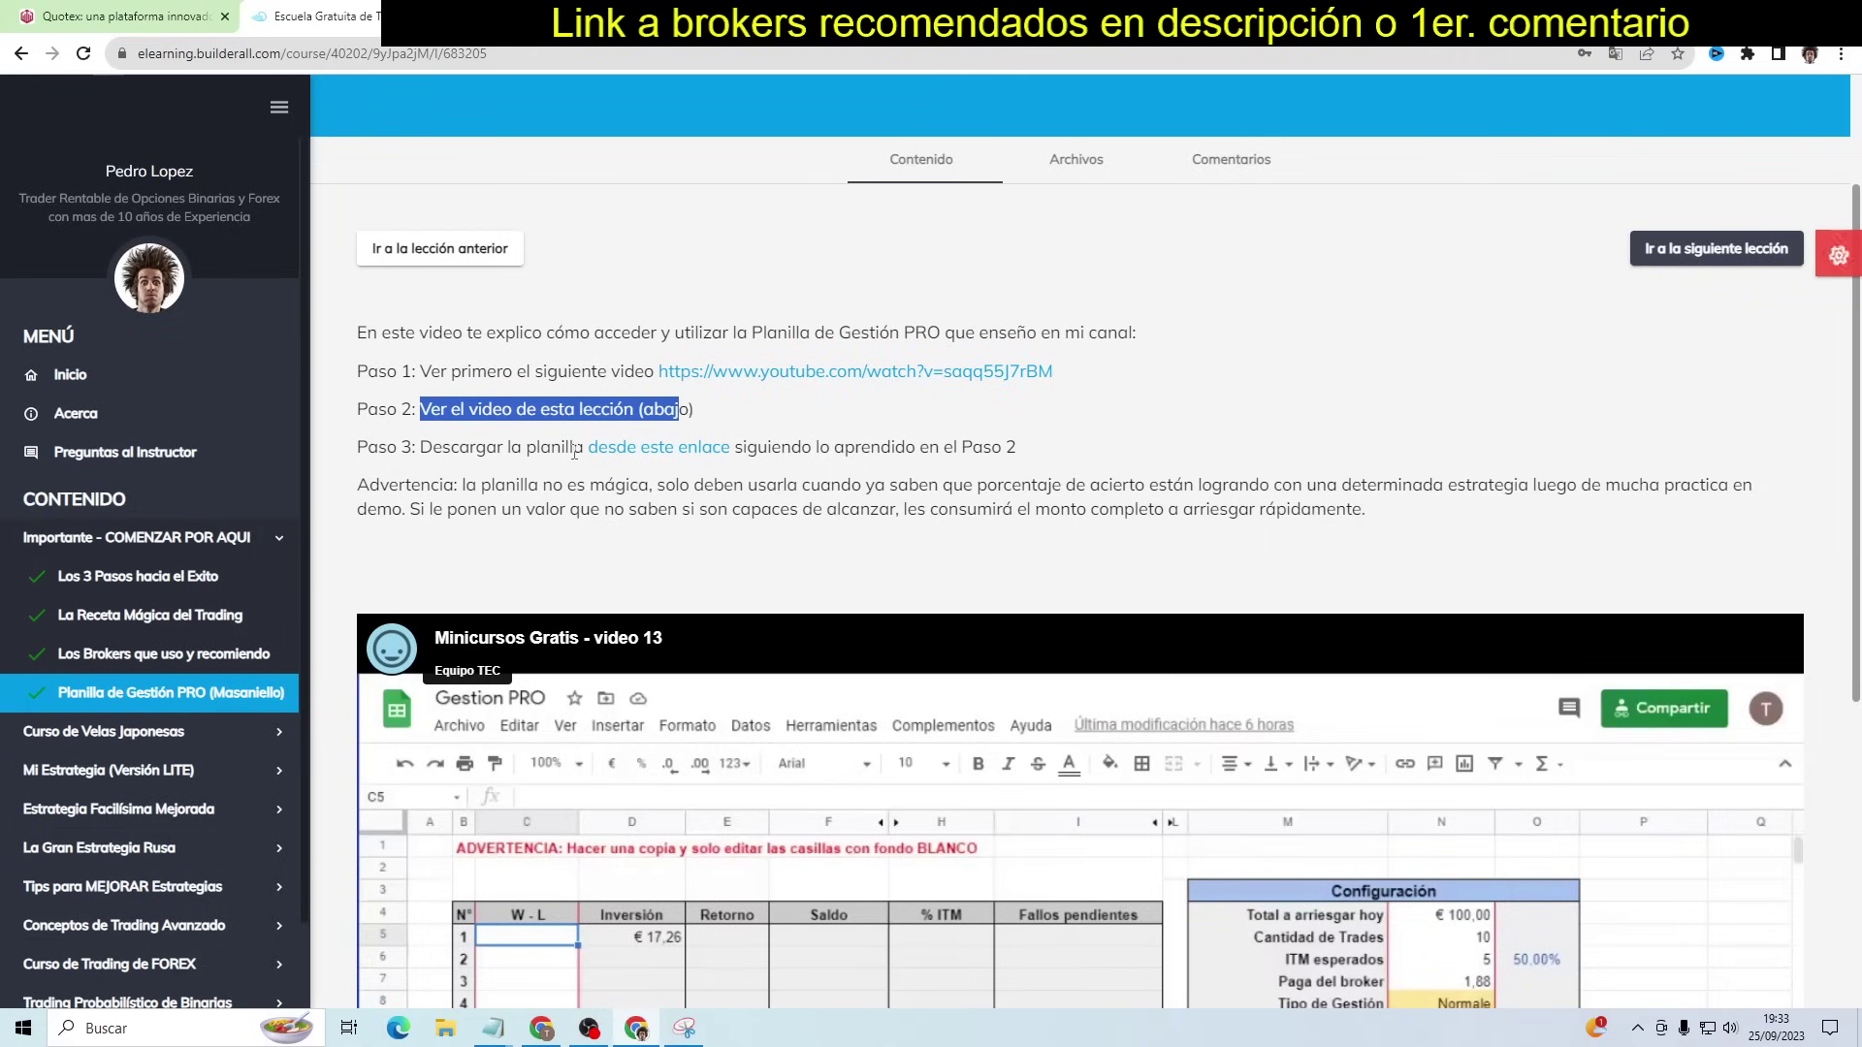
click(647, 454)
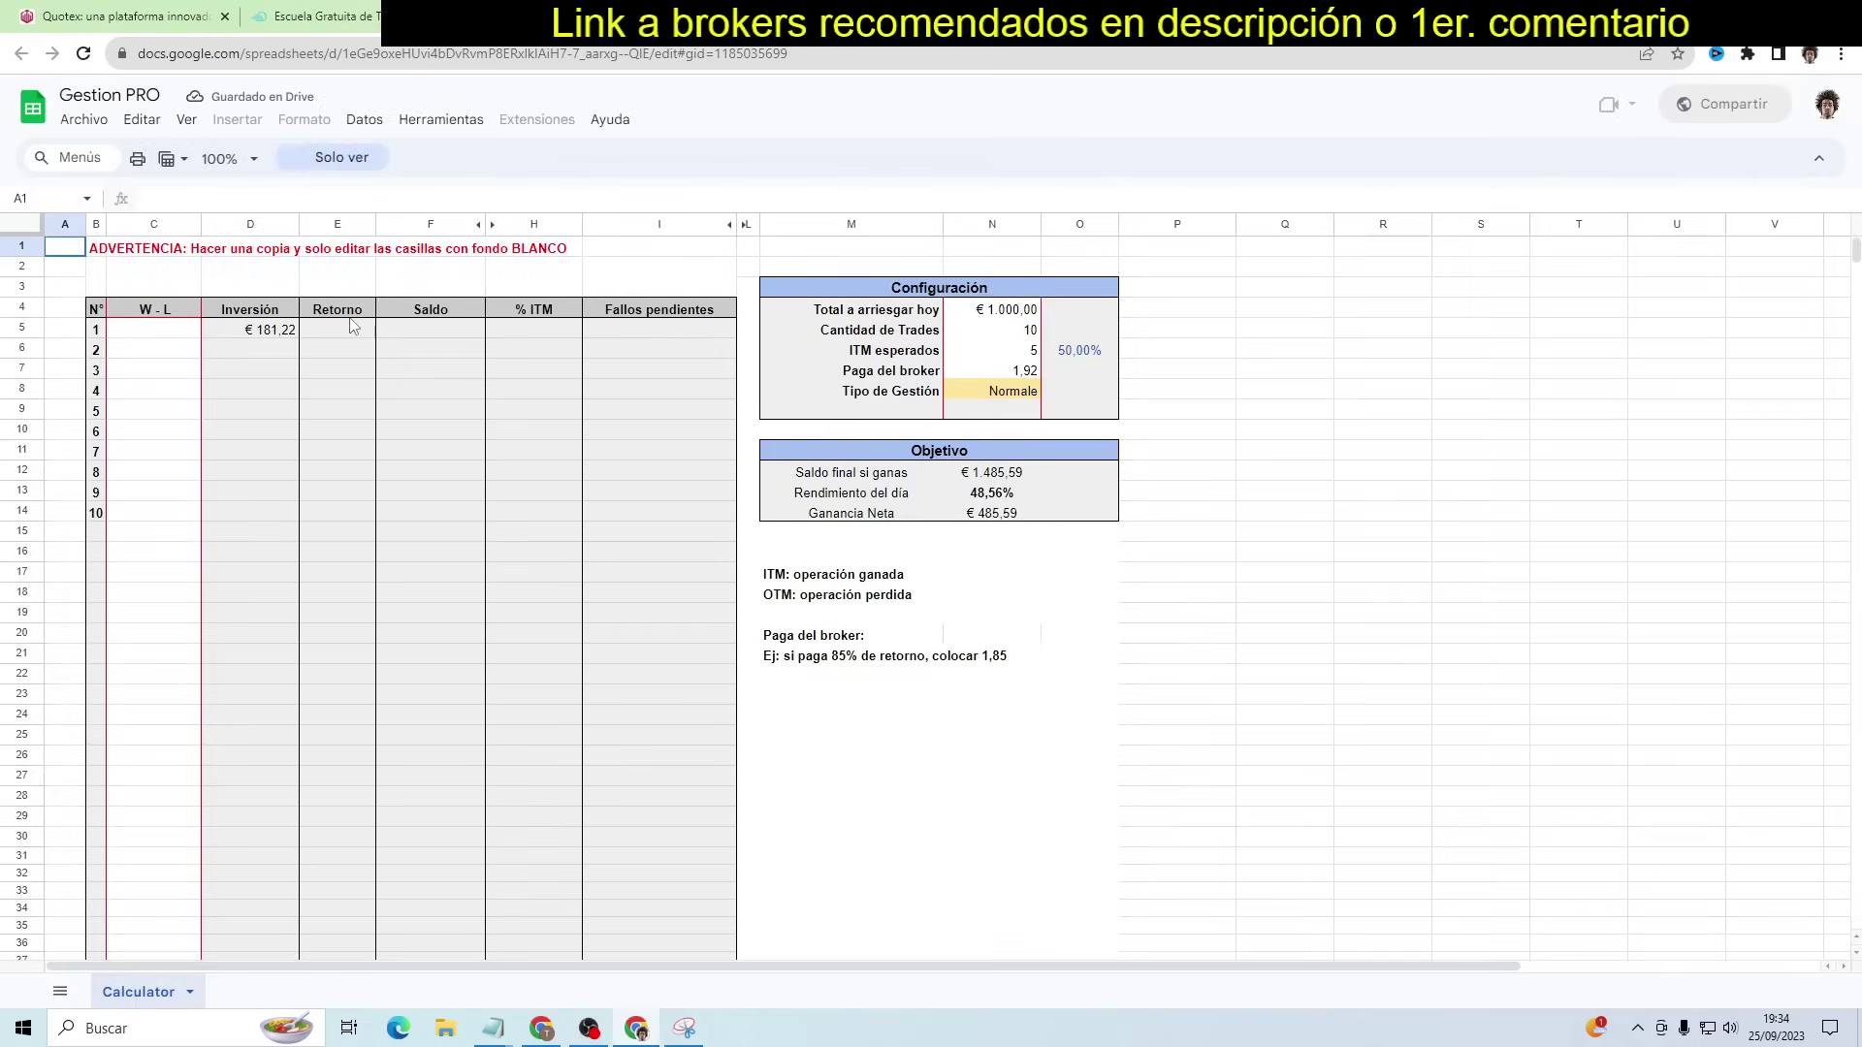
click(152, 349)
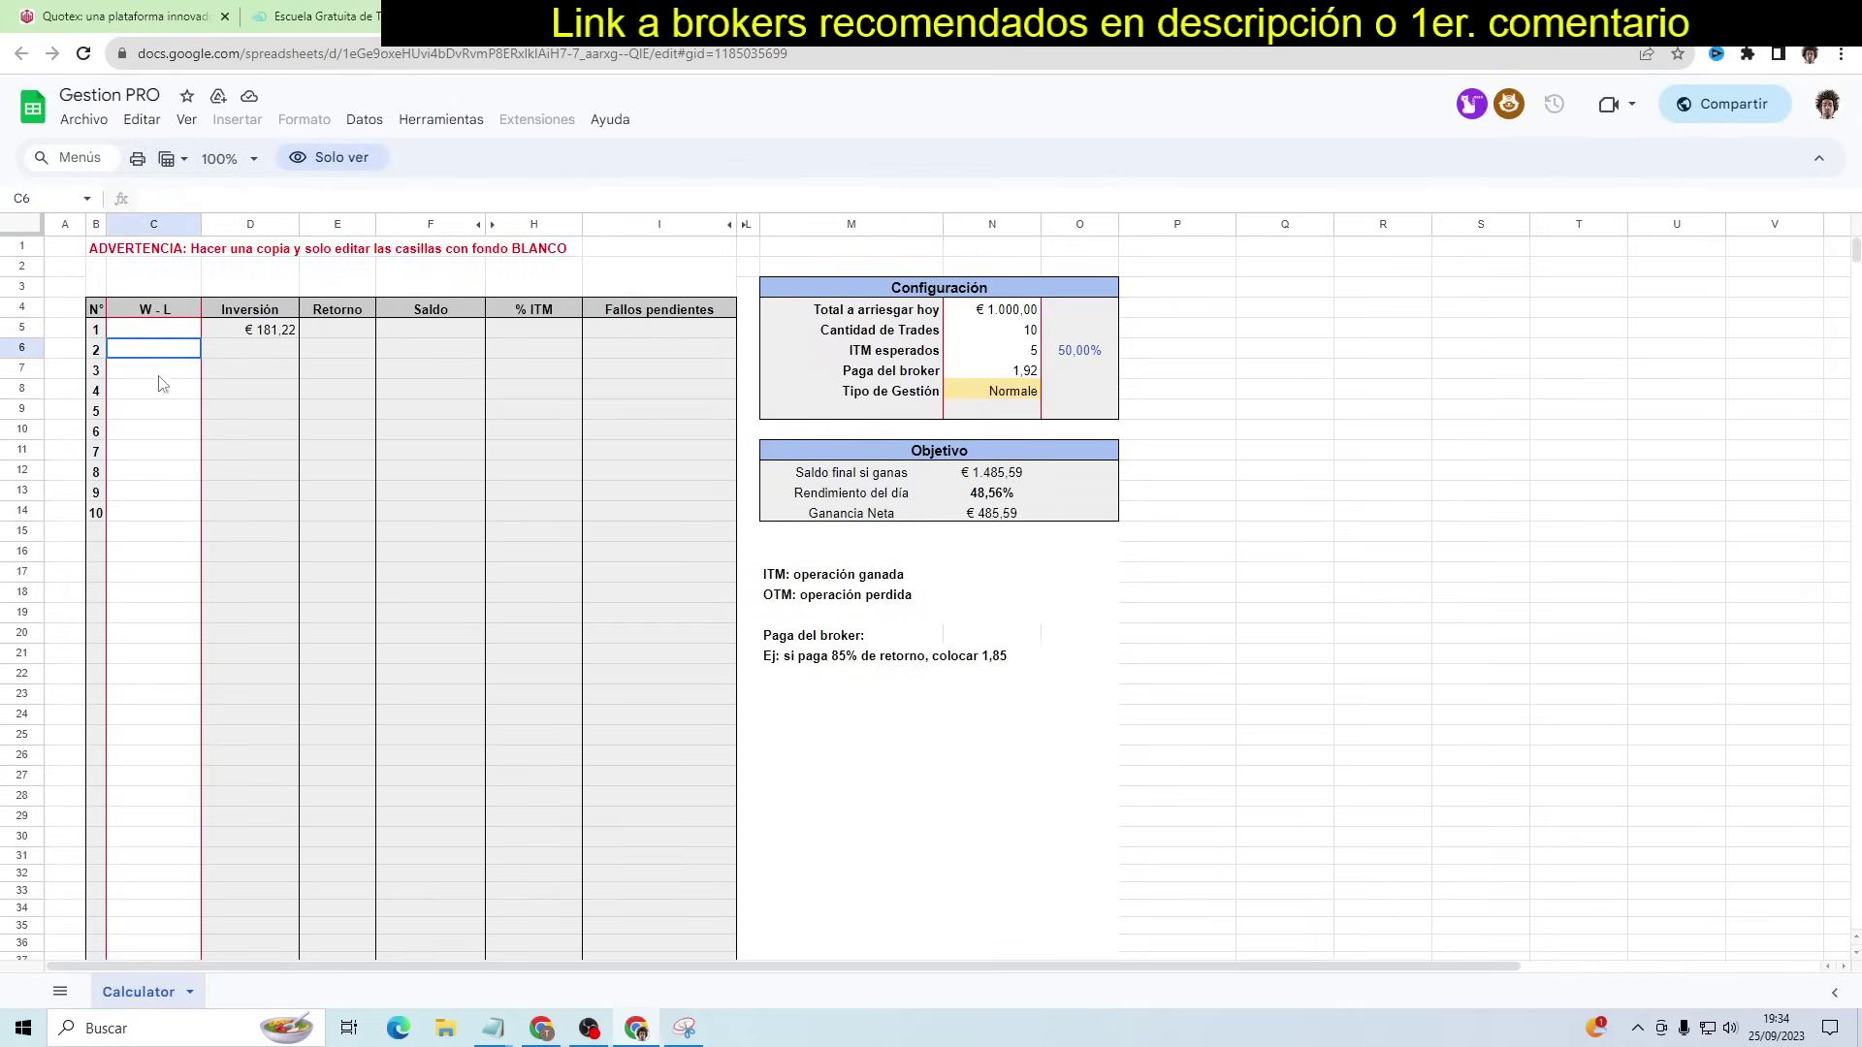
click(994, 317)
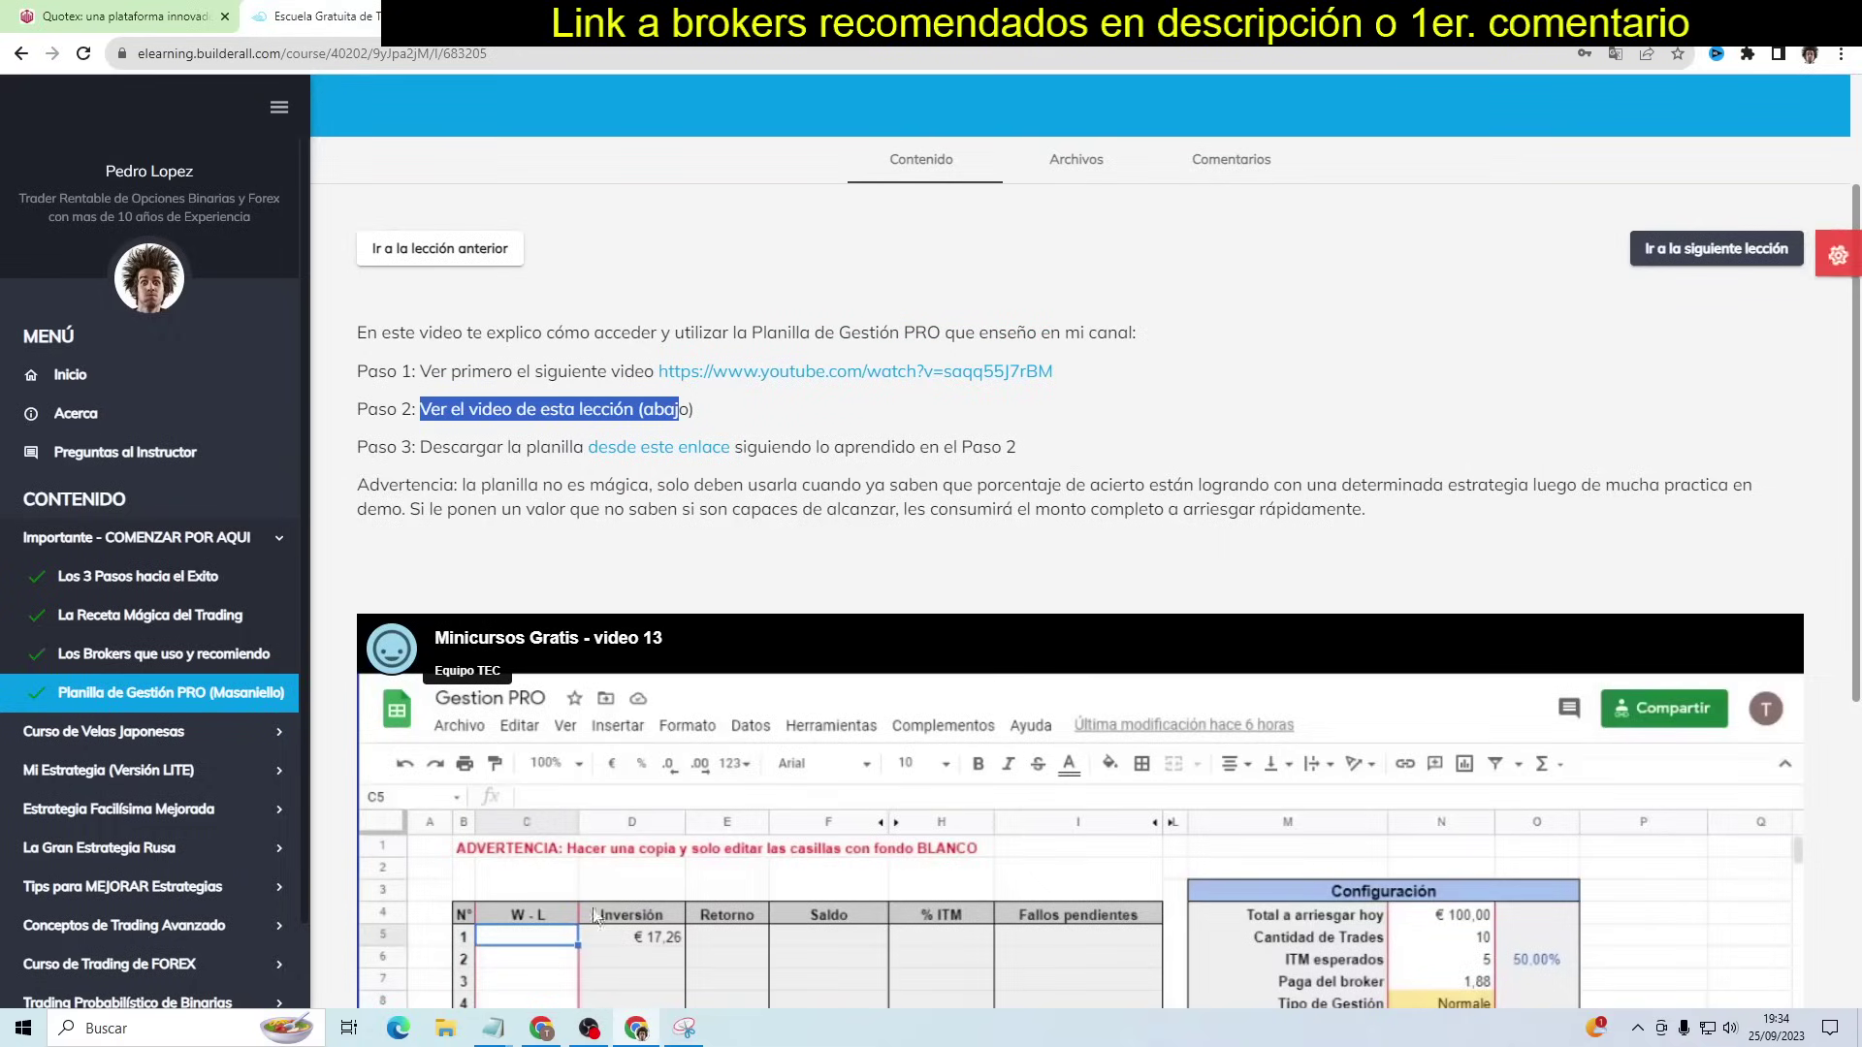
click(311, 15)
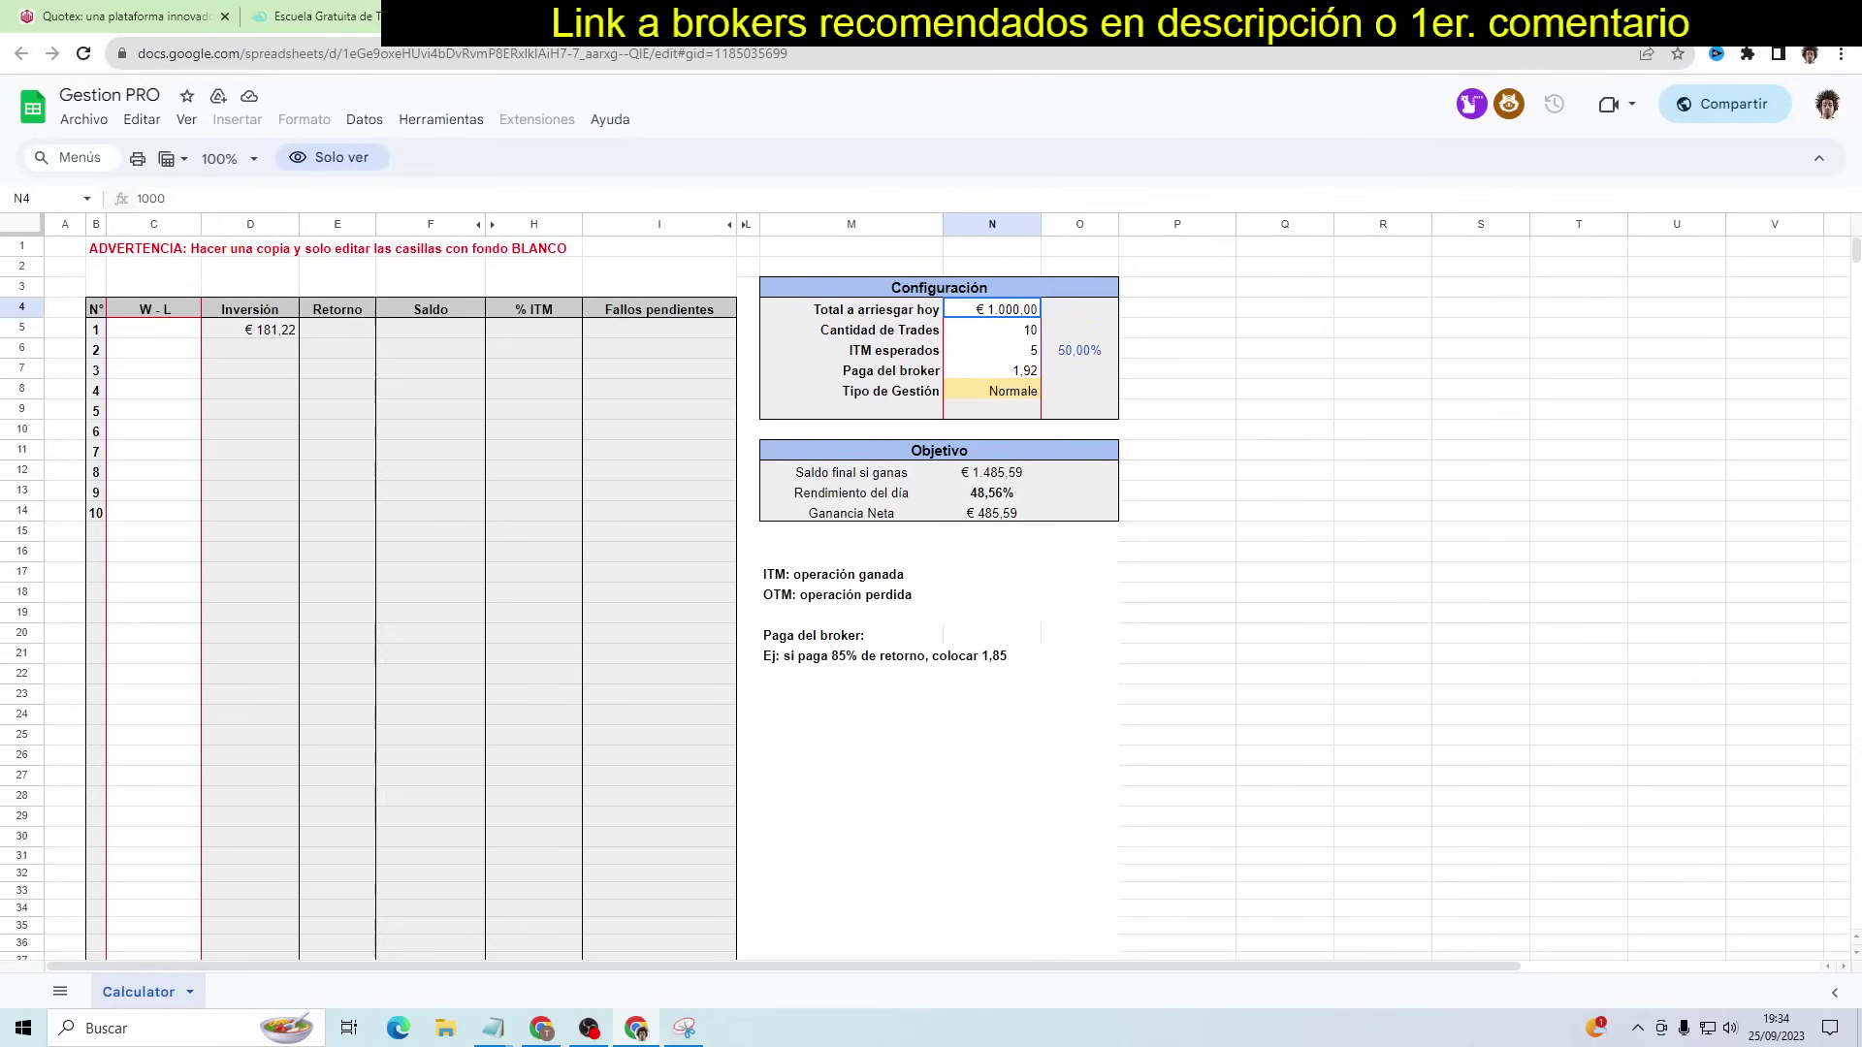
click(543, 15)
click(337, 15)
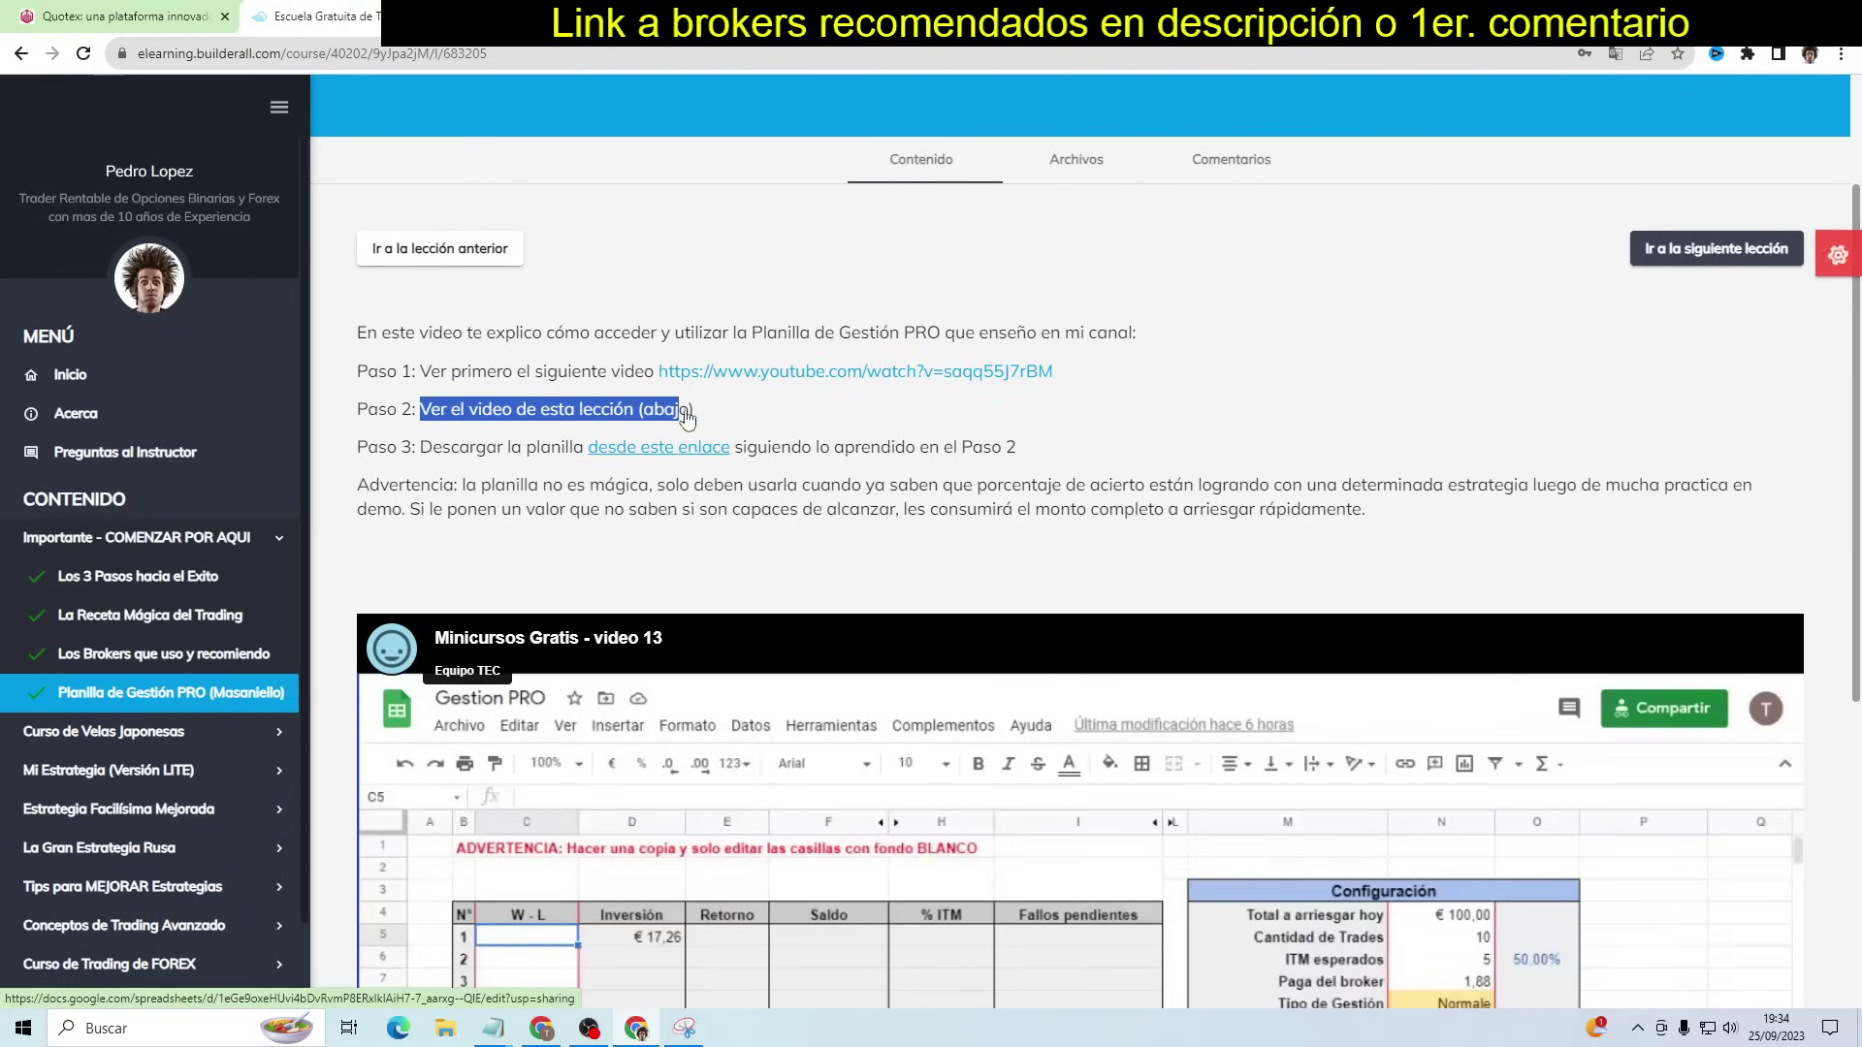
click(543, 16)
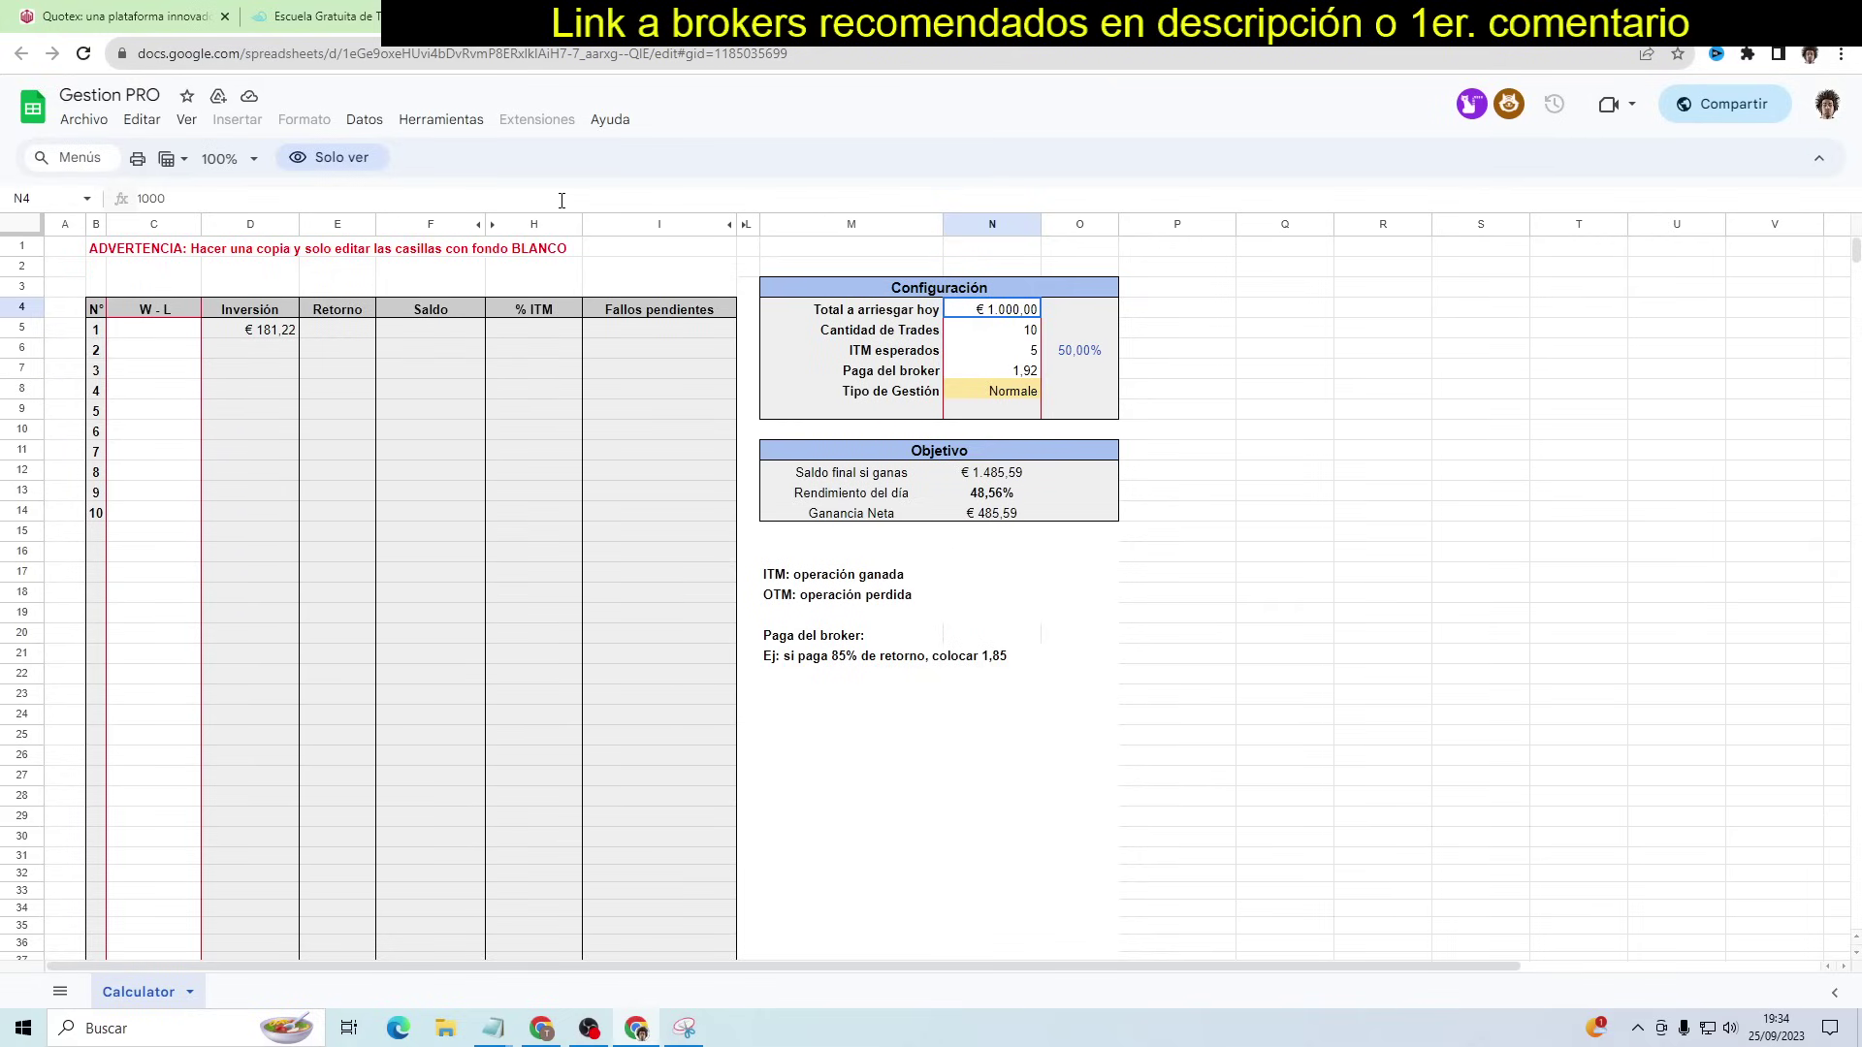
click(98, 121)
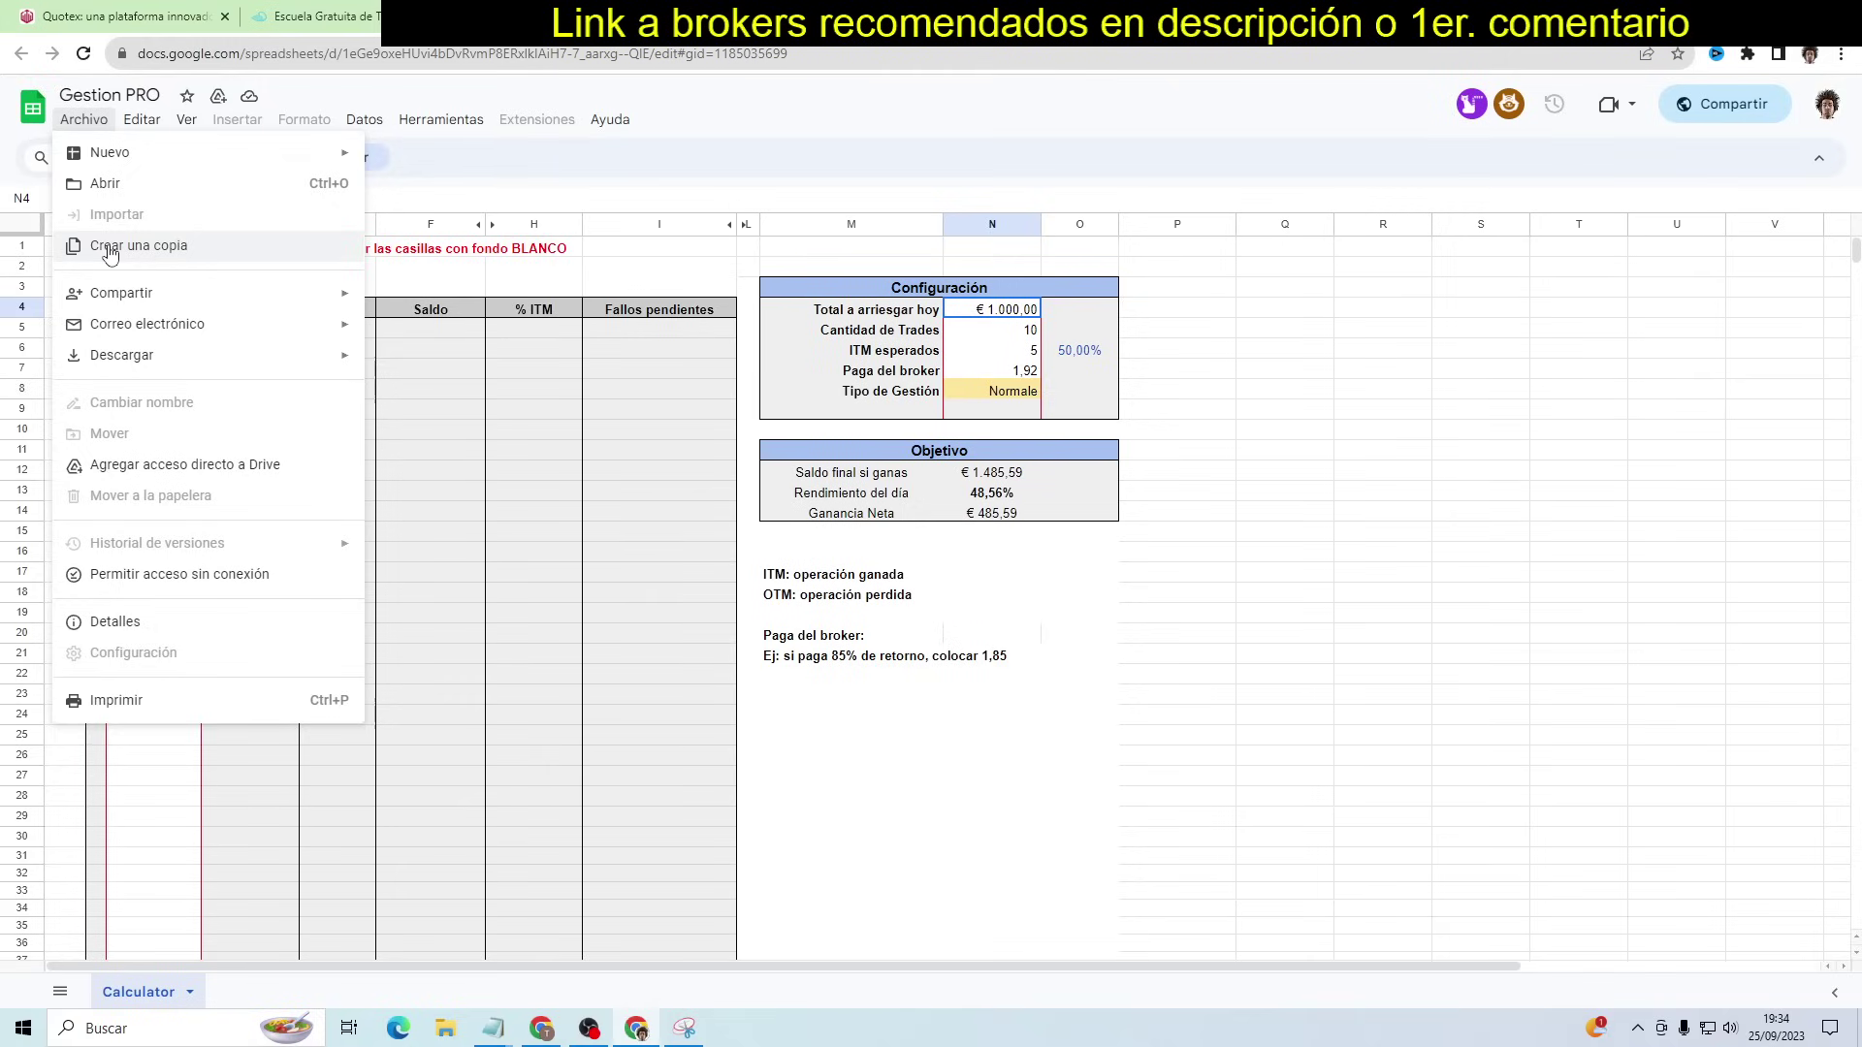
click(452, 187)
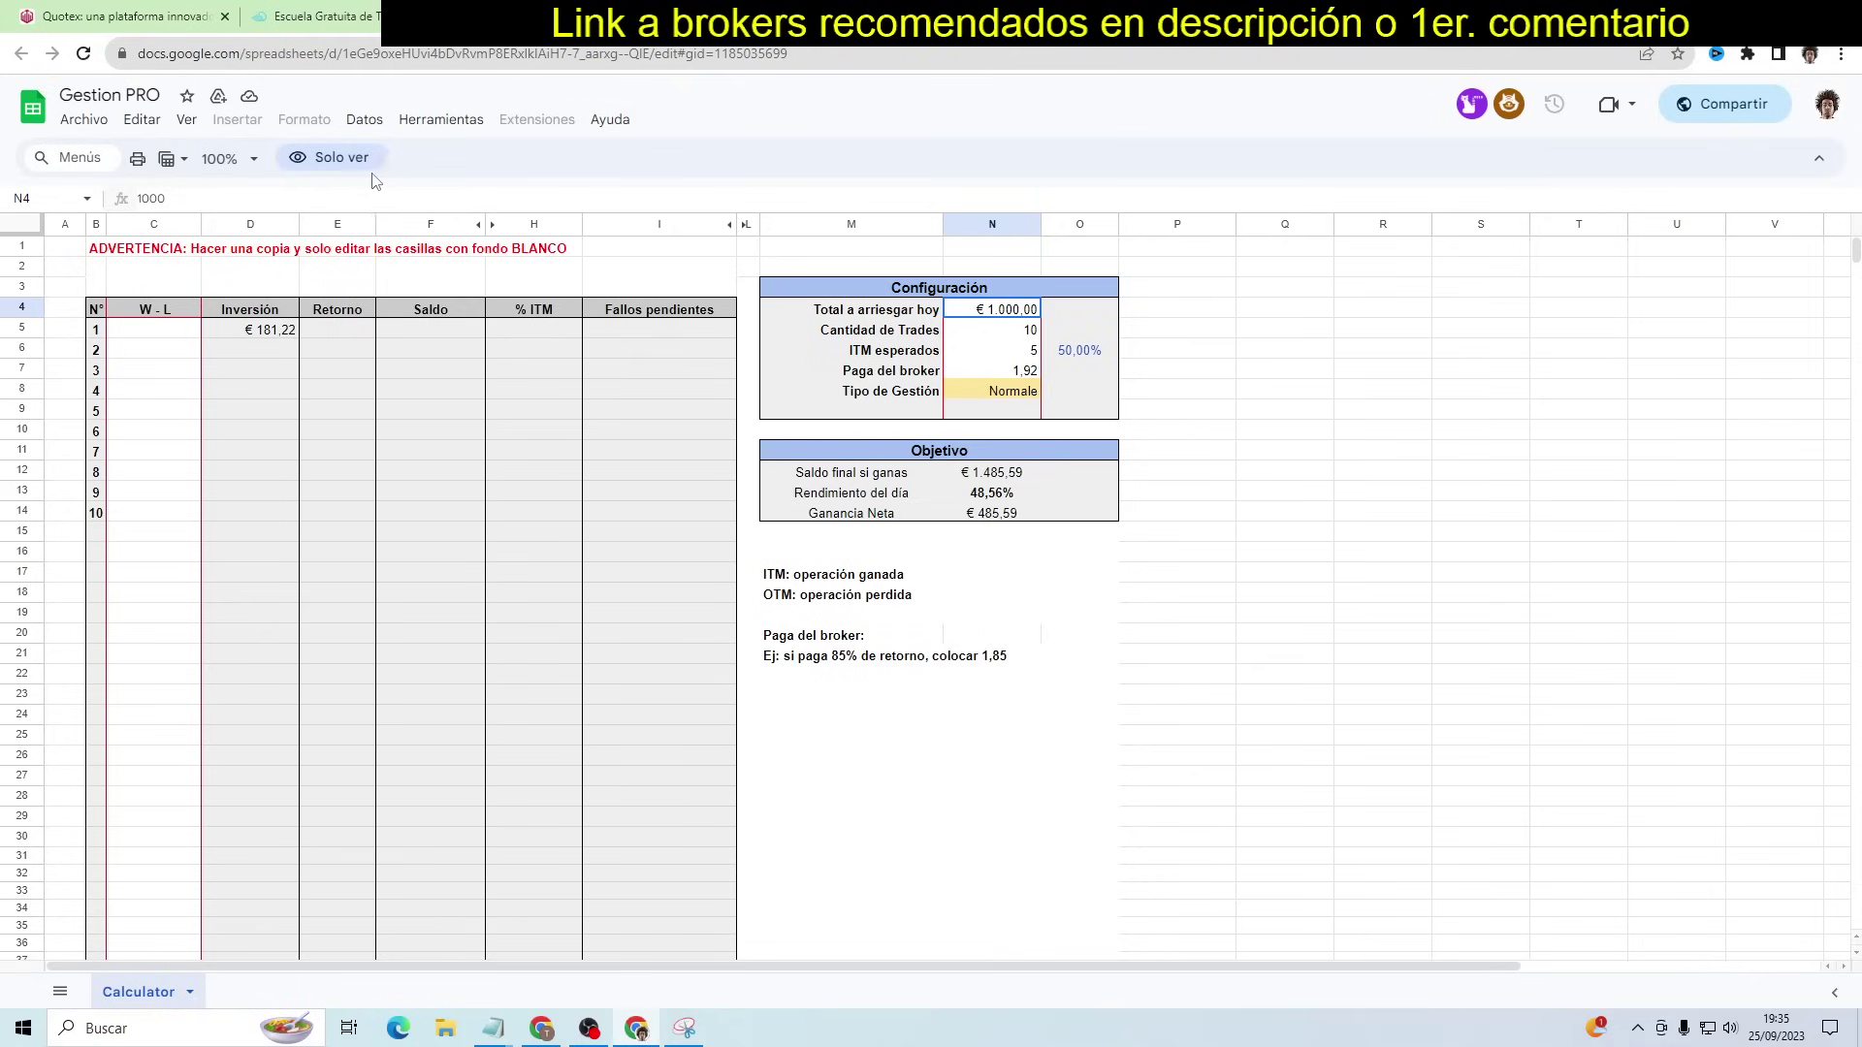
click(336, 167)
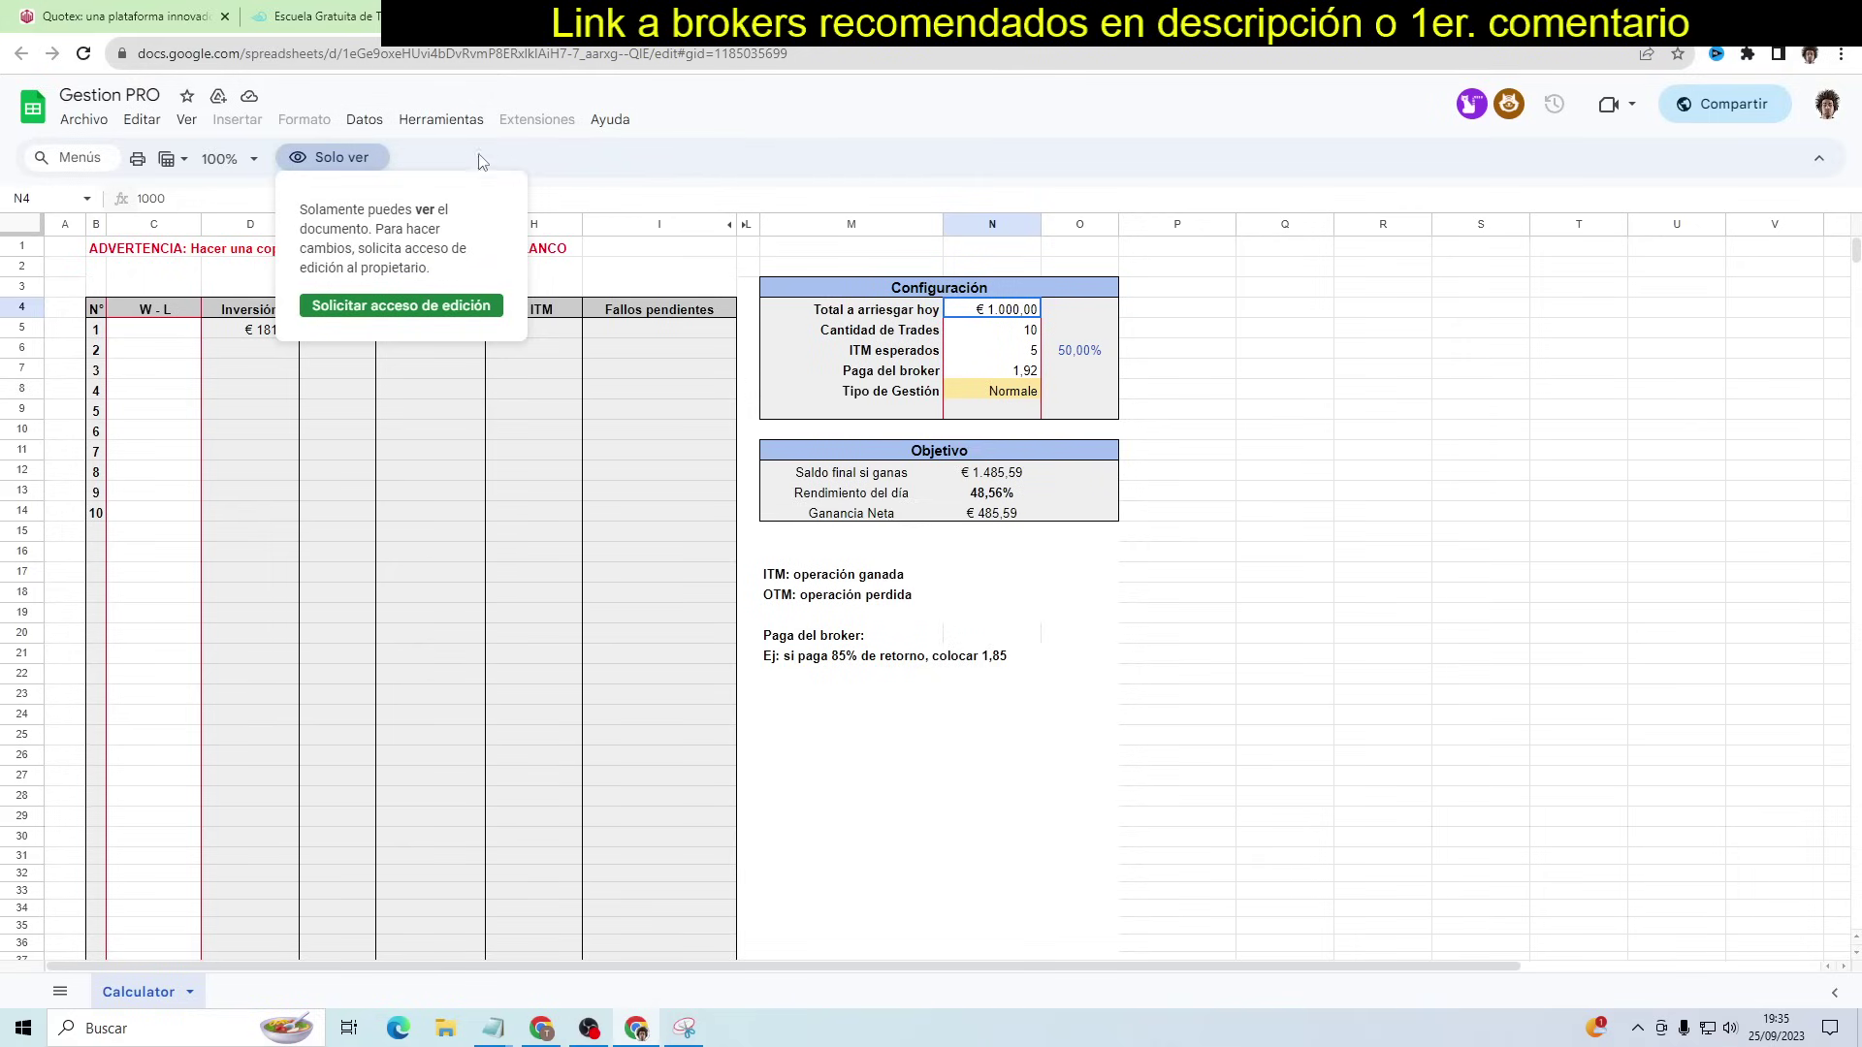
click(553, 171)
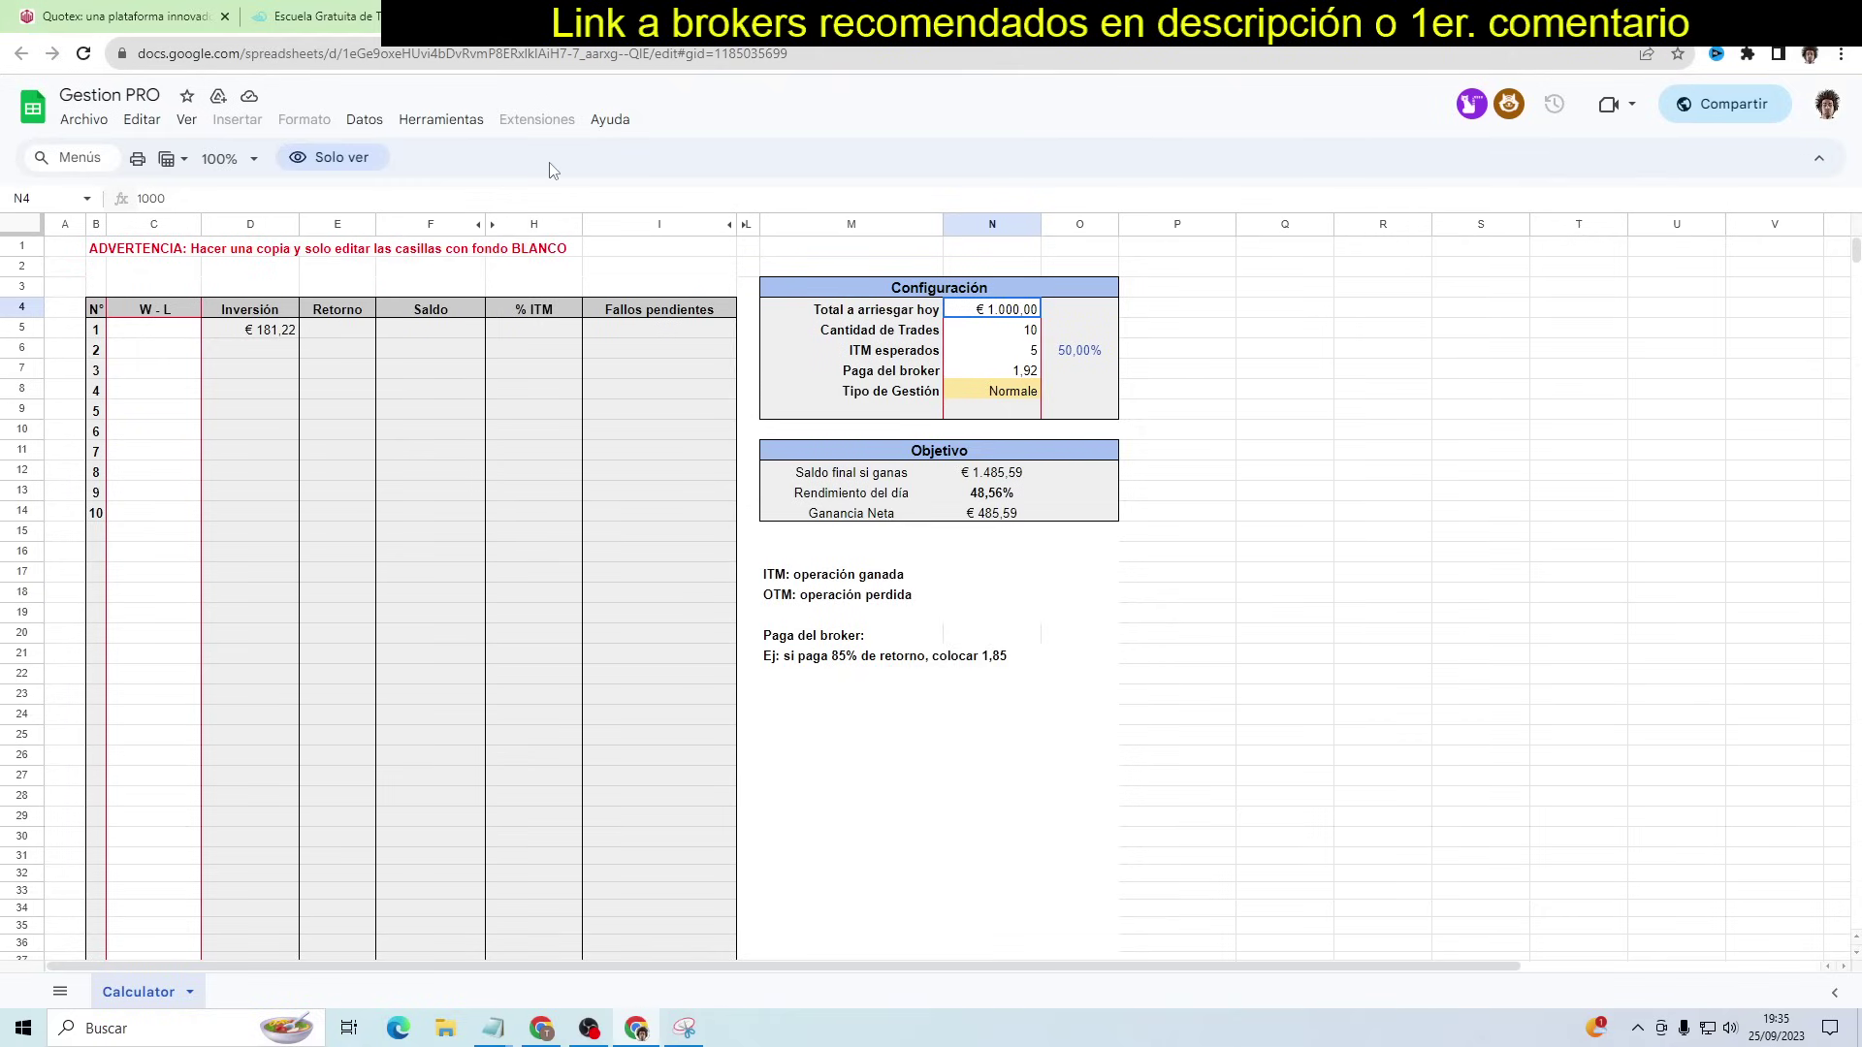
Save an editable copy of the calculator named 'Copia de Gestion PRO' via Archivo > Crear una copia
click(84, 120)
click(100, 247)
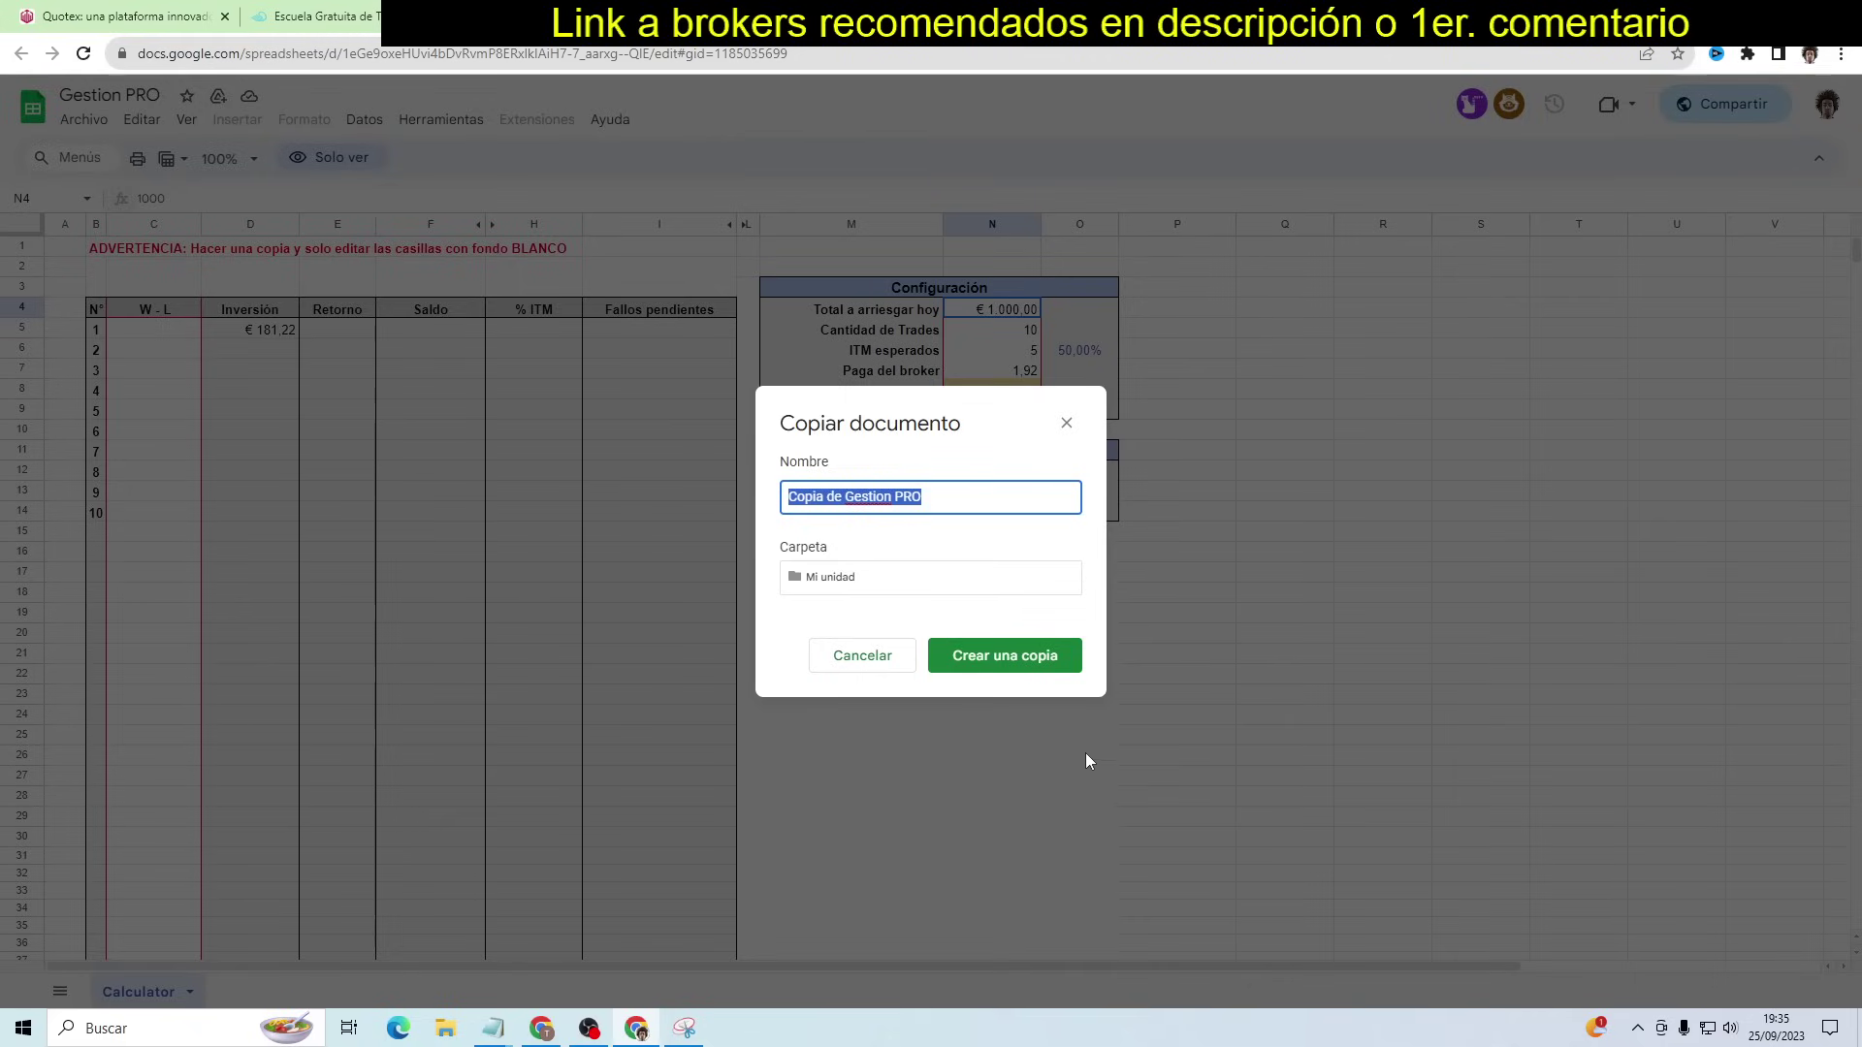
click(987, 665)
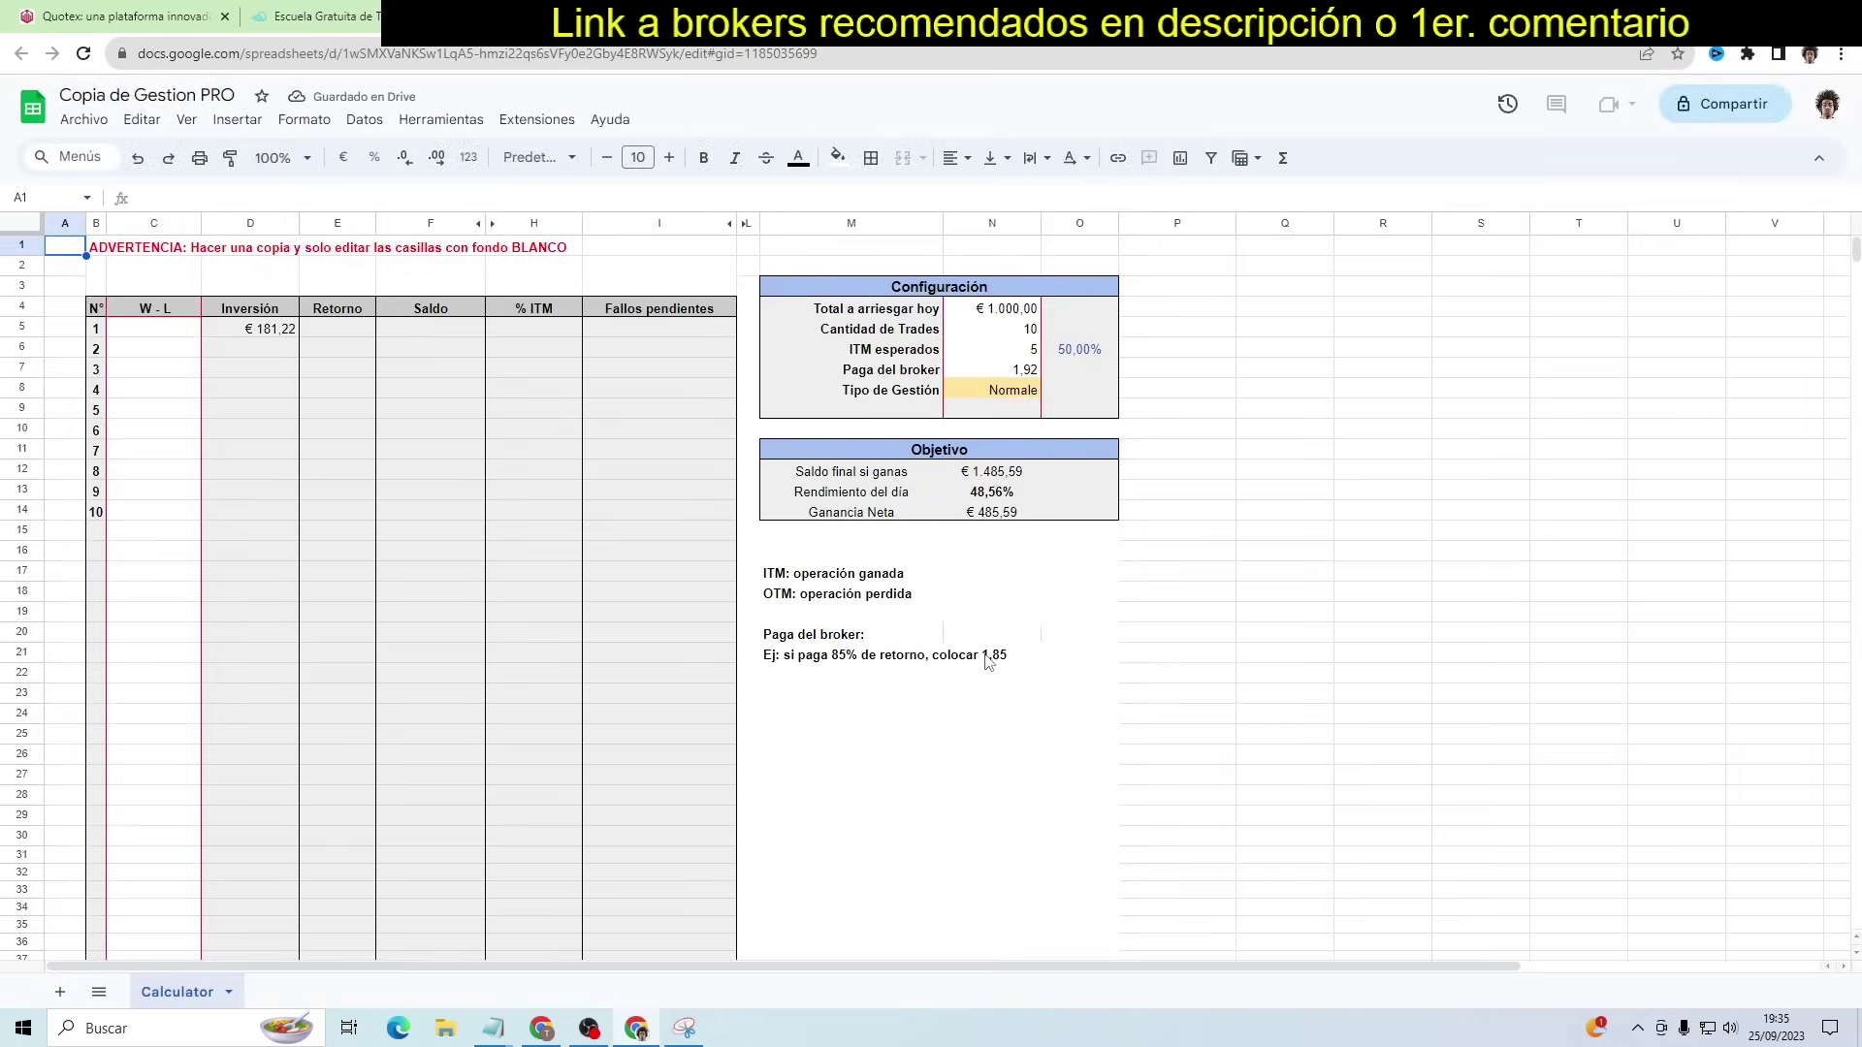
Enter a 100 stake in N4 and log trade 1 as W in C5
click(1018, 312)
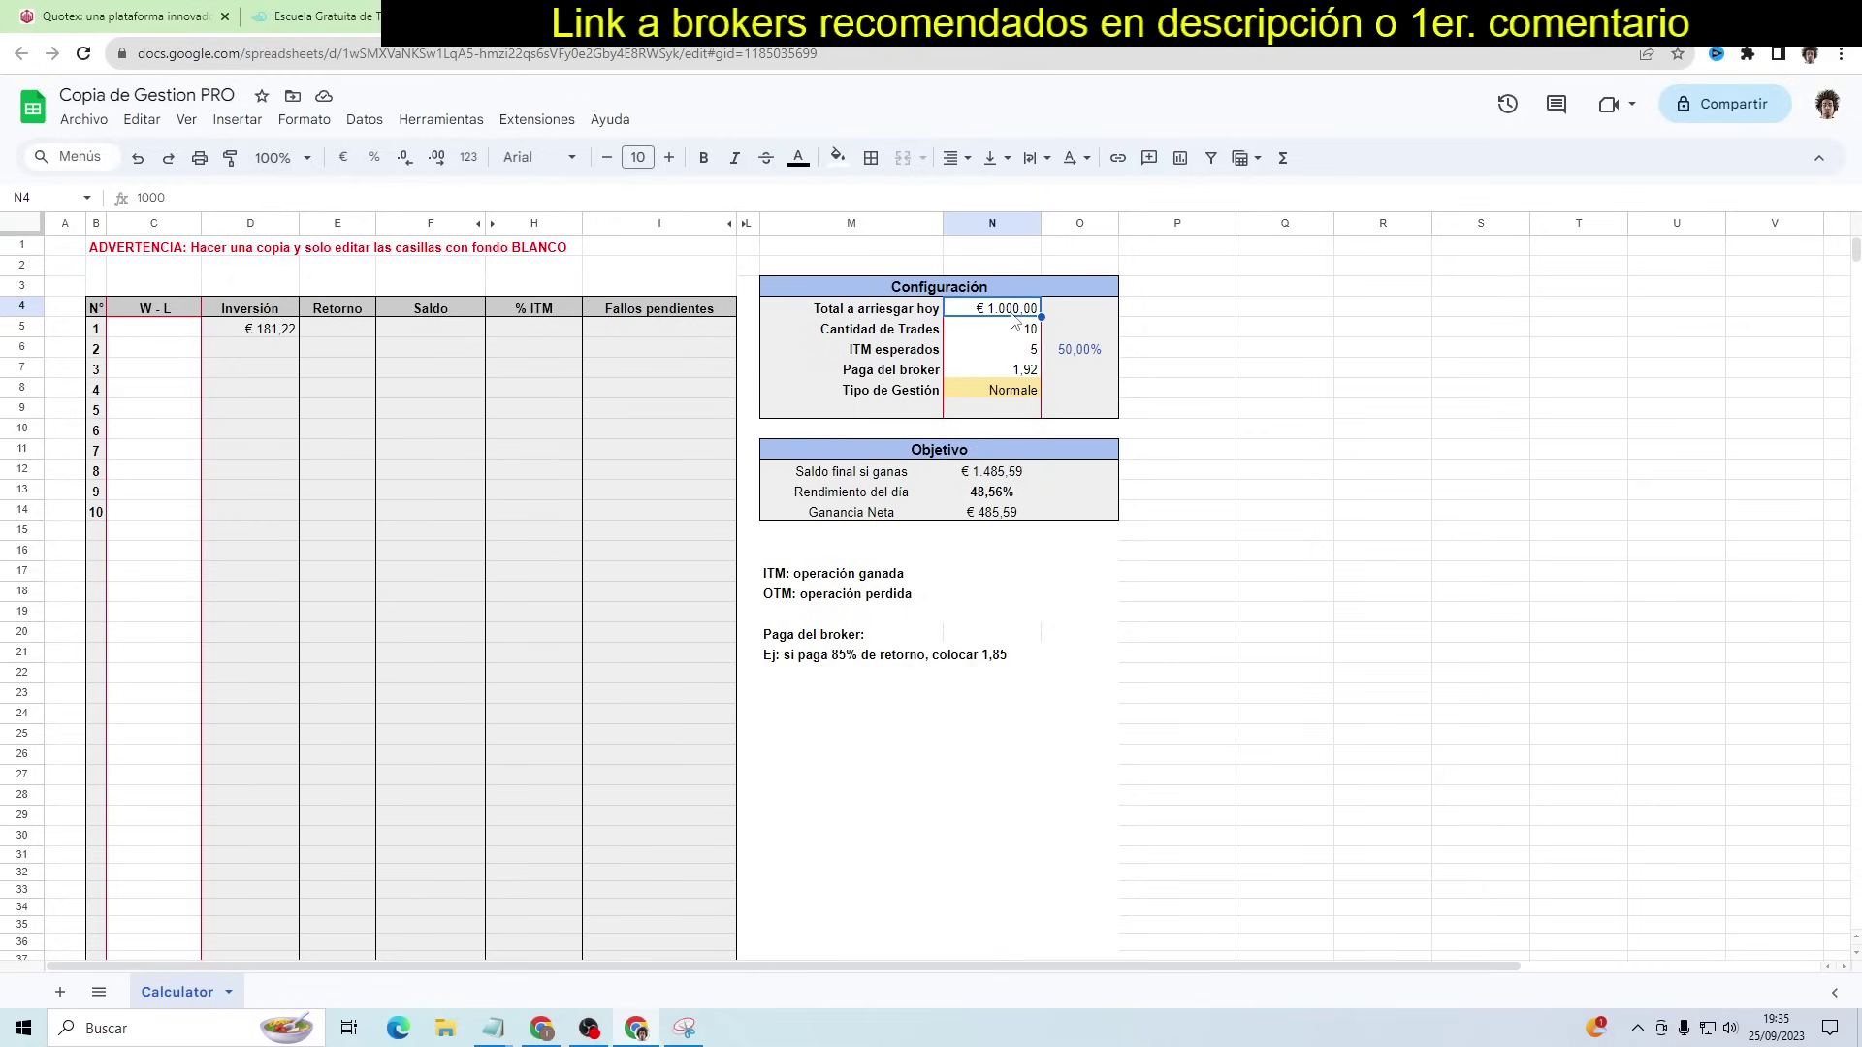
text(100)
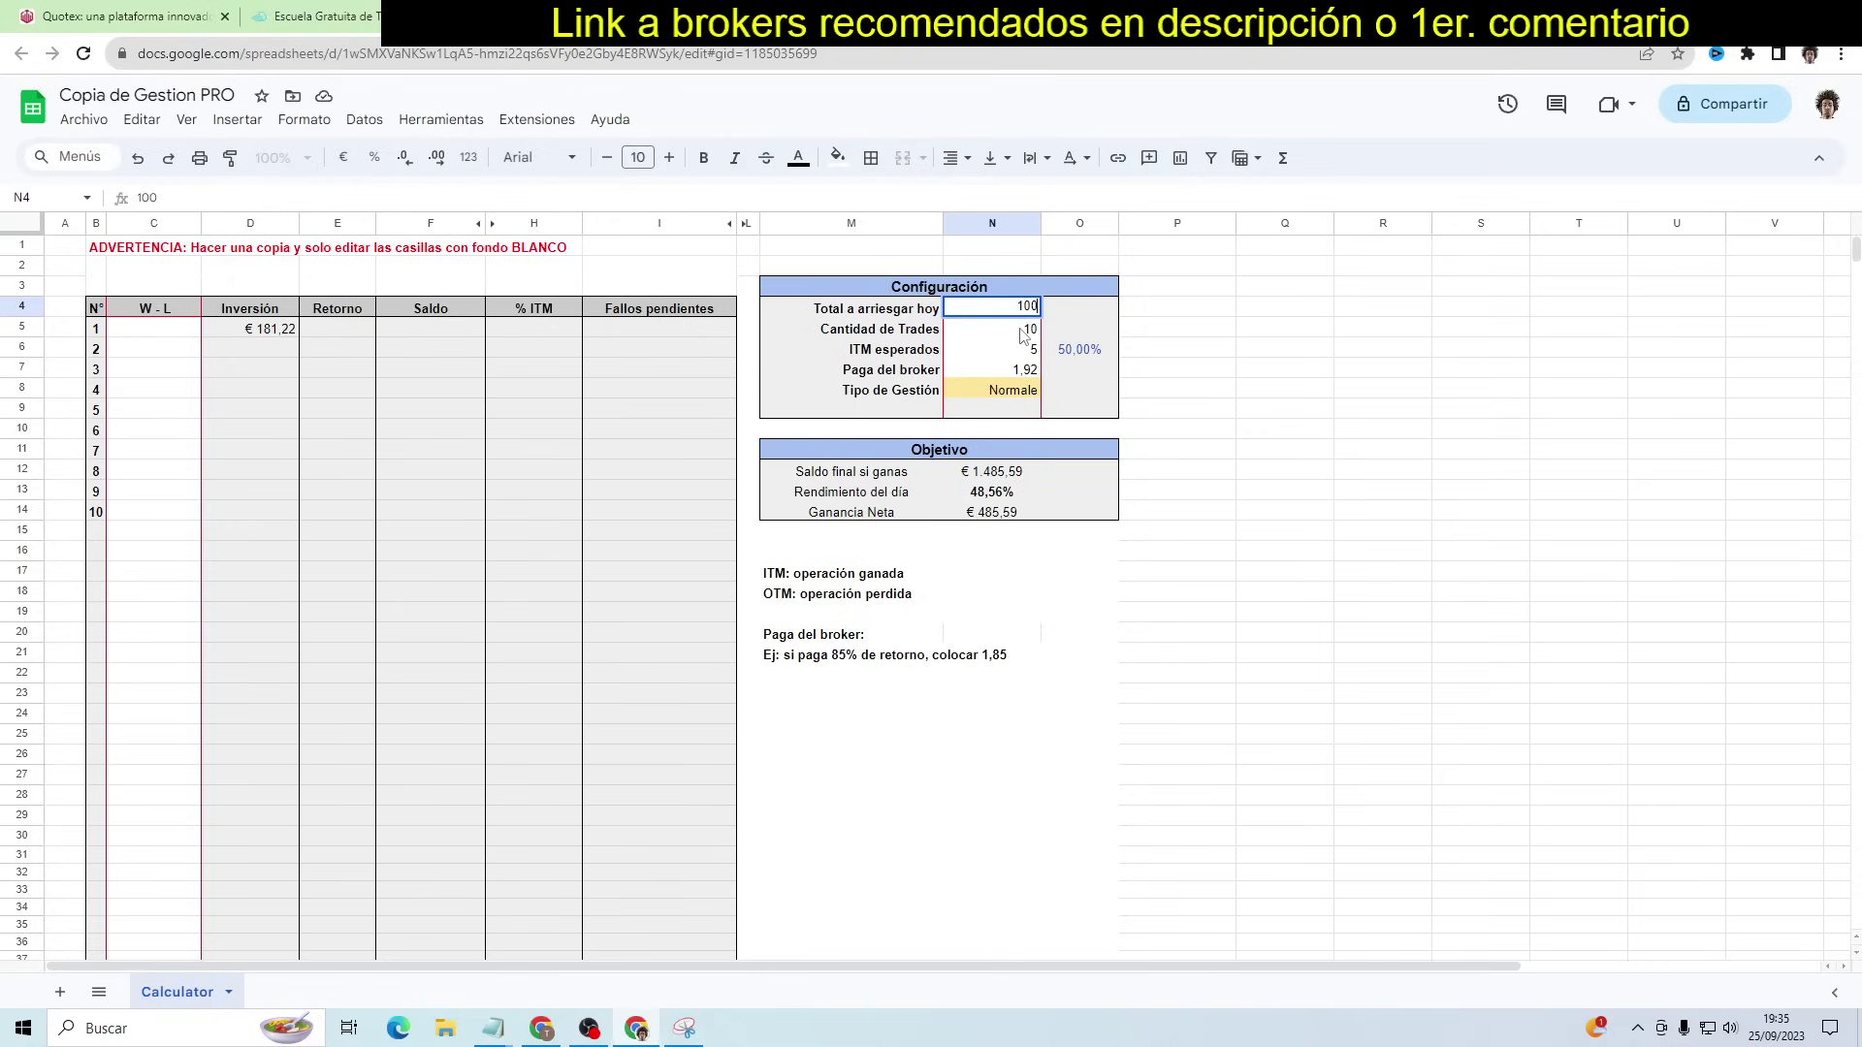
key(Return)
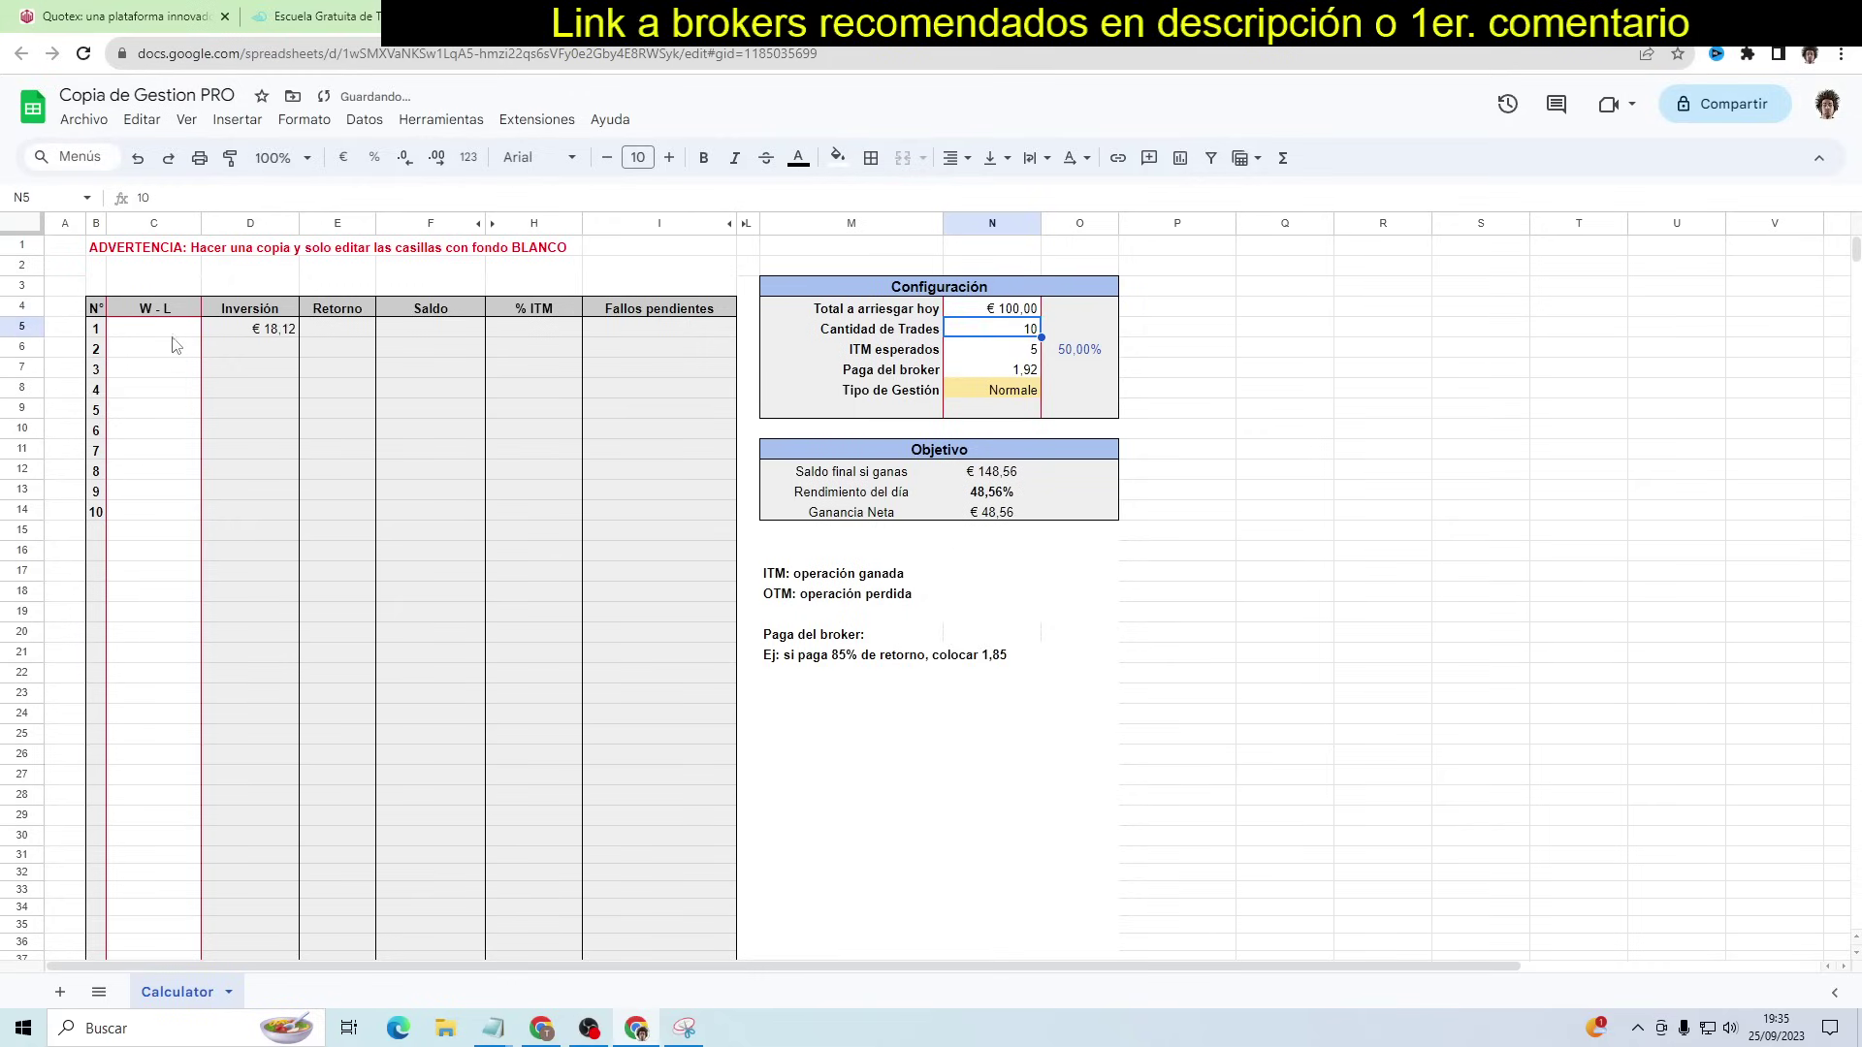
click(177, 343)
text(W)
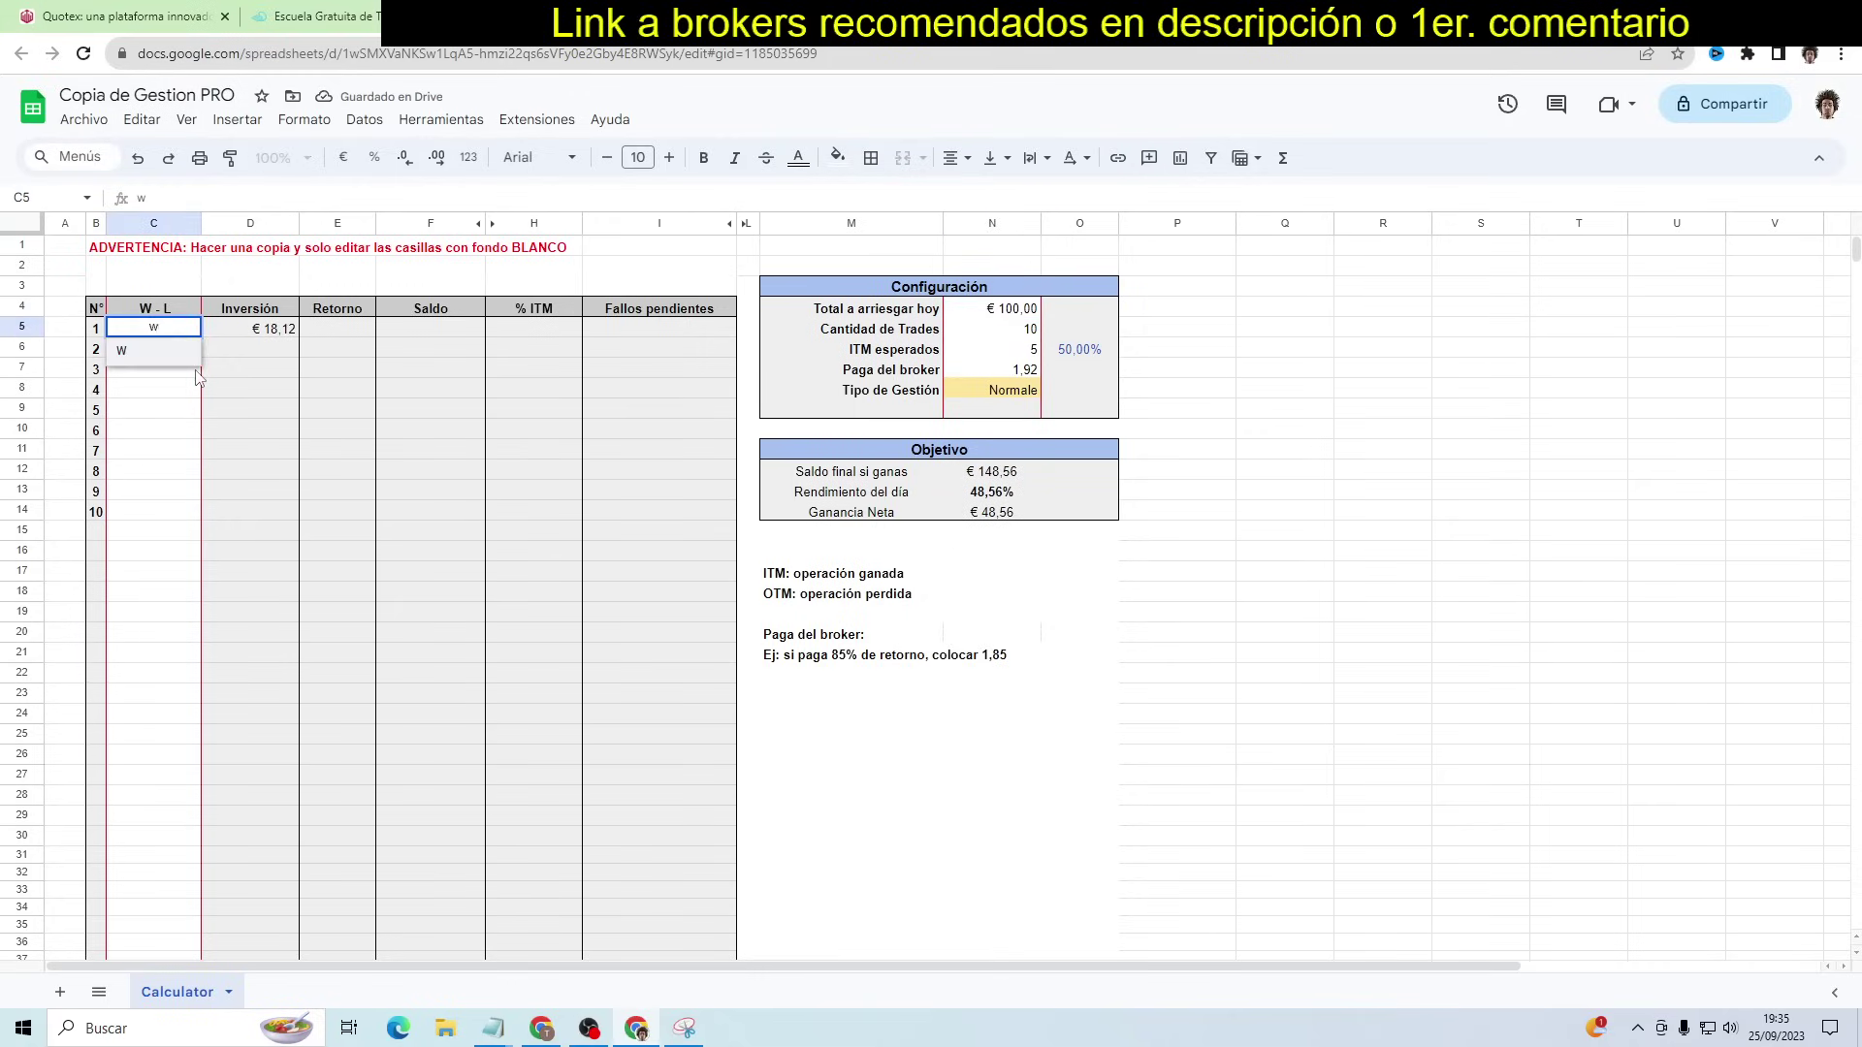
key(Return)
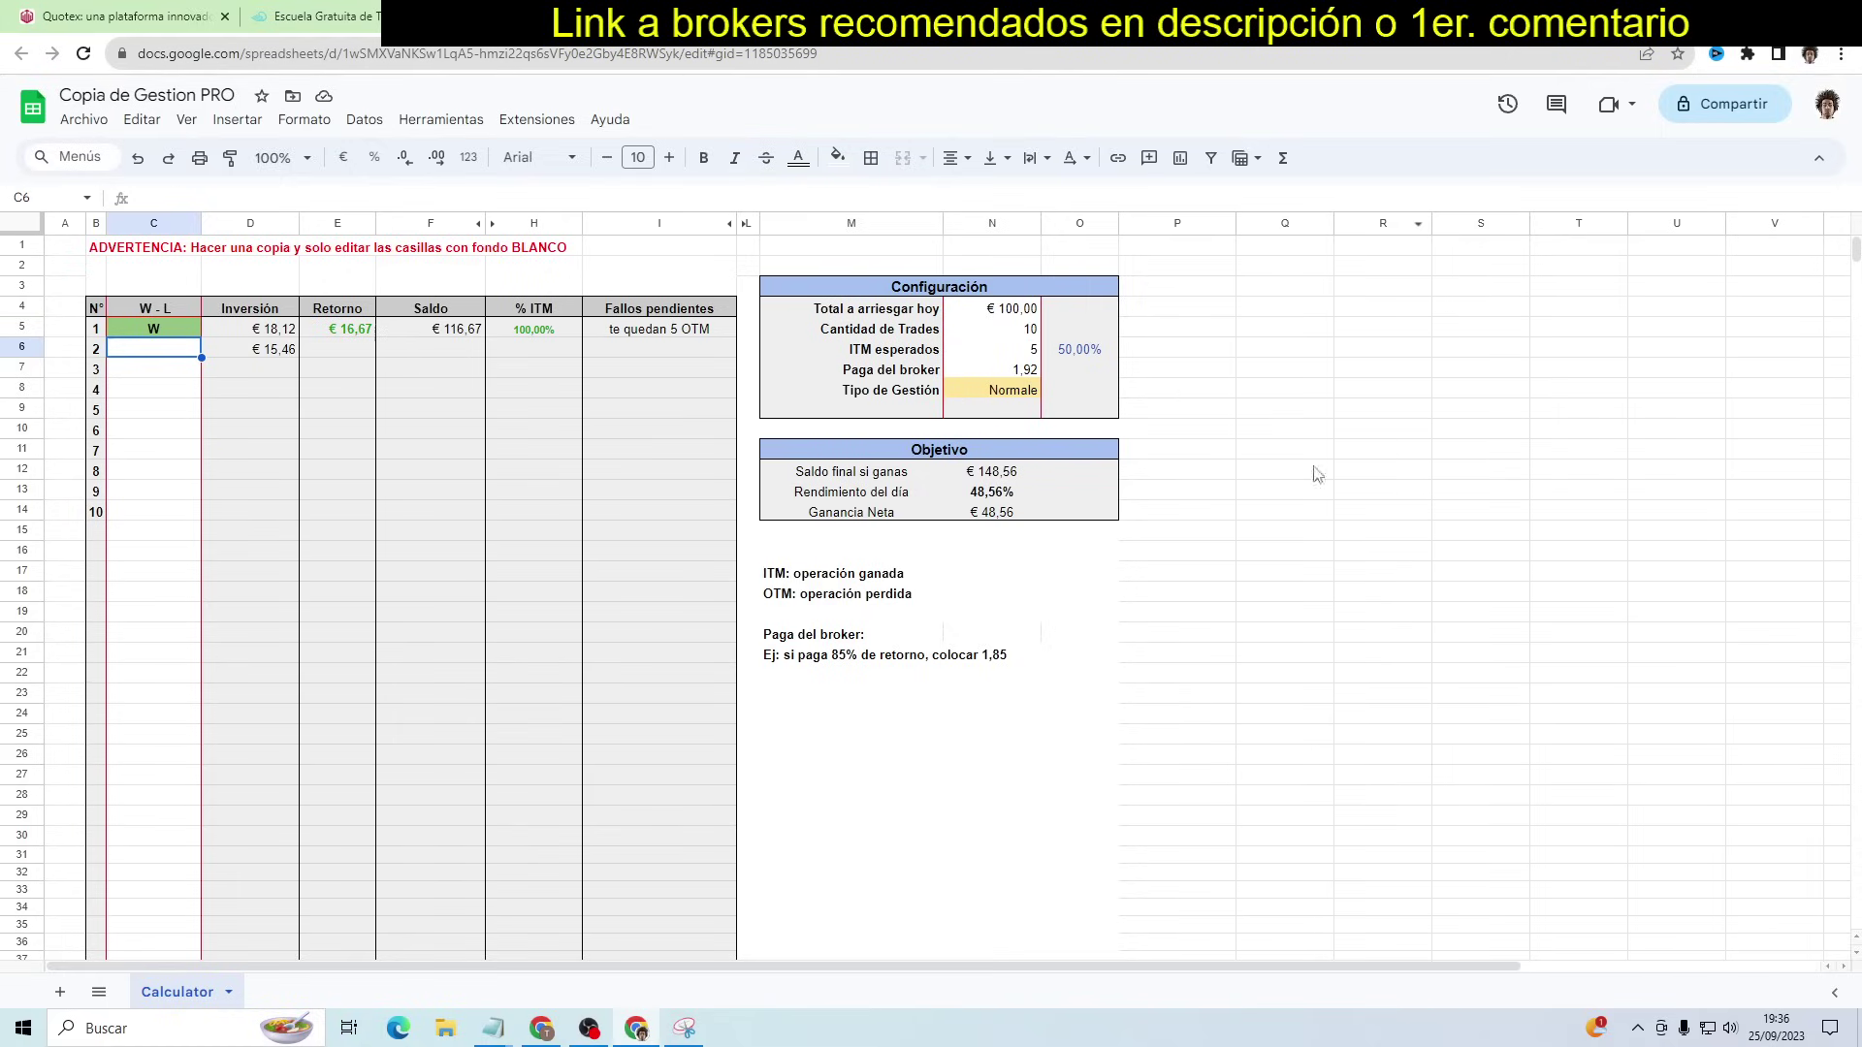
click(88, 121)
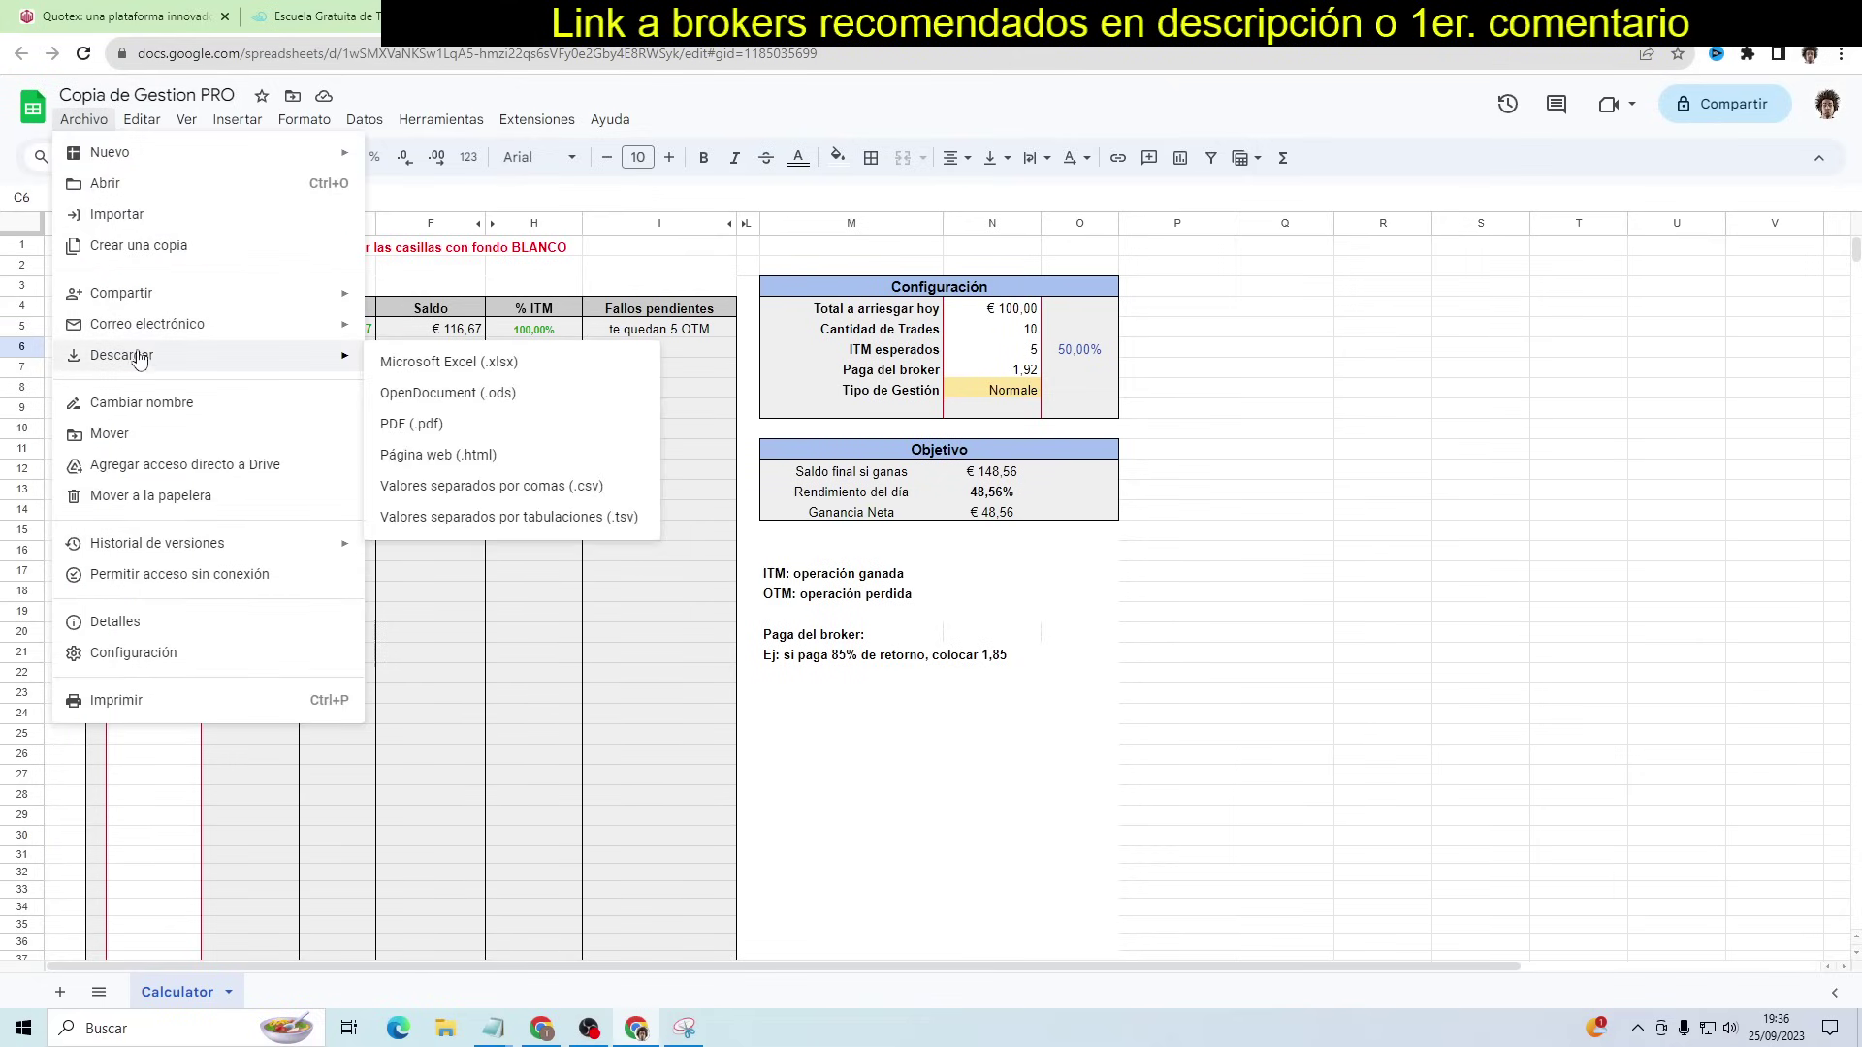
mouse_move(123, 355)
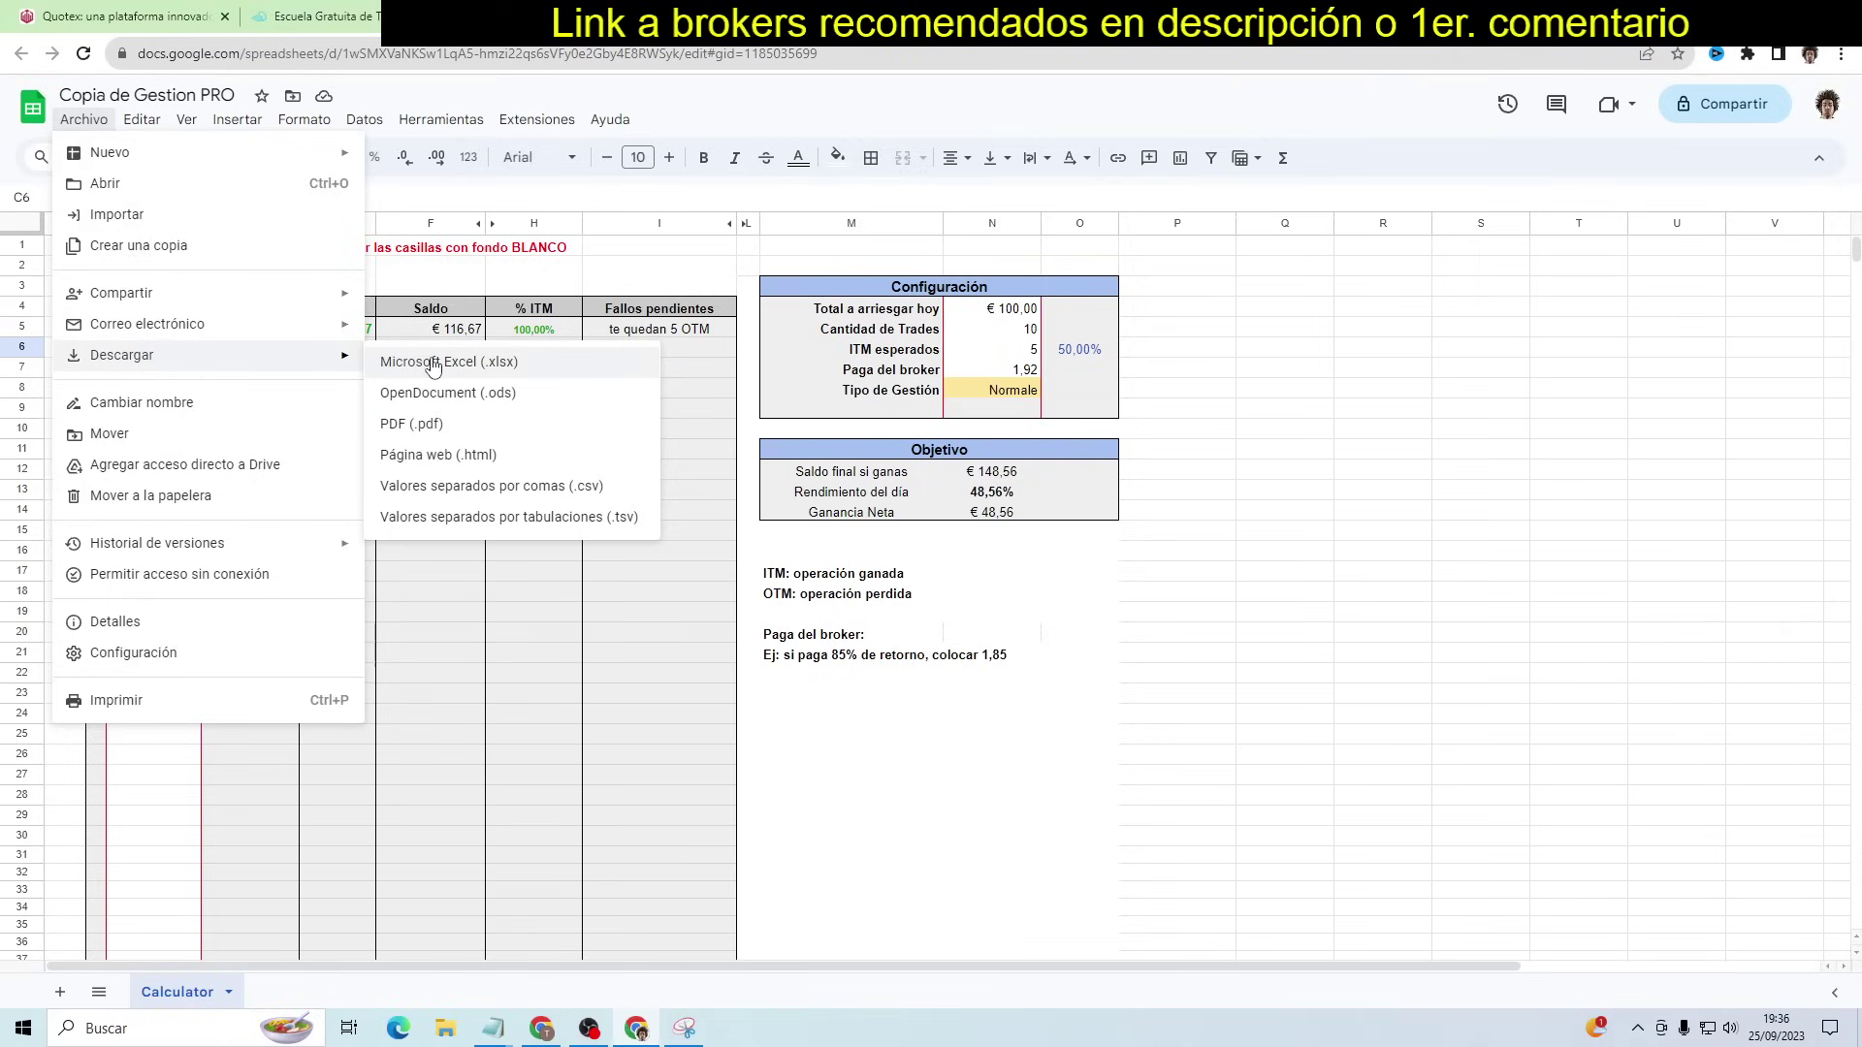
click(1358, 378)
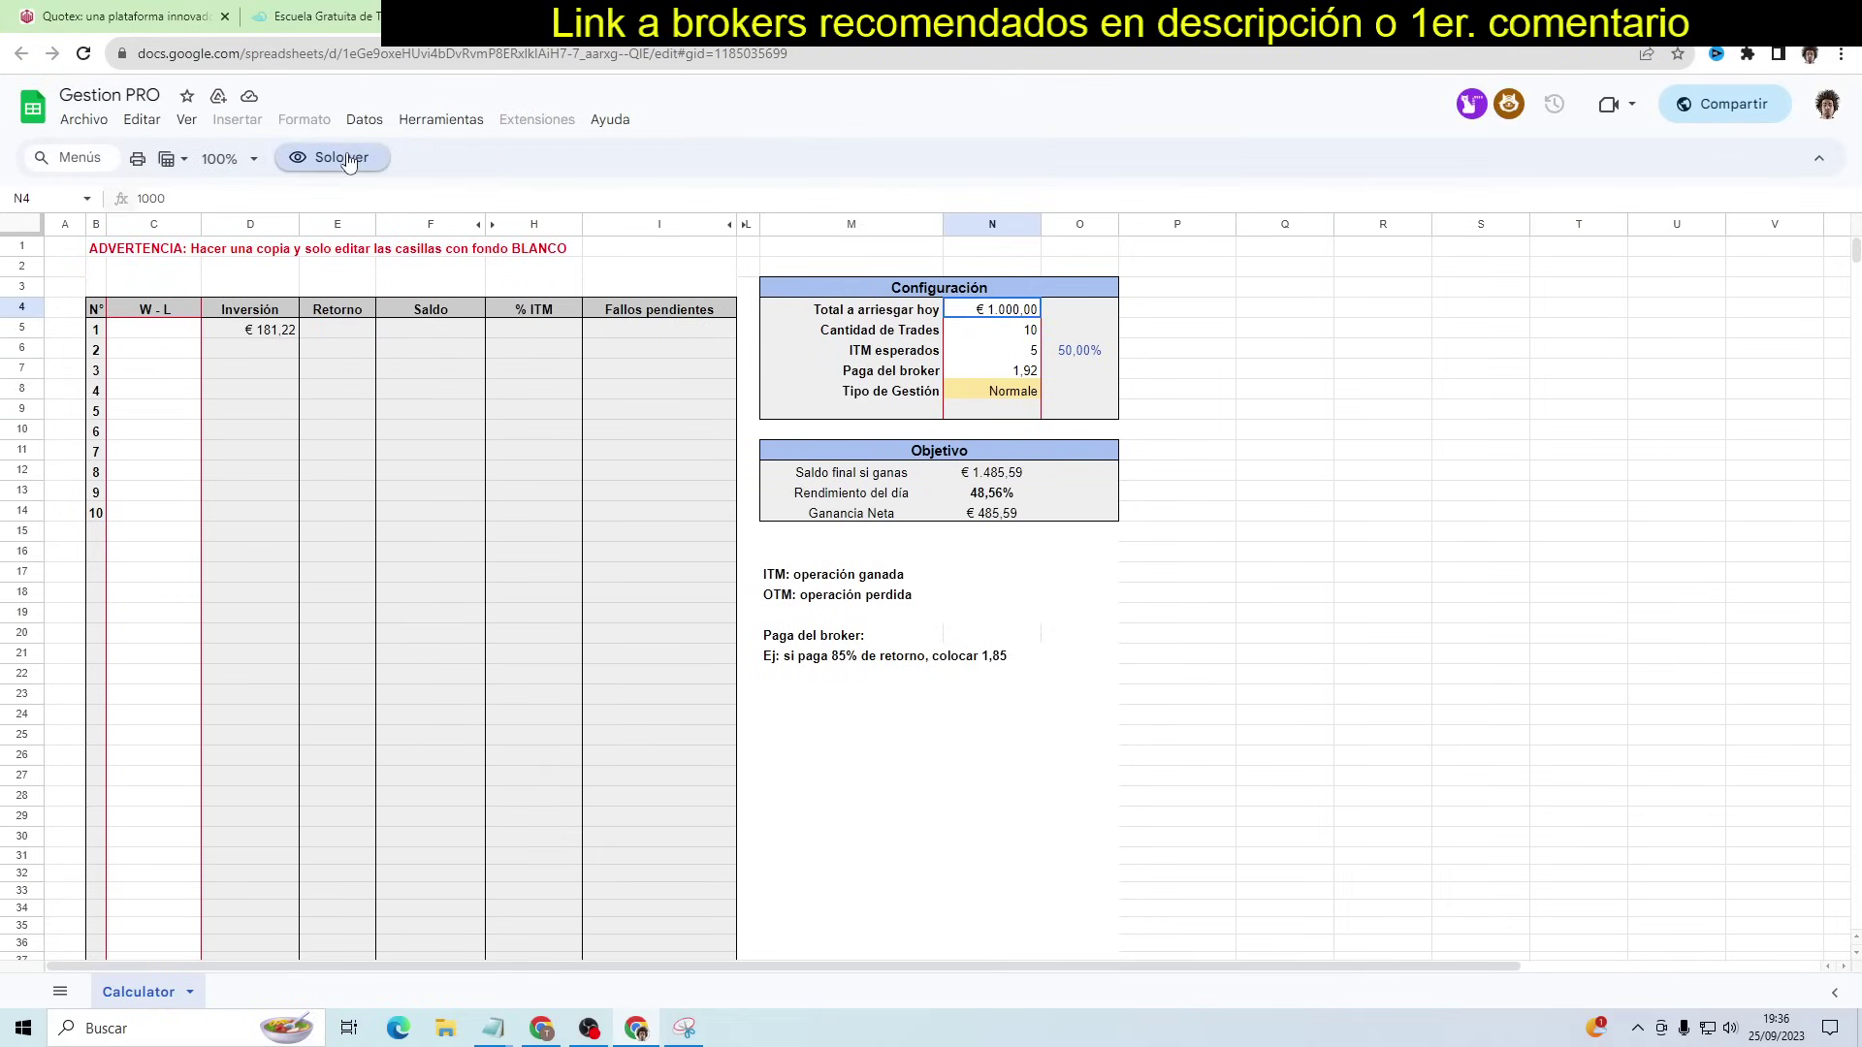
click(348, 159)
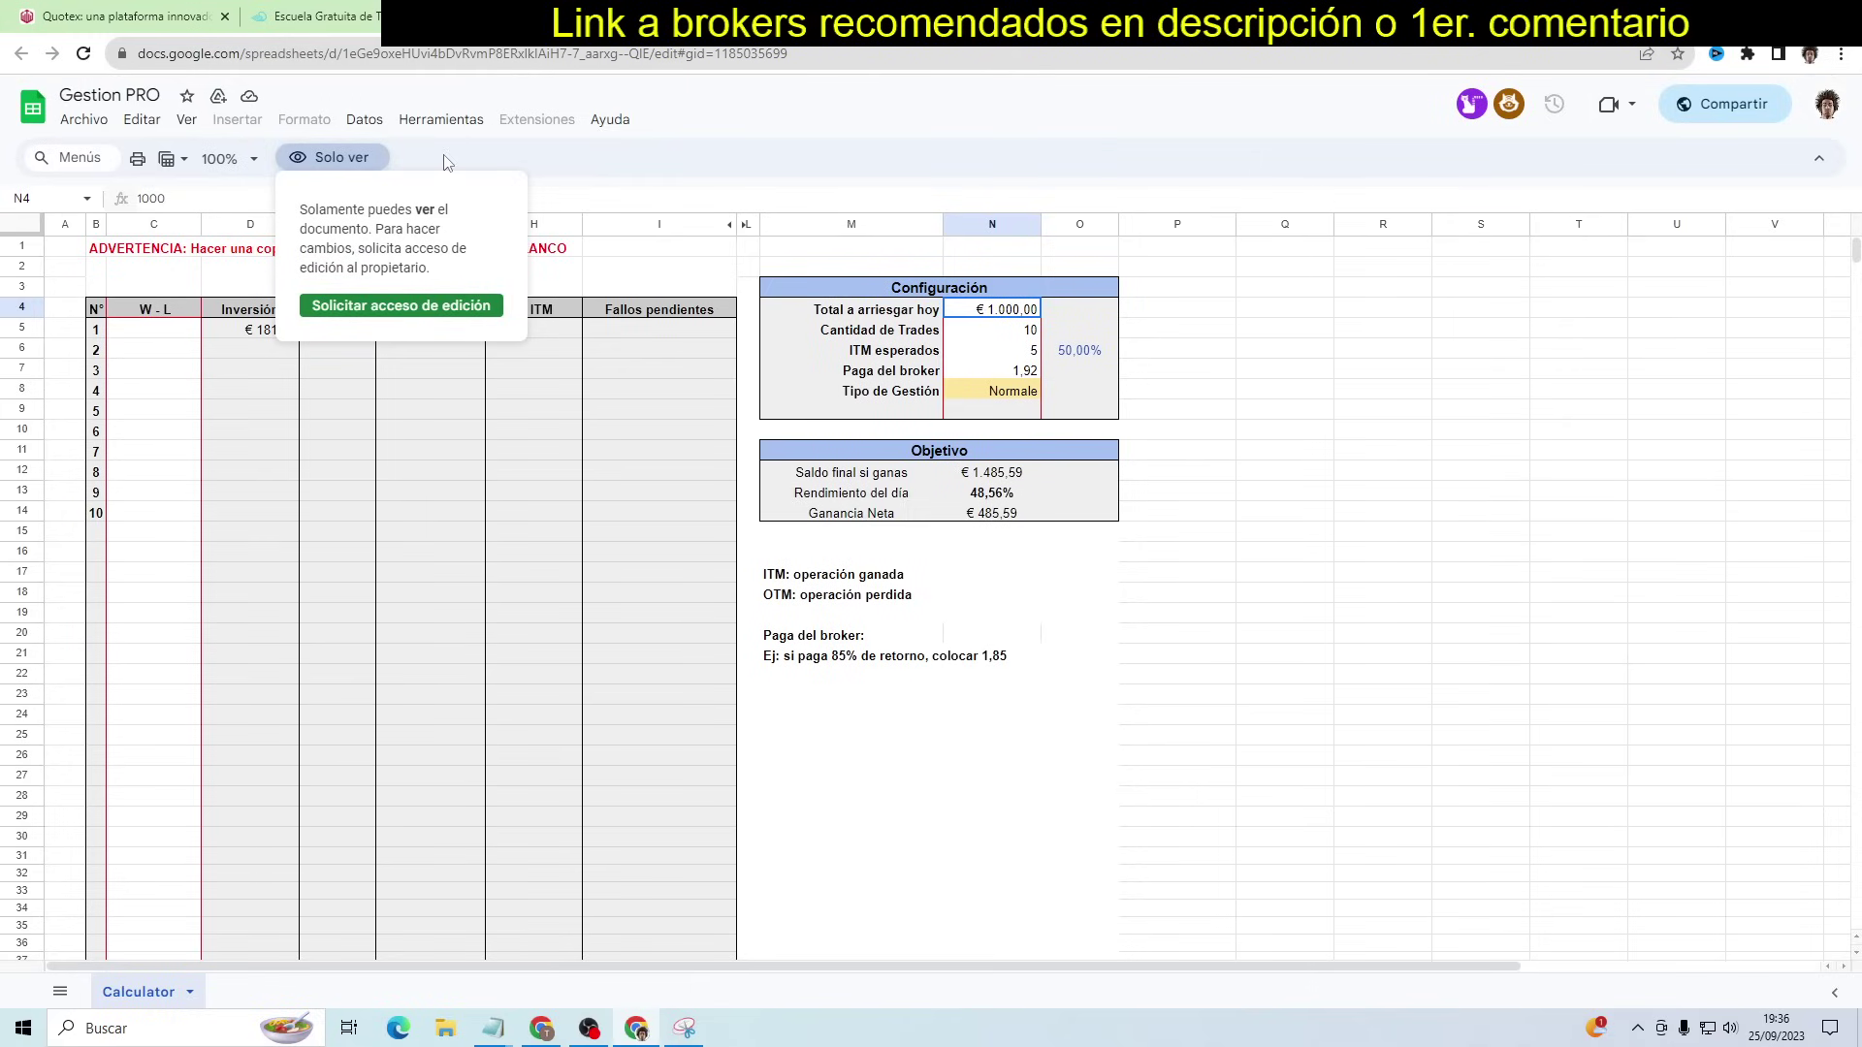
click(84, 121)
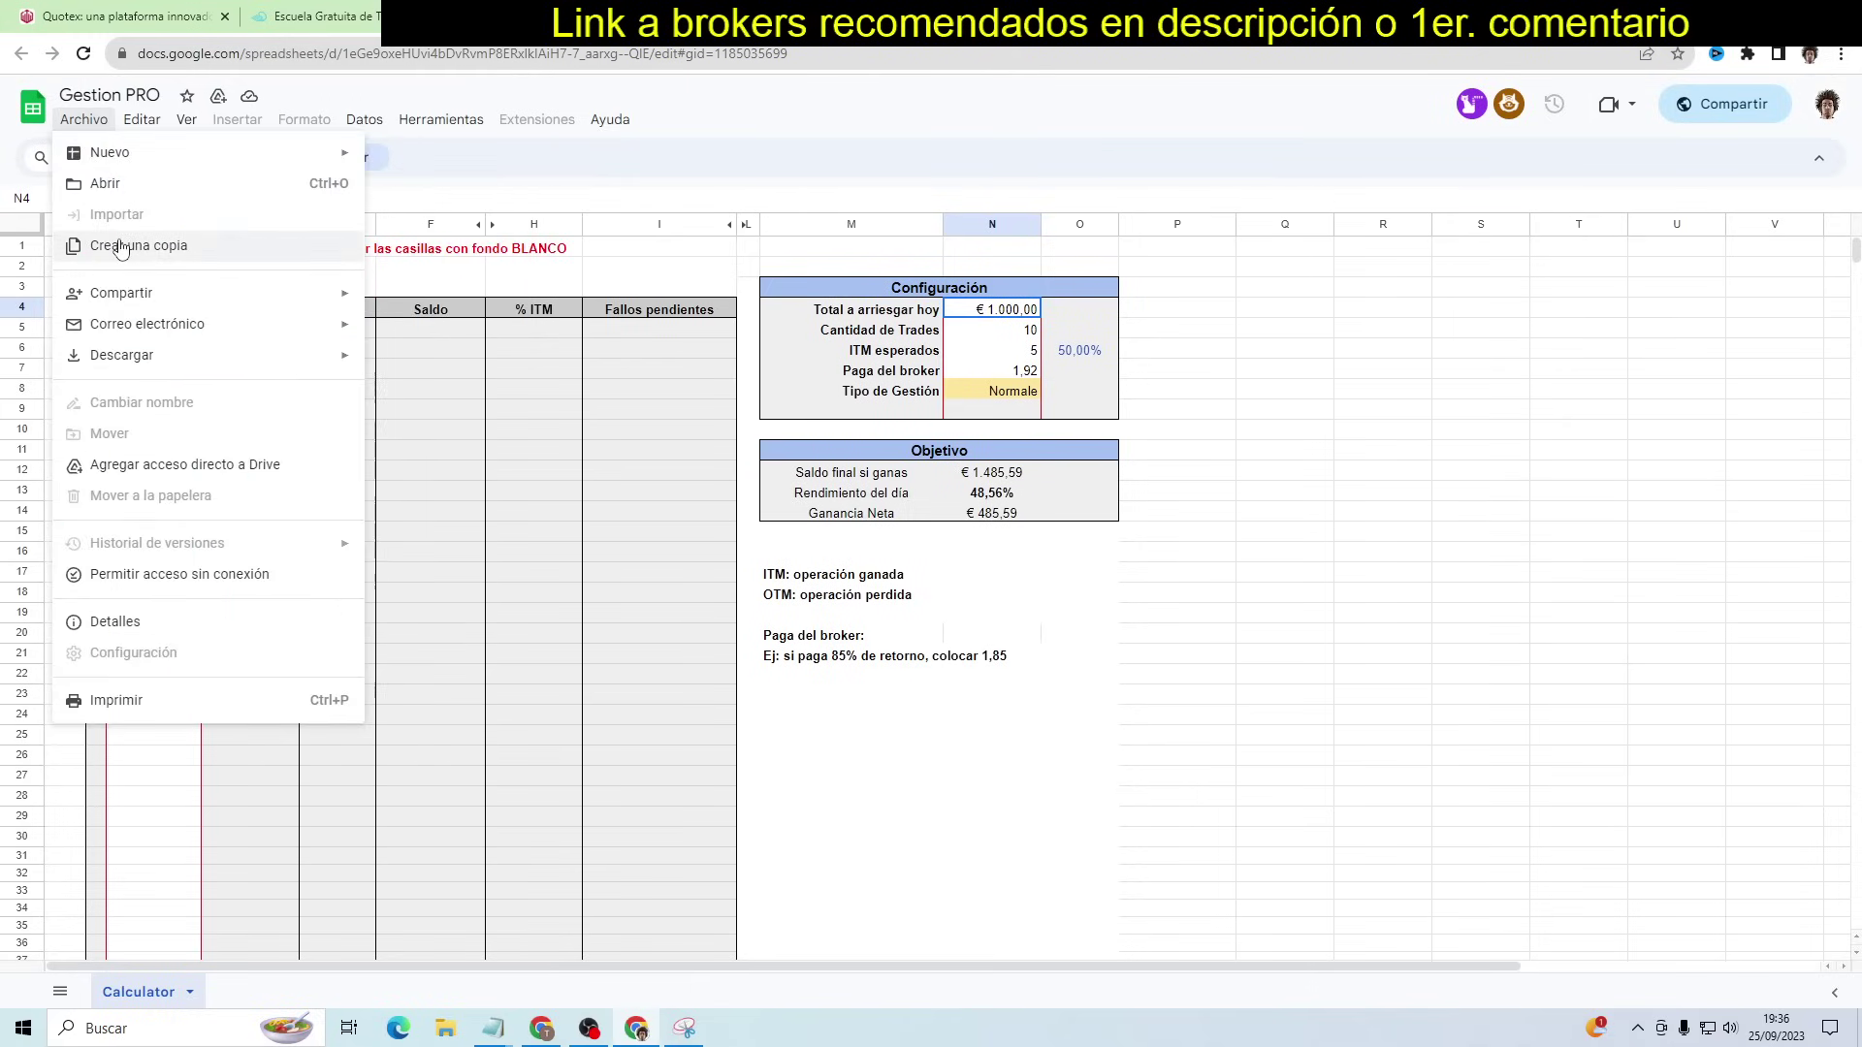
mouse_move(659, 223)
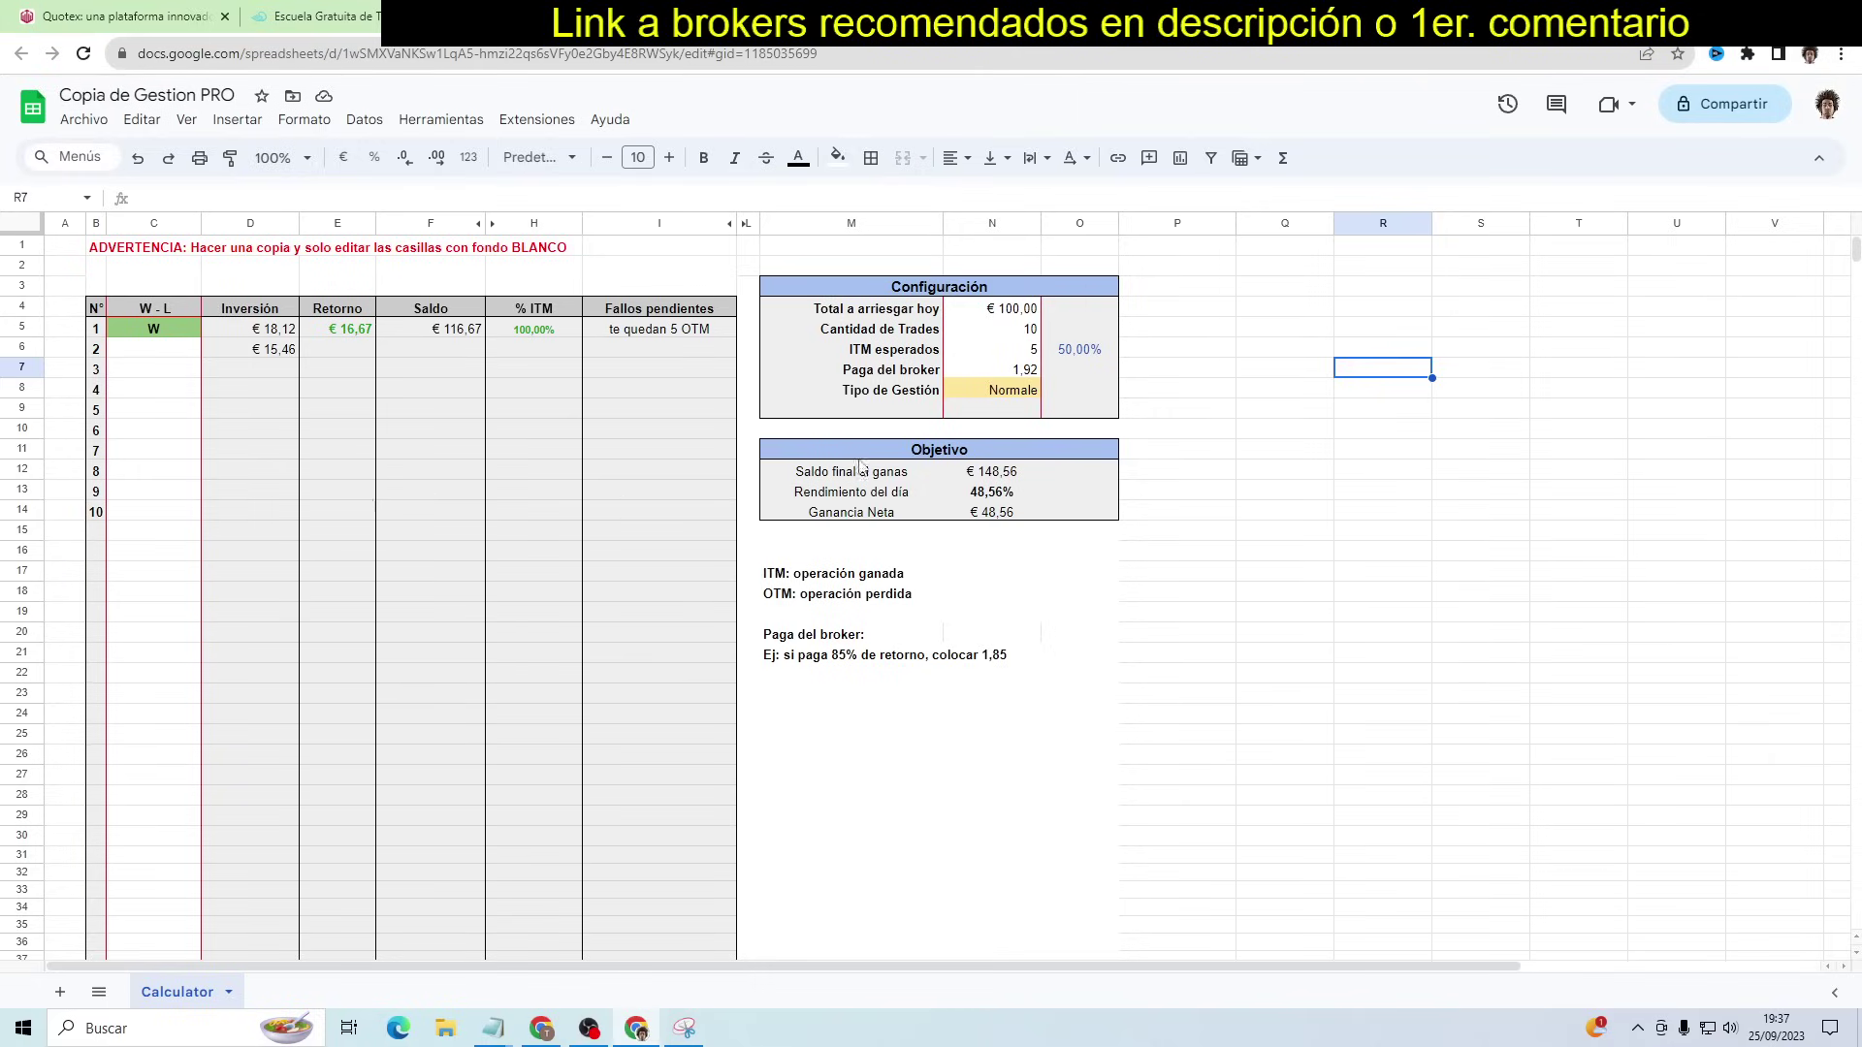
Change the Total a arriesgar hoy amount in N4 to 10
click(330, 17)
click(999, 315)
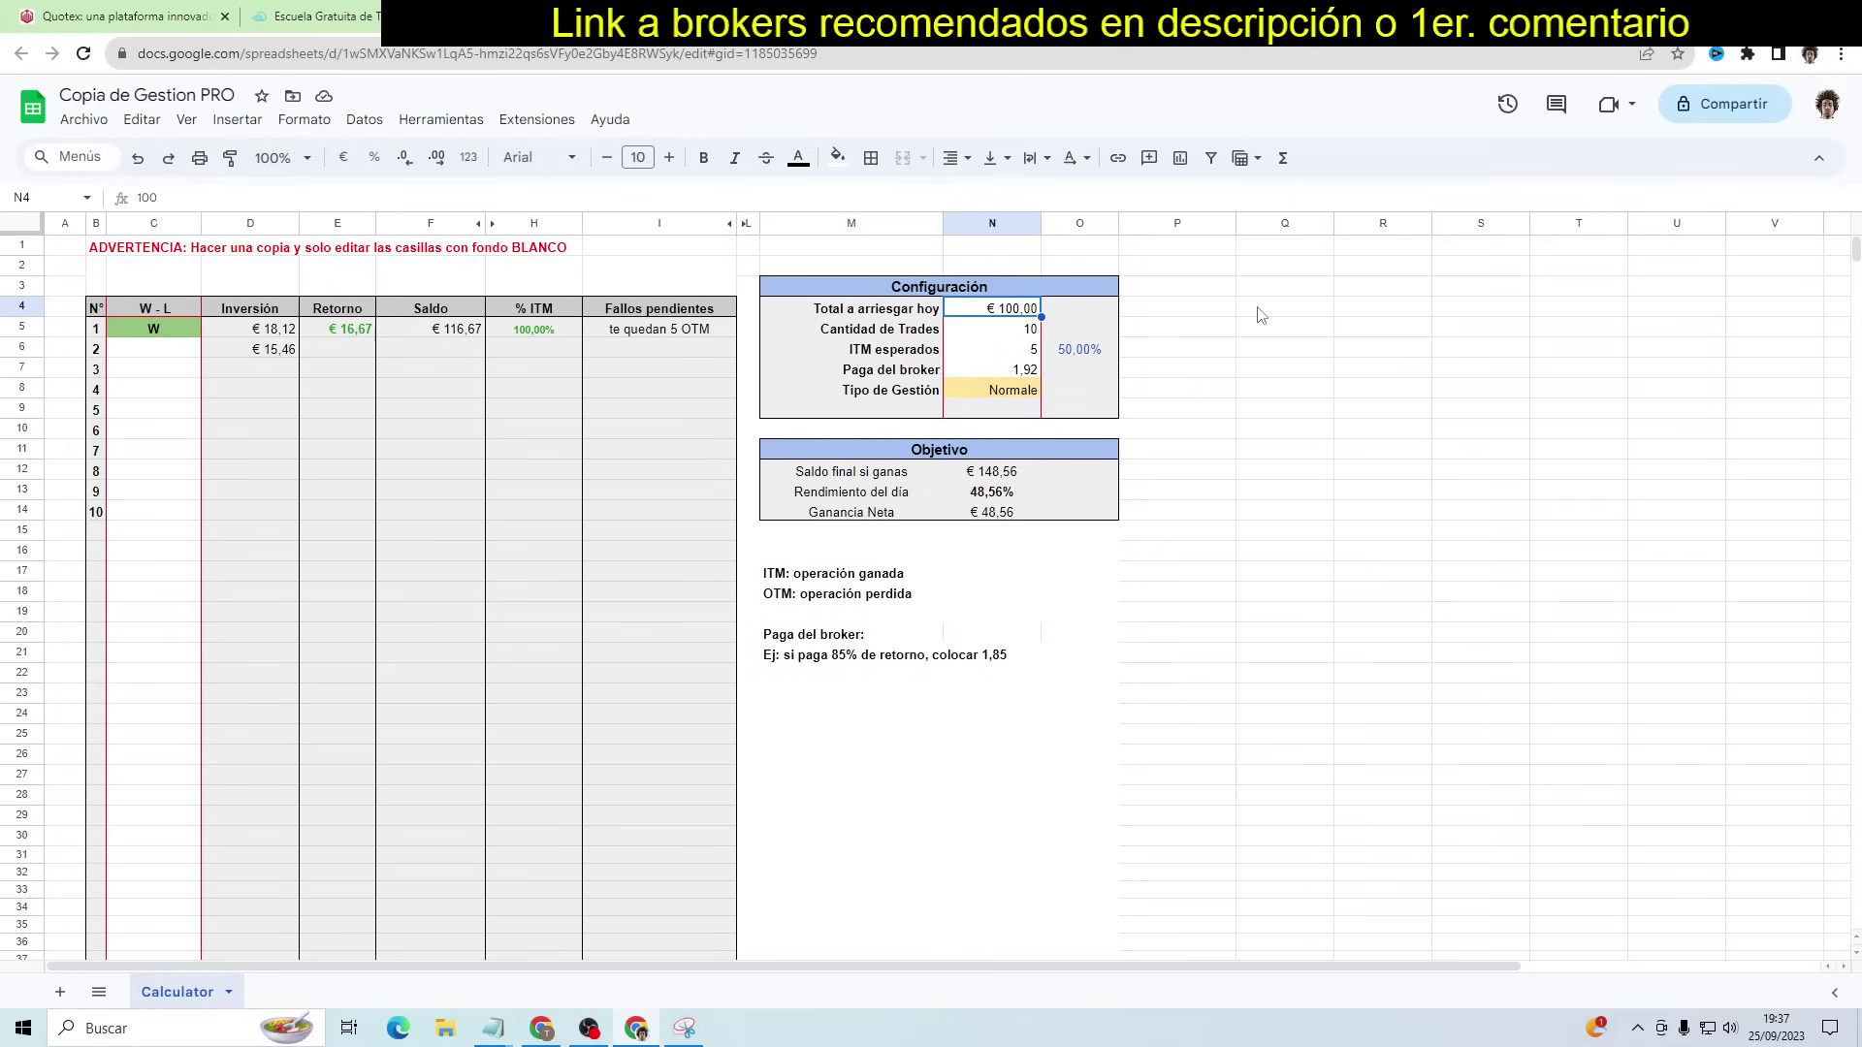
text(1)
text(0)
key(Return)
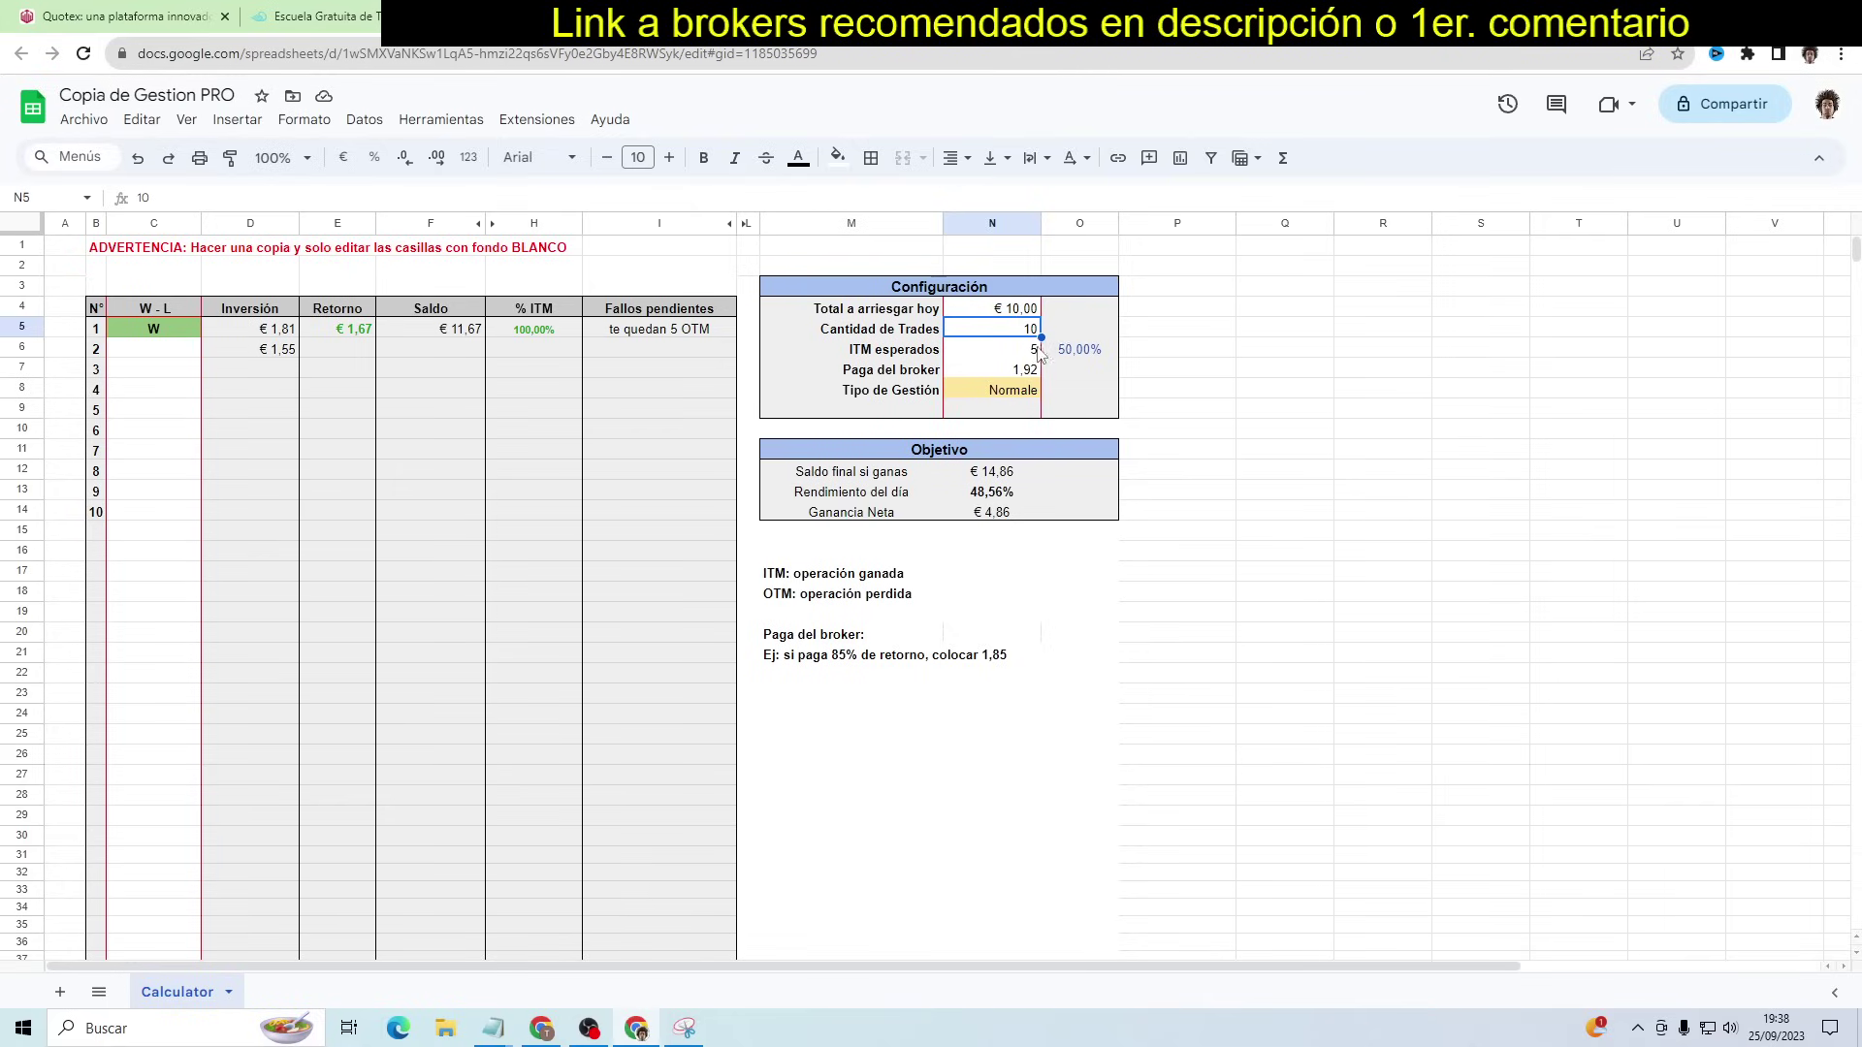
Re-enter 10 as the Cantidad de Trades in N5
click(1036, 353)
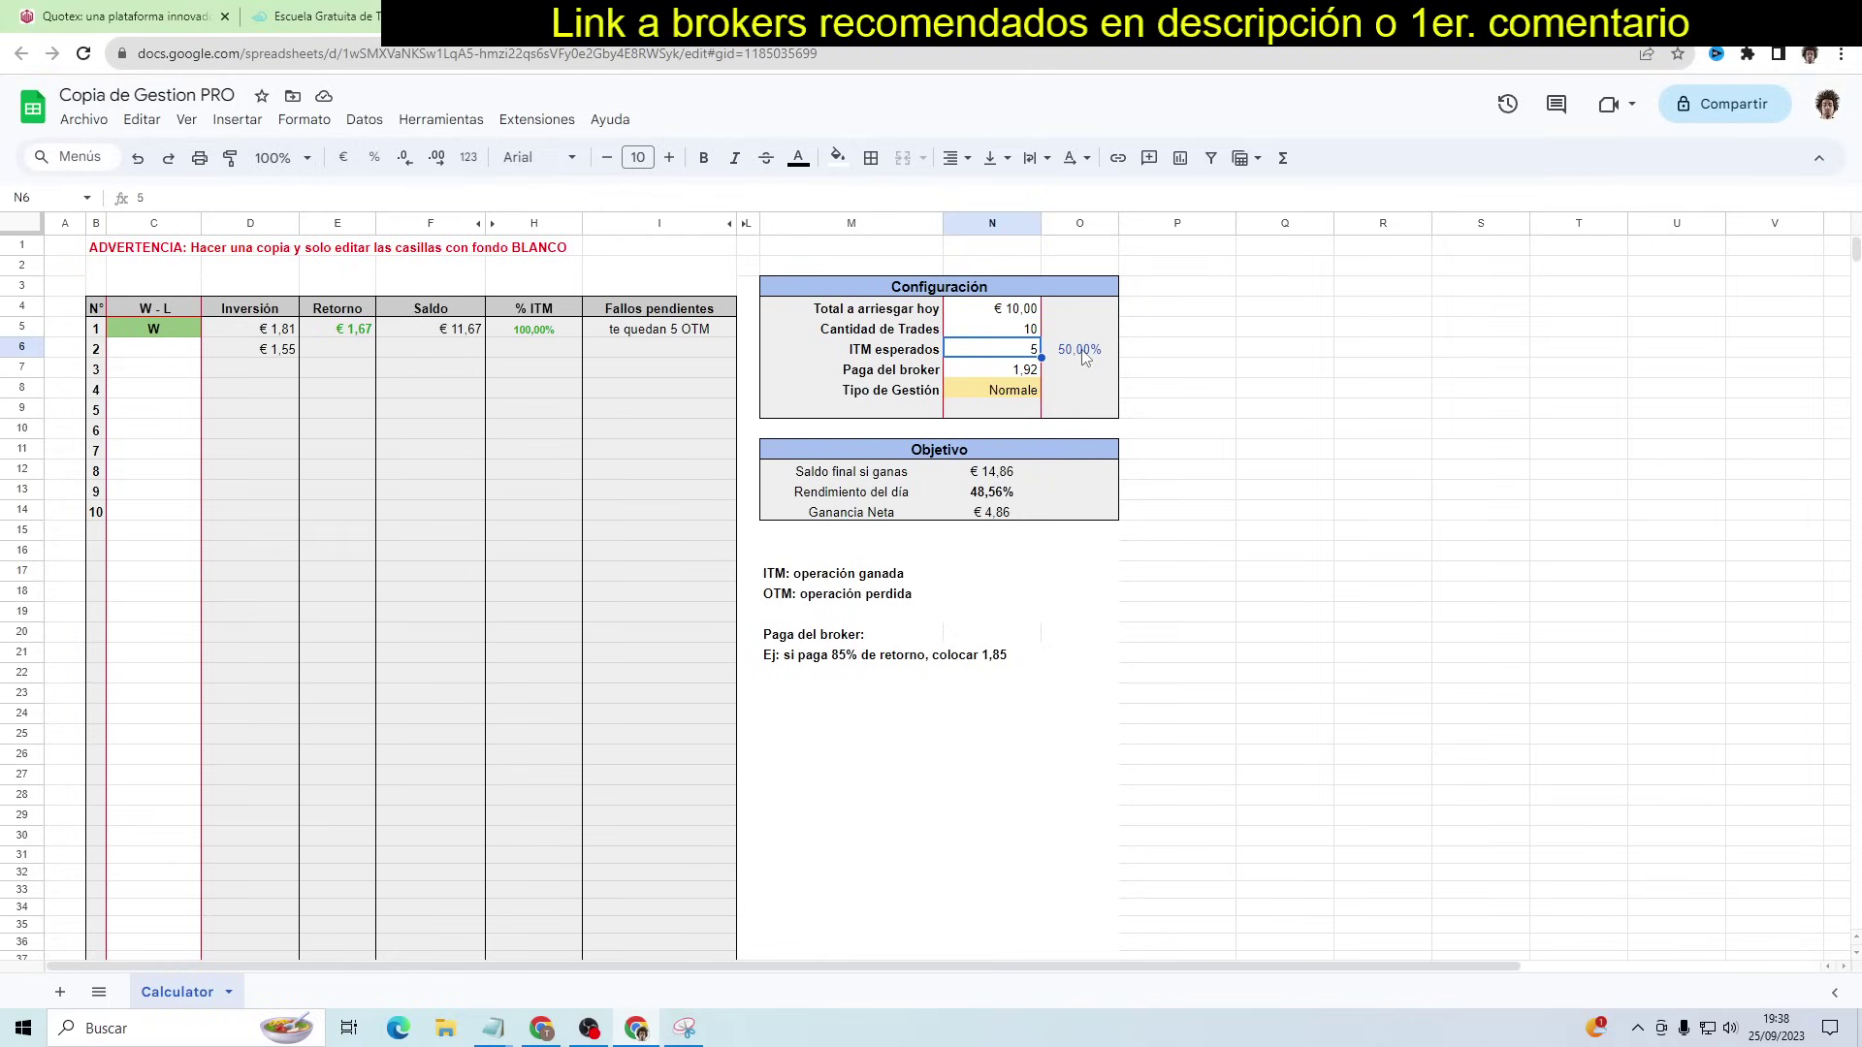
click(1034, 334)
text(5)
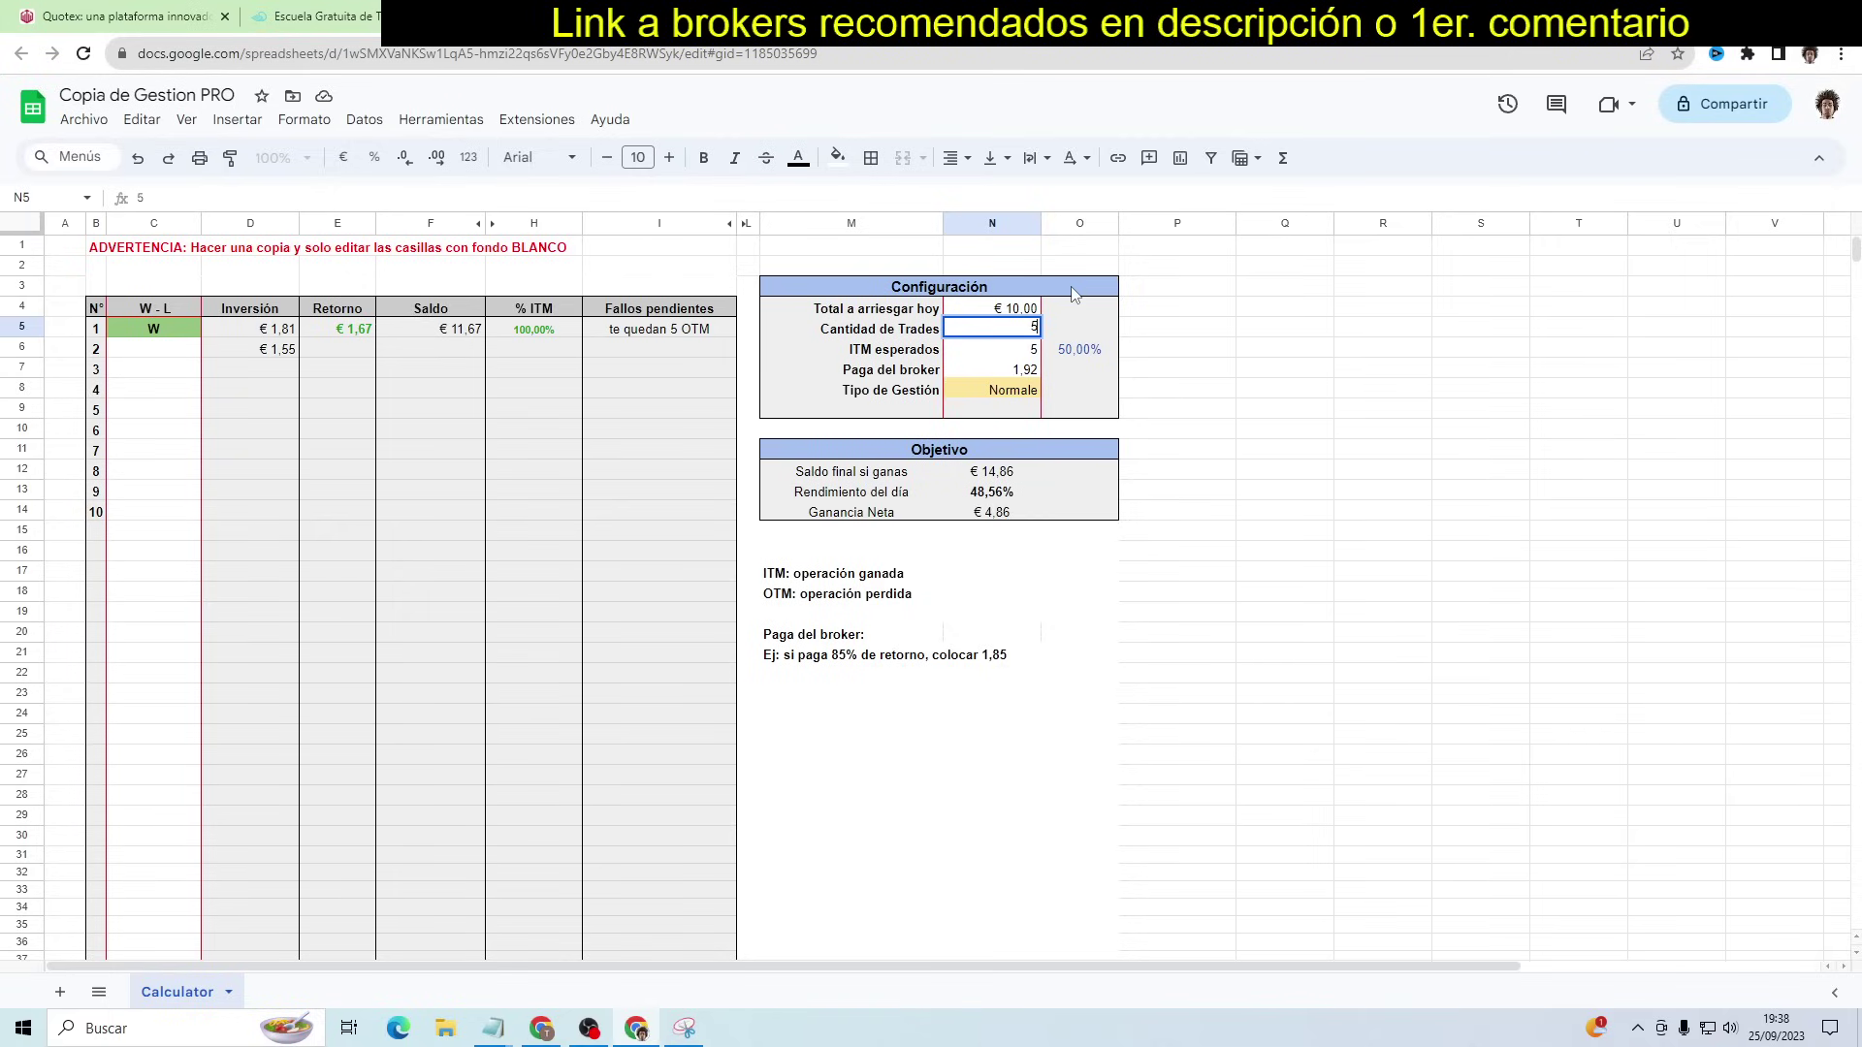
key(BackSpace)
text(10)
key(Return)
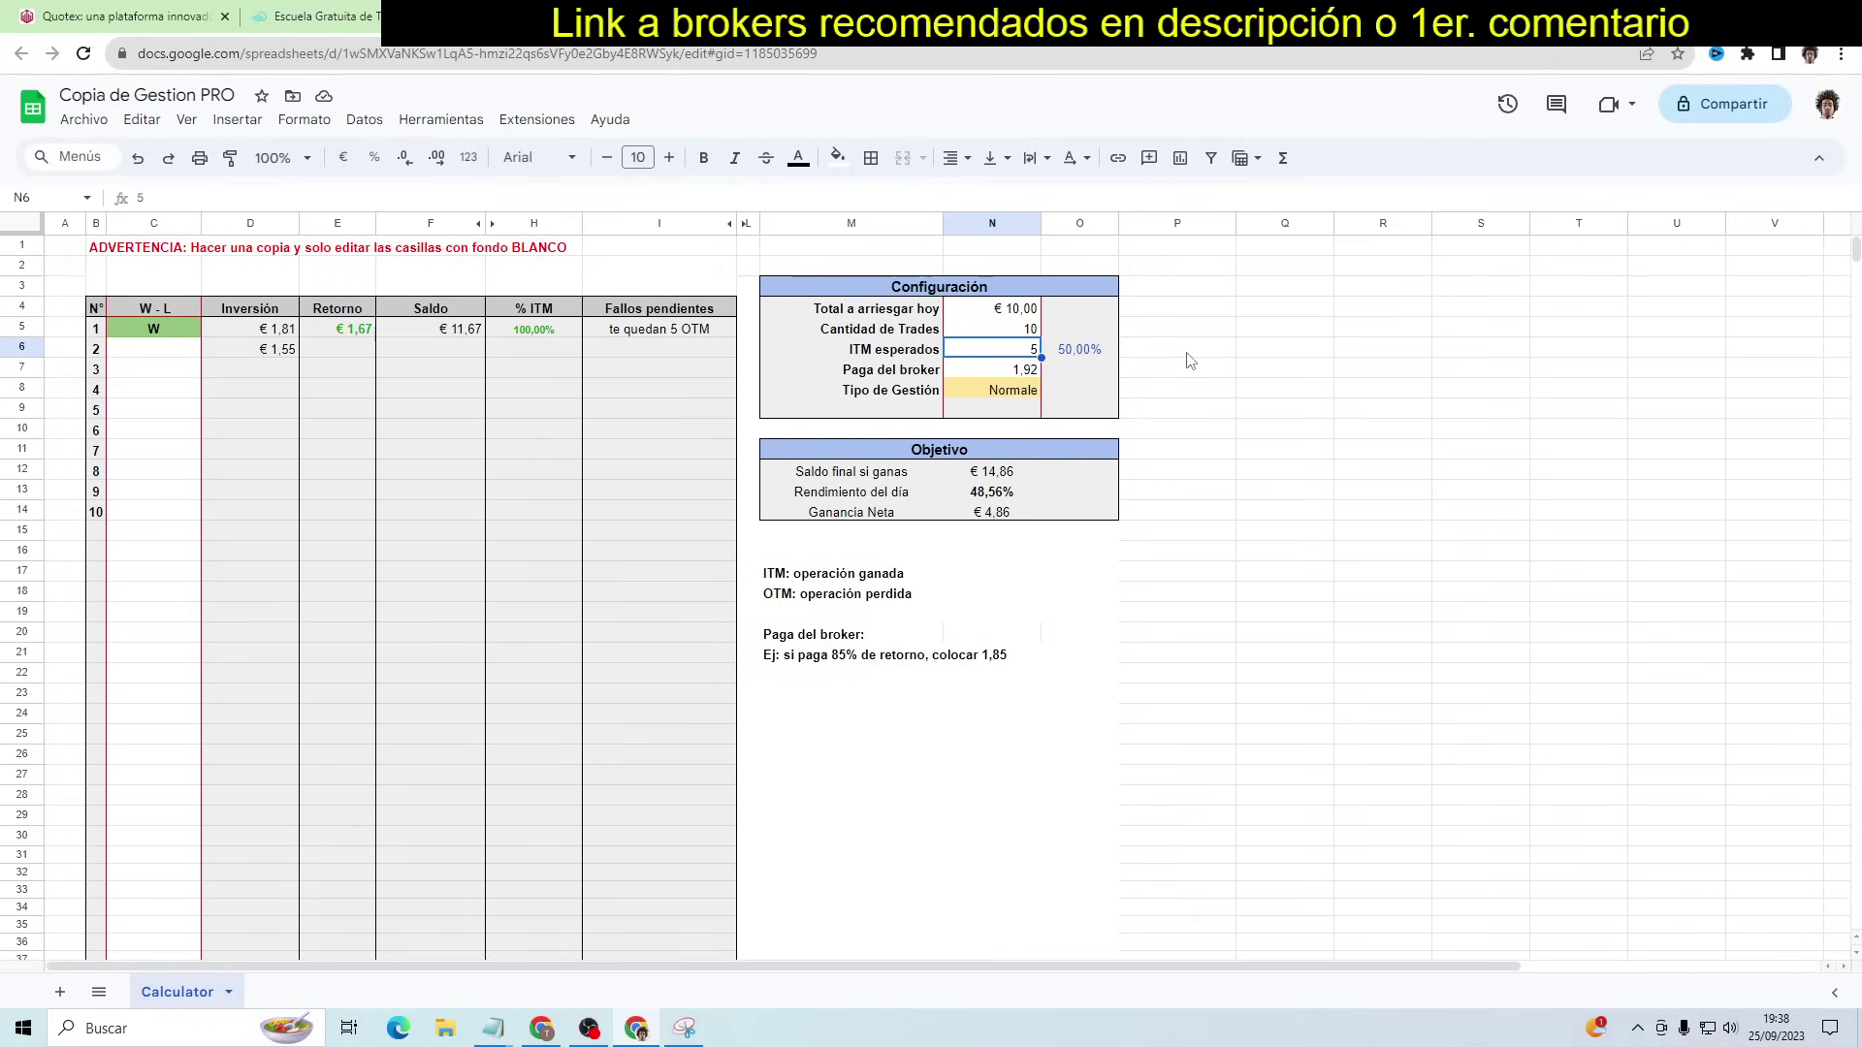
Set expected ITM trades to 4 and the broker payout to 1,85
text(4)
key(Return)
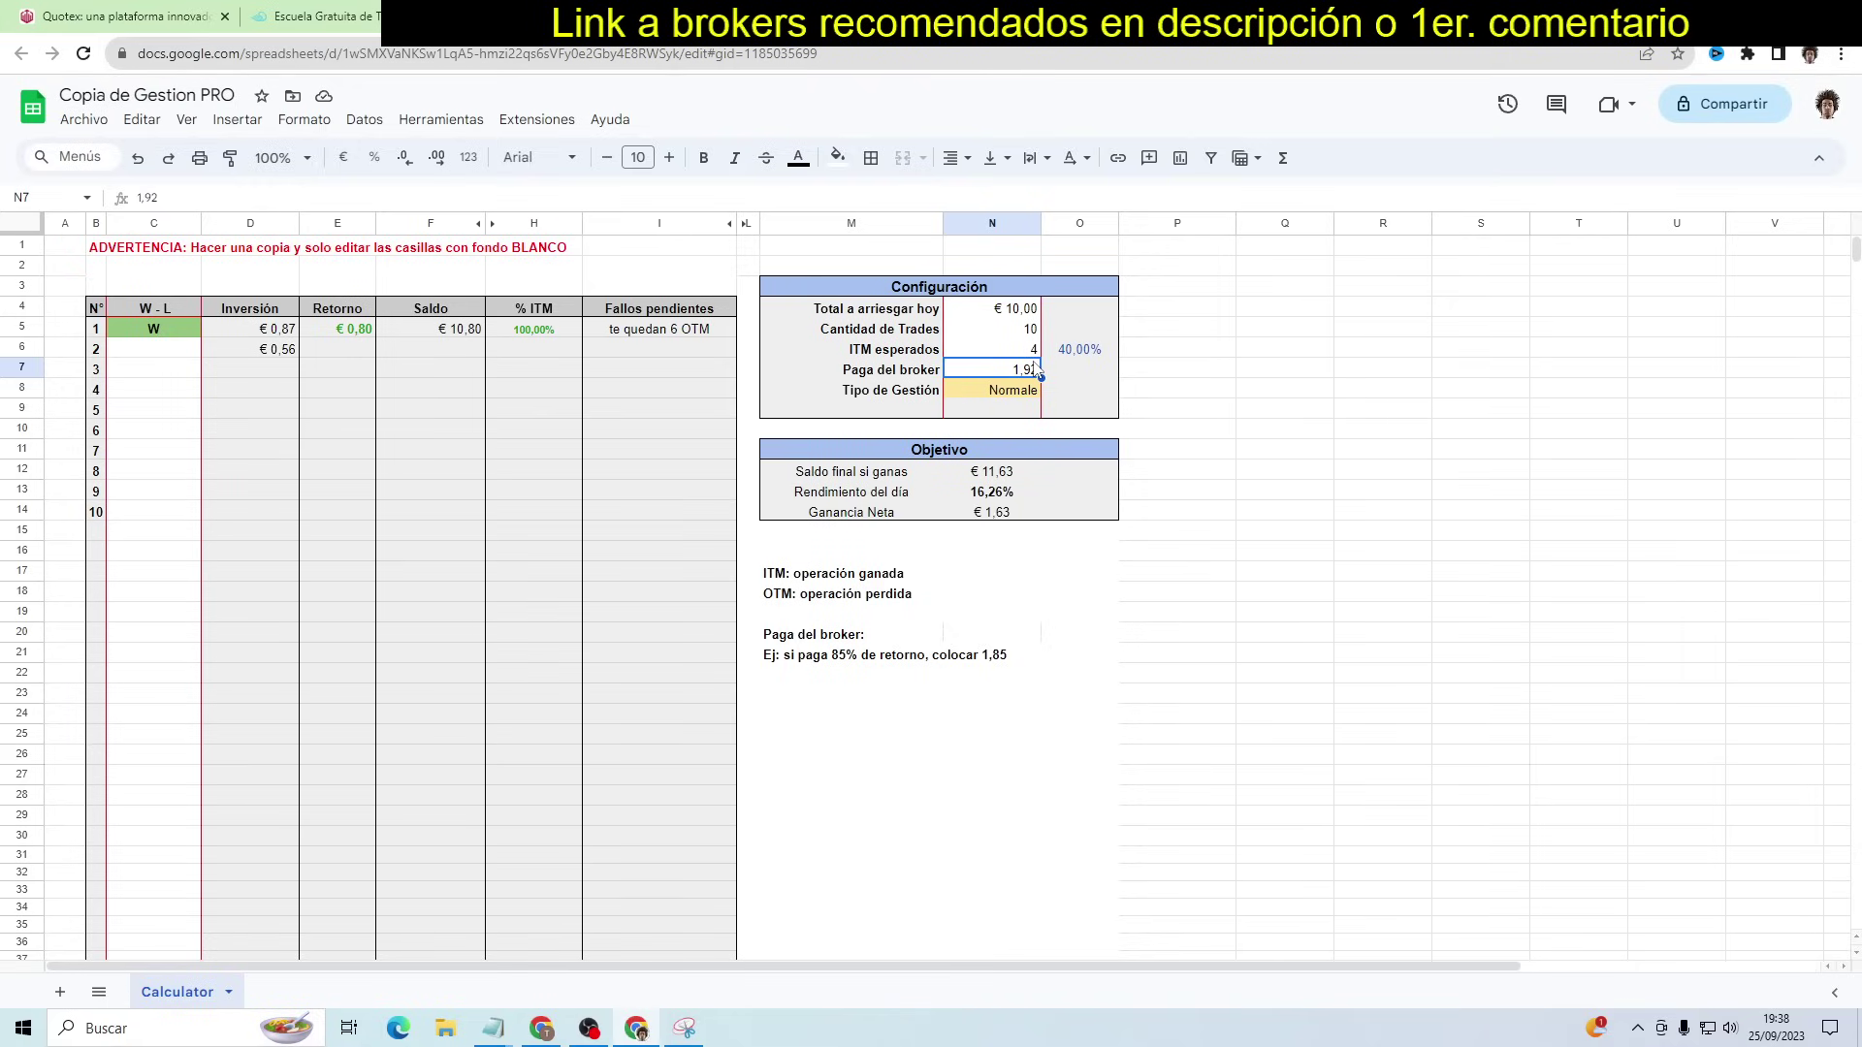
text(1,)
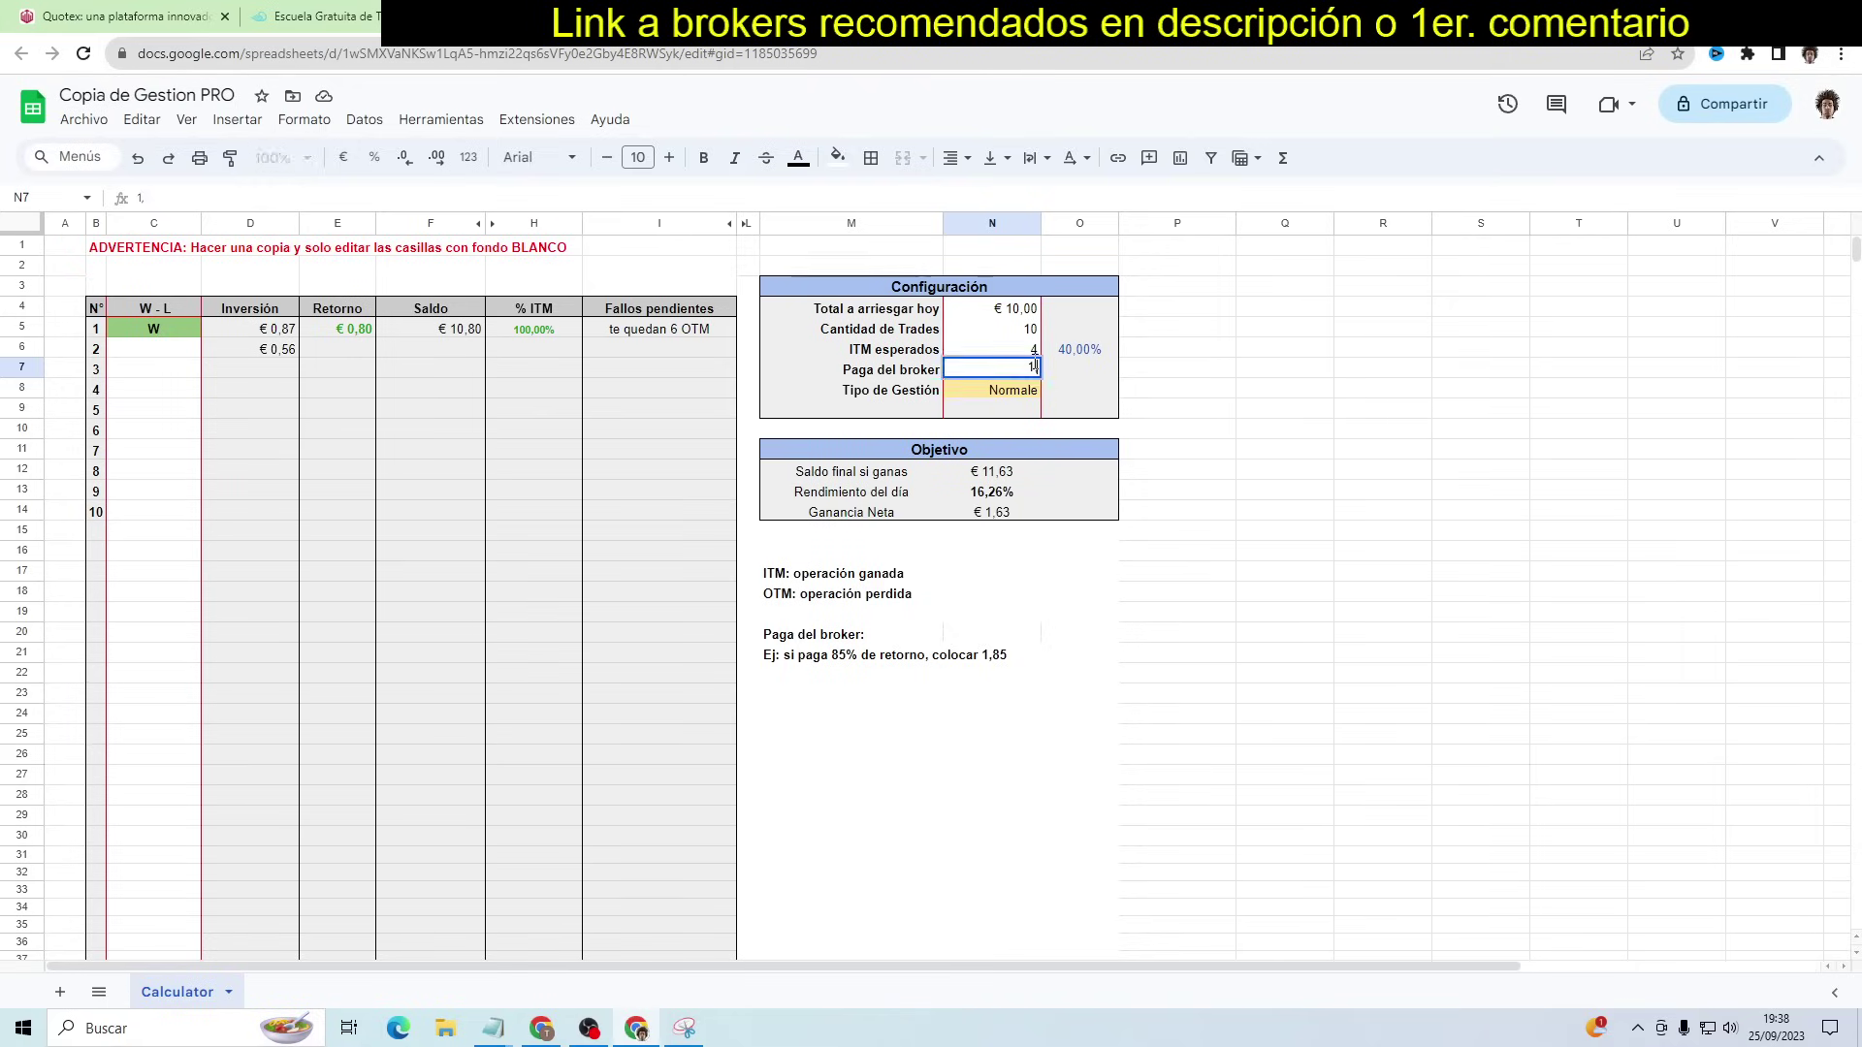
text(88)
click(1189, 411)
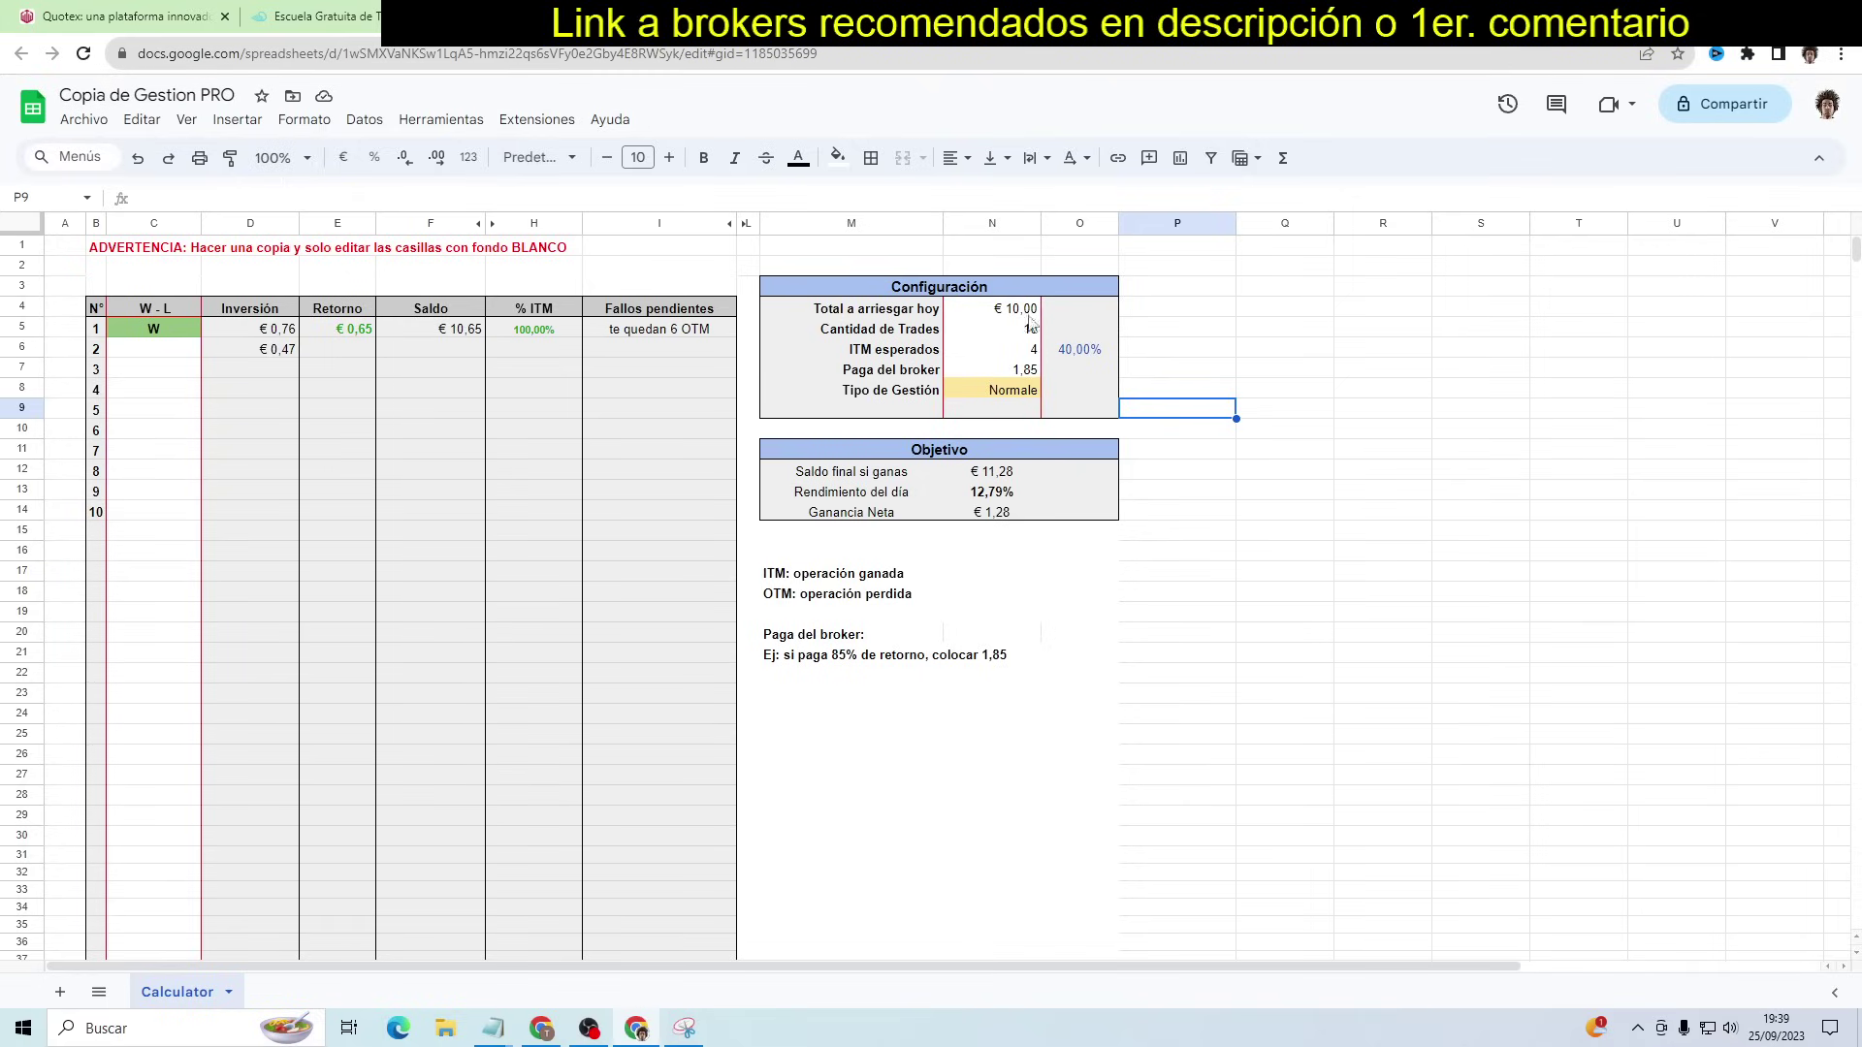
click(1015, 515)
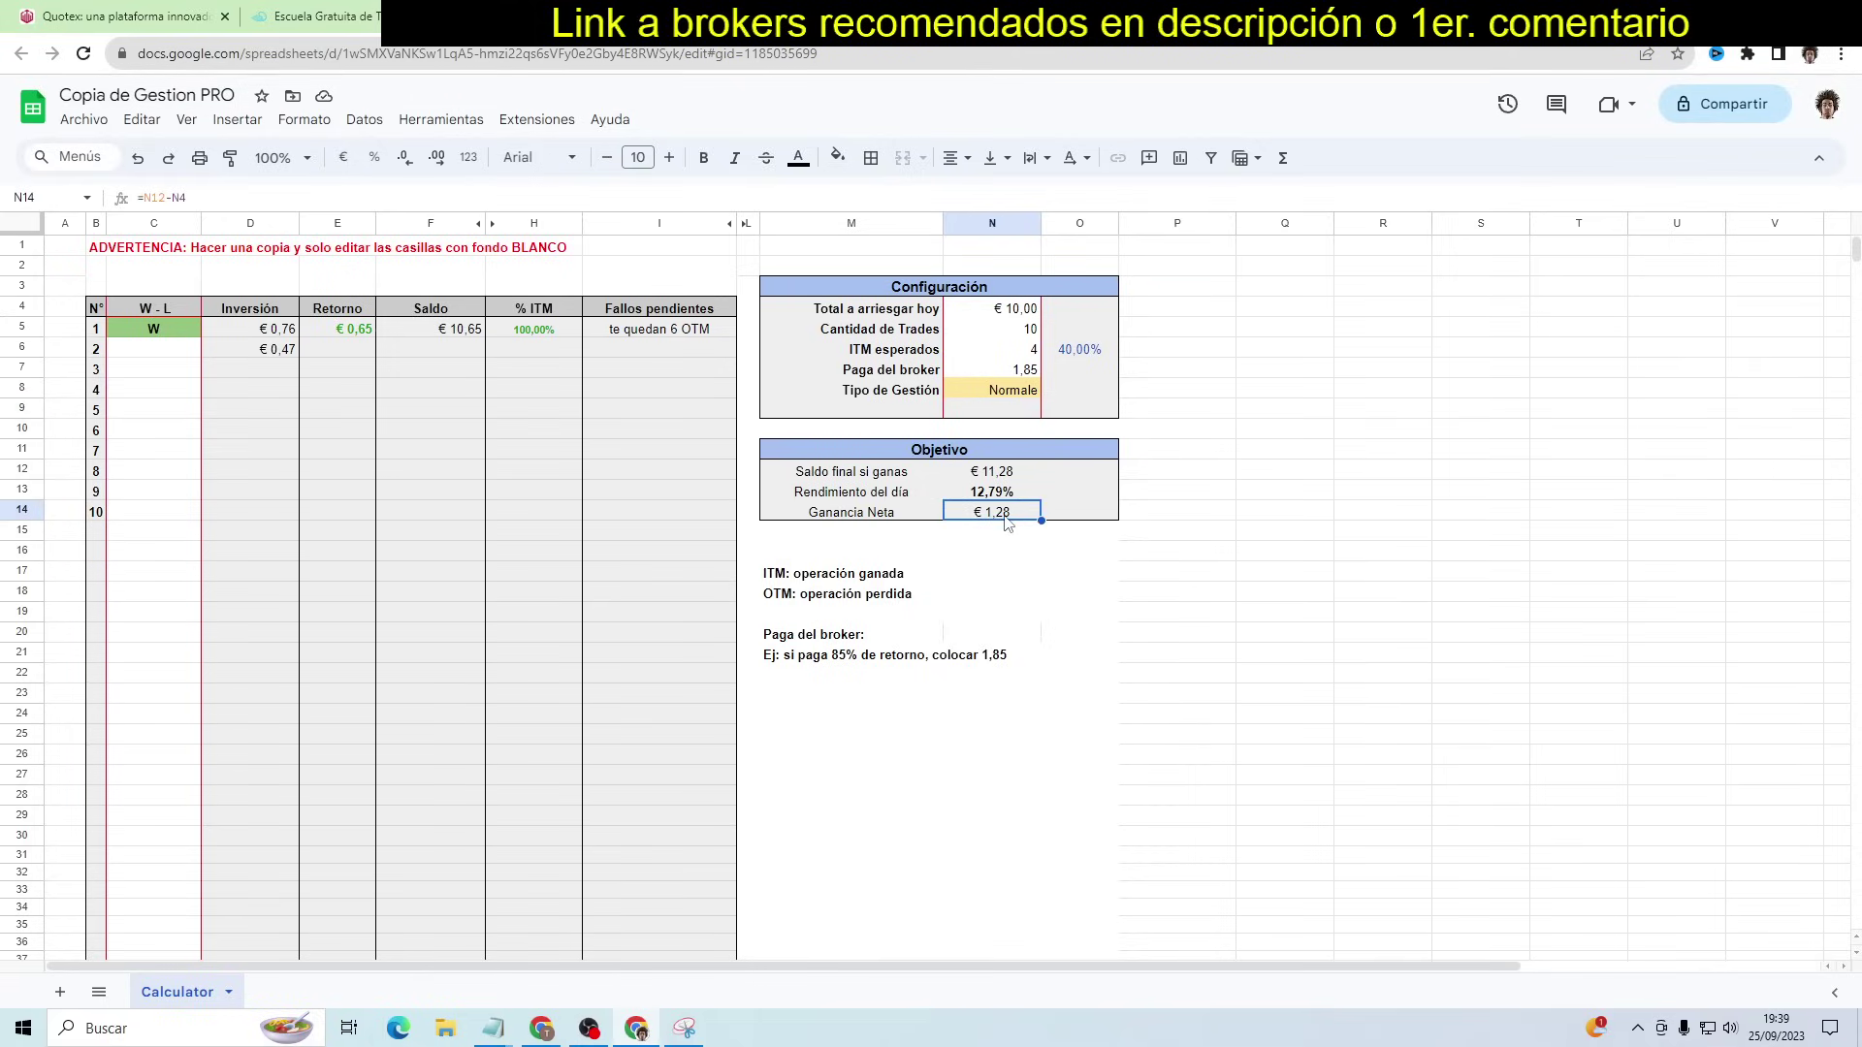
click(1136, 469)
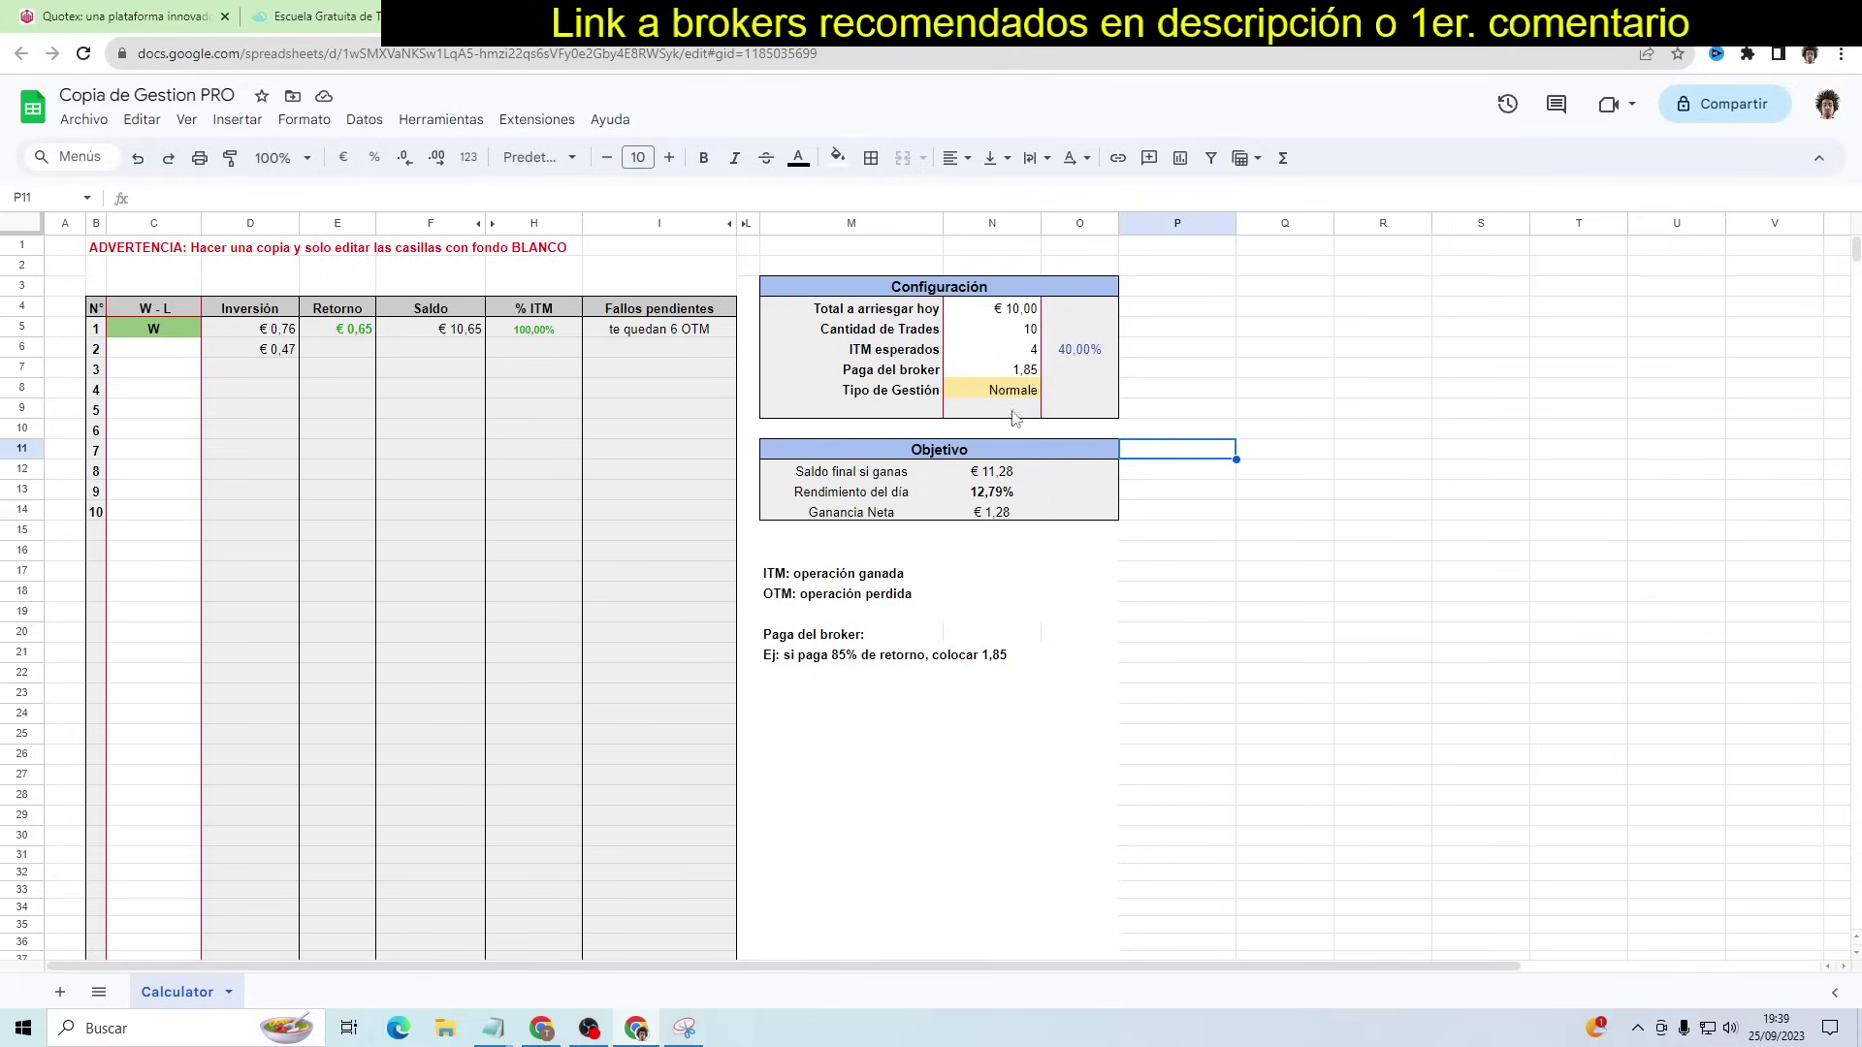
click(1023, 309)
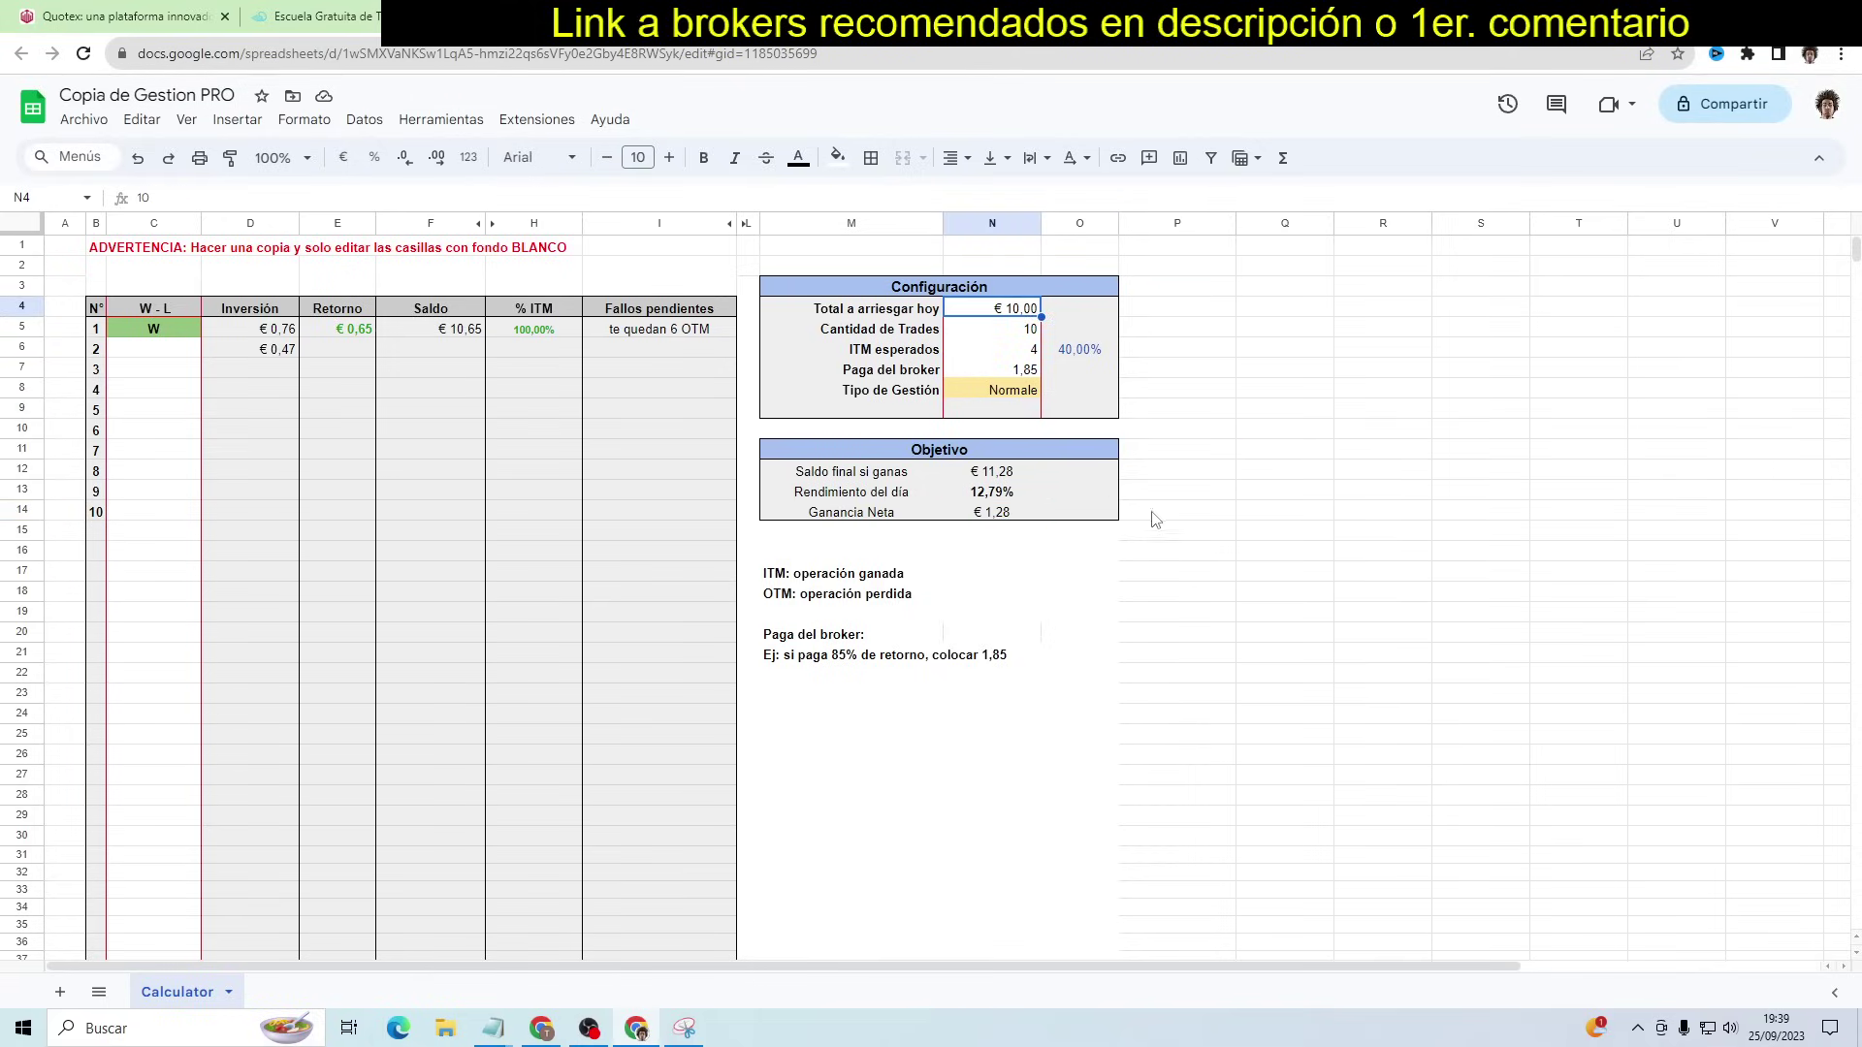
click(1271, 403)
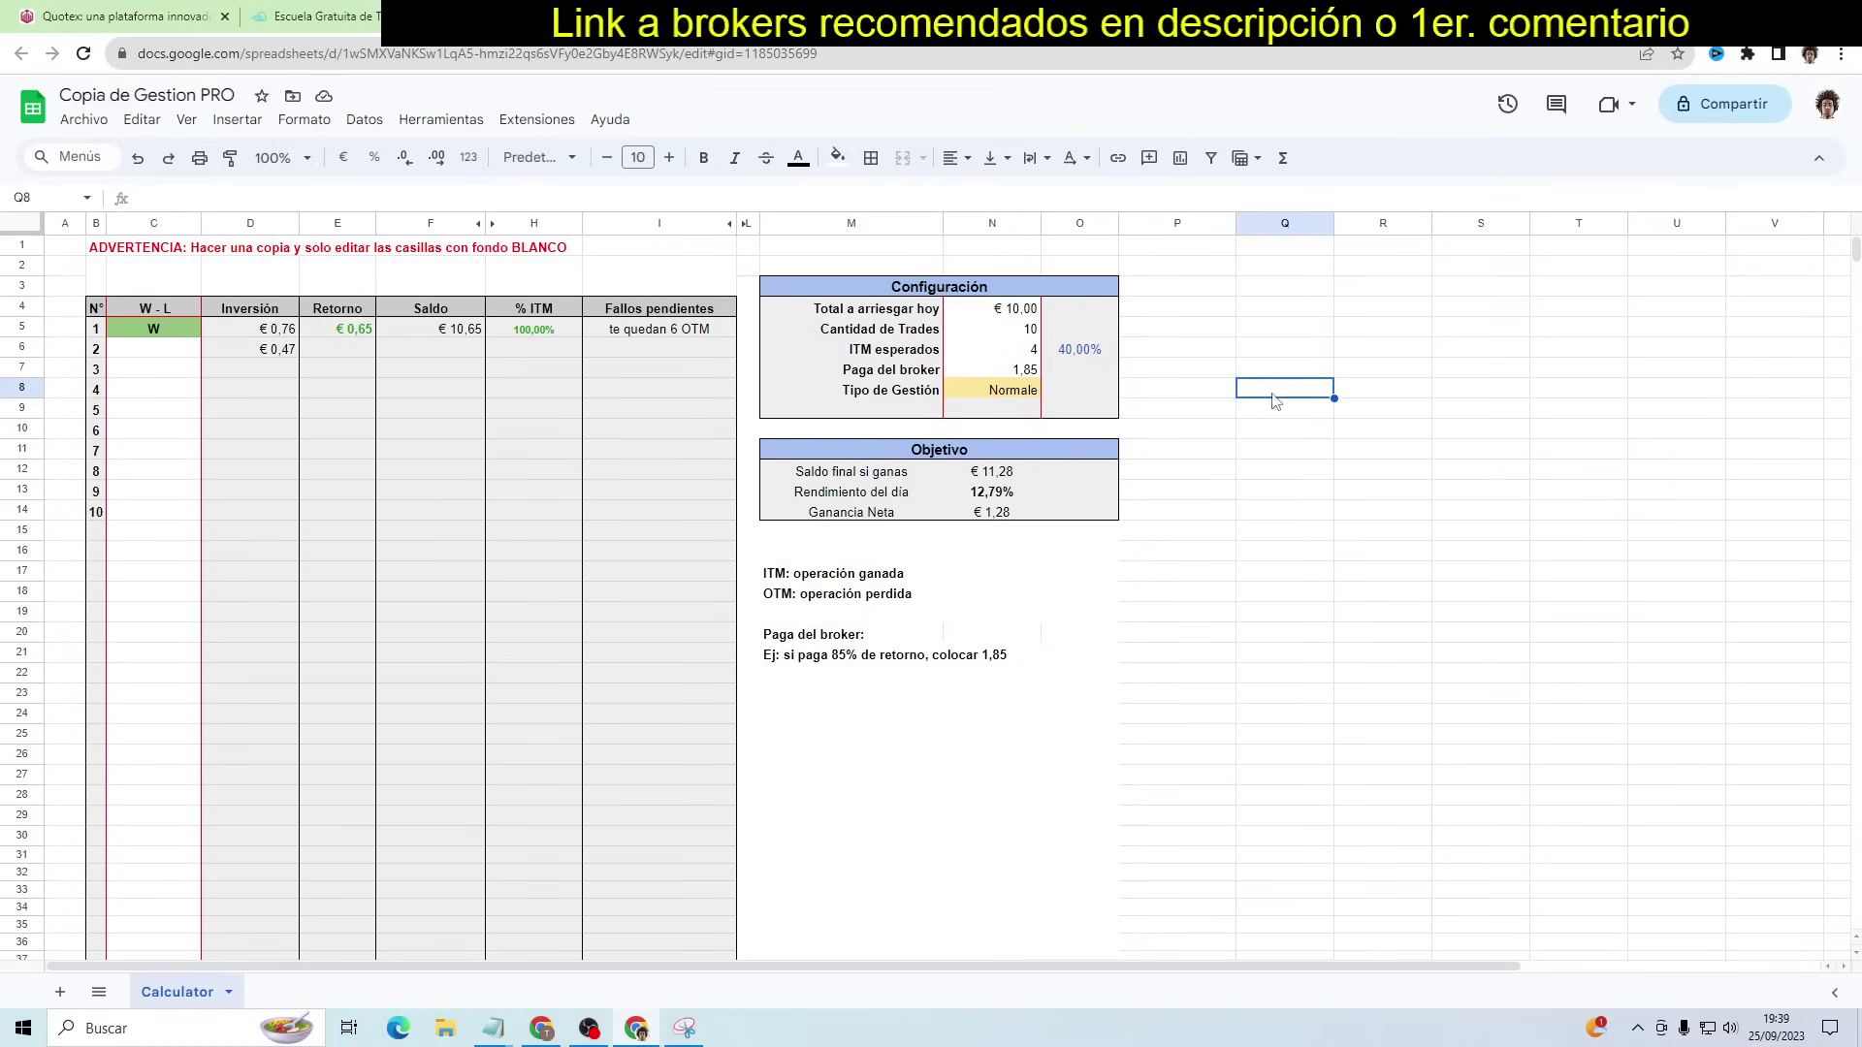
click(1021, 310)
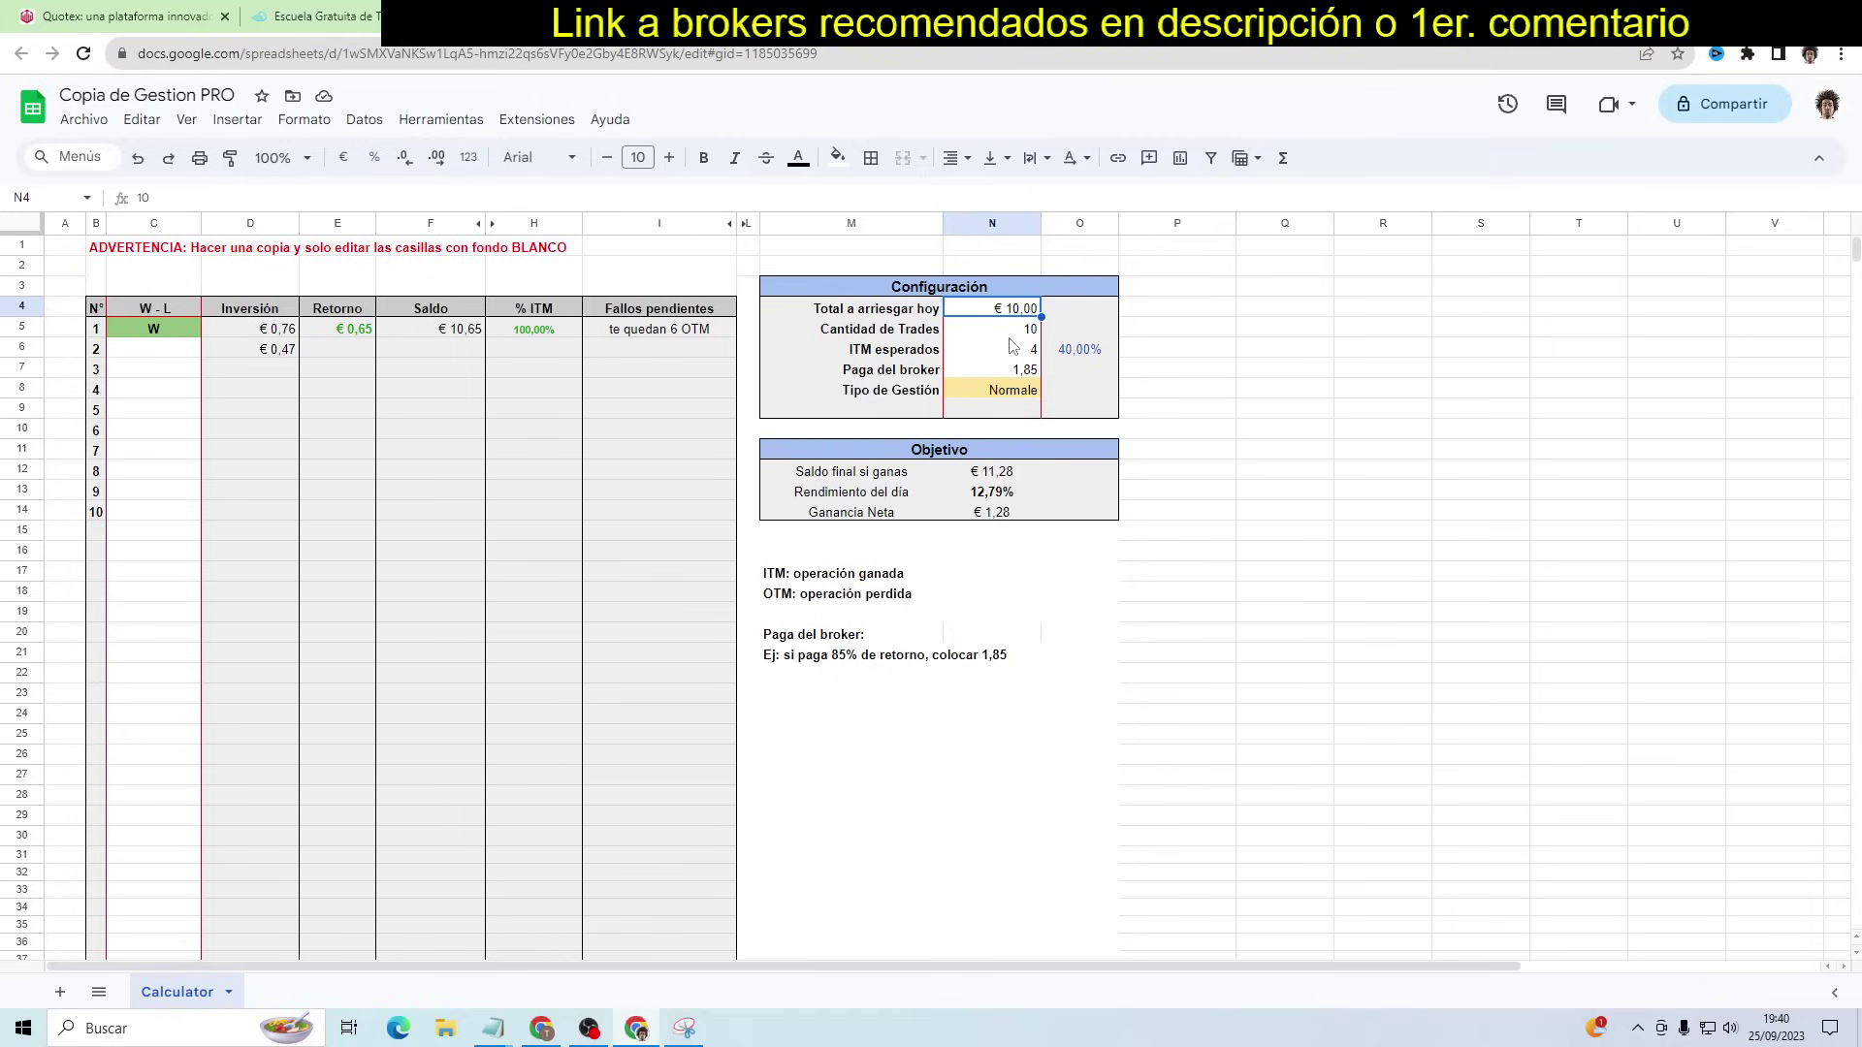
key(Down)
key(Down)
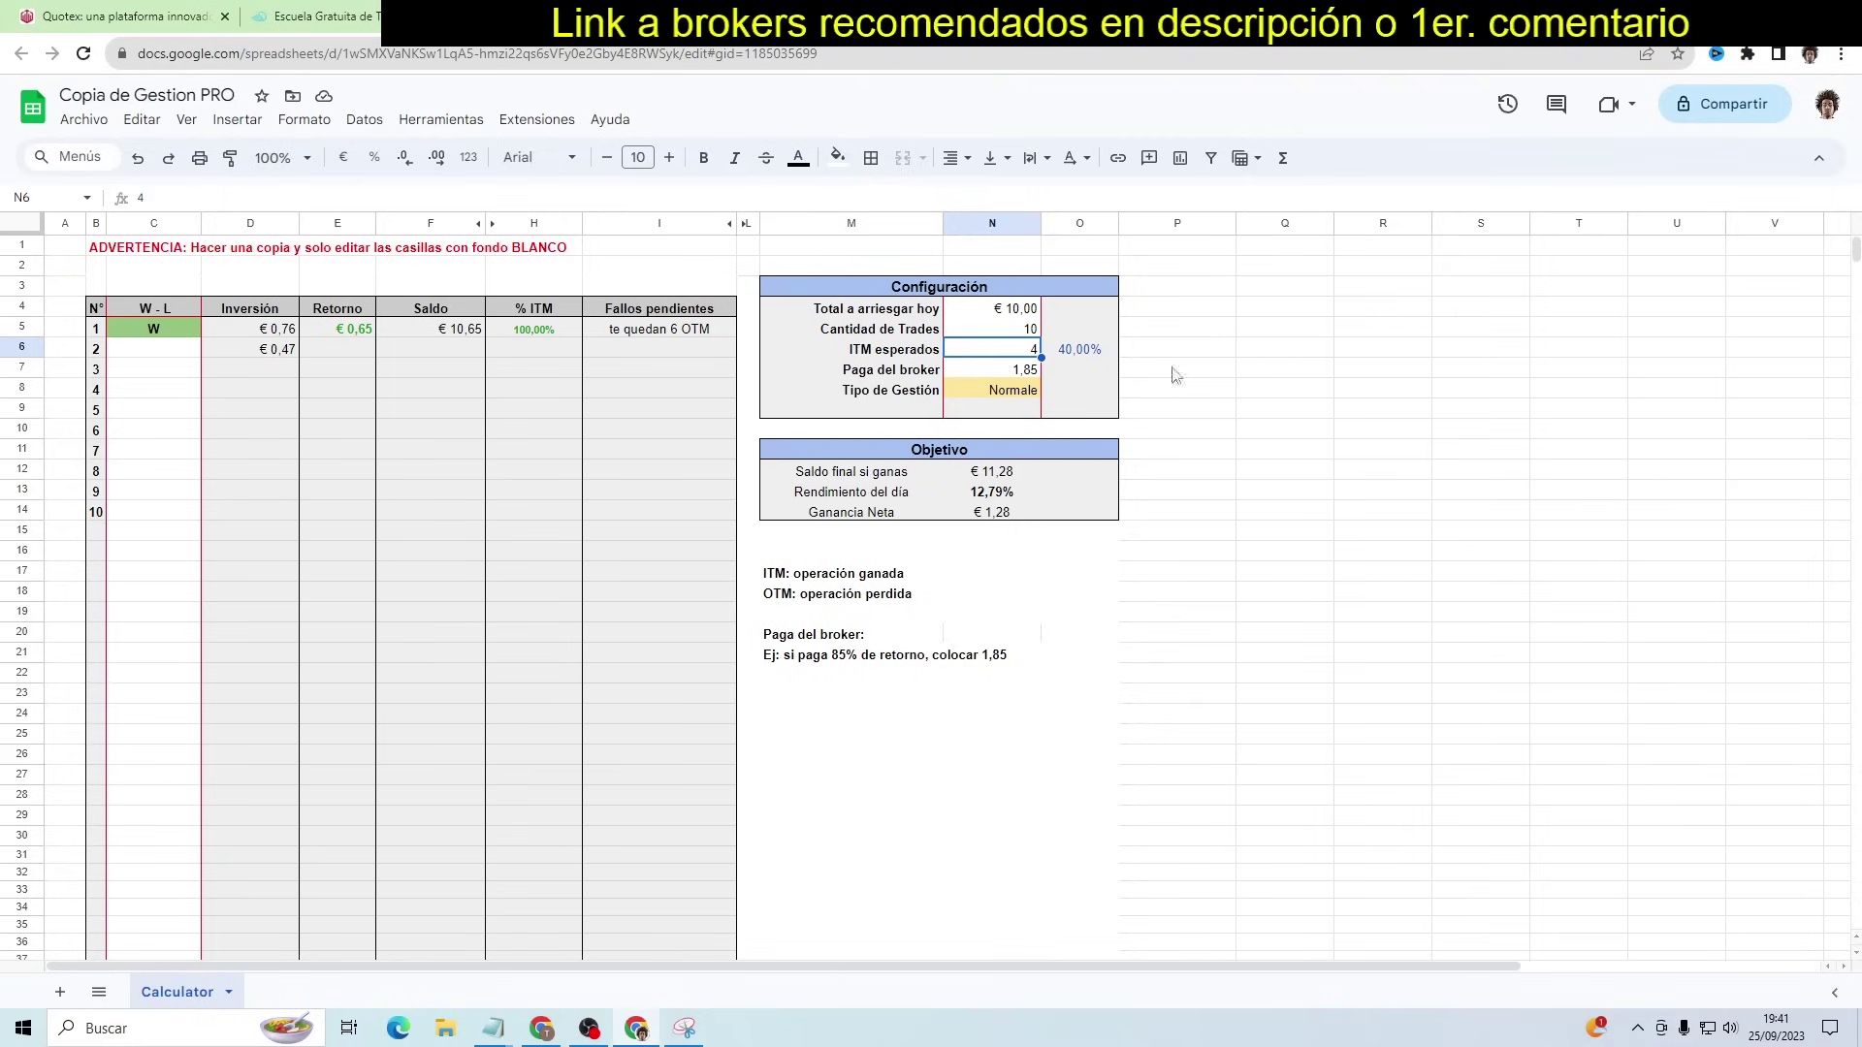
Delete the W from cell C5, leaving trade 1 with no result
click(190, 332)
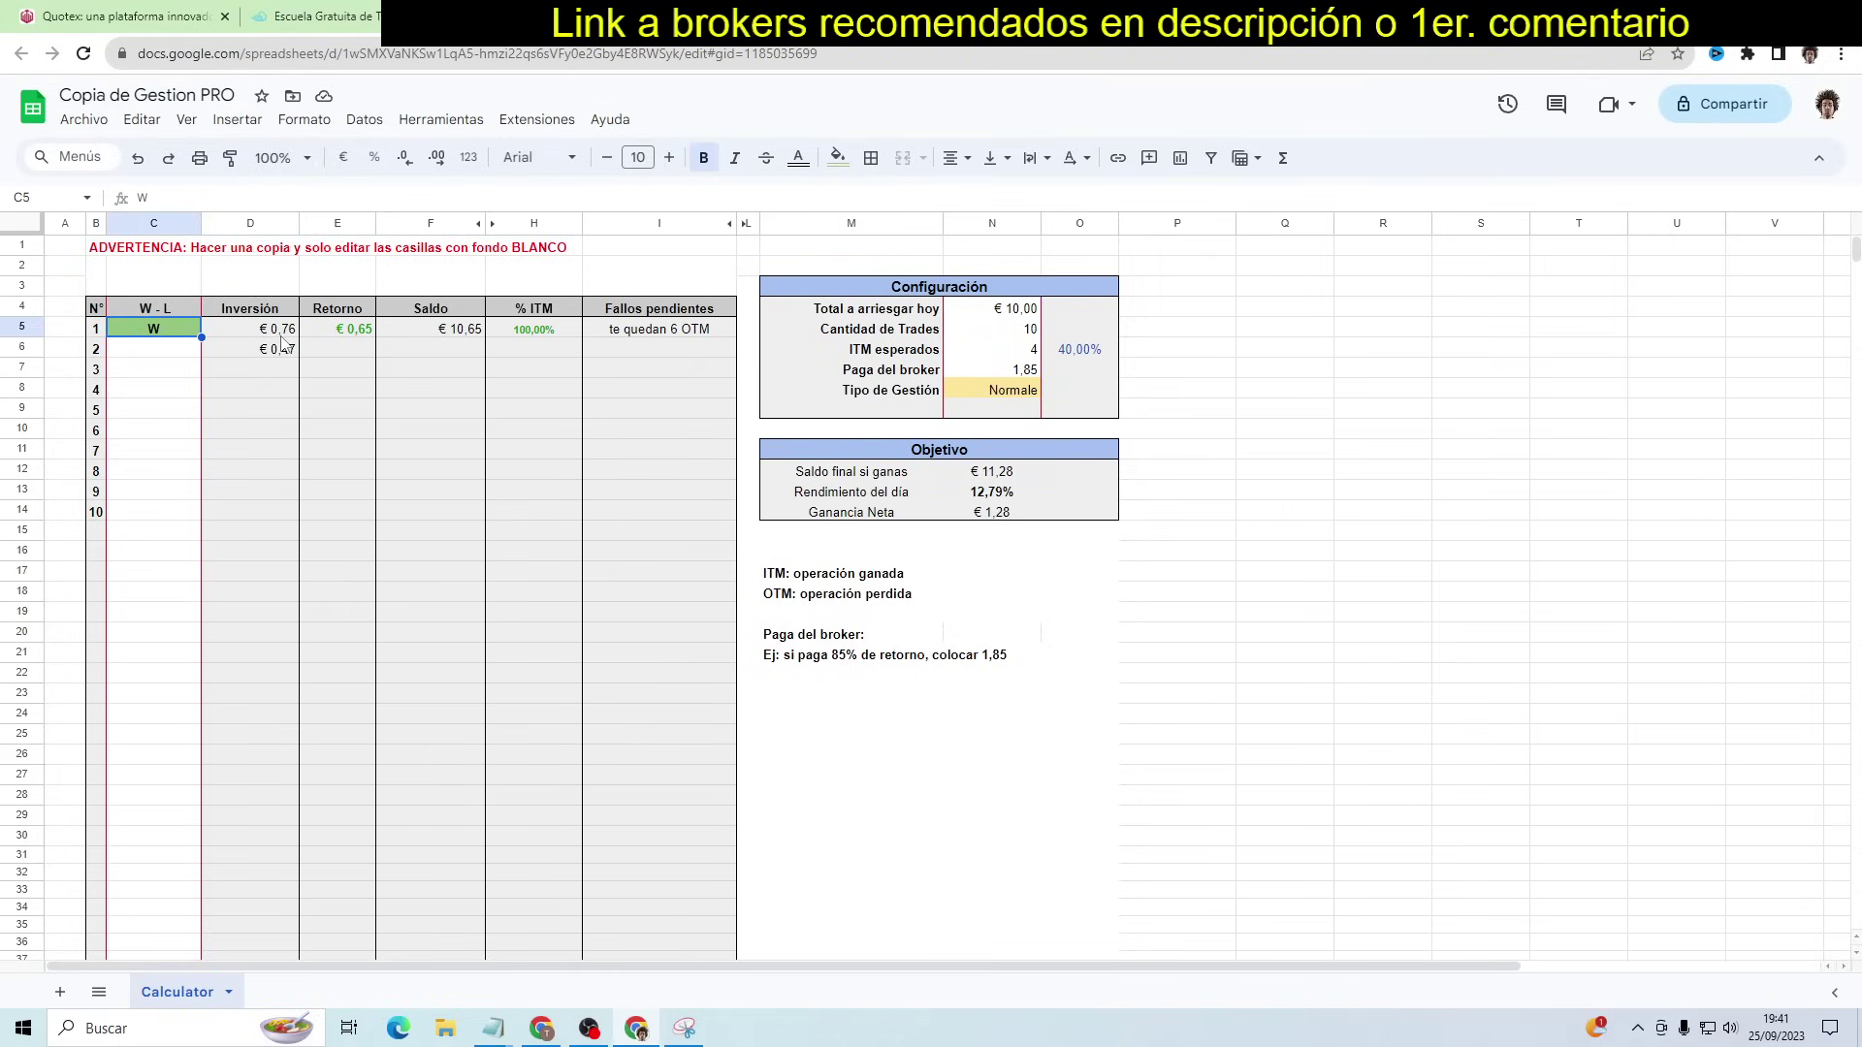
key(Delete)
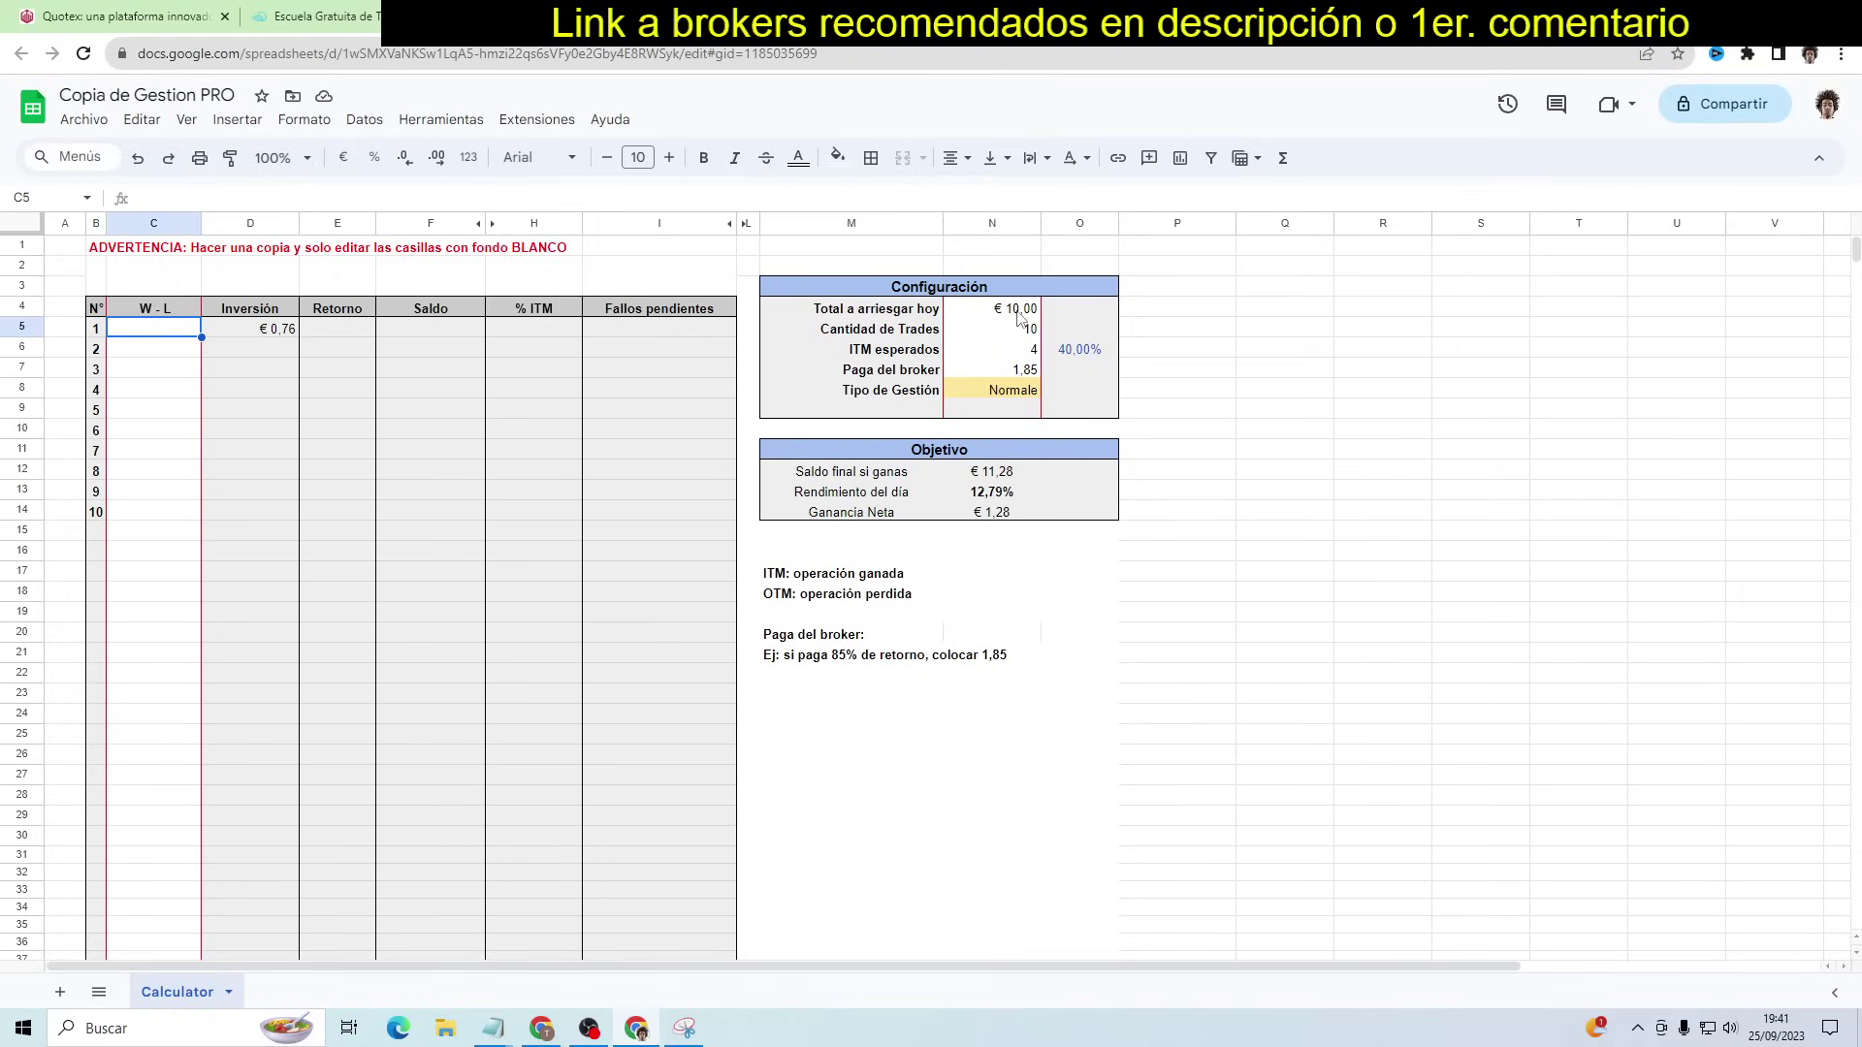
Enter 50 in N4 so €50,00 is risked and trade 1 suggests €3,80
click(1019, 318)
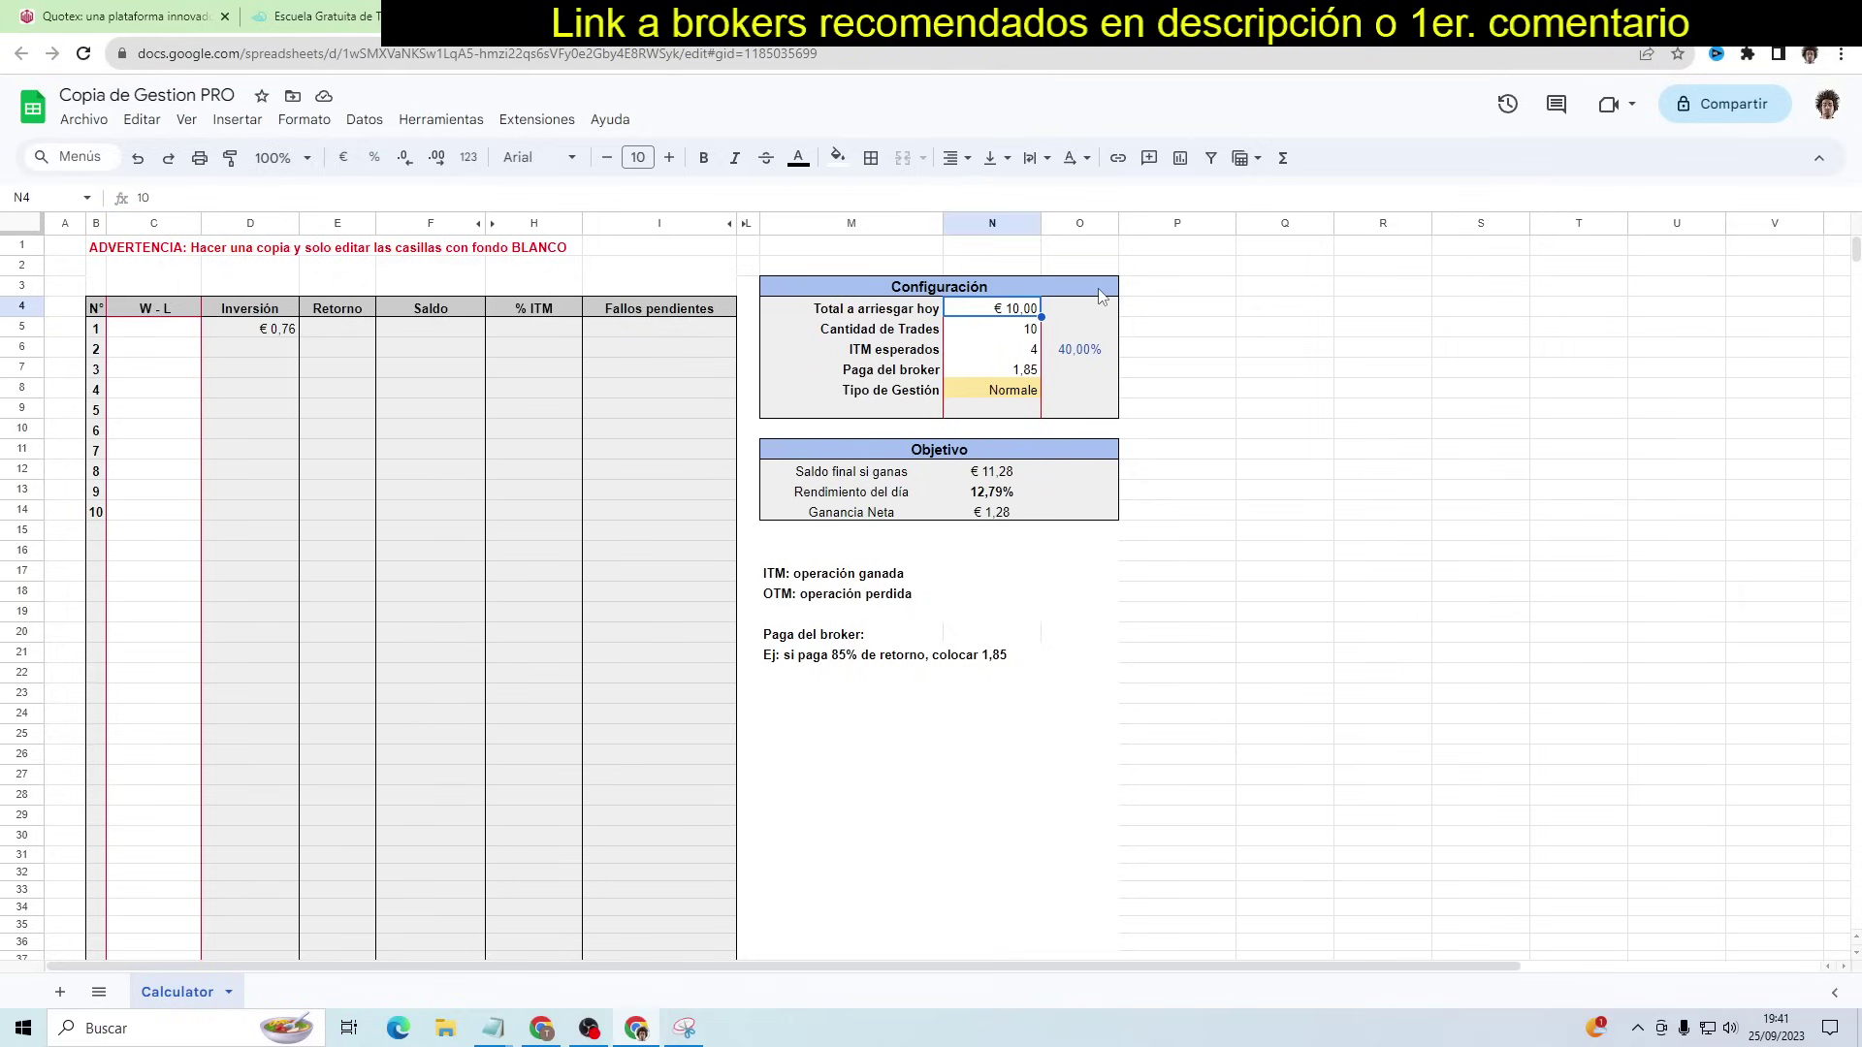
text(50)
key(Return)
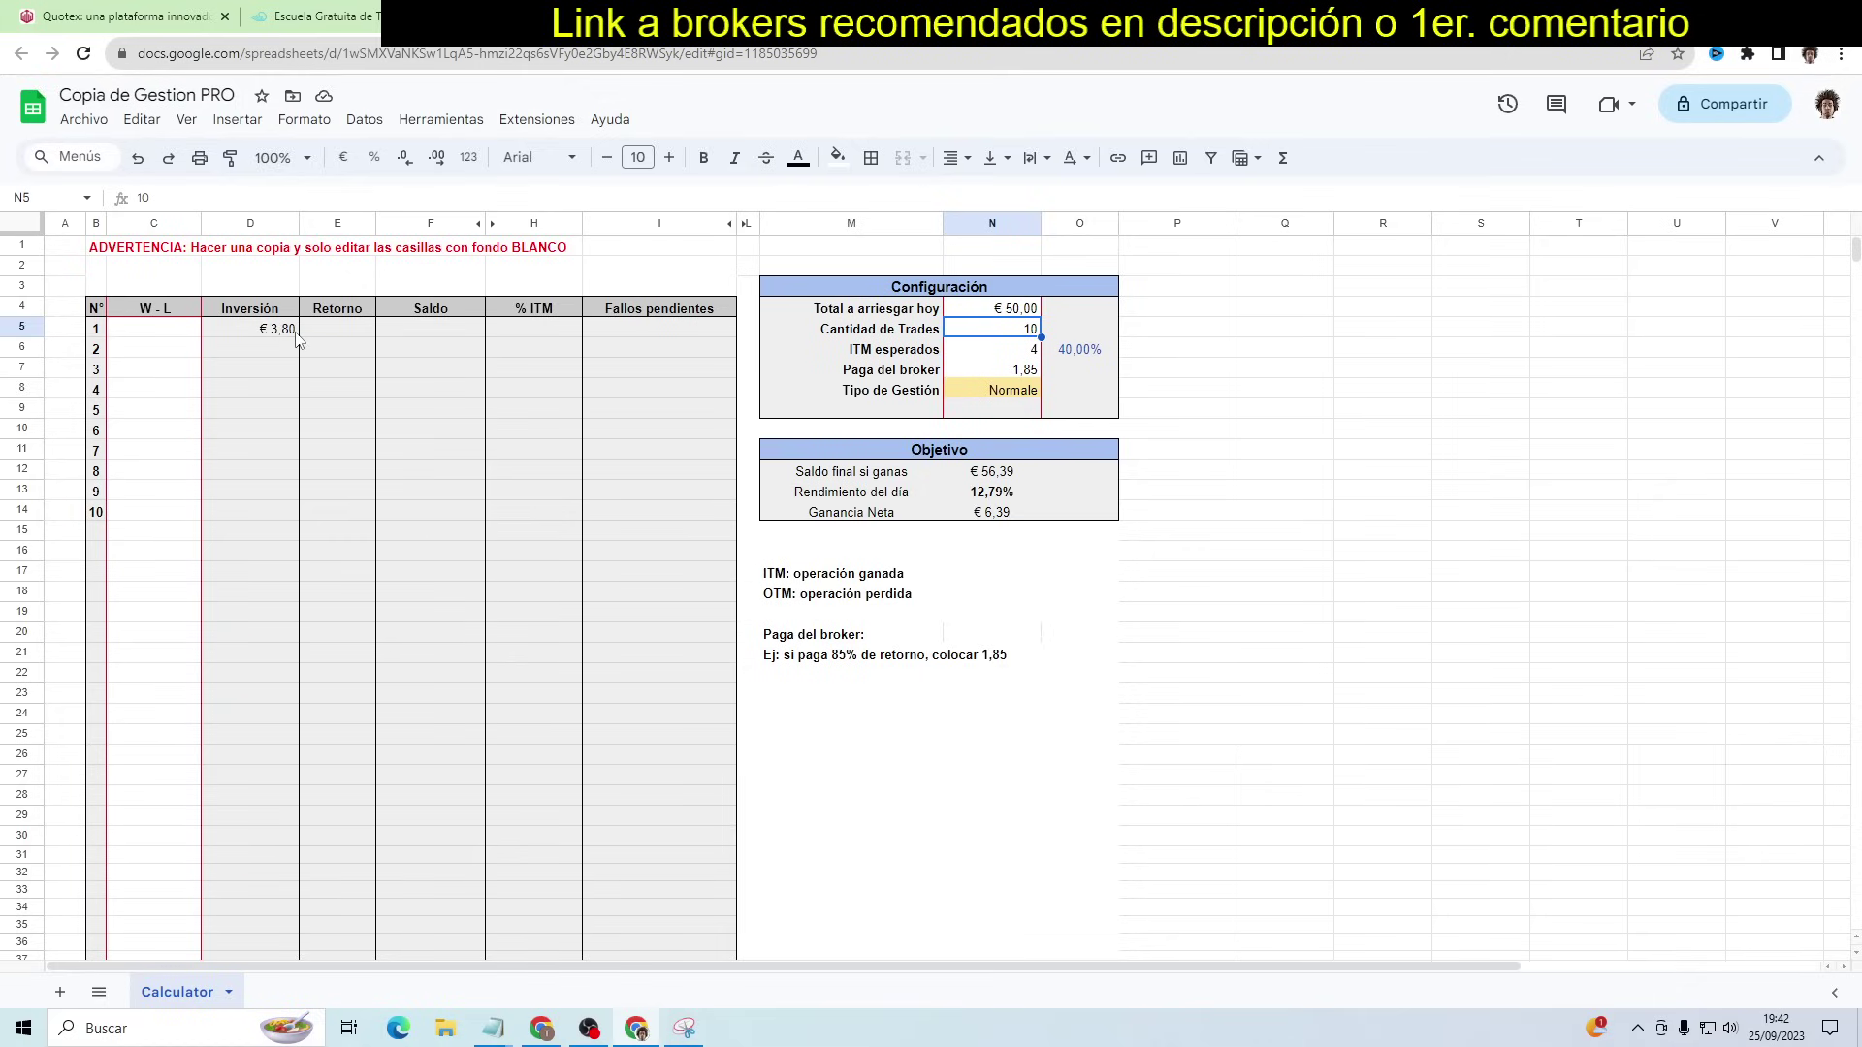
Log W, L, W in C5:C7 for trades 1–3, bringing the balance to €54,14
click(164, 337)
text(W)
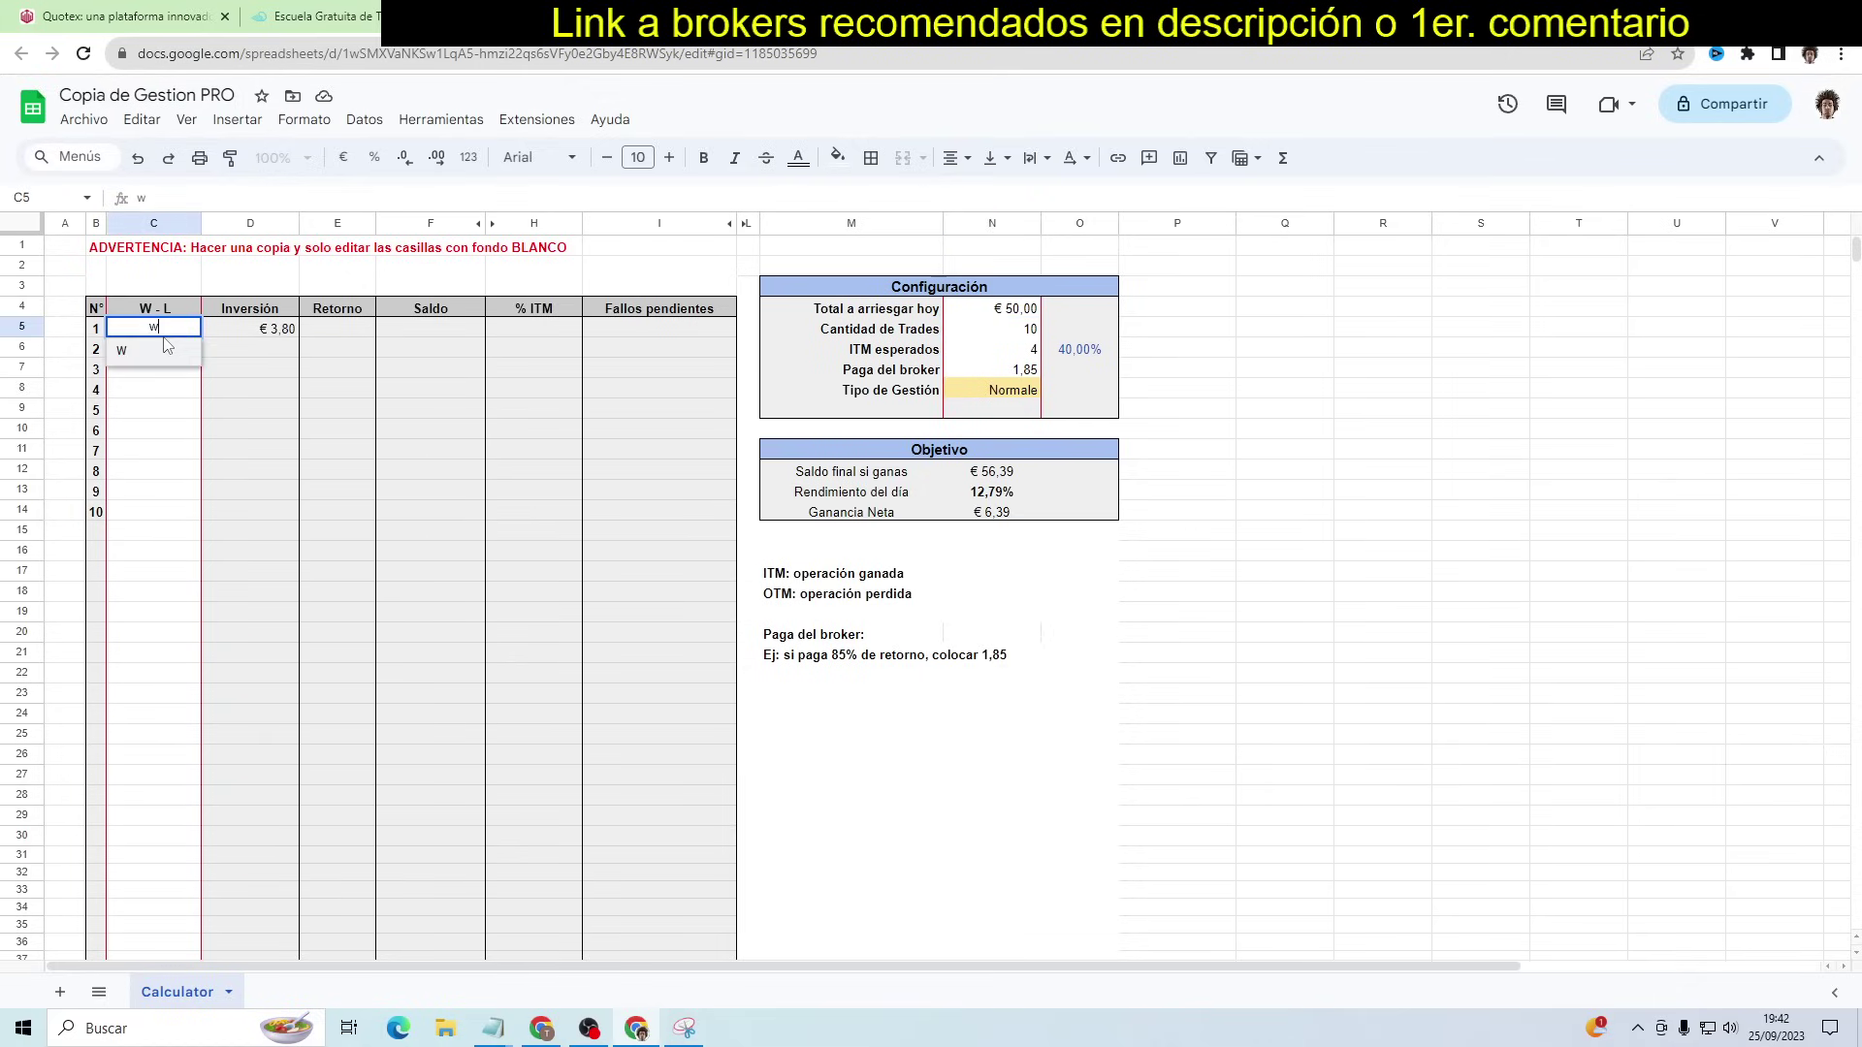
key(Return)
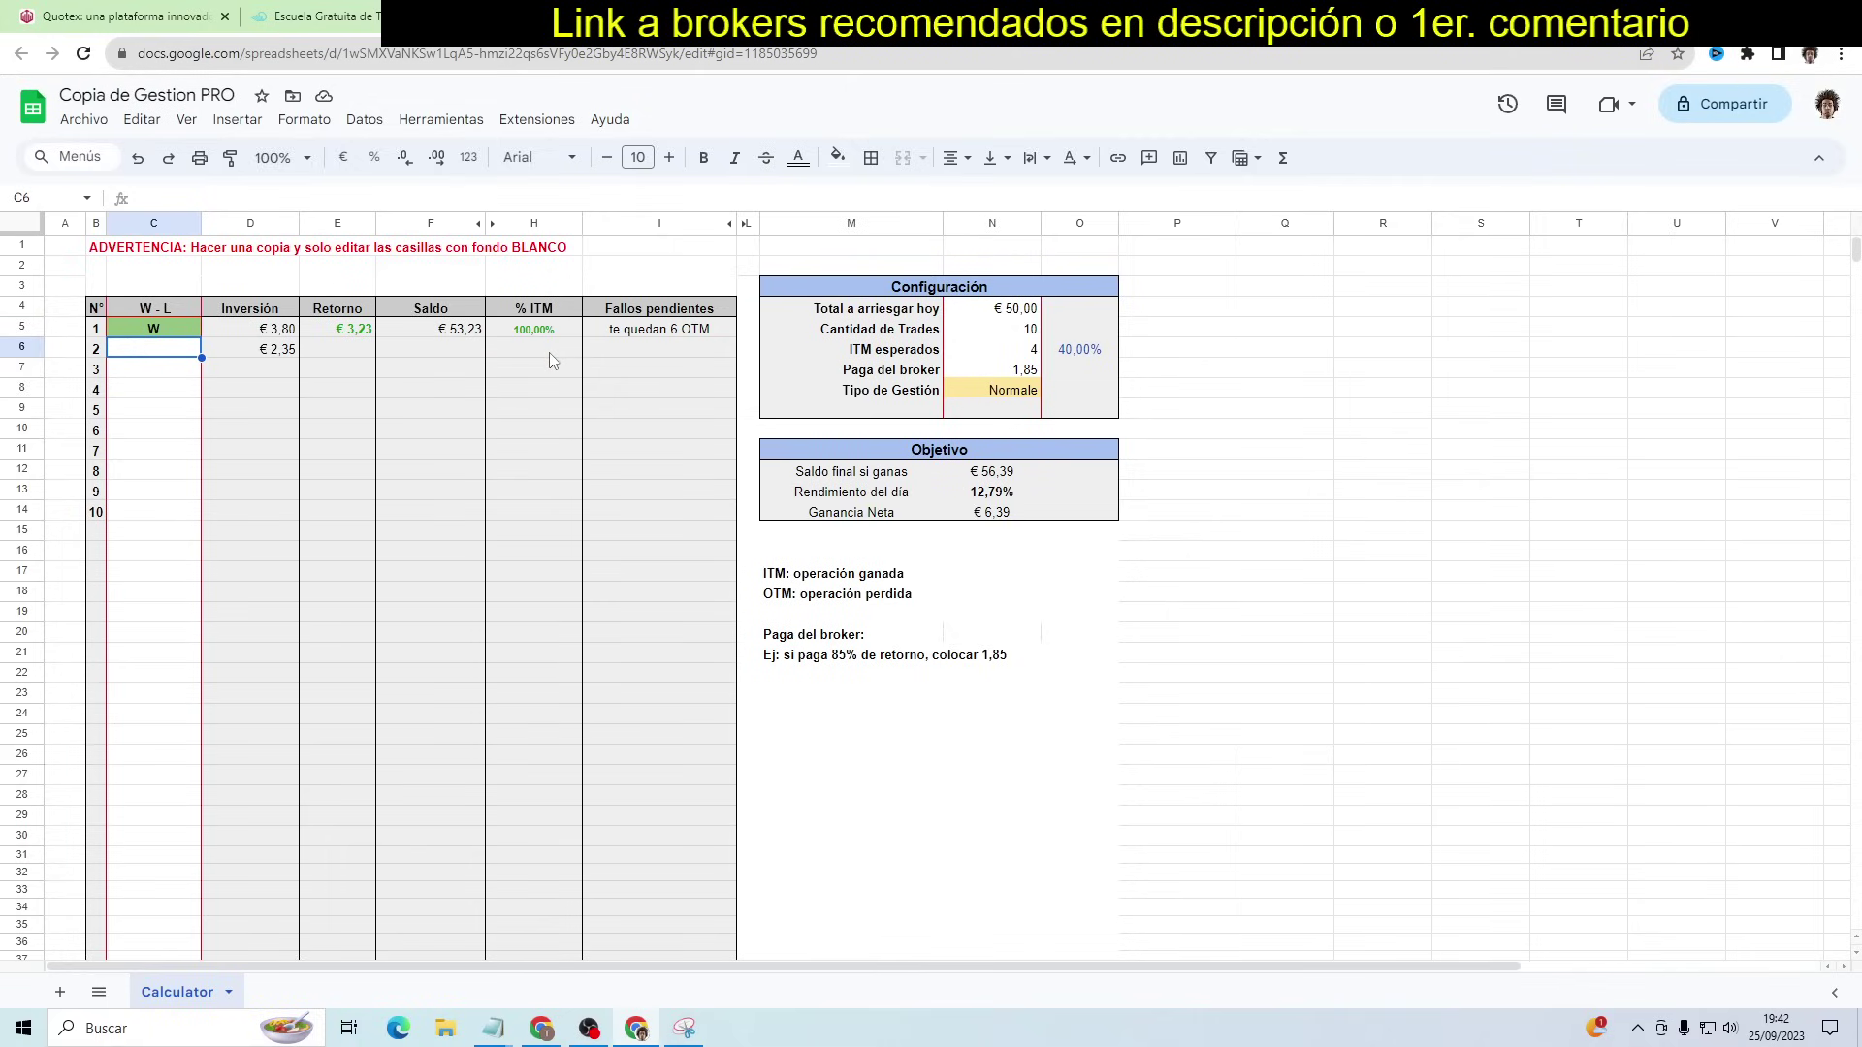
text(l)
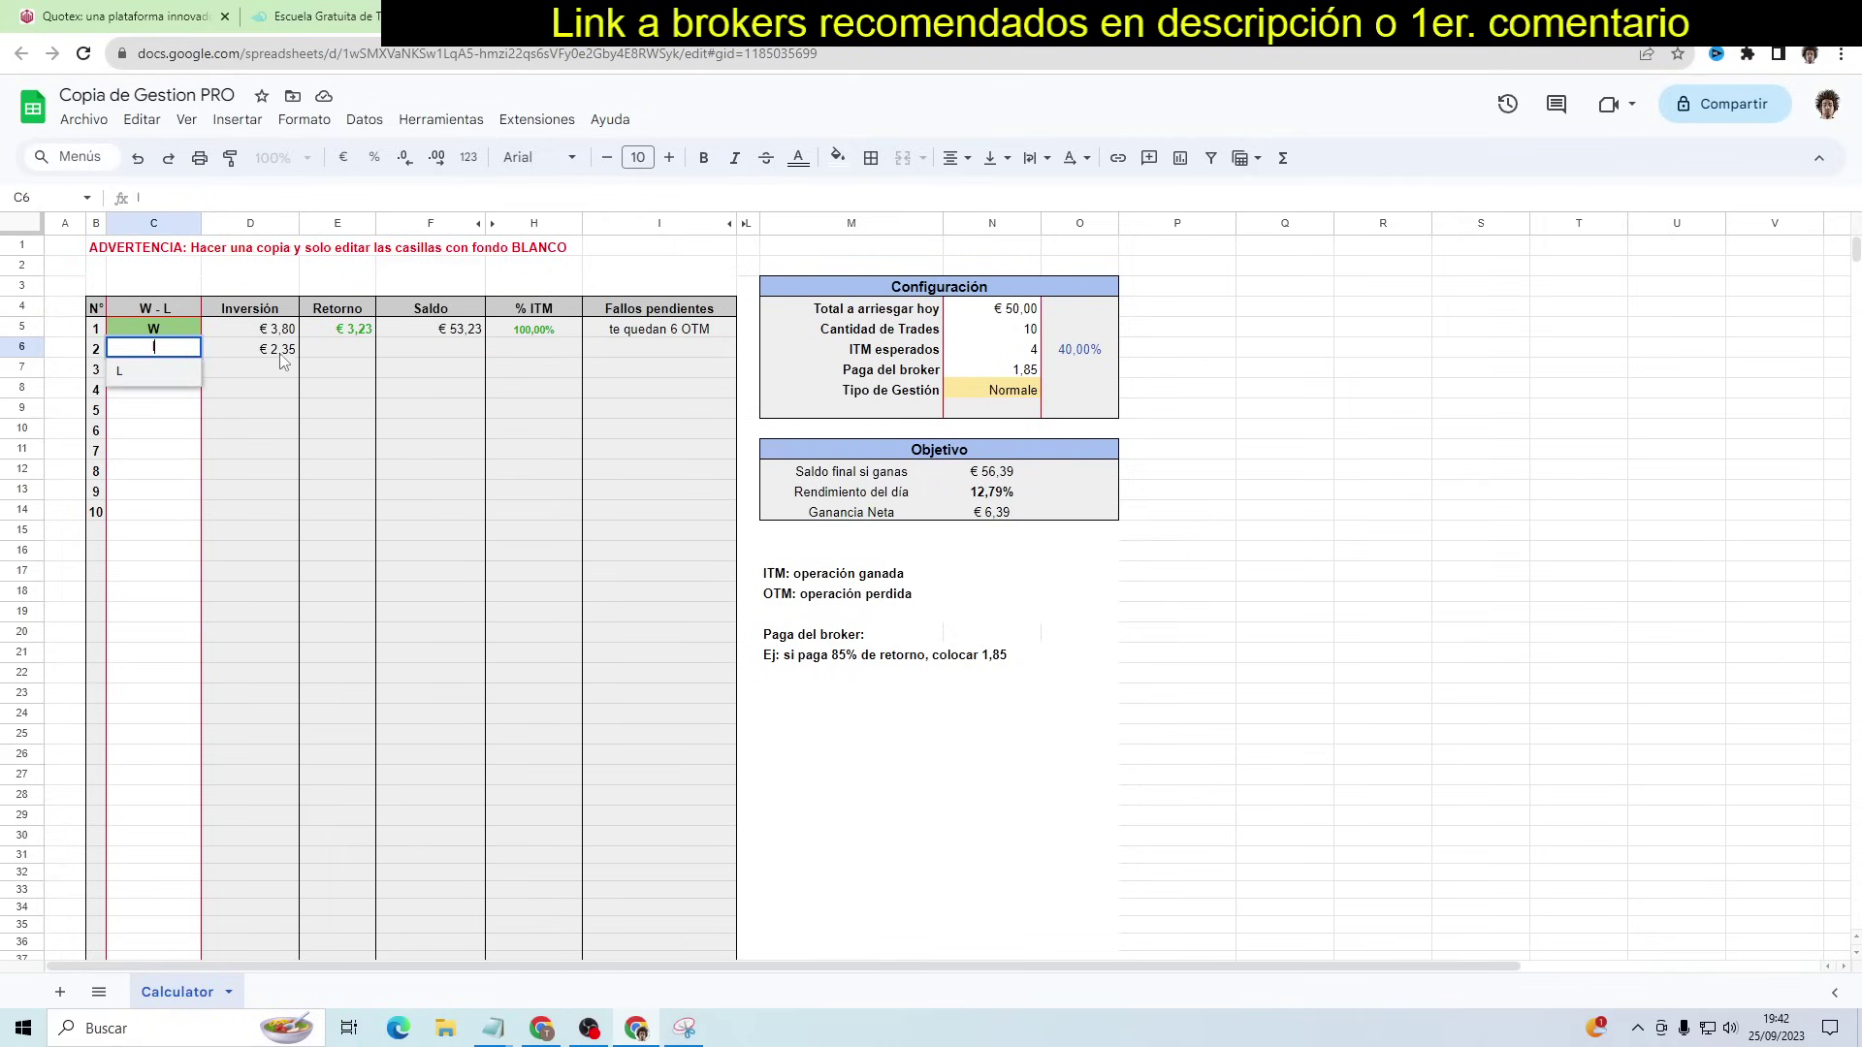
key(Return)
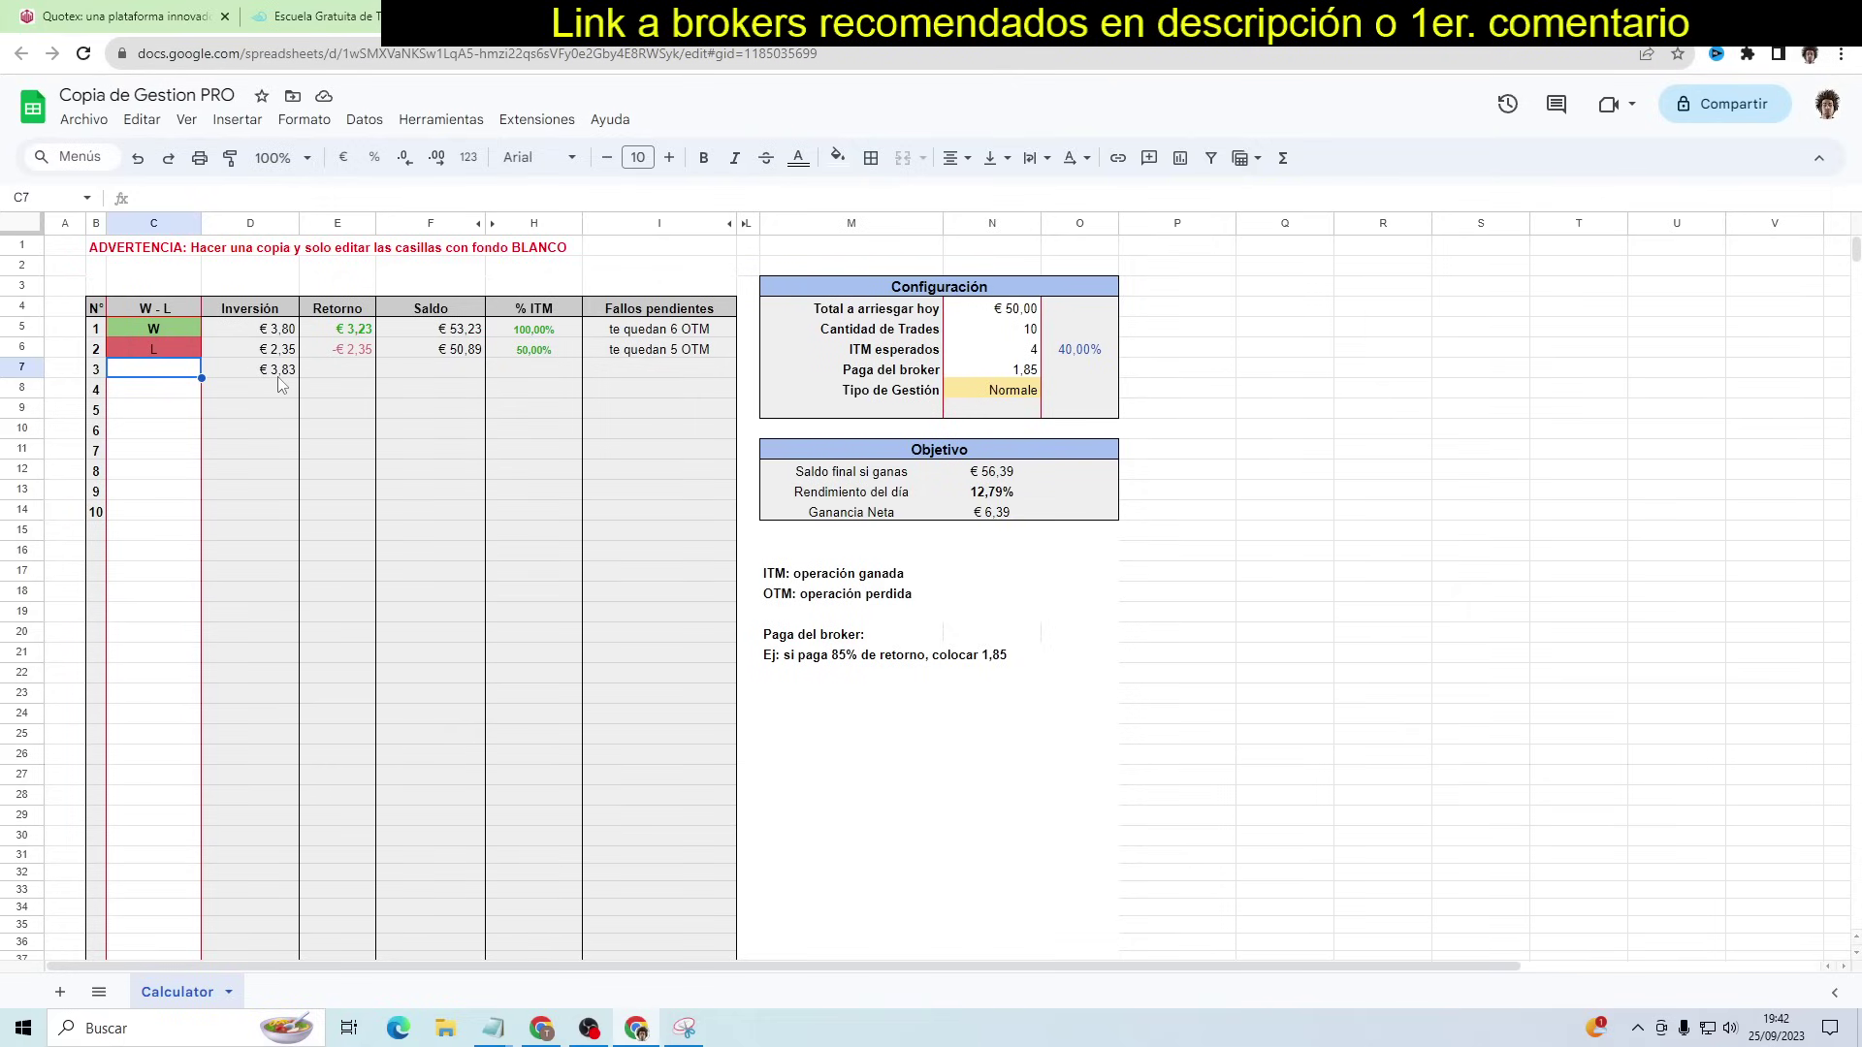
text(W)
key(Return)
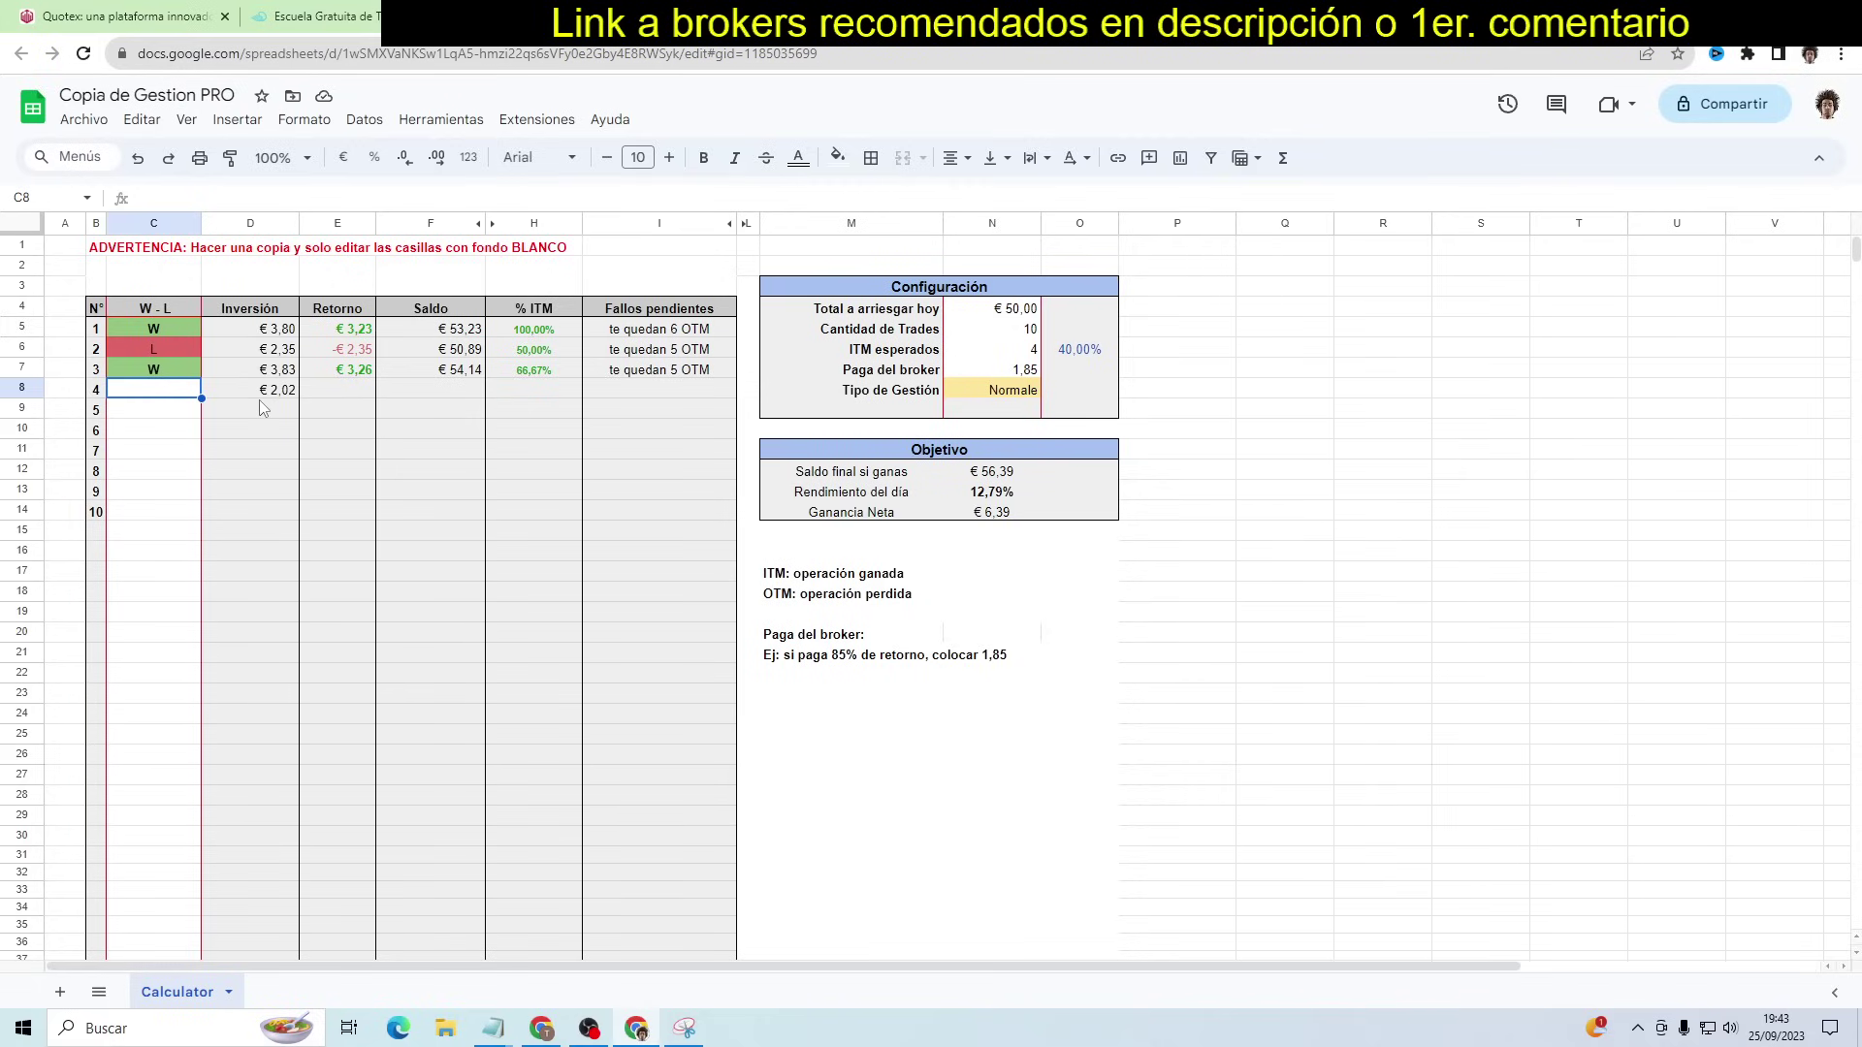
Enter L in C8, C9 and C10 for trades 4–6, leaving a €42,05 balance
text(L)
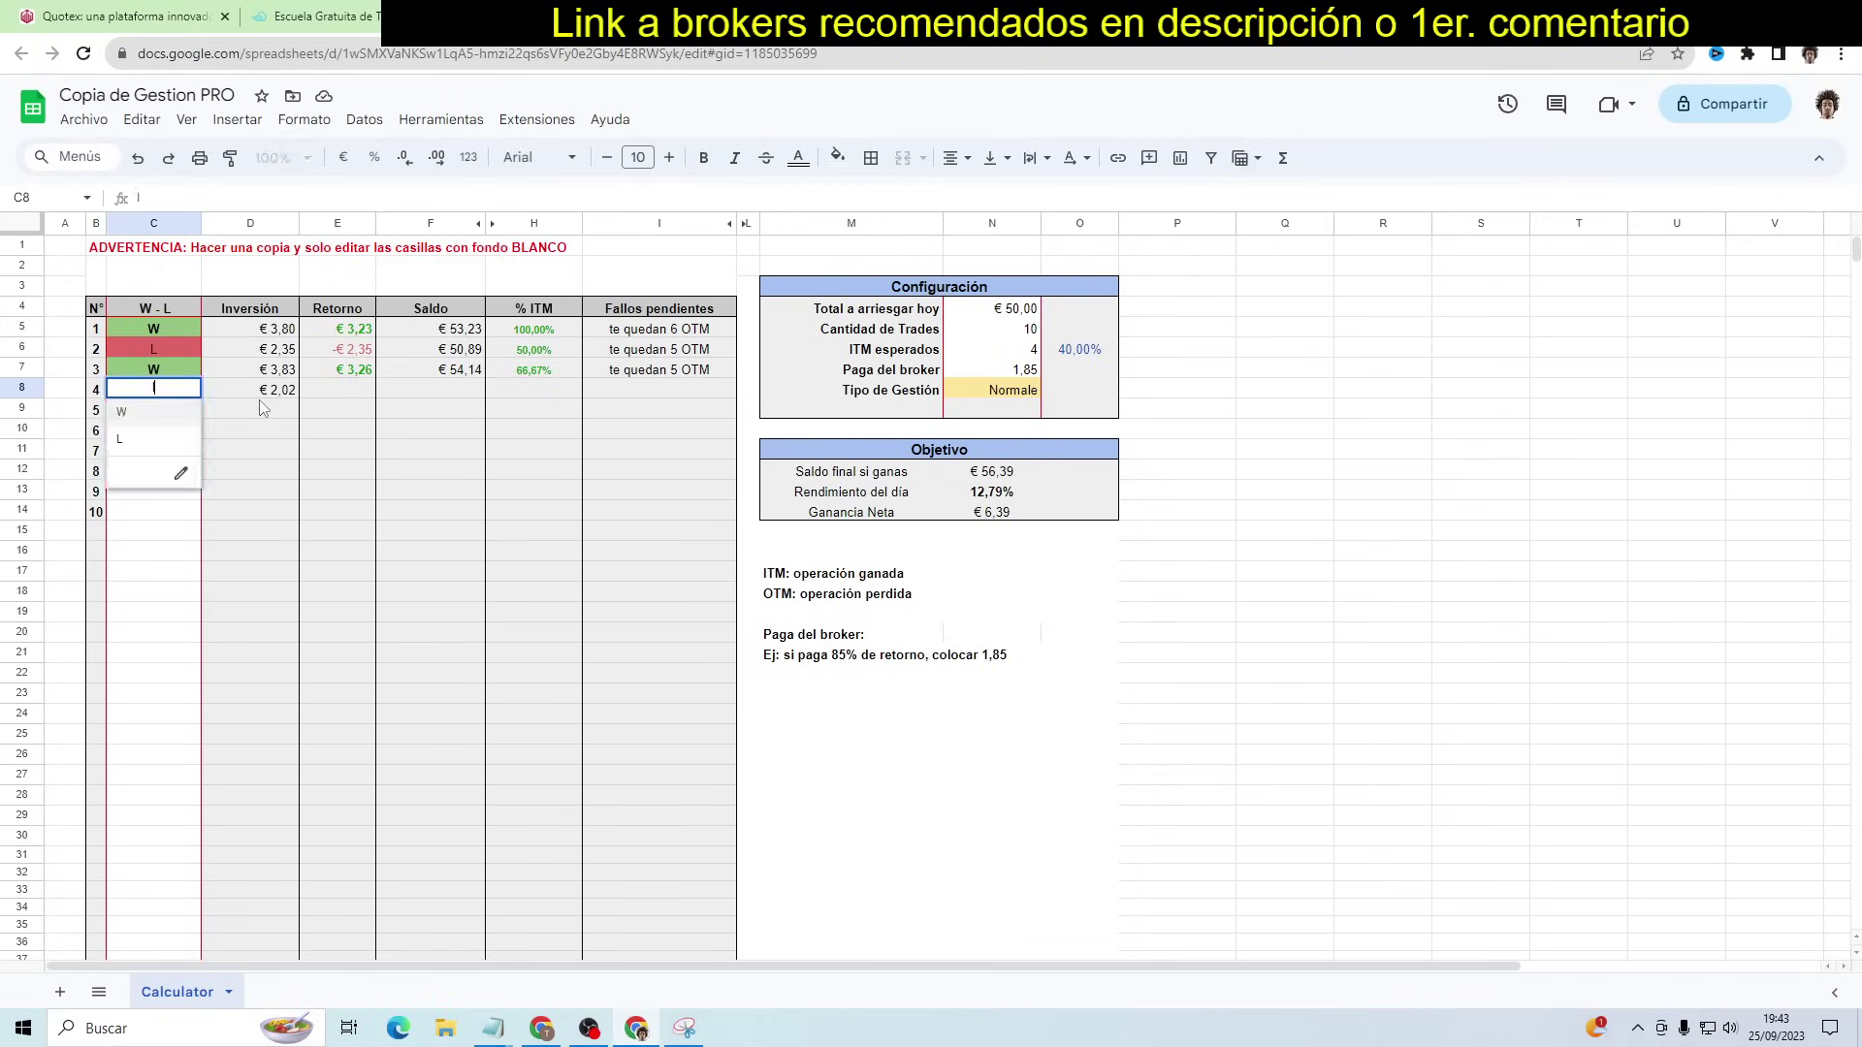
key(Return)
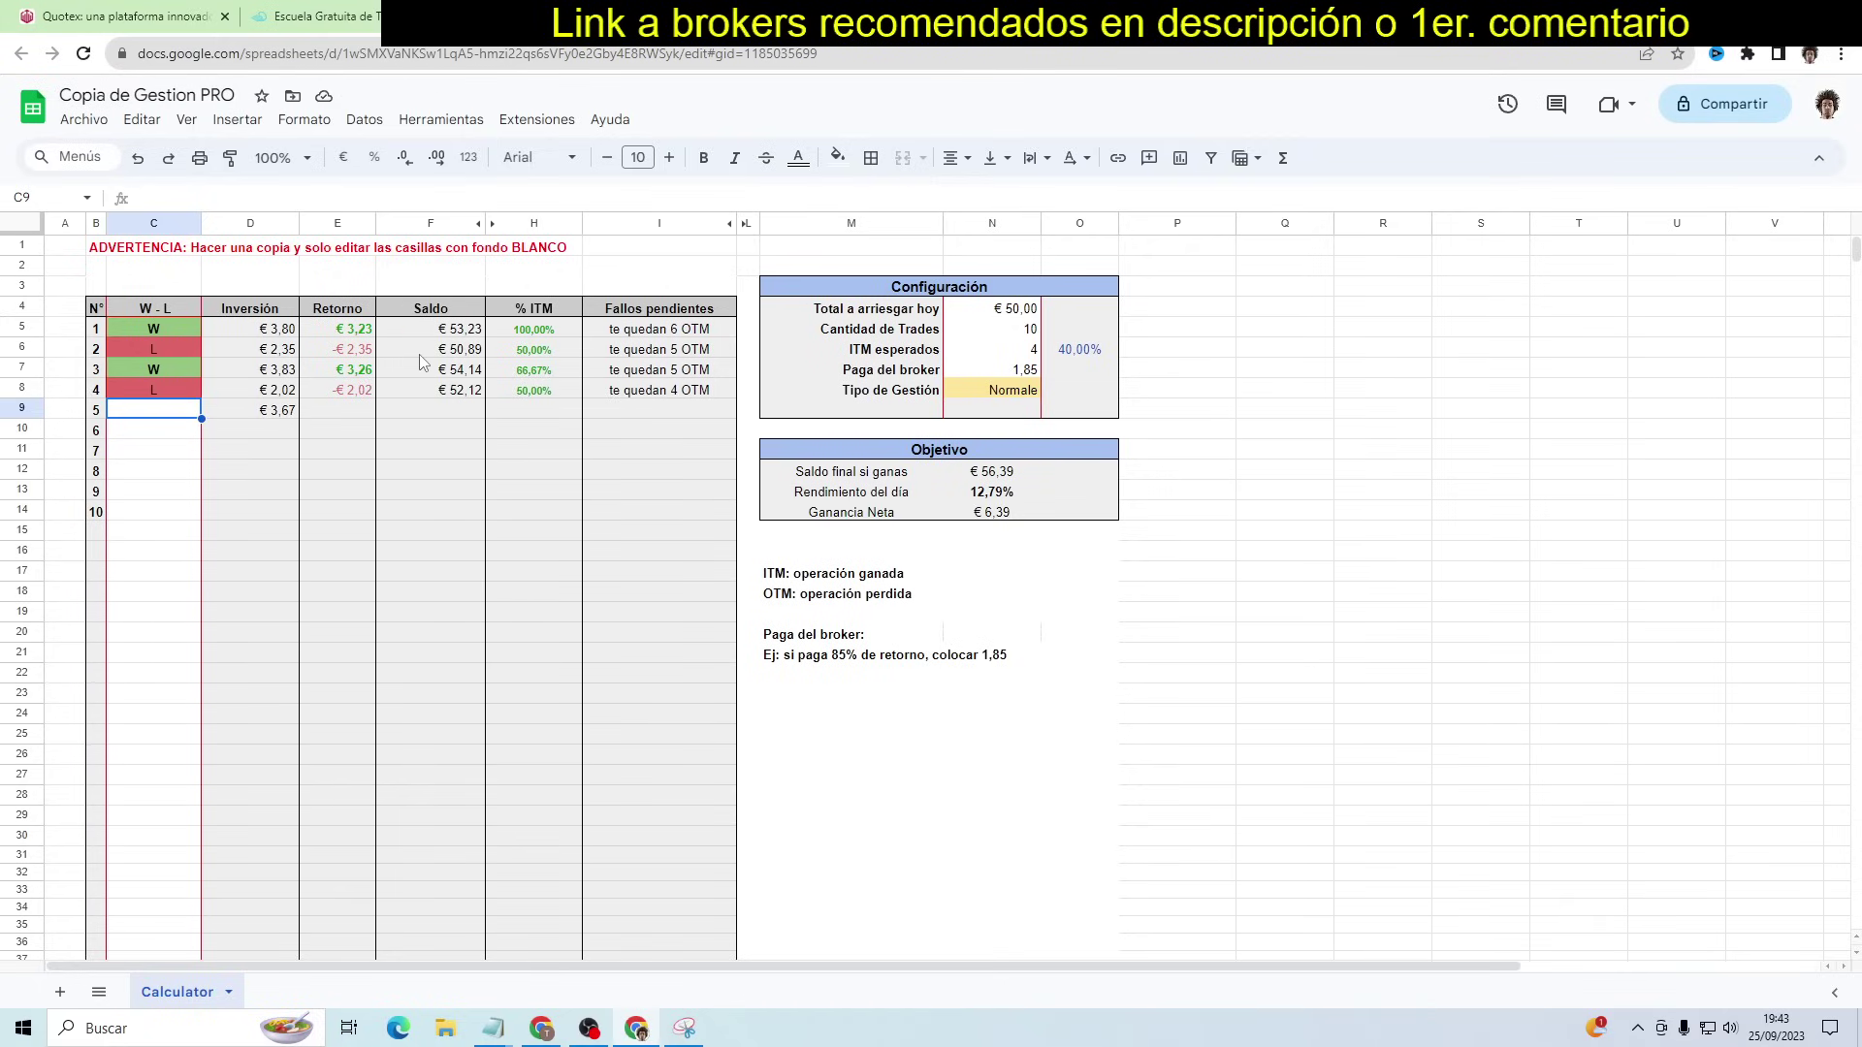
text(L)
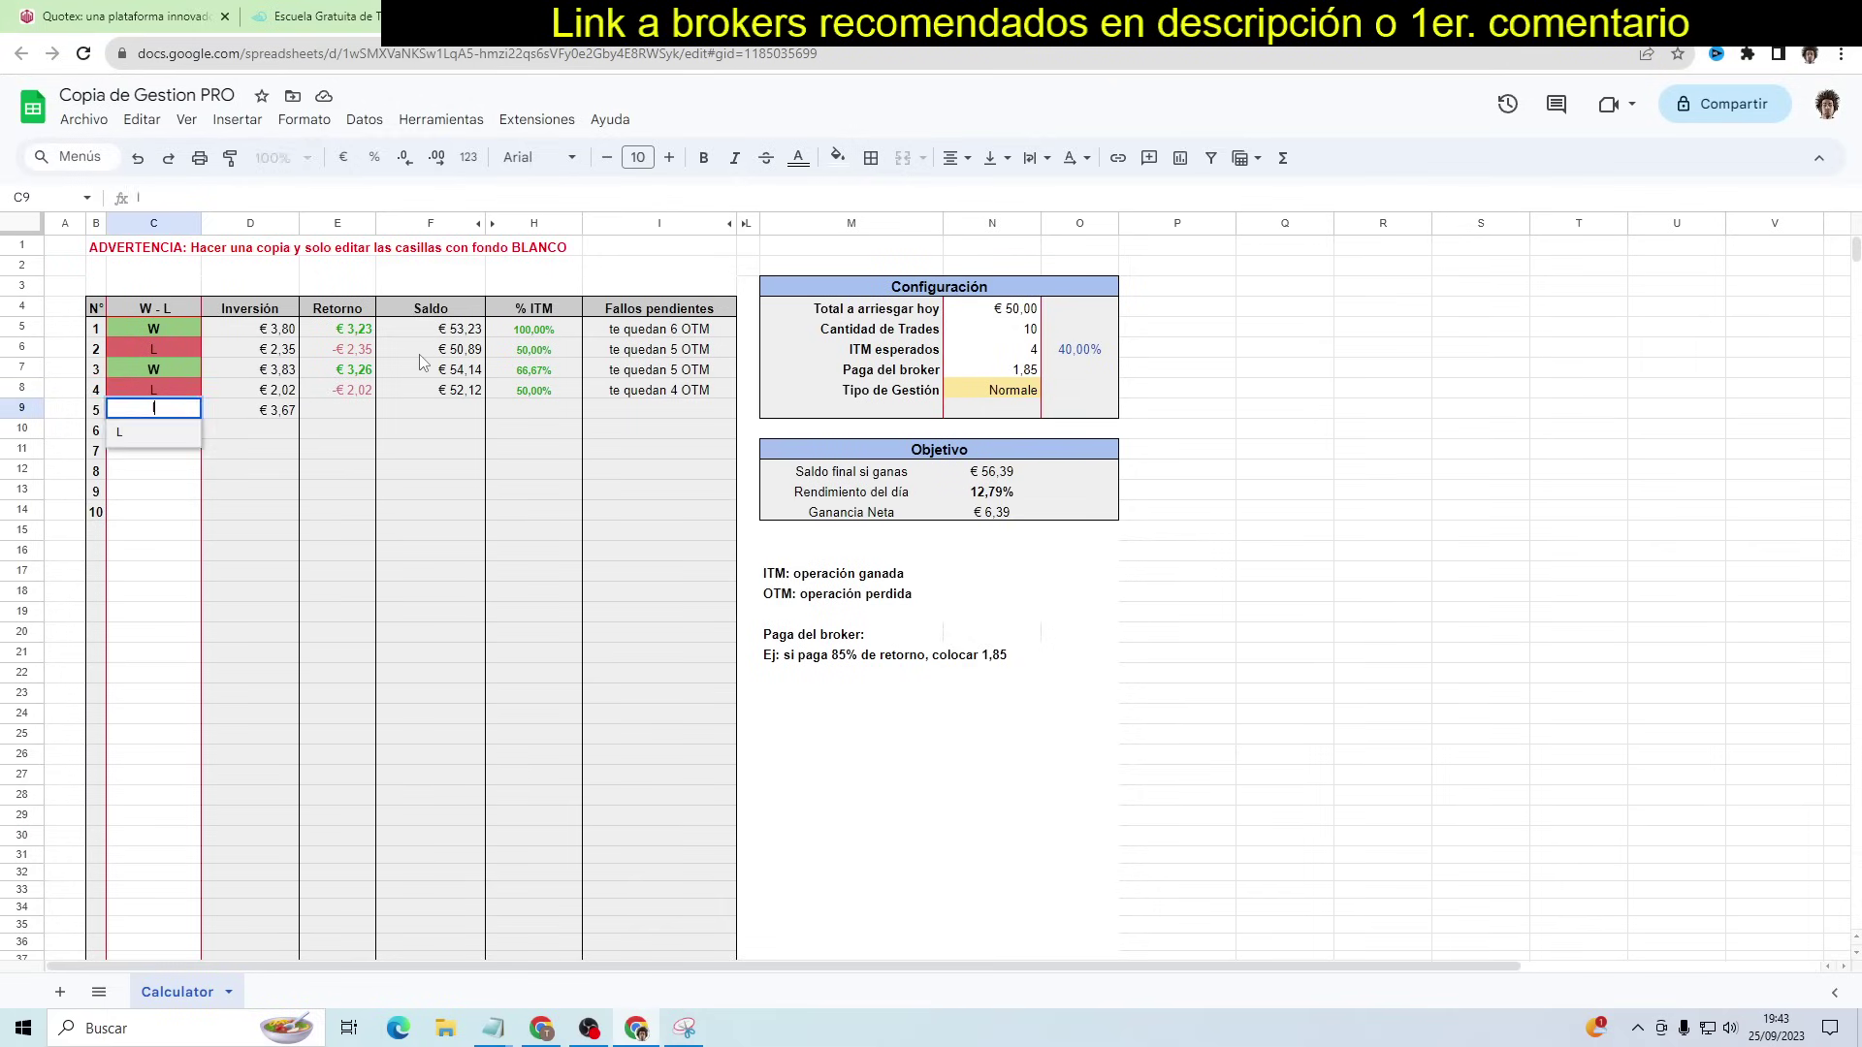
key(Return)
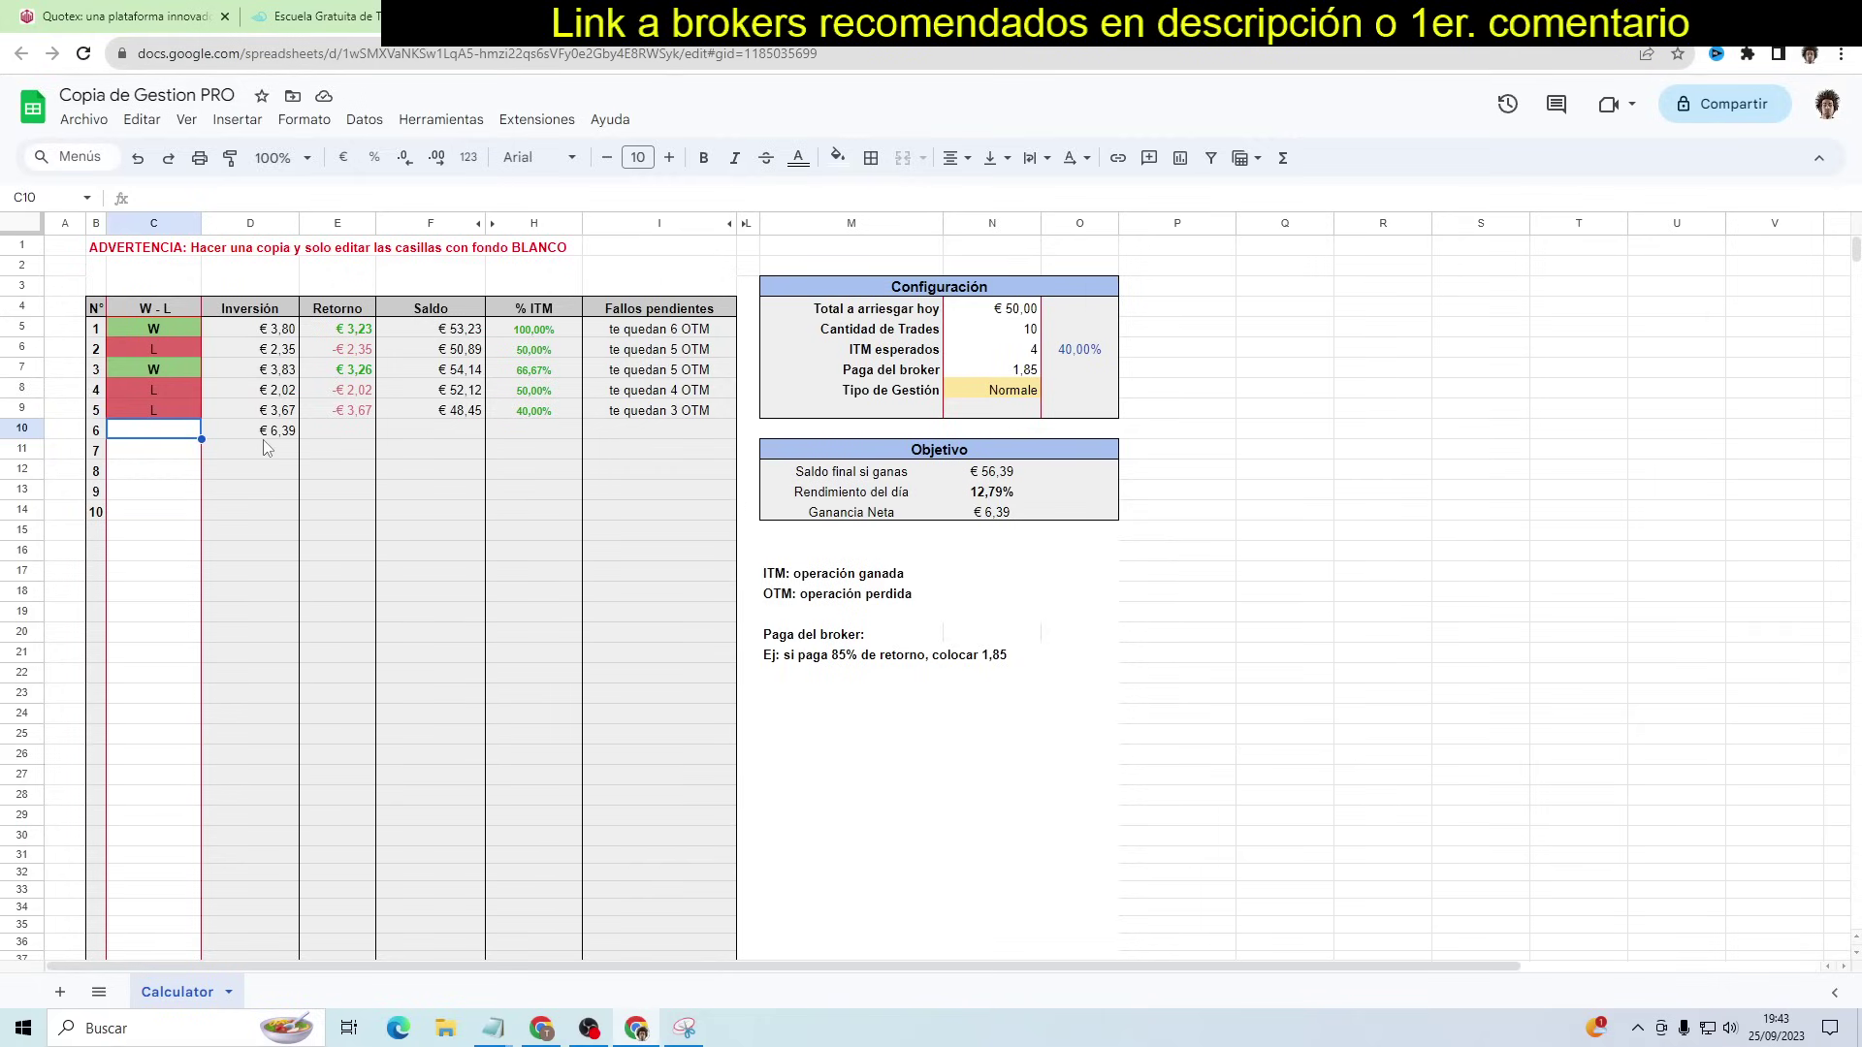
text(L)
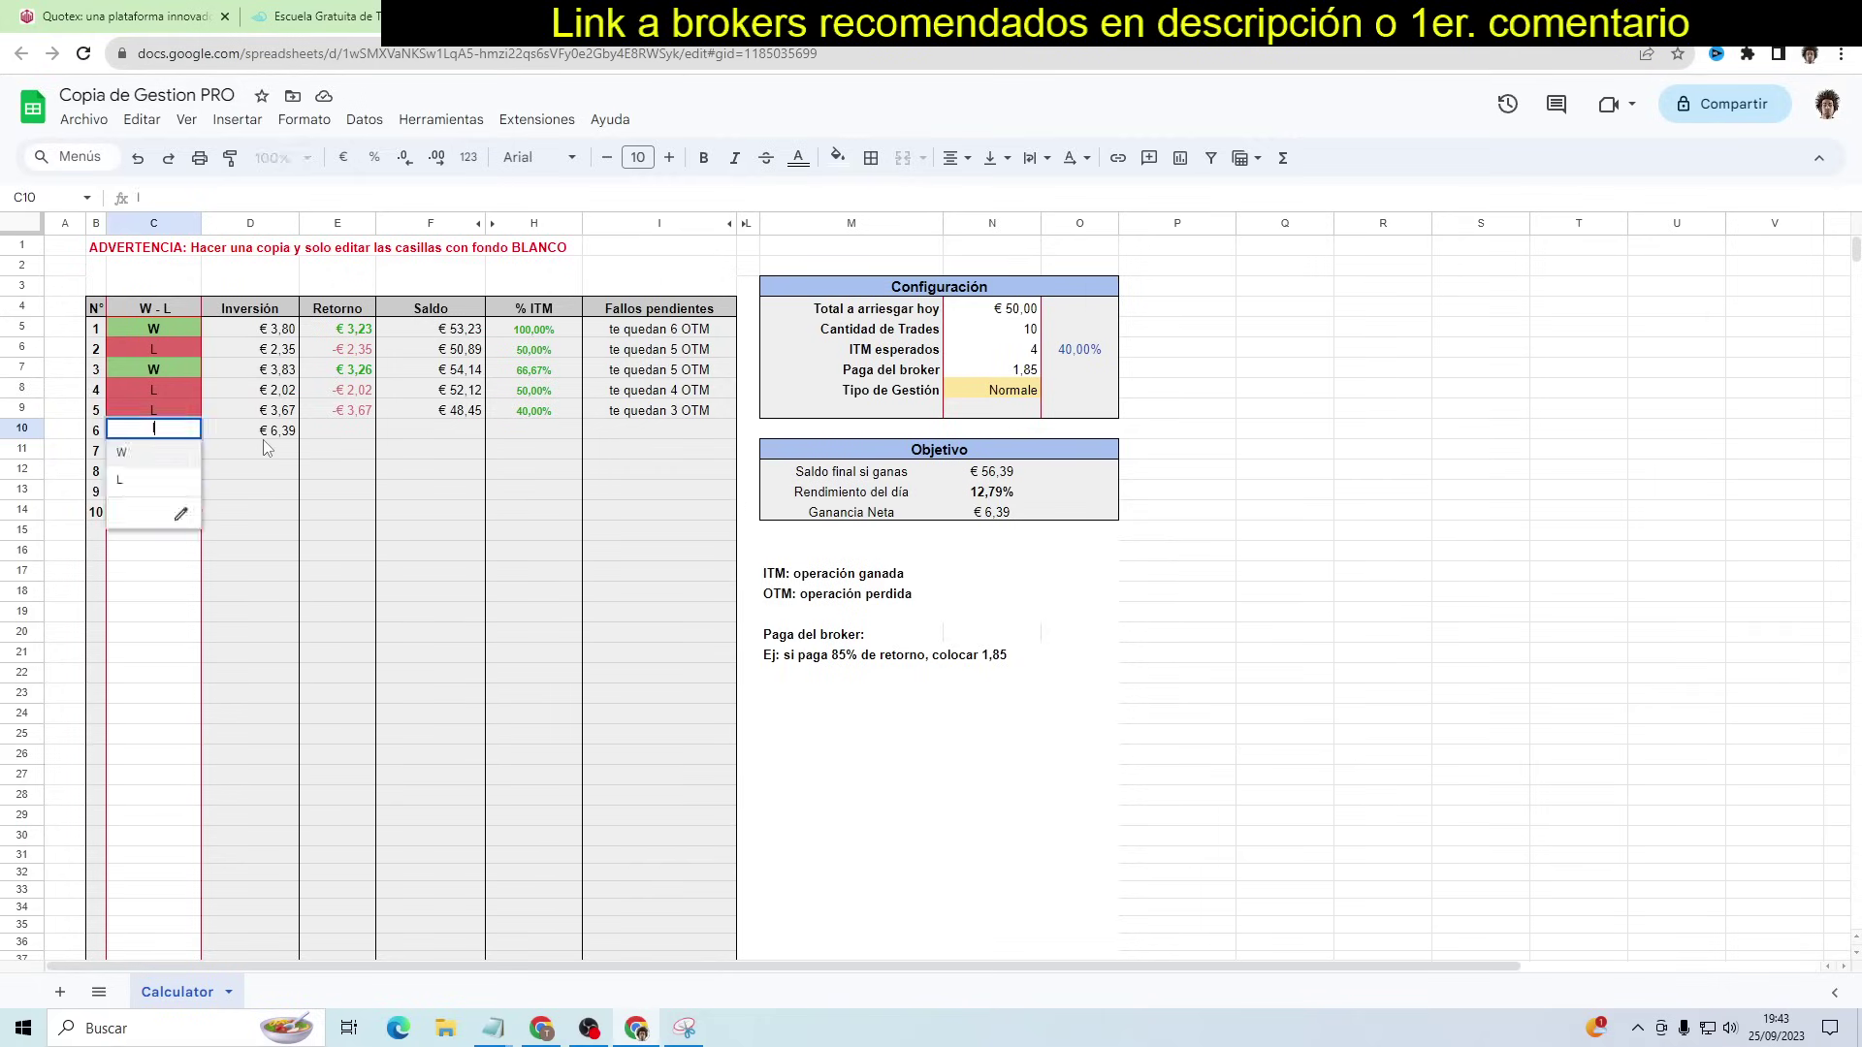
key(Return)
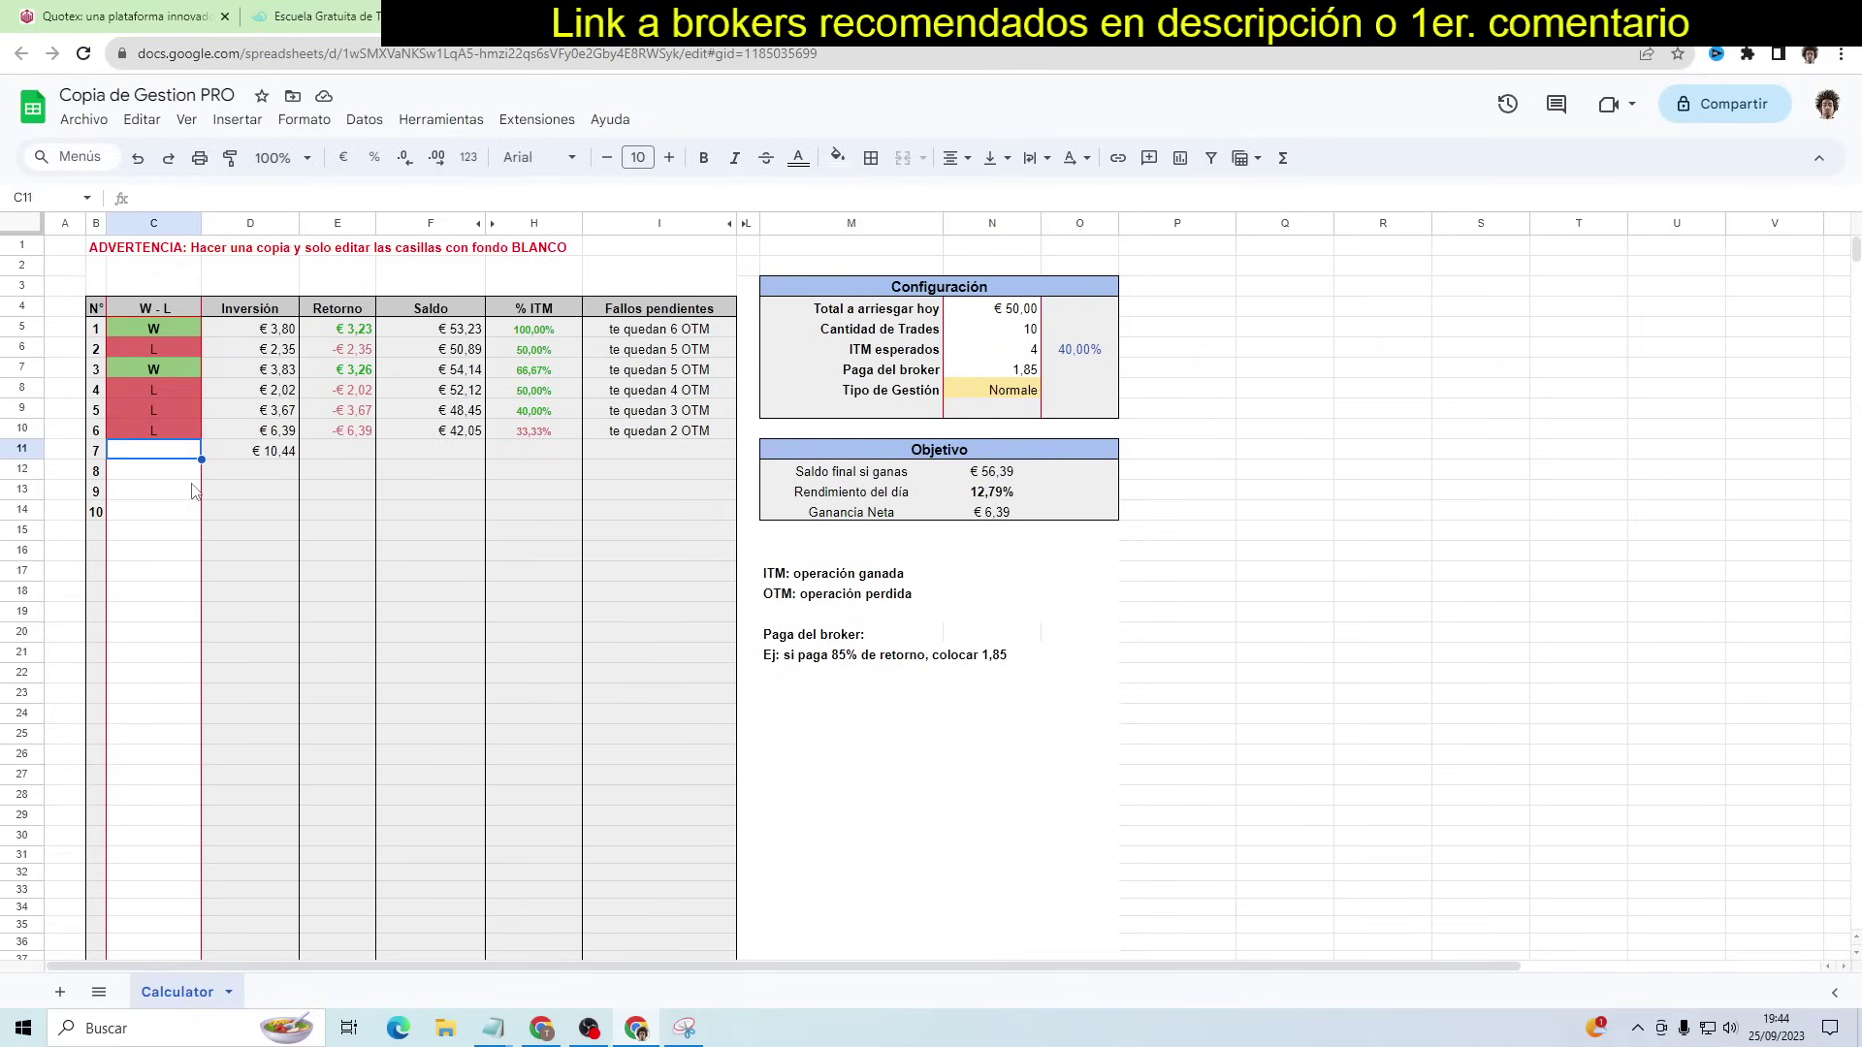
Enter W in C11 and C12 to reach the €56,39 target, then select C6:C13
text(W)
key(Return)
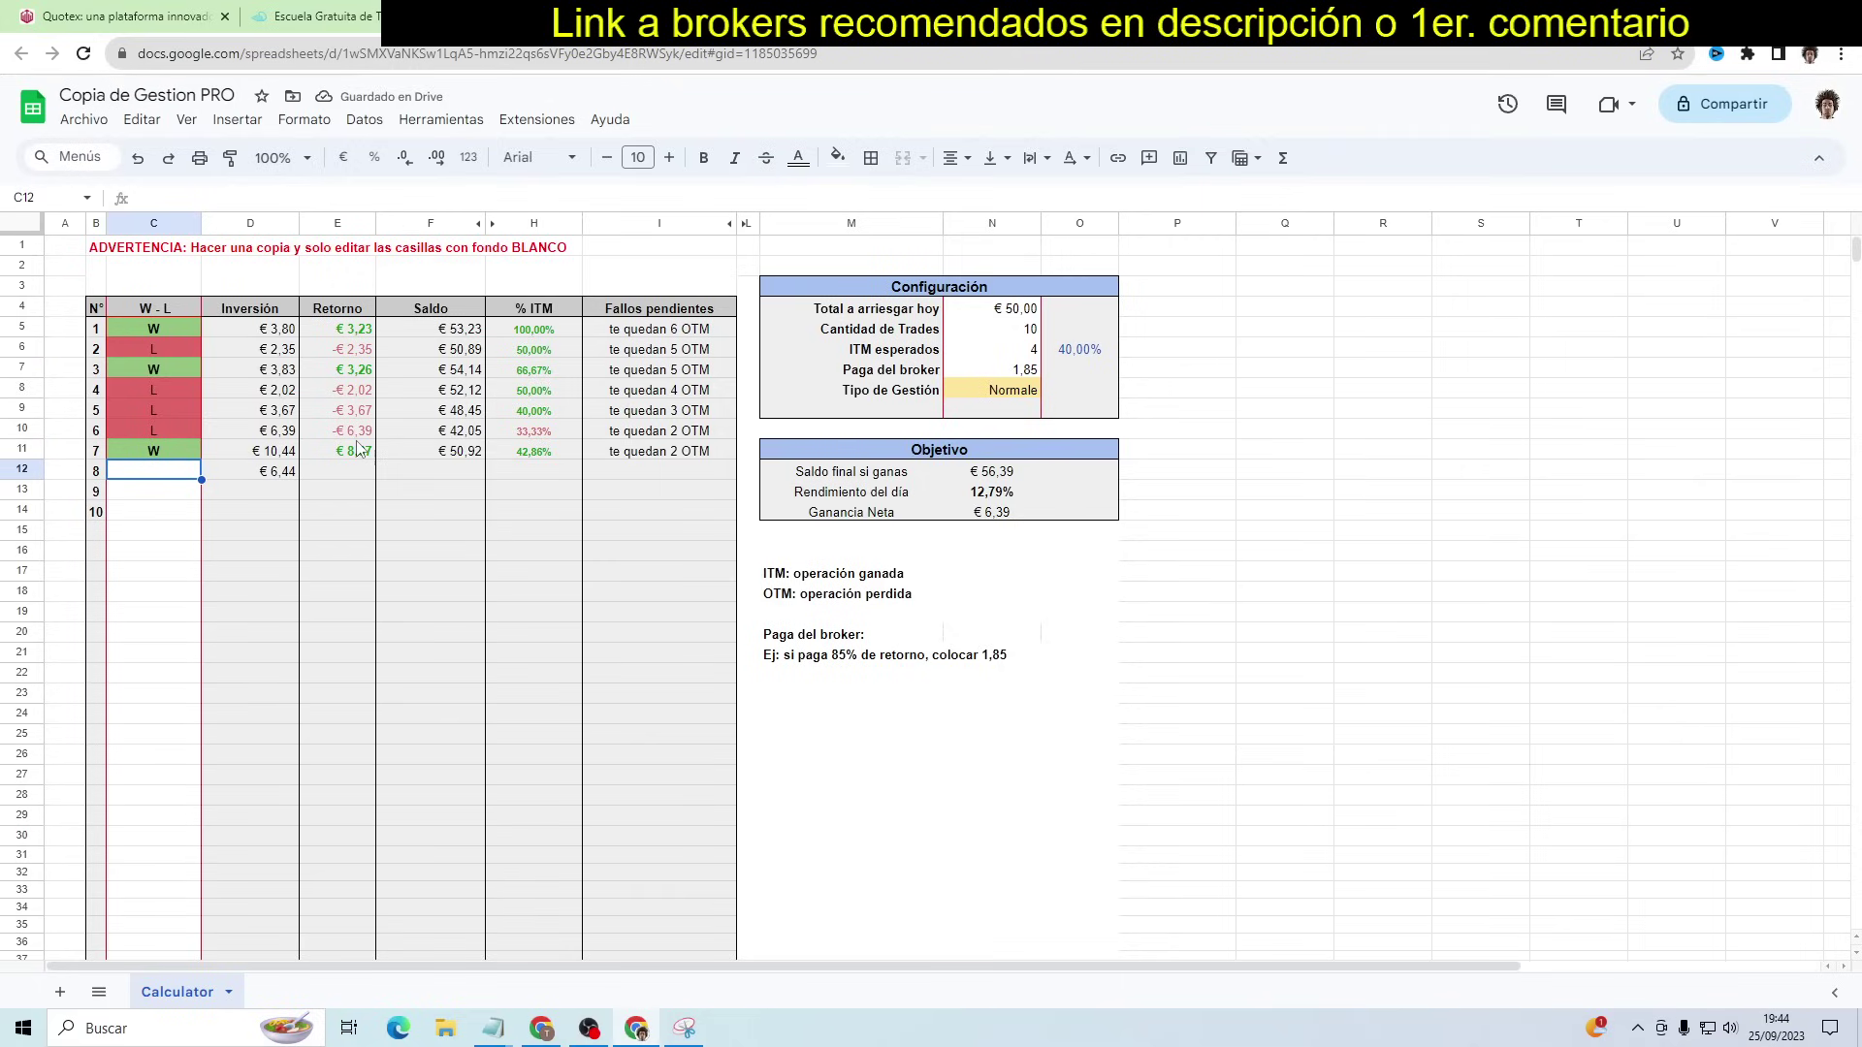
text(W)
key(Return)
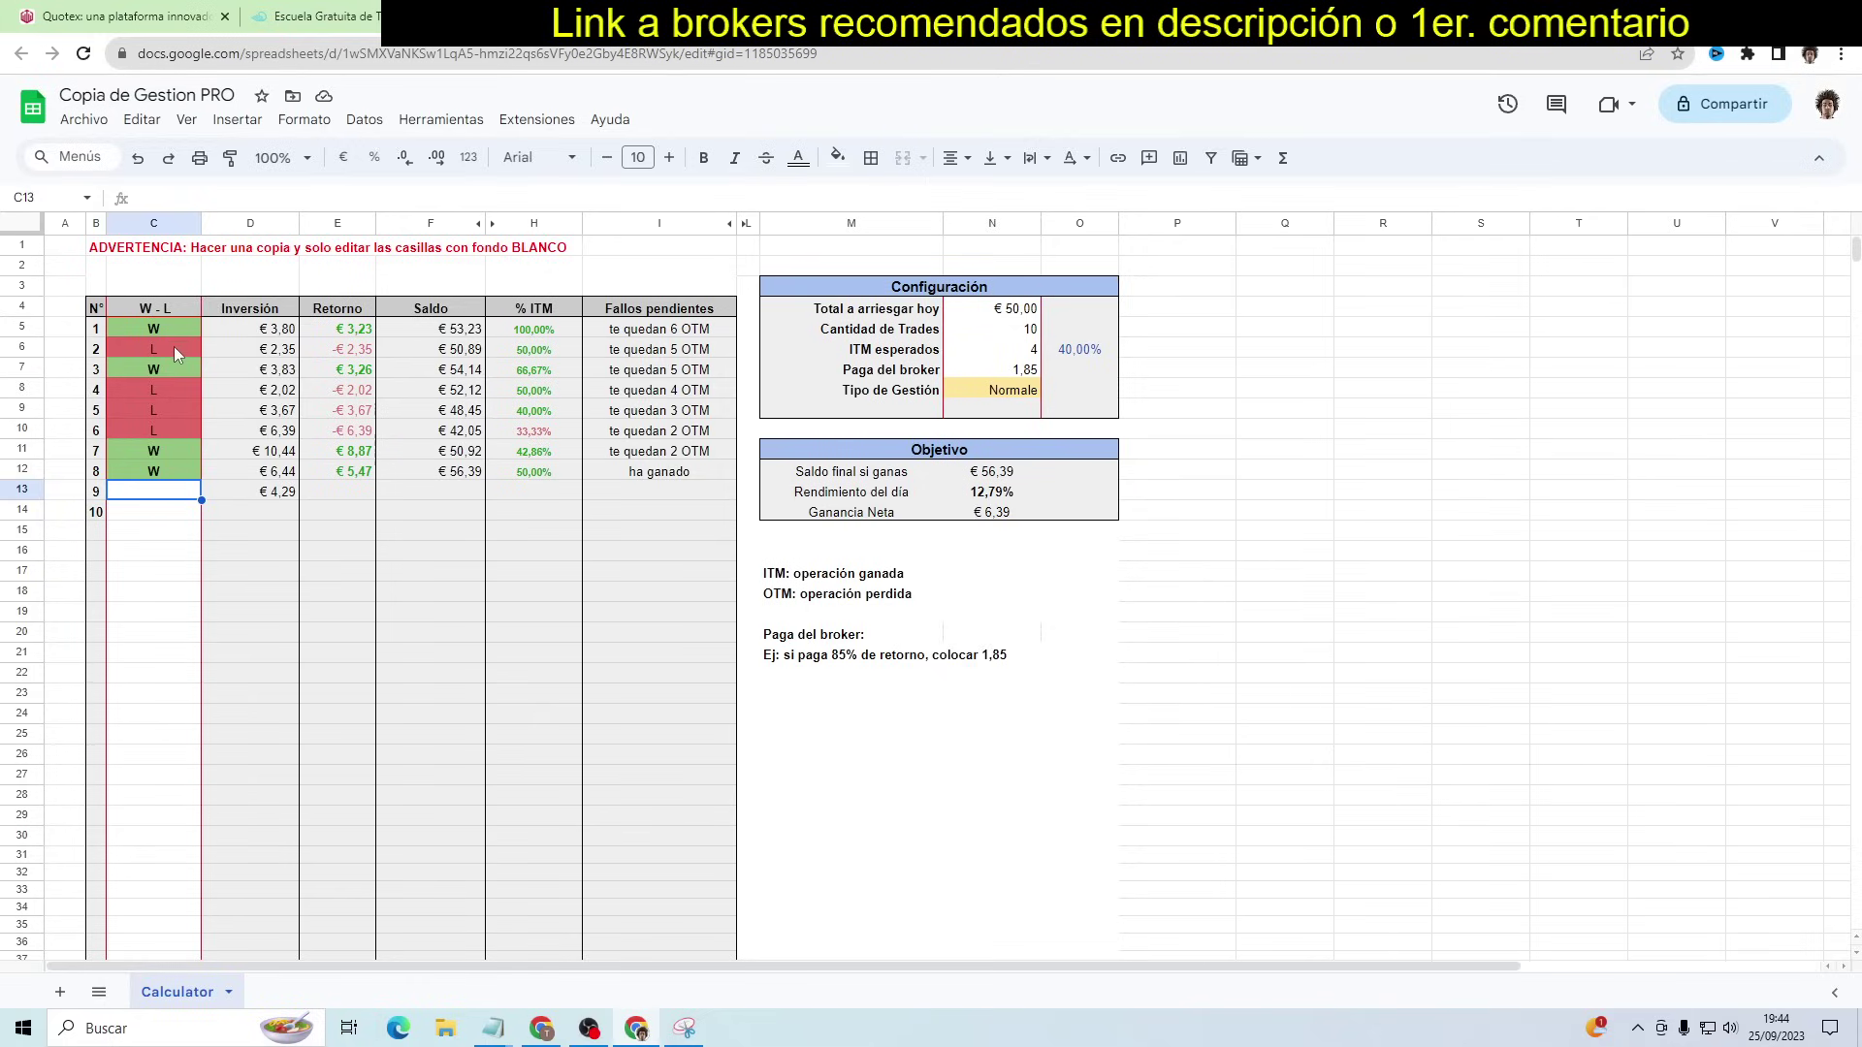
drag(175, 352, 173, 496)
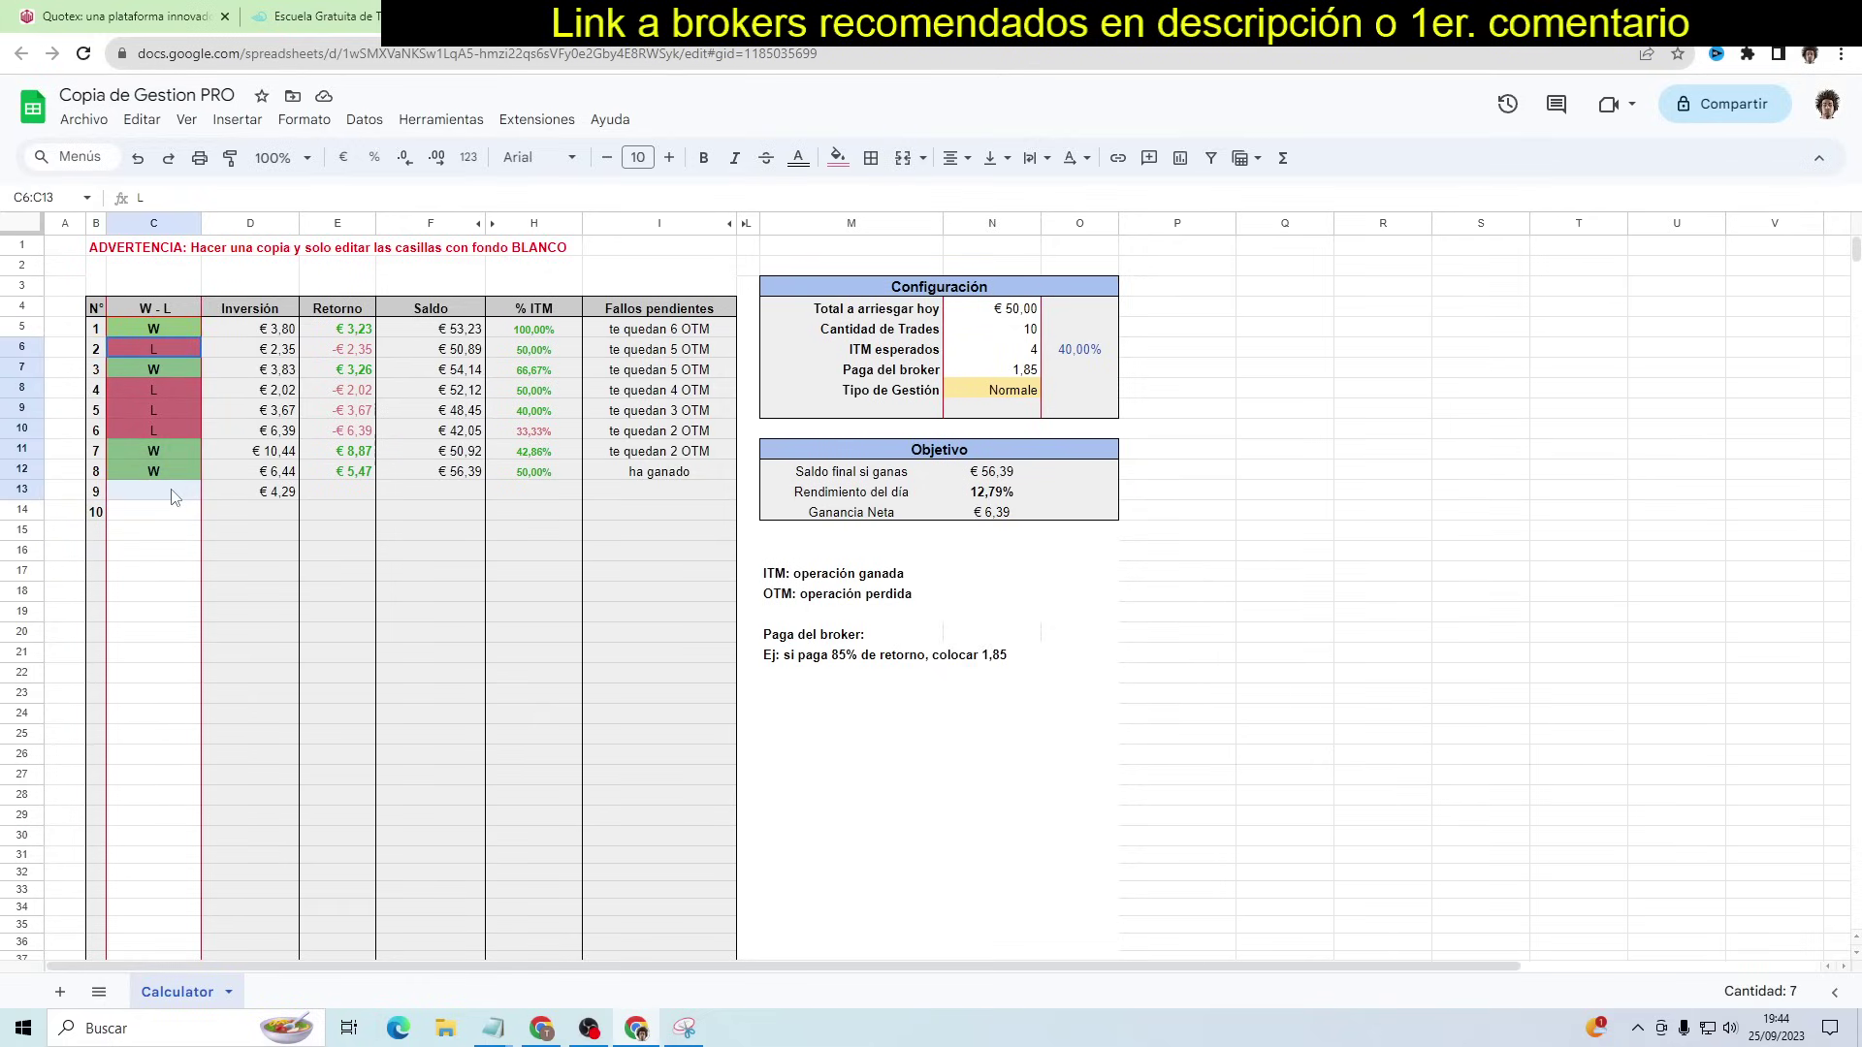
Delete the results in C6:C13, then check D6's formula and cells C7 and C6
key(Delete)
click(281, 357)
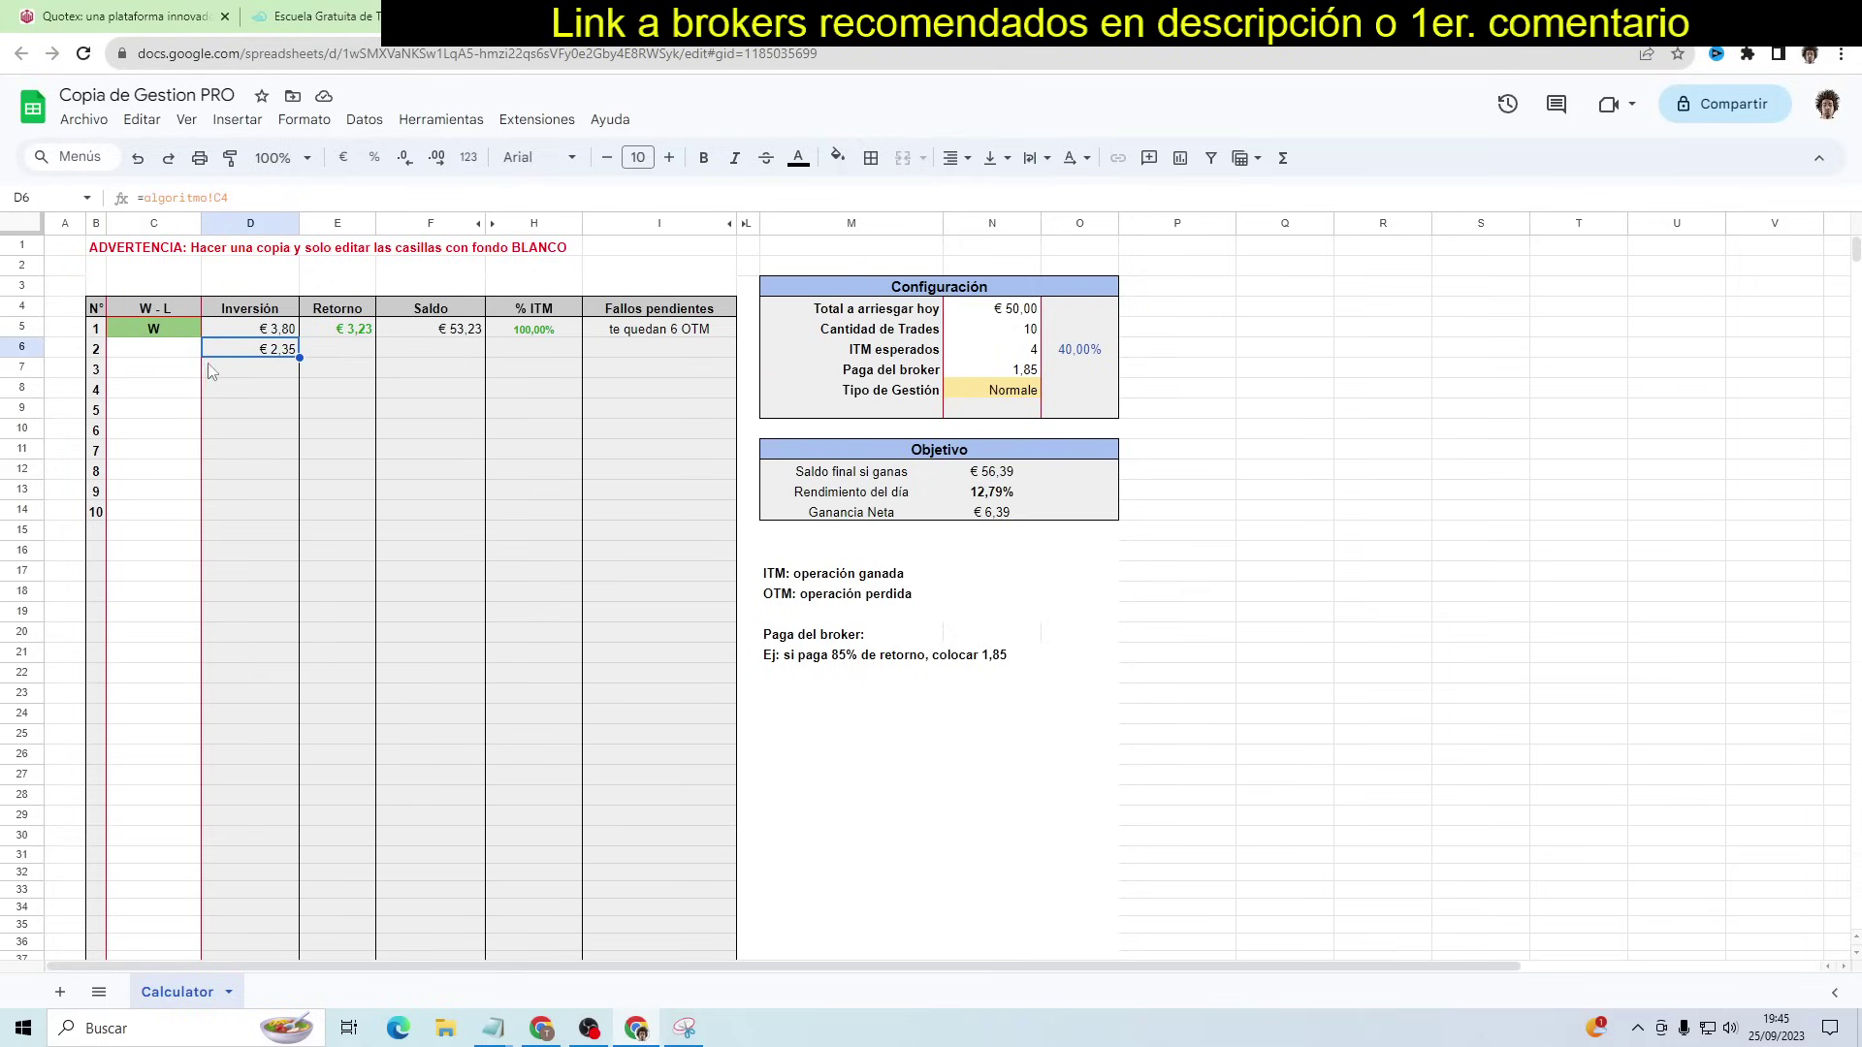
click(180, 365)
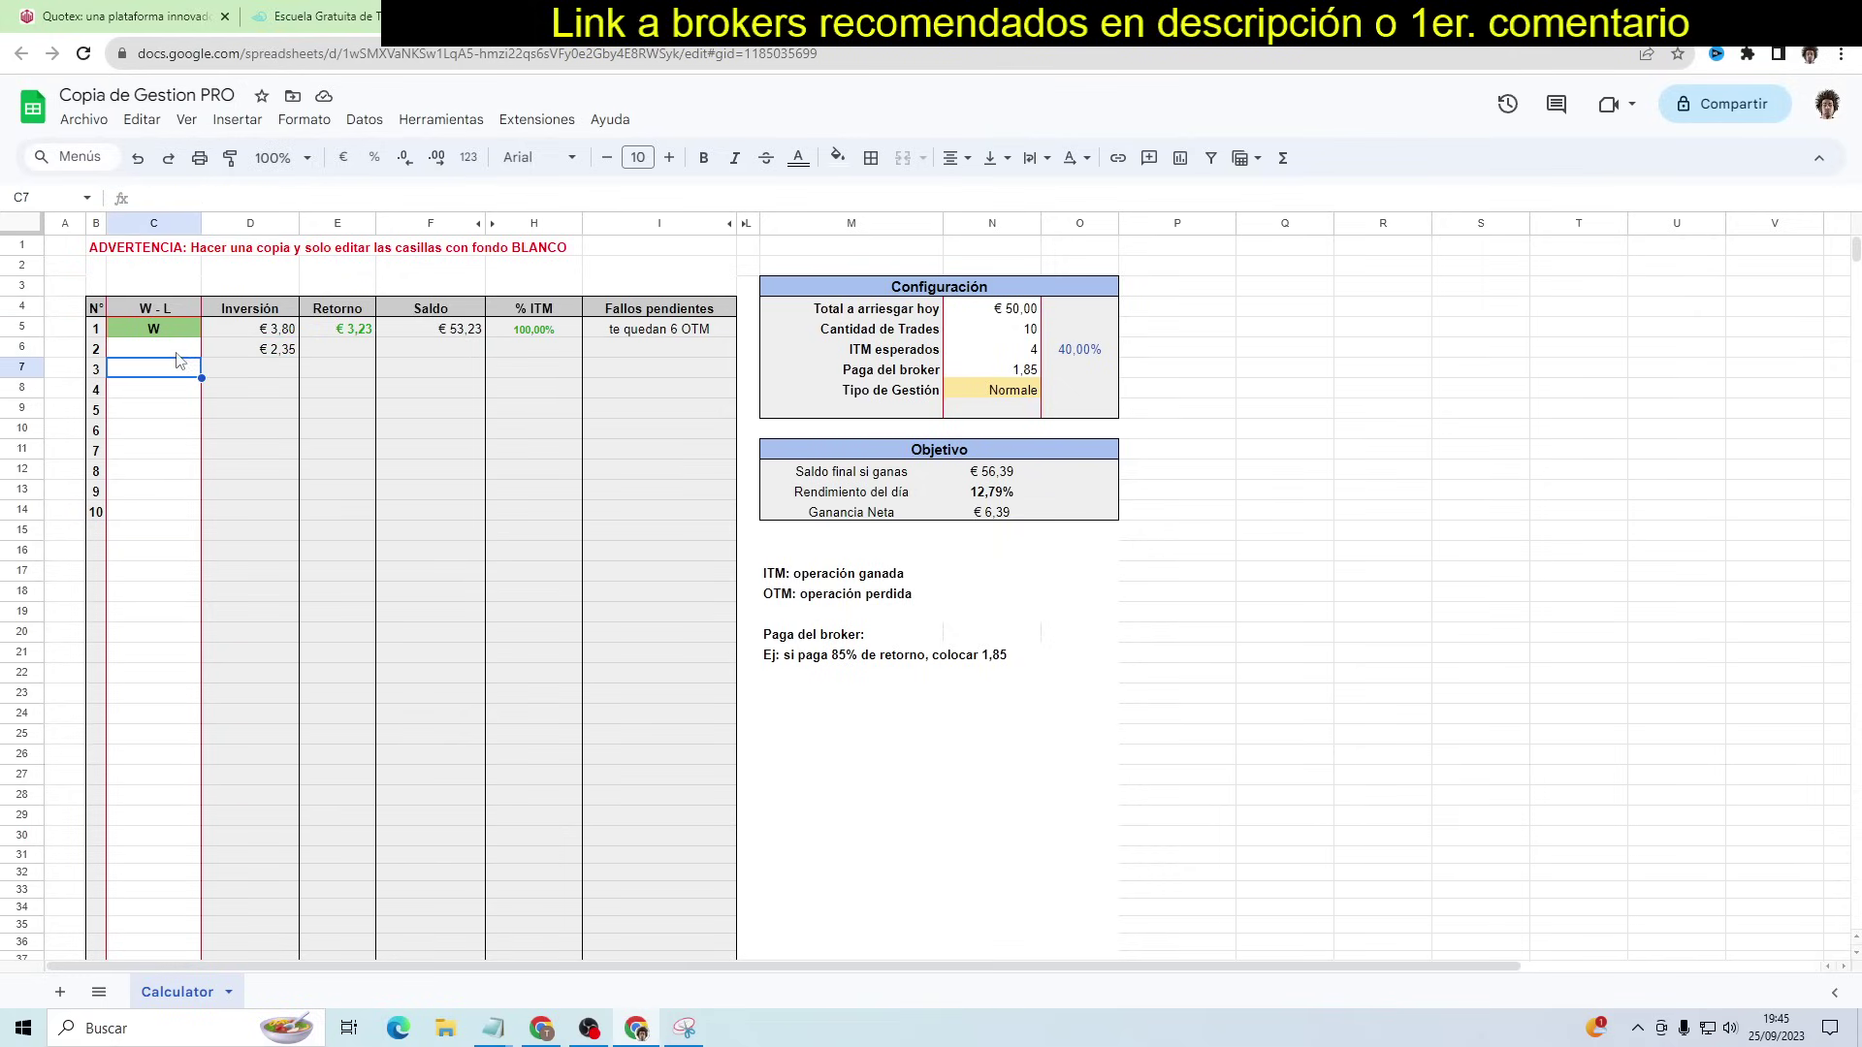
click(178, 353)
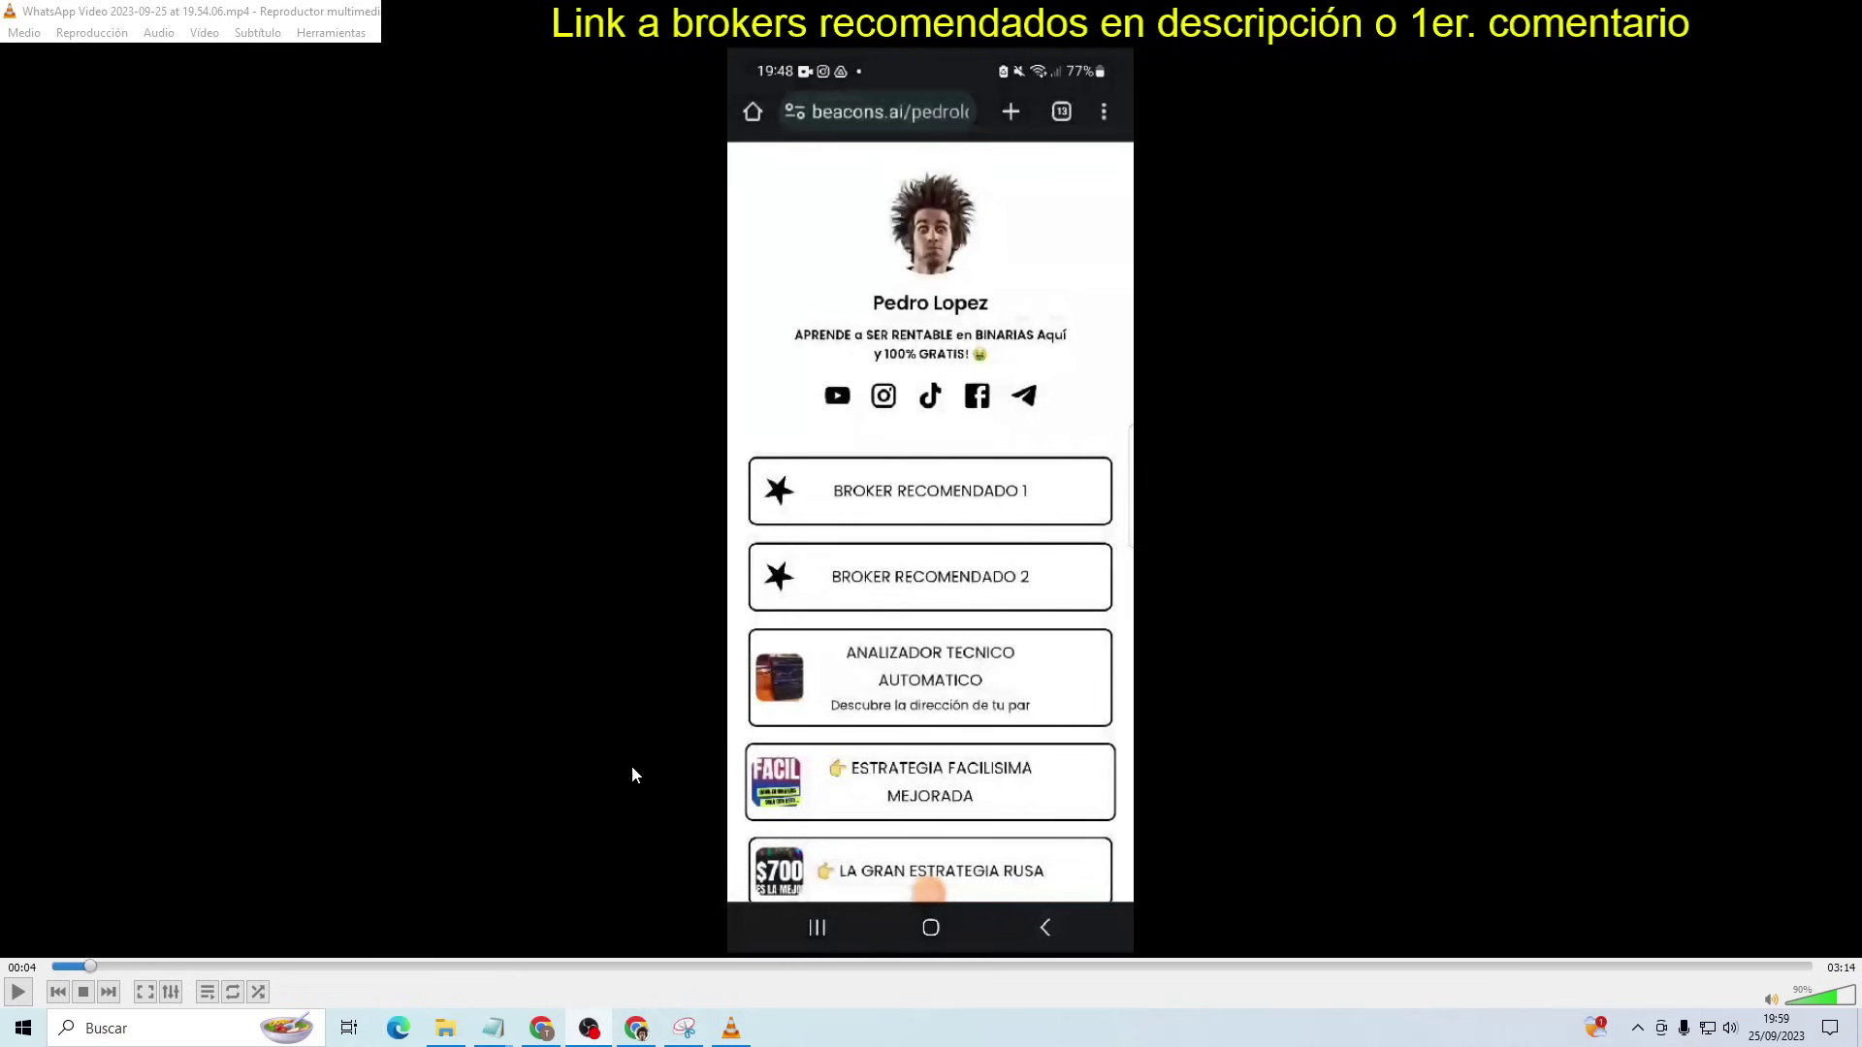
Scrub the paused video to 00:38, where the Builderall eLearning sign-in page offers a saved password
click(92, 968)
mouse_move(92, 968)
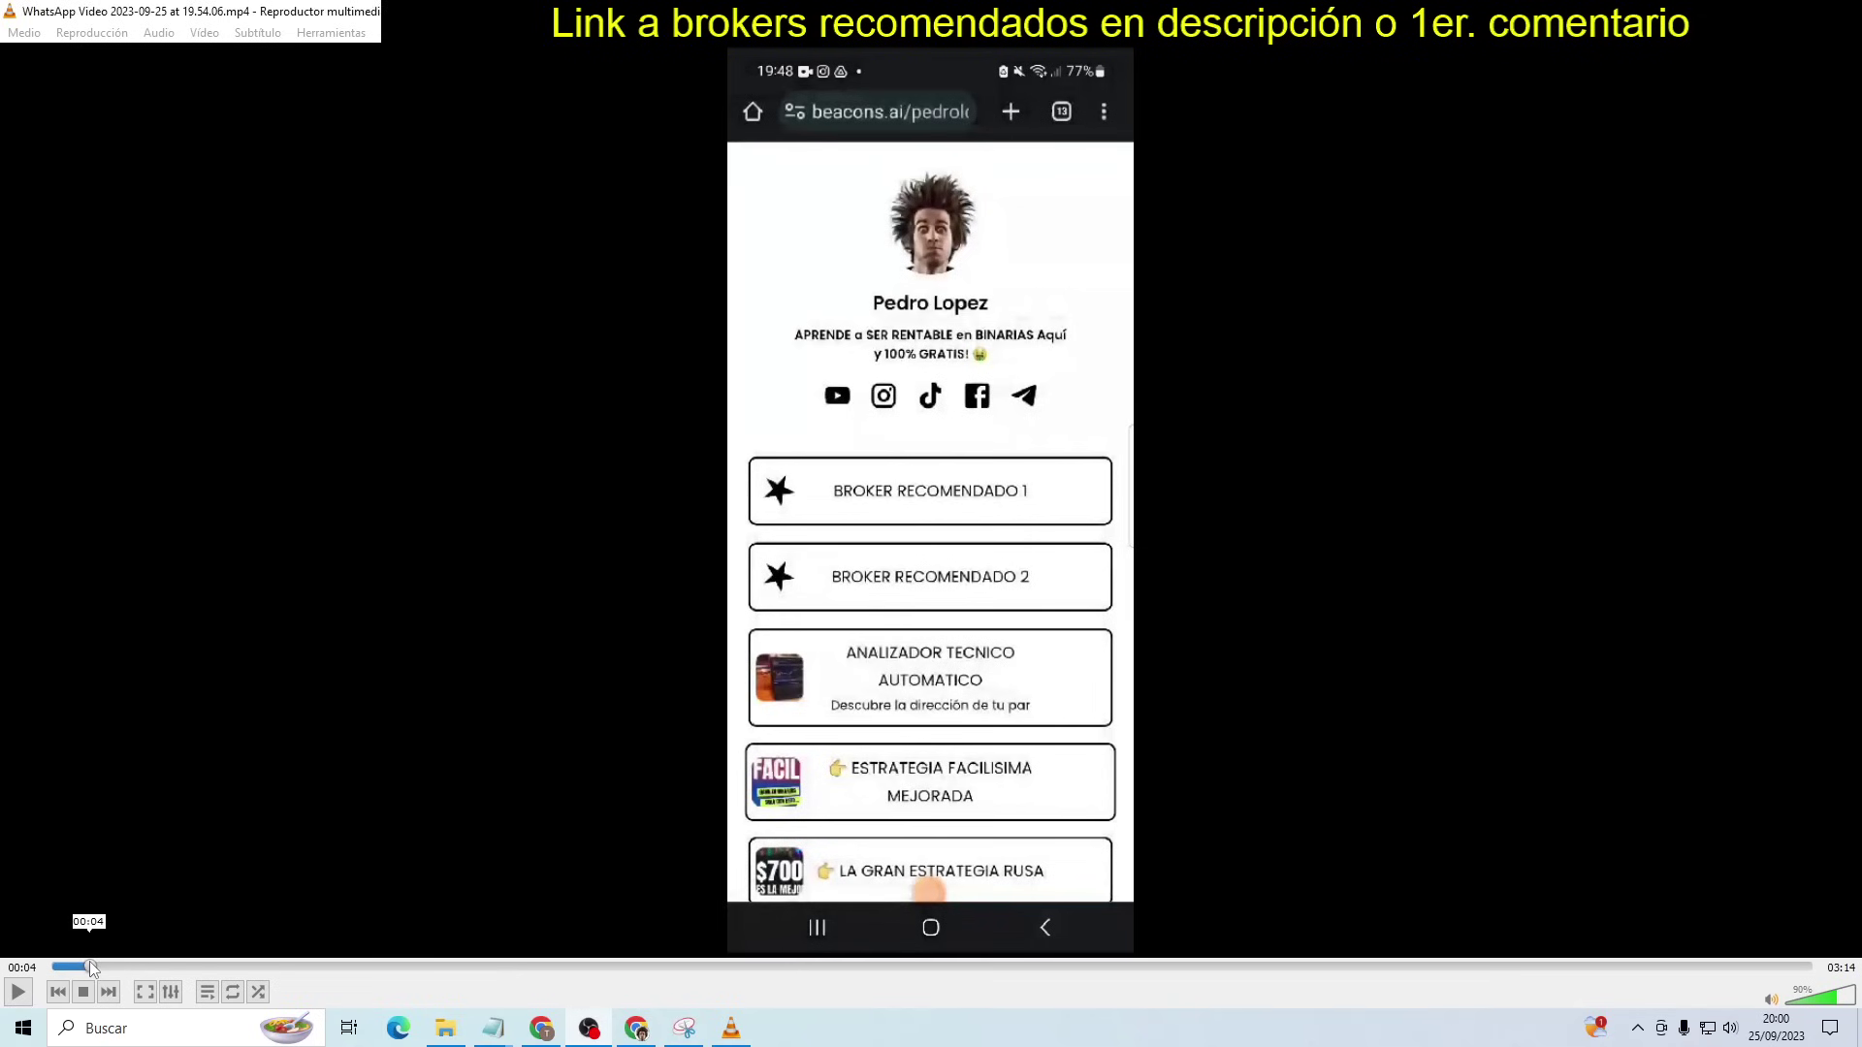
mouse_move(93, 968)
mouse_down()
mouse_move(134, 989)
mouse_move(141, 968)
mouse_up()
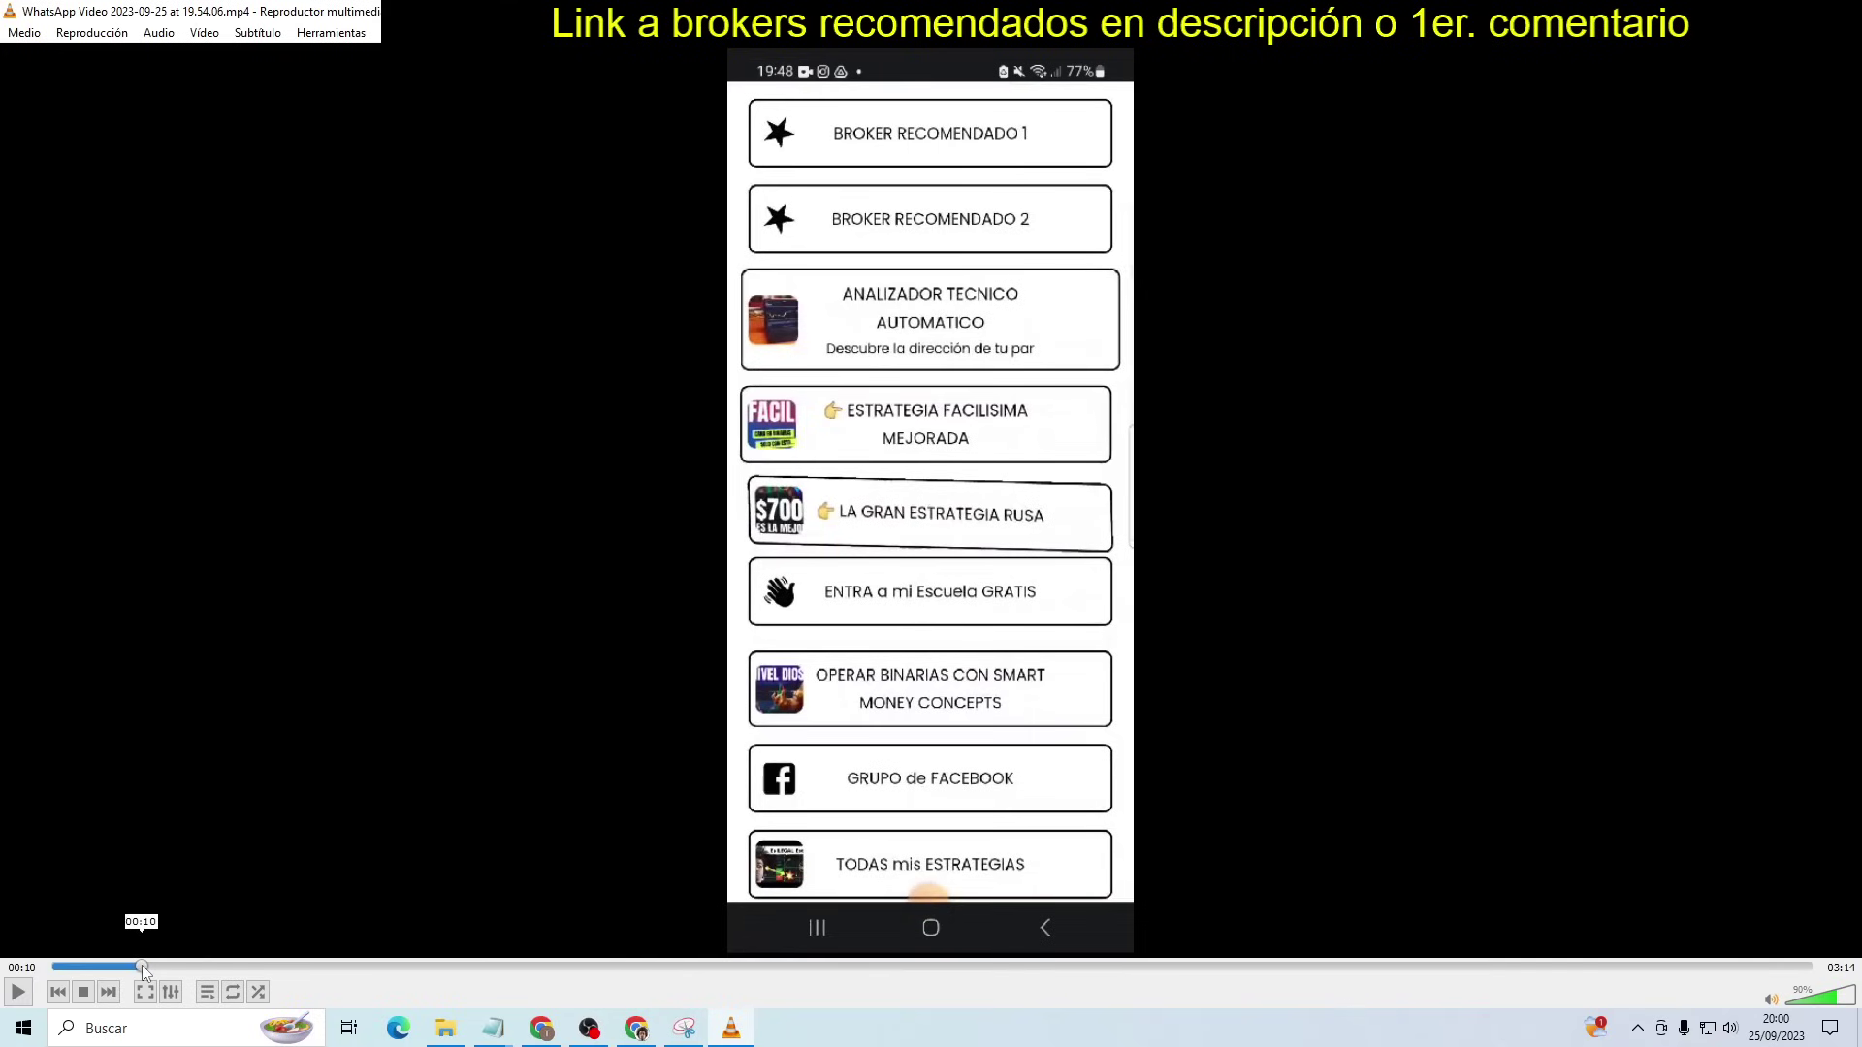
drag(143, 967, 172, 967)
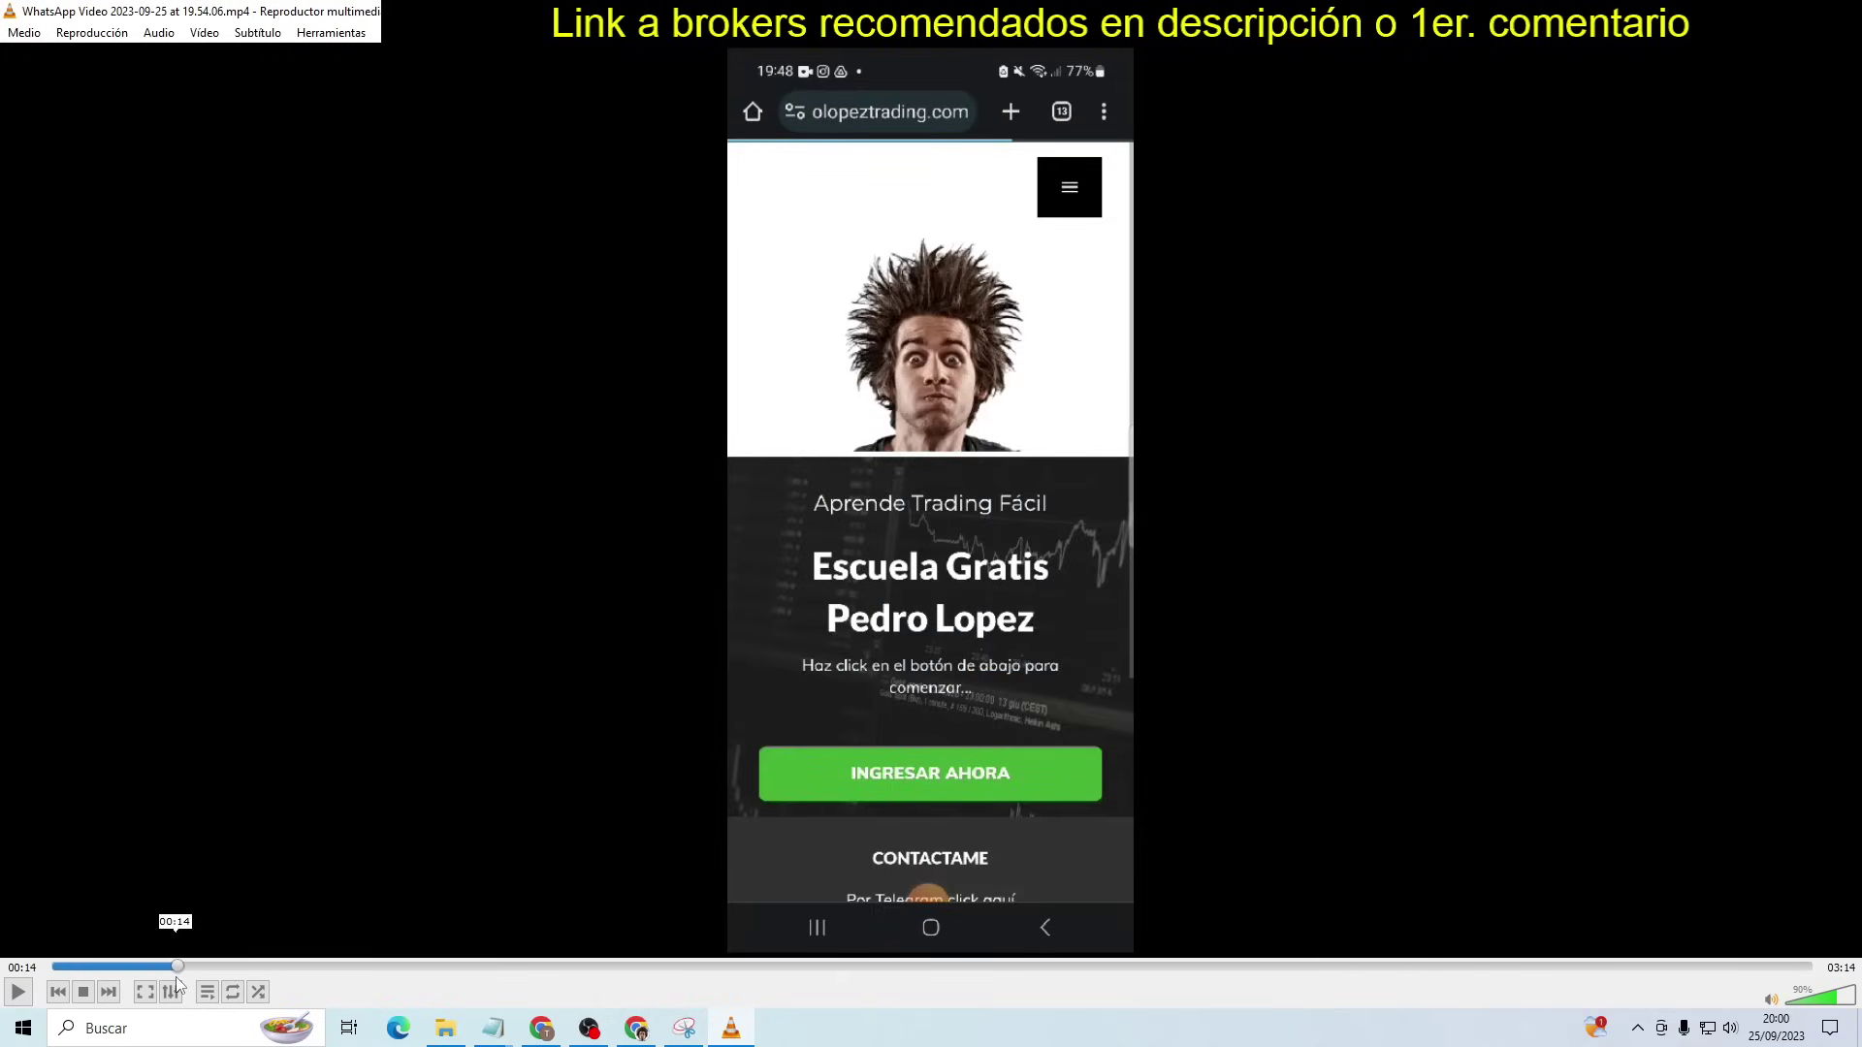
drag(178, 982, 233, 996)
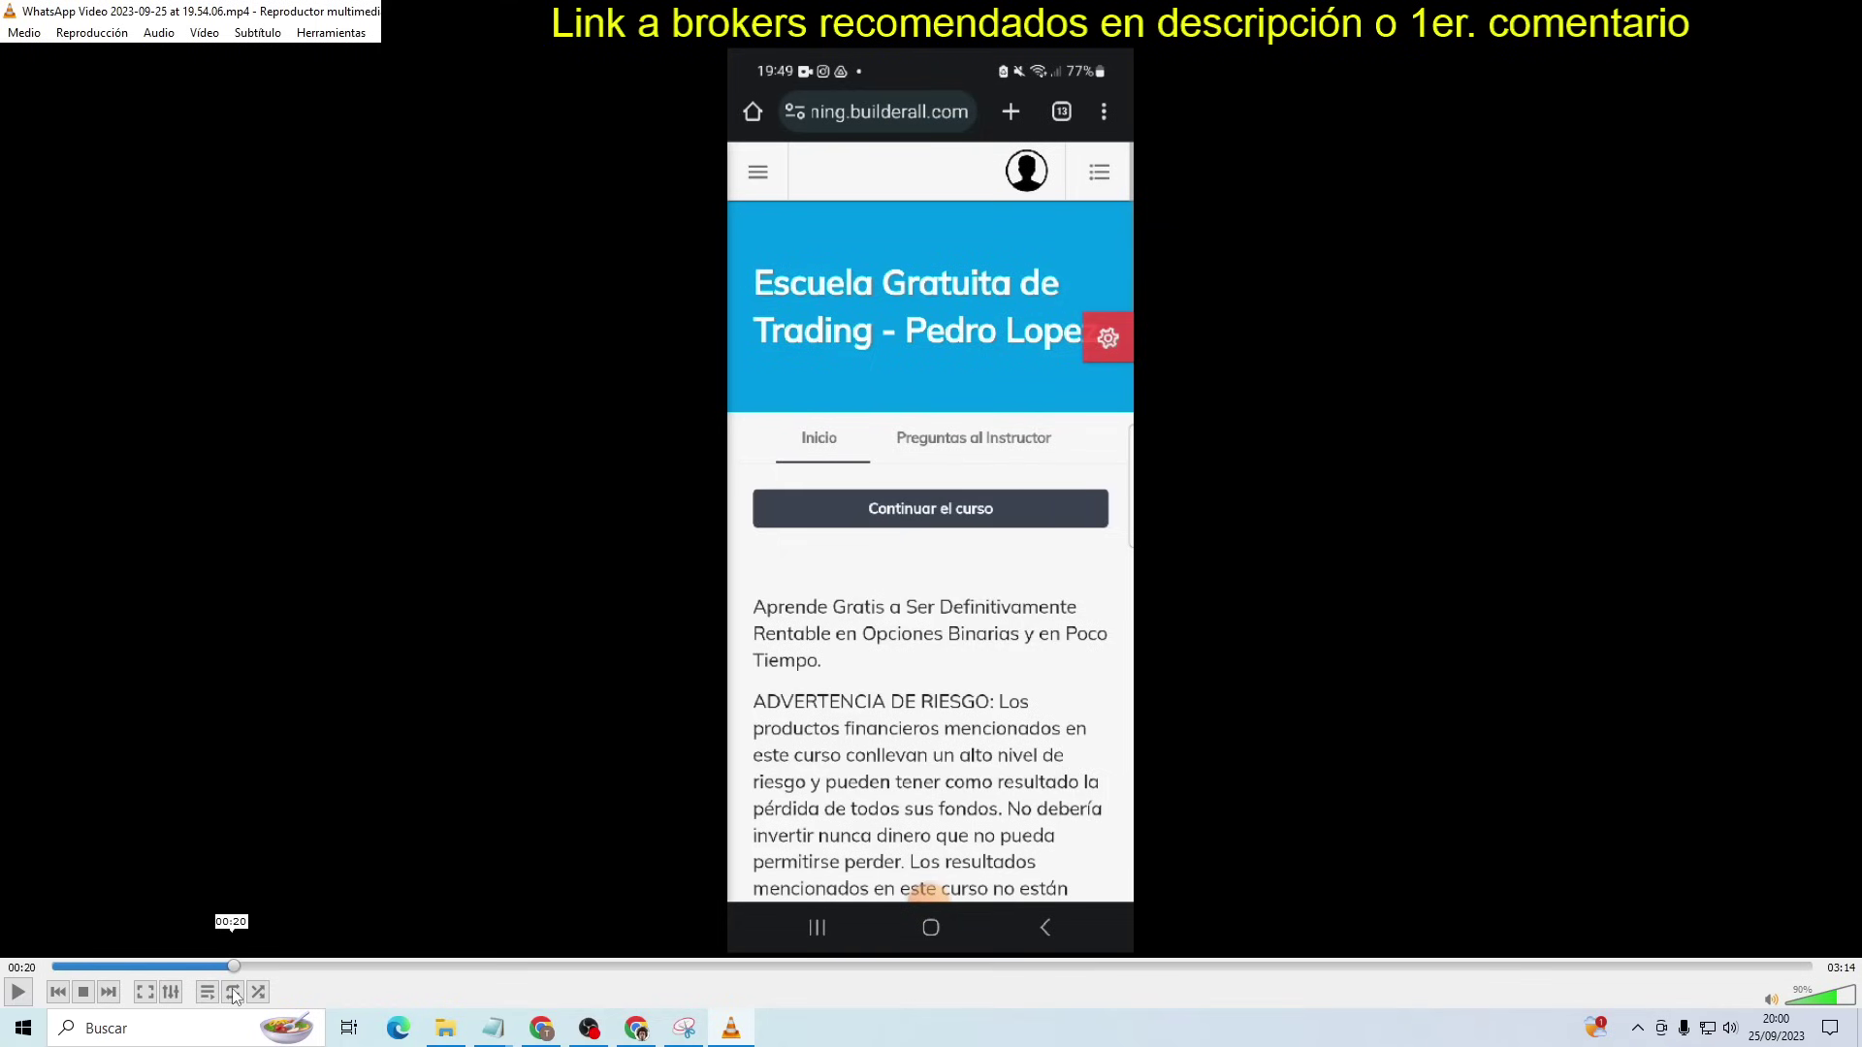
drag(233, 996, 326, 1014)
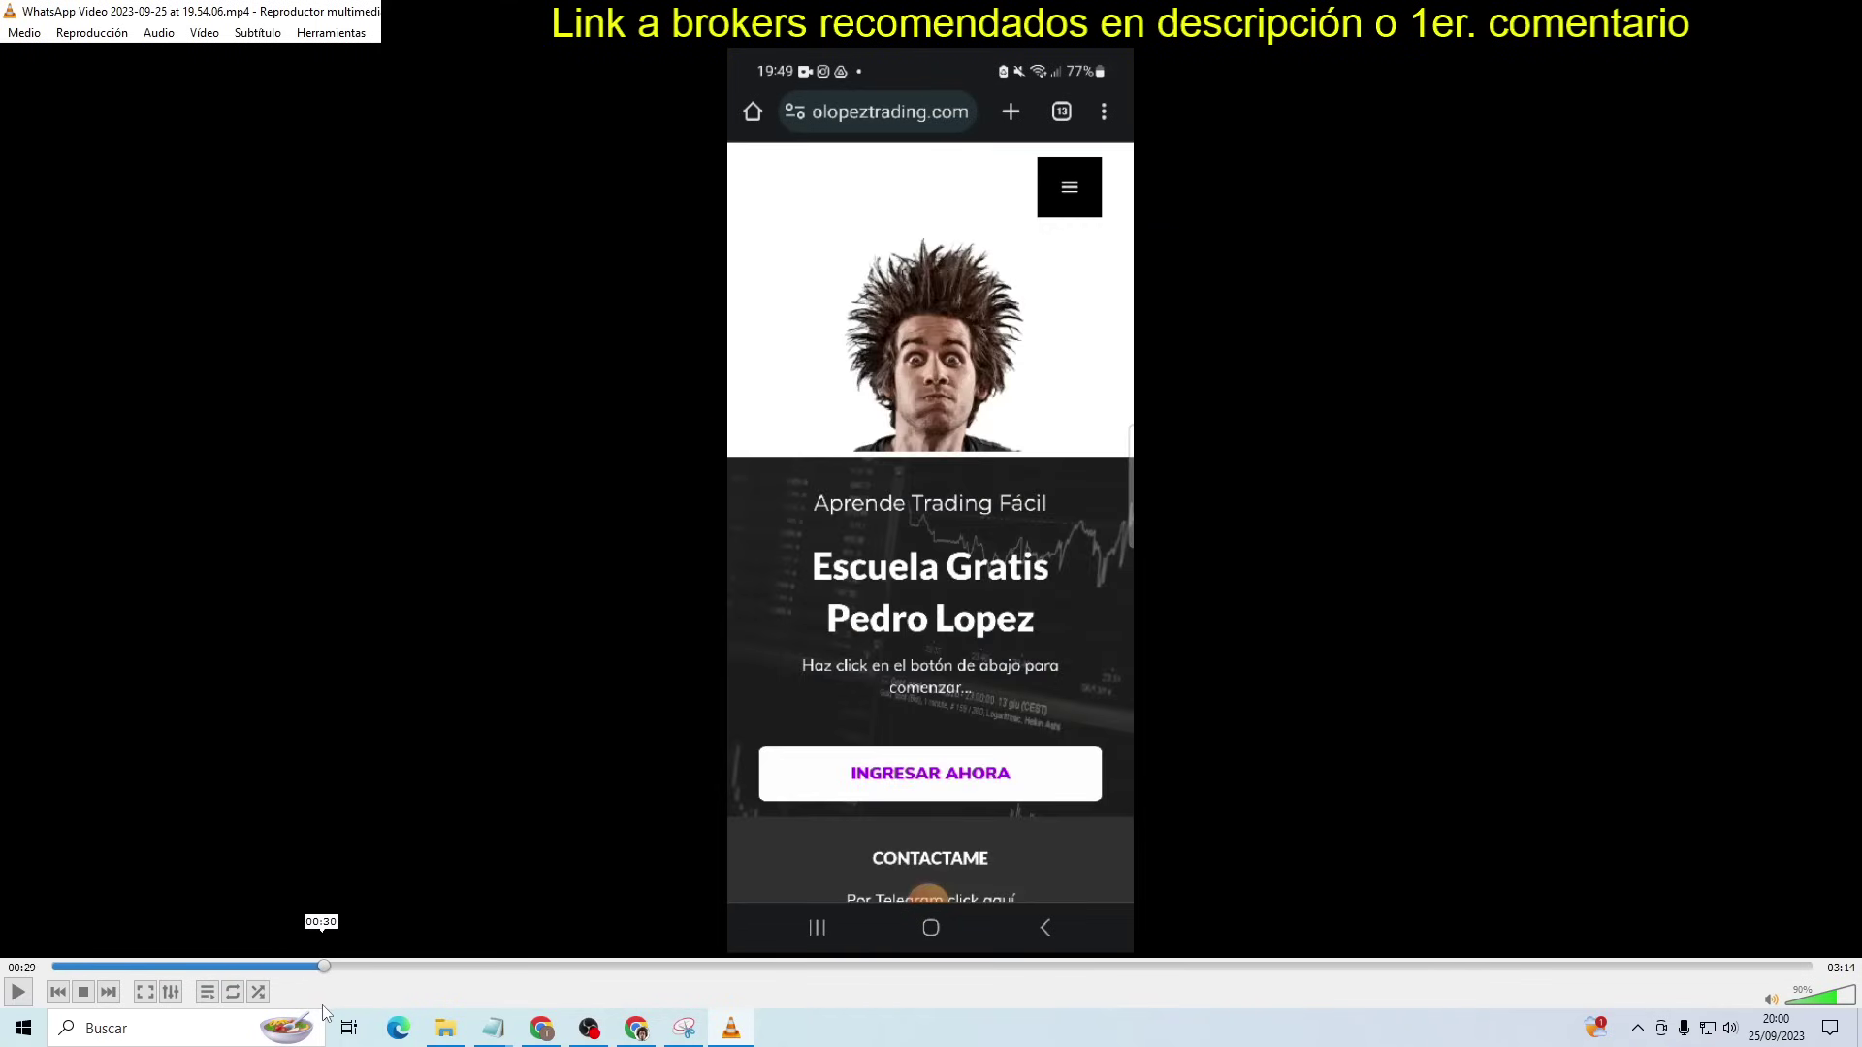
drag(322, 1005, 367, 1025)
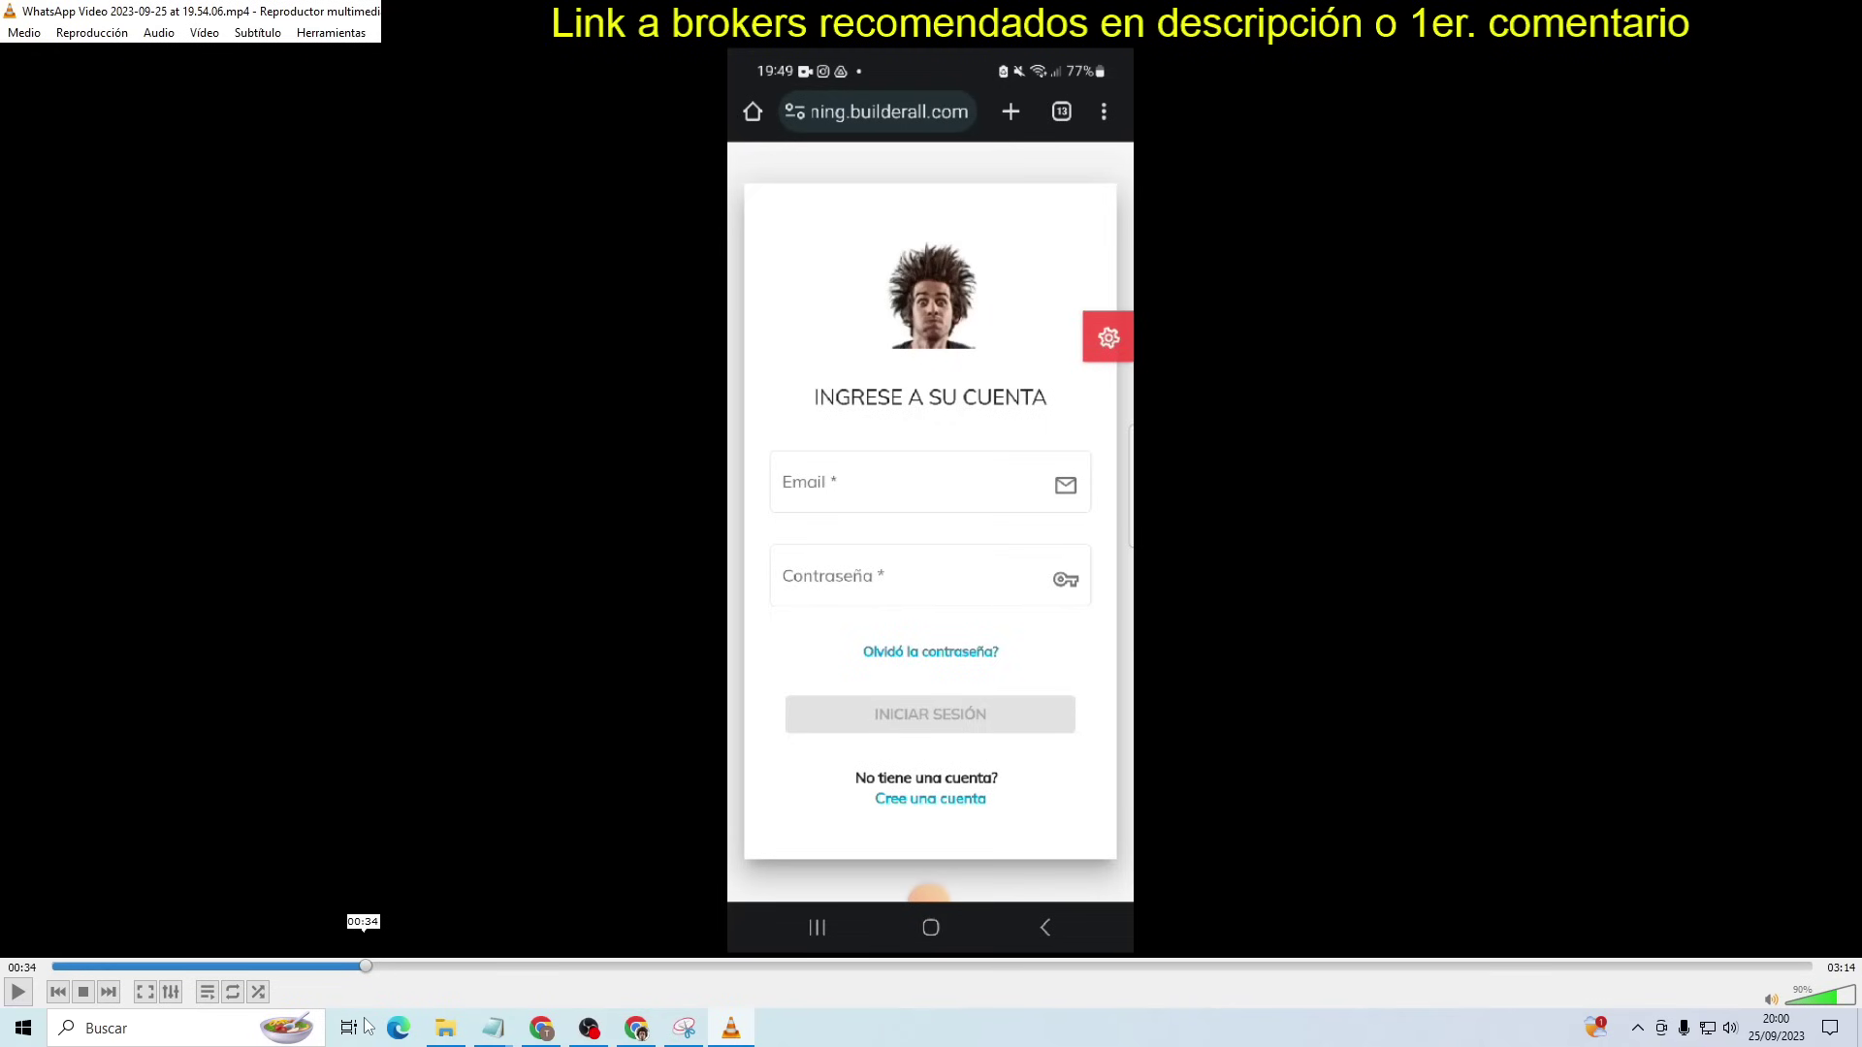
drag(366, 1026, 335, 1017)
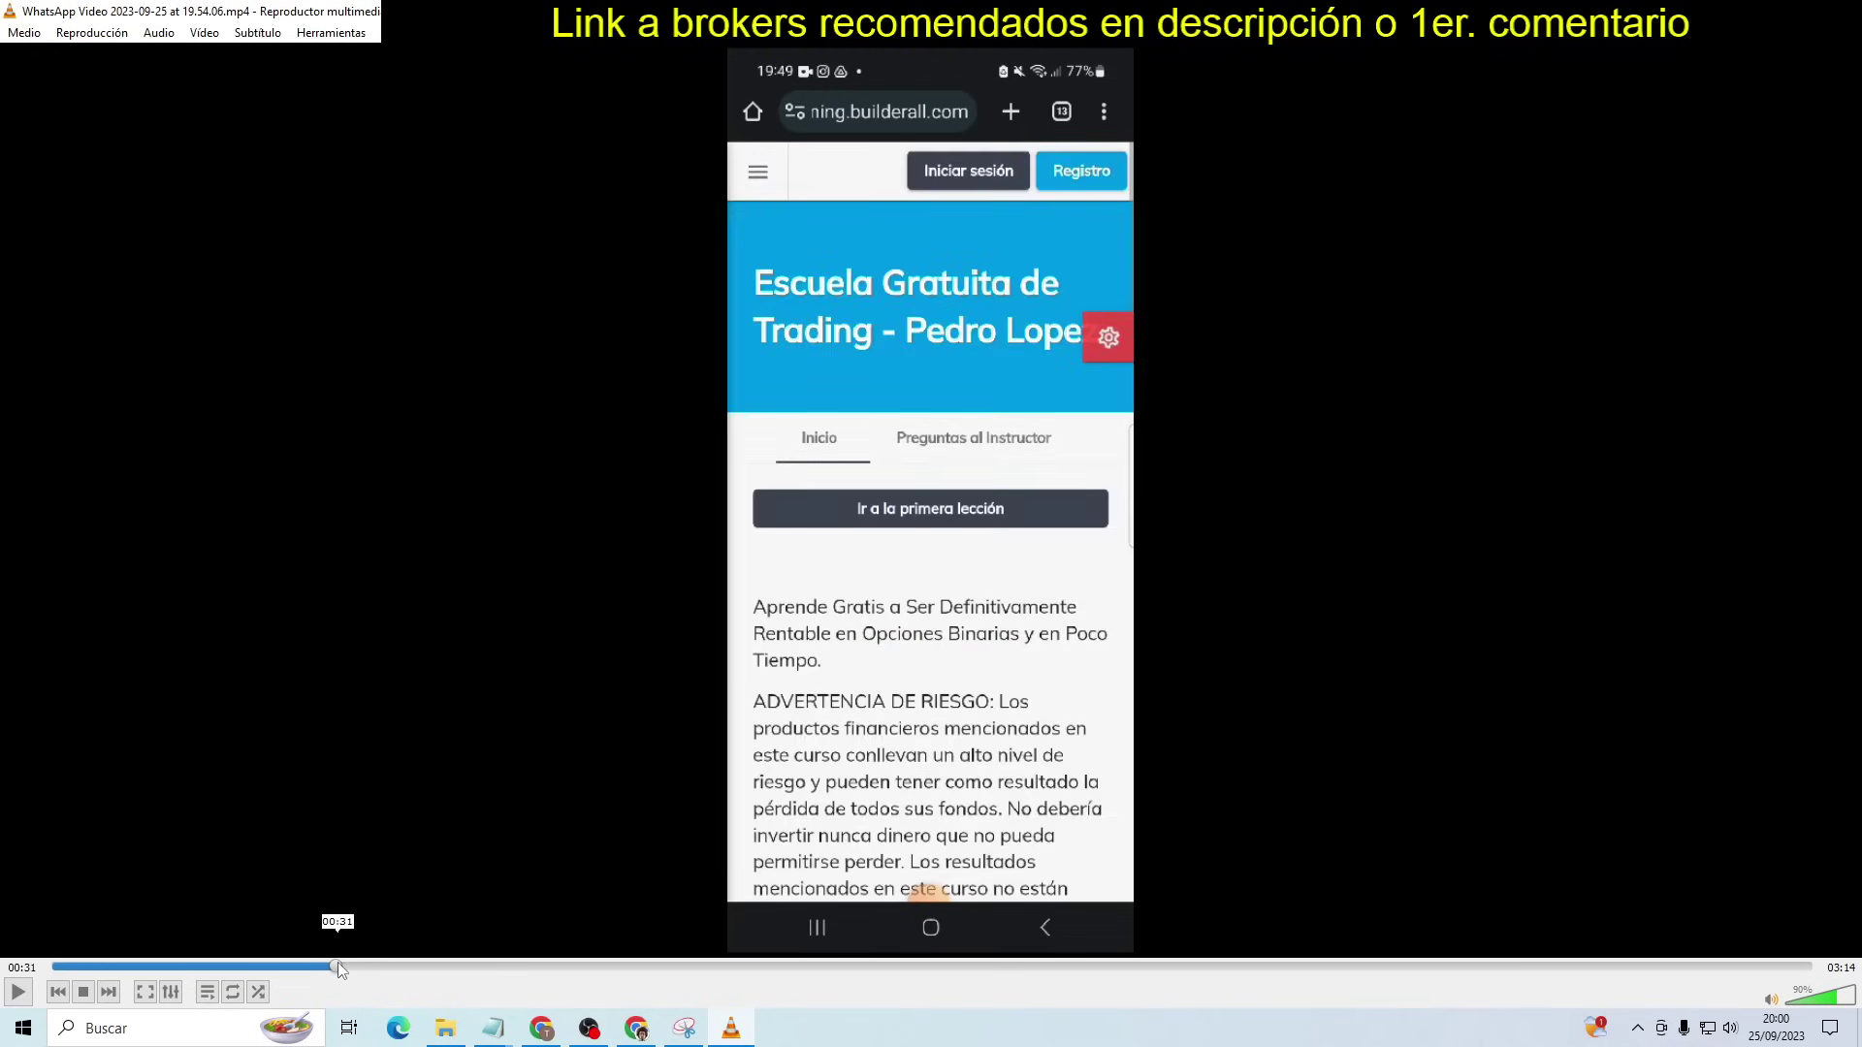
drag(347, 968, 397, 967)
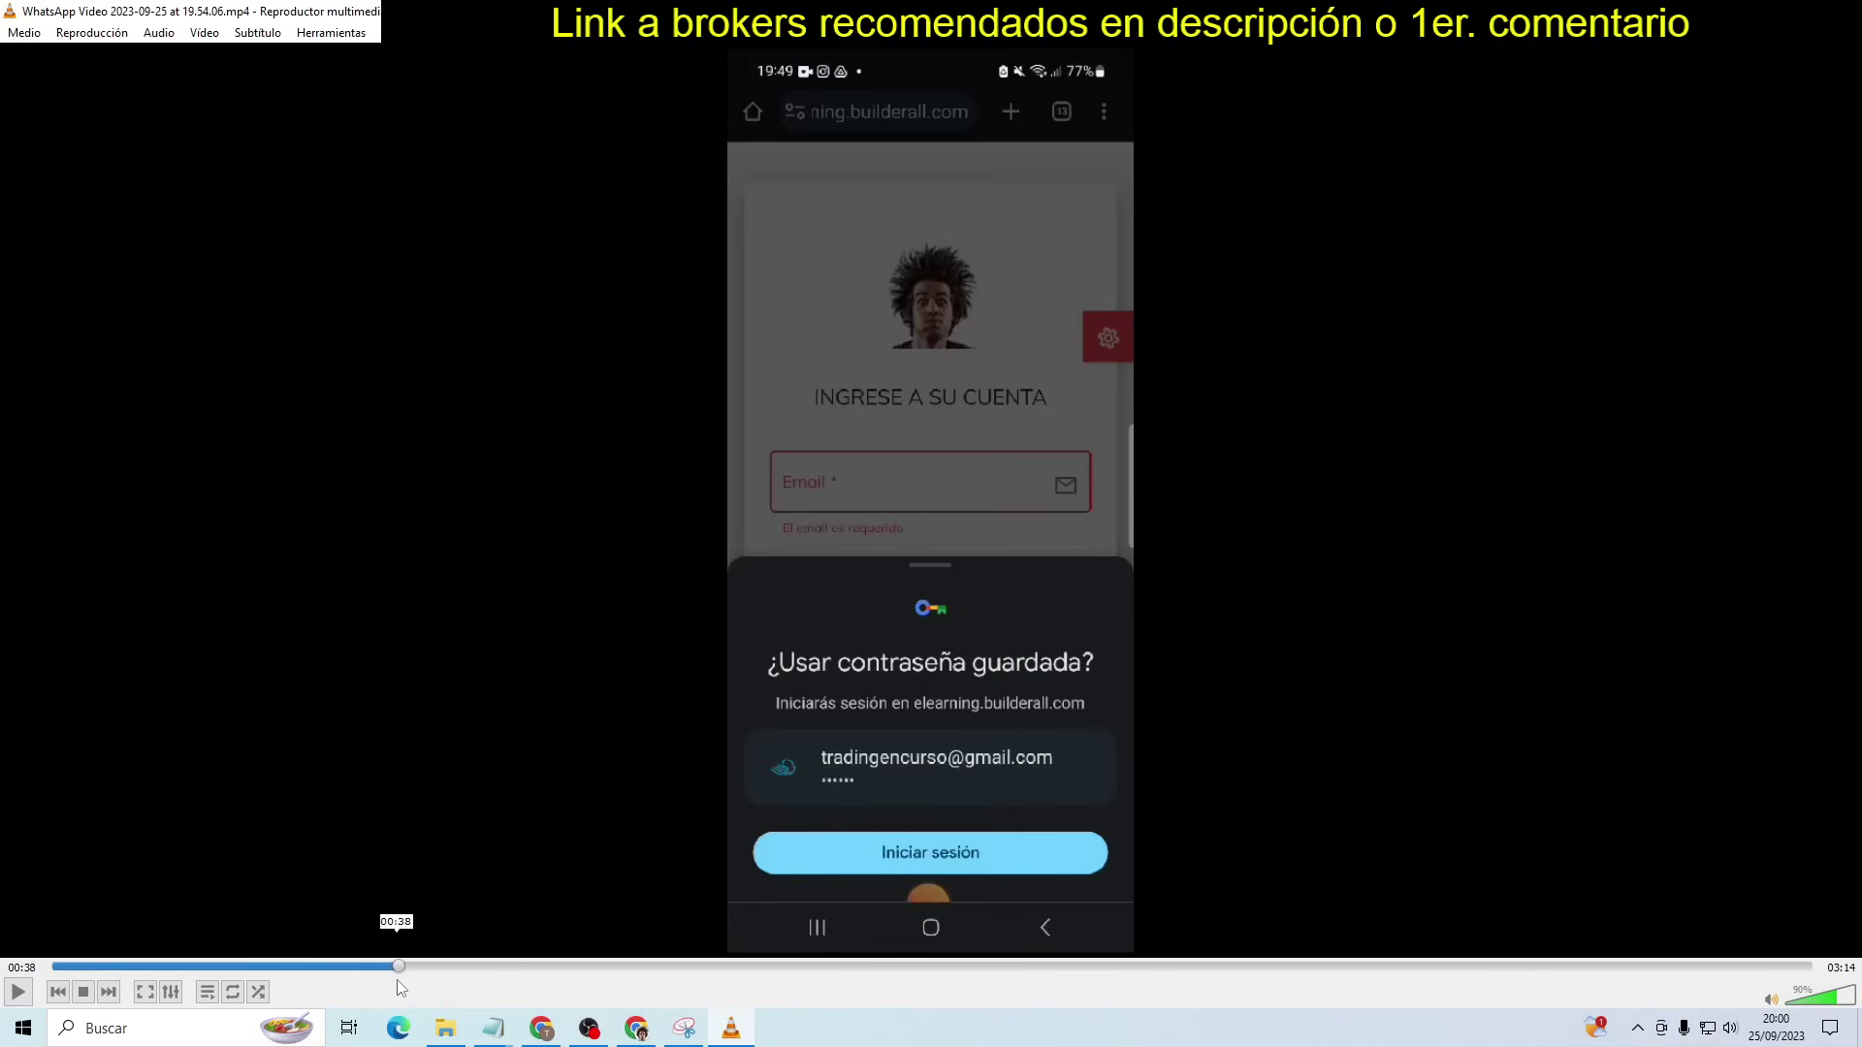
Seek to about 00:41, showing the 'Escuela Gratuita de Trading - Pedro Lopez' home page
drag(398, 981, 425, 987)
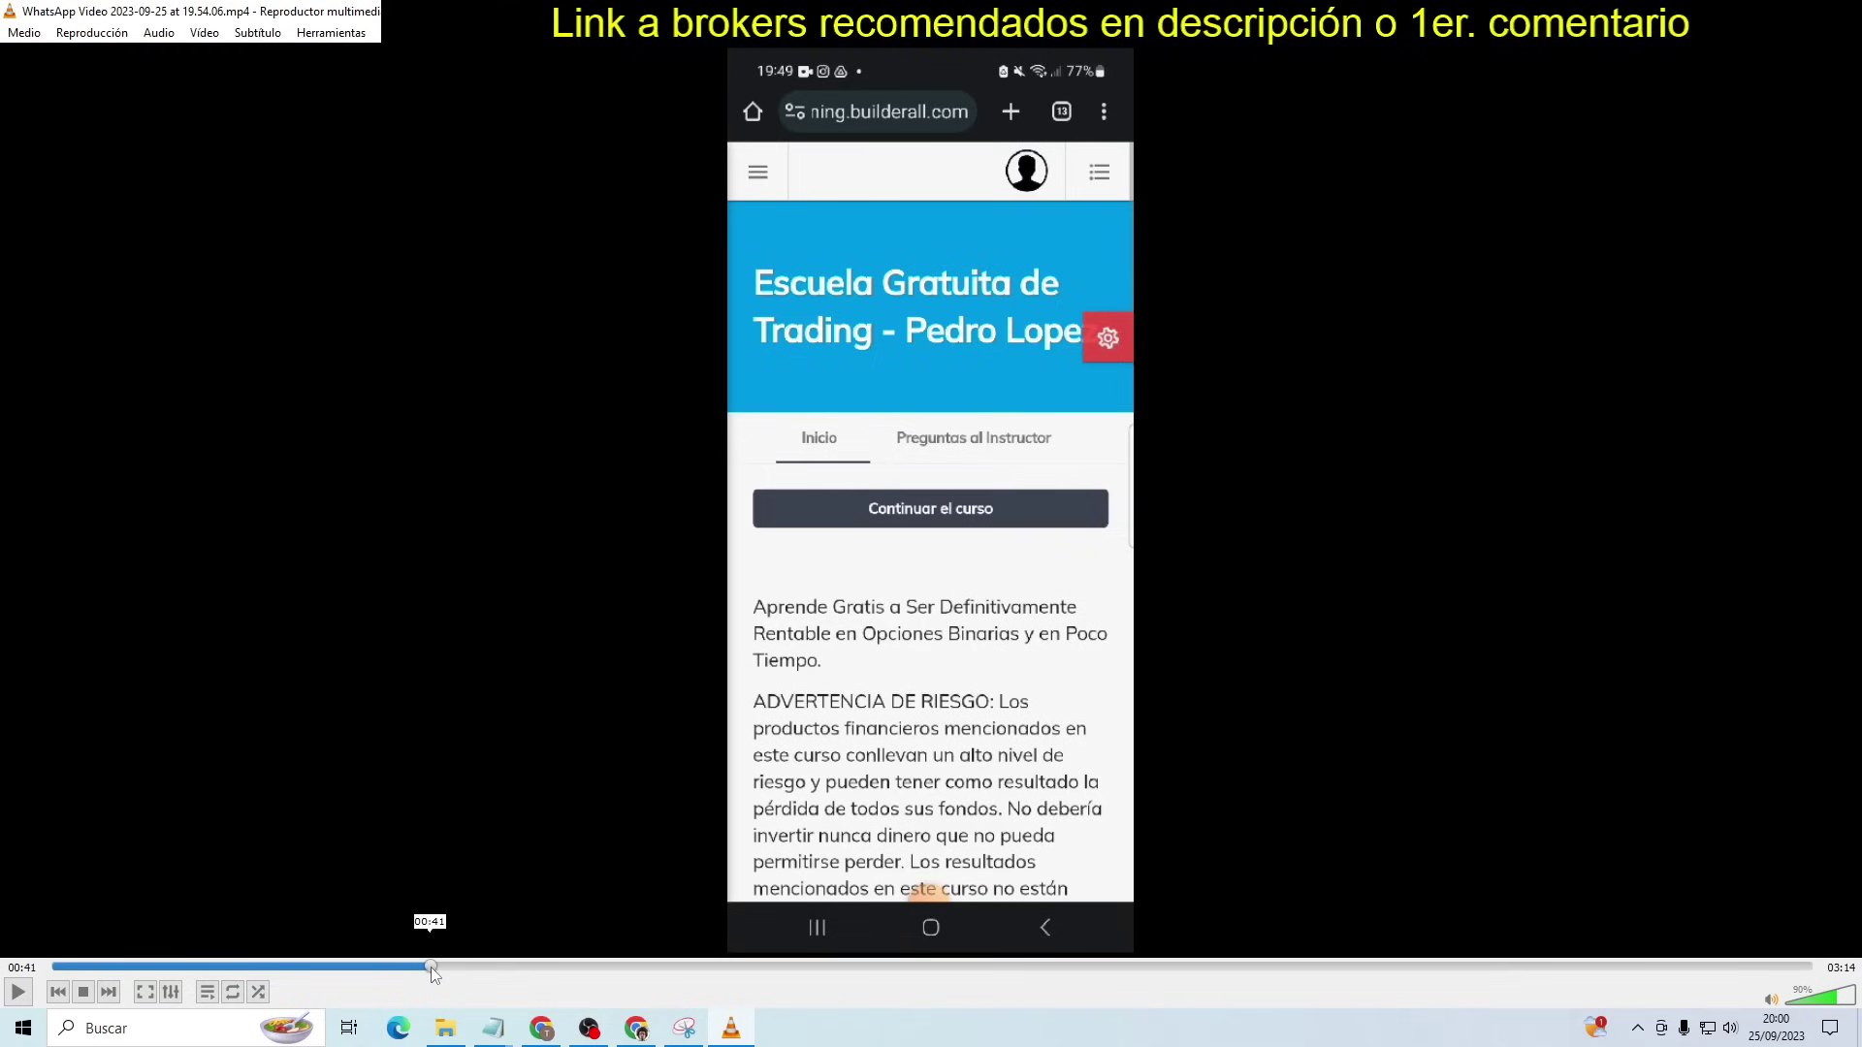
Seek through the side-menu footage to 00:53, the 'Planilla de Gestión PRO (Masaniello)' lesson page
click(462, 967)
click(475, 967)
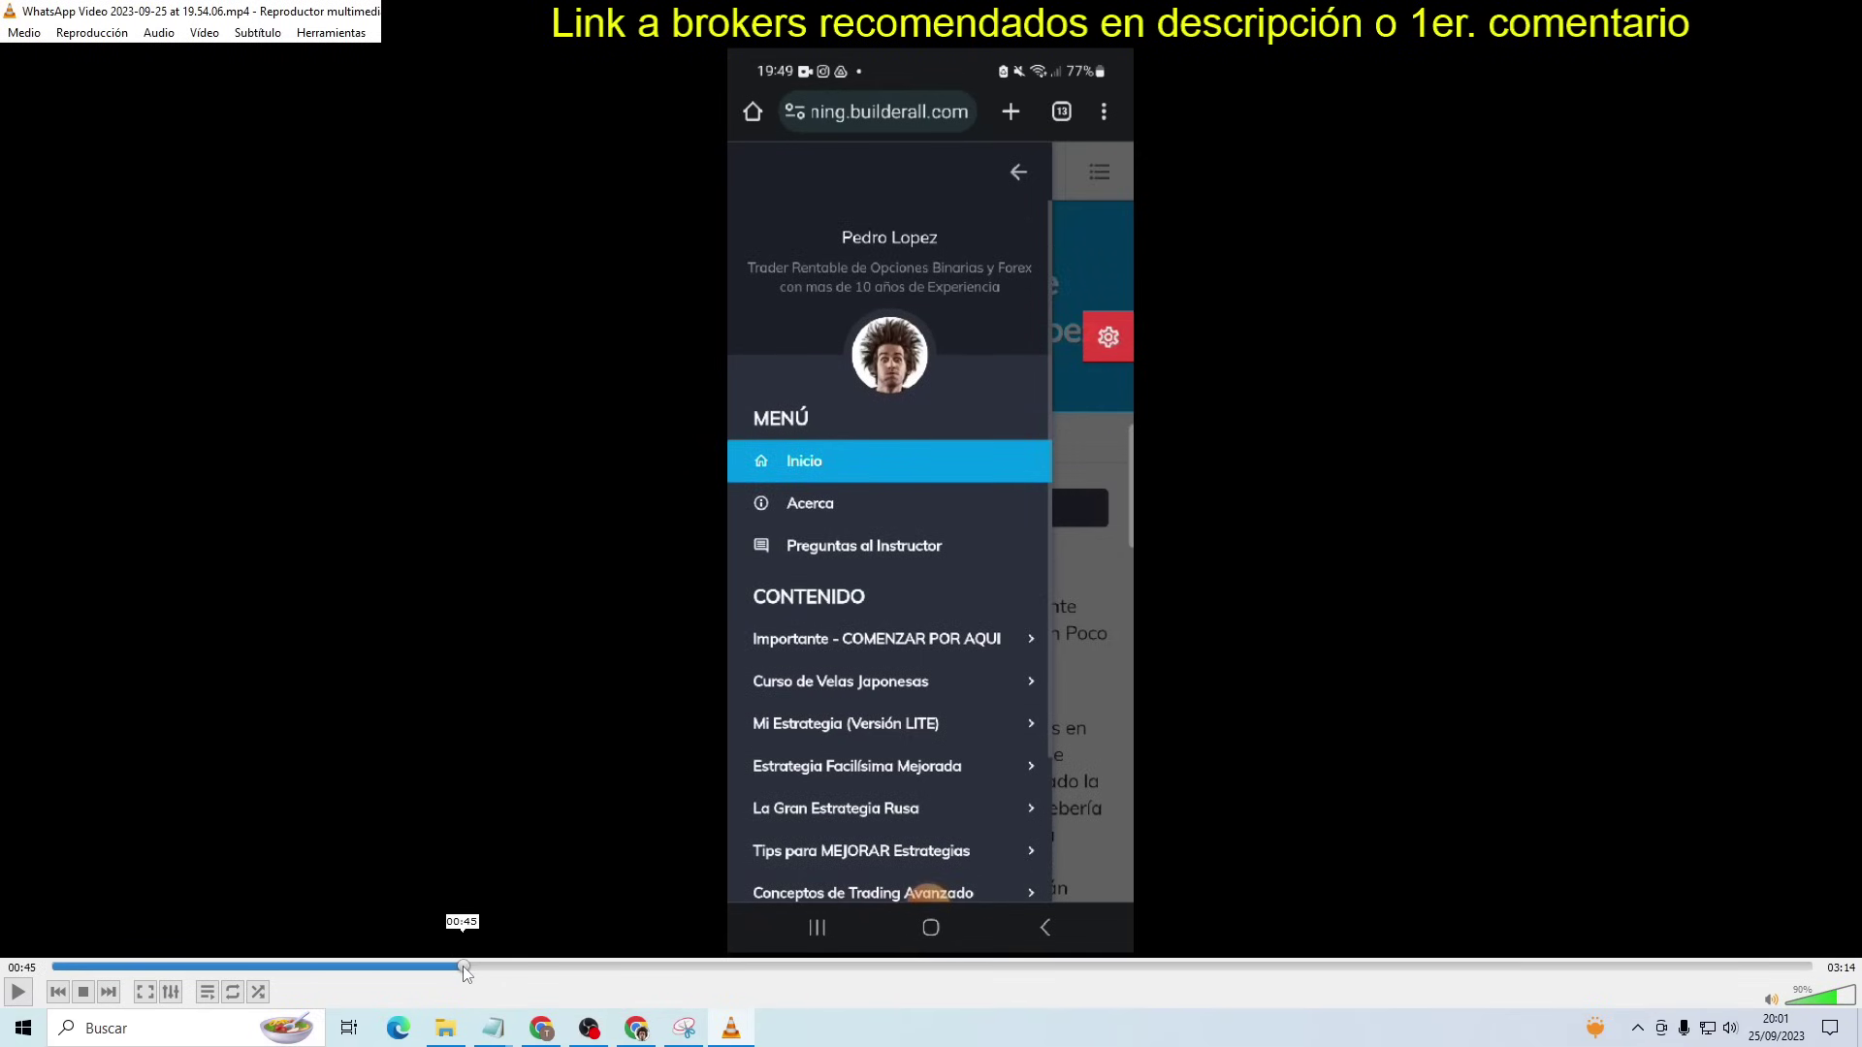
click(456, 968)
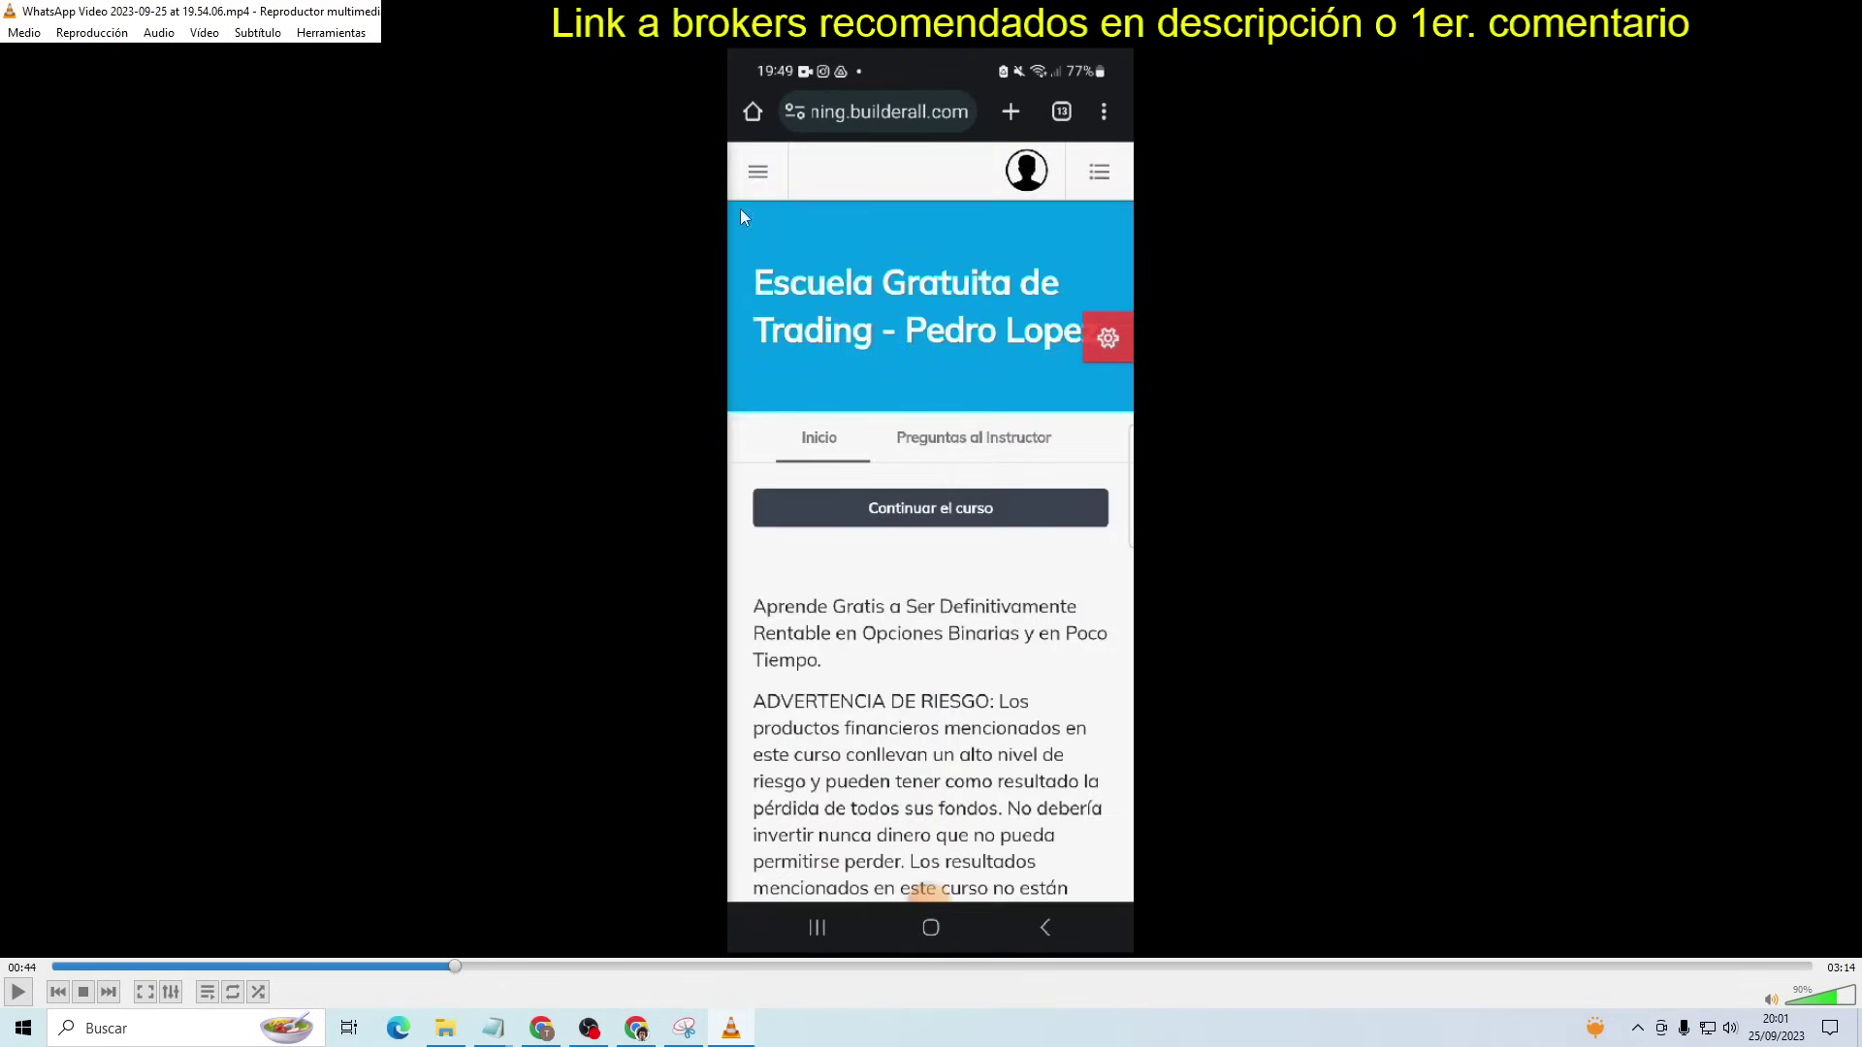
click(463, 968)
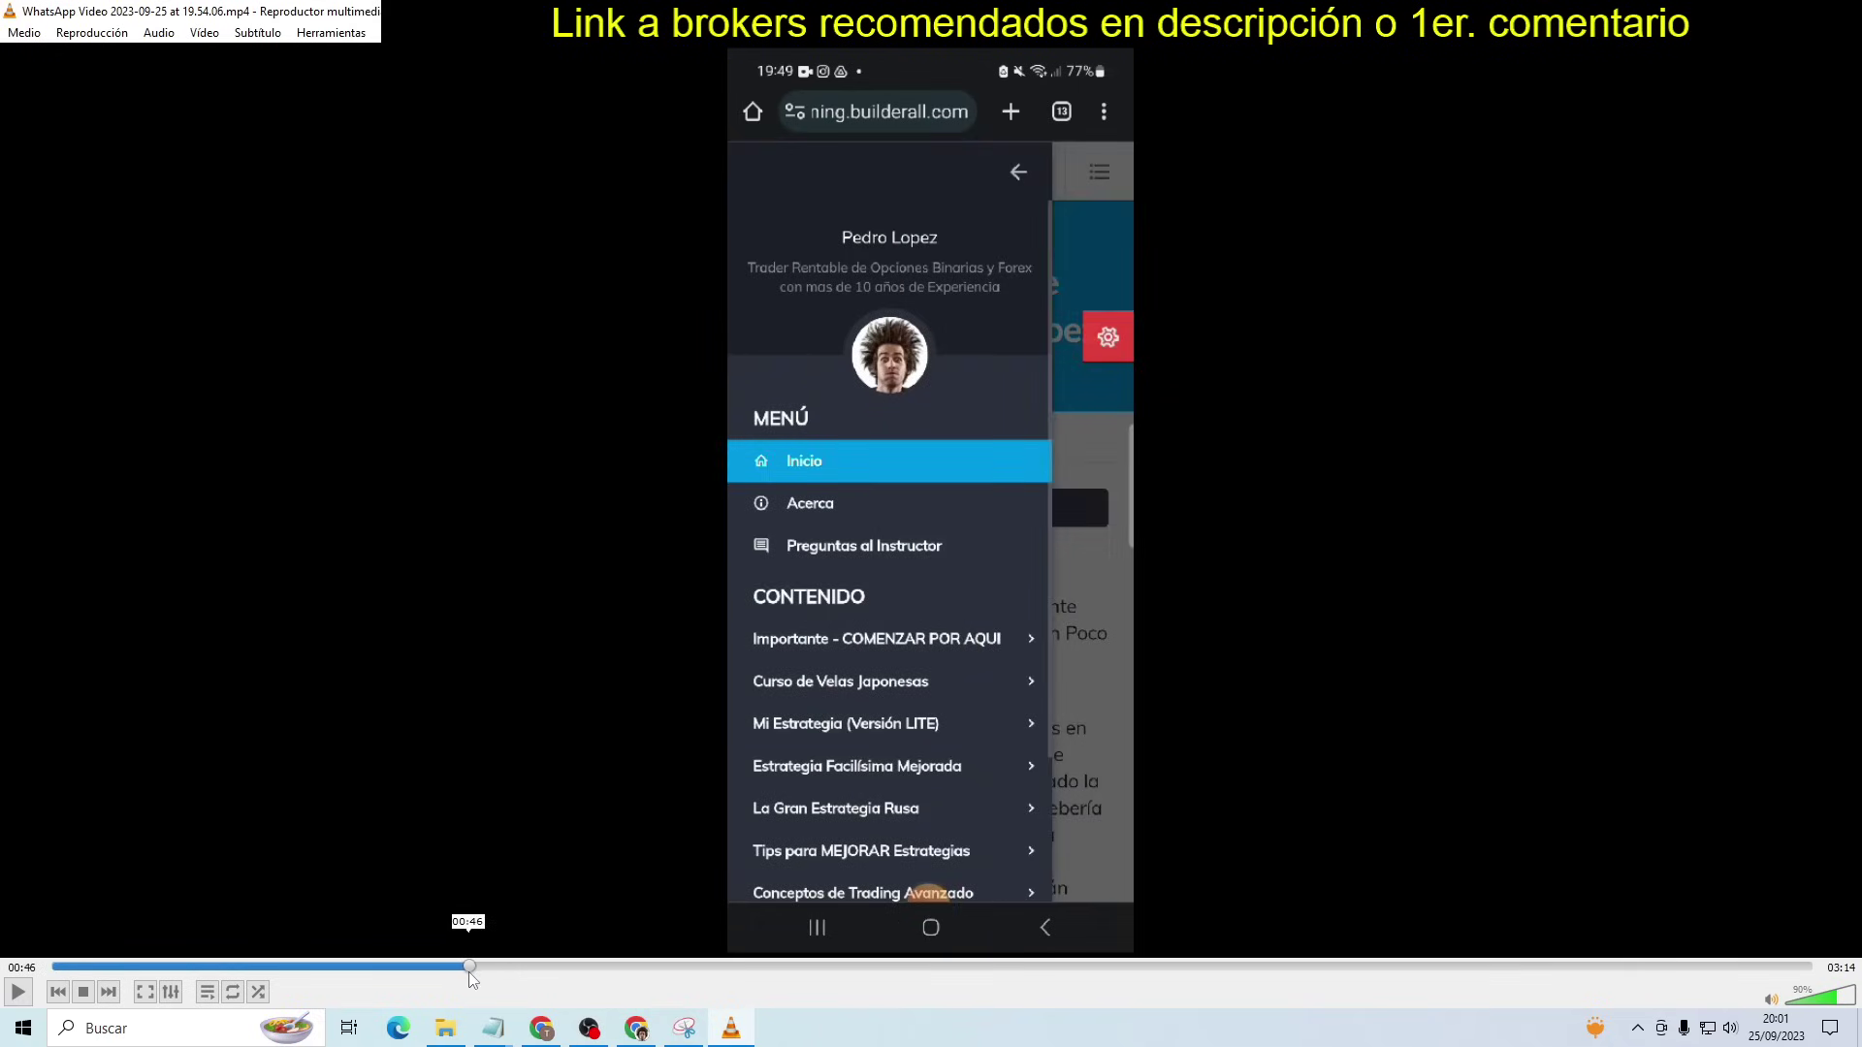
drag(468, 971, 504, 972)
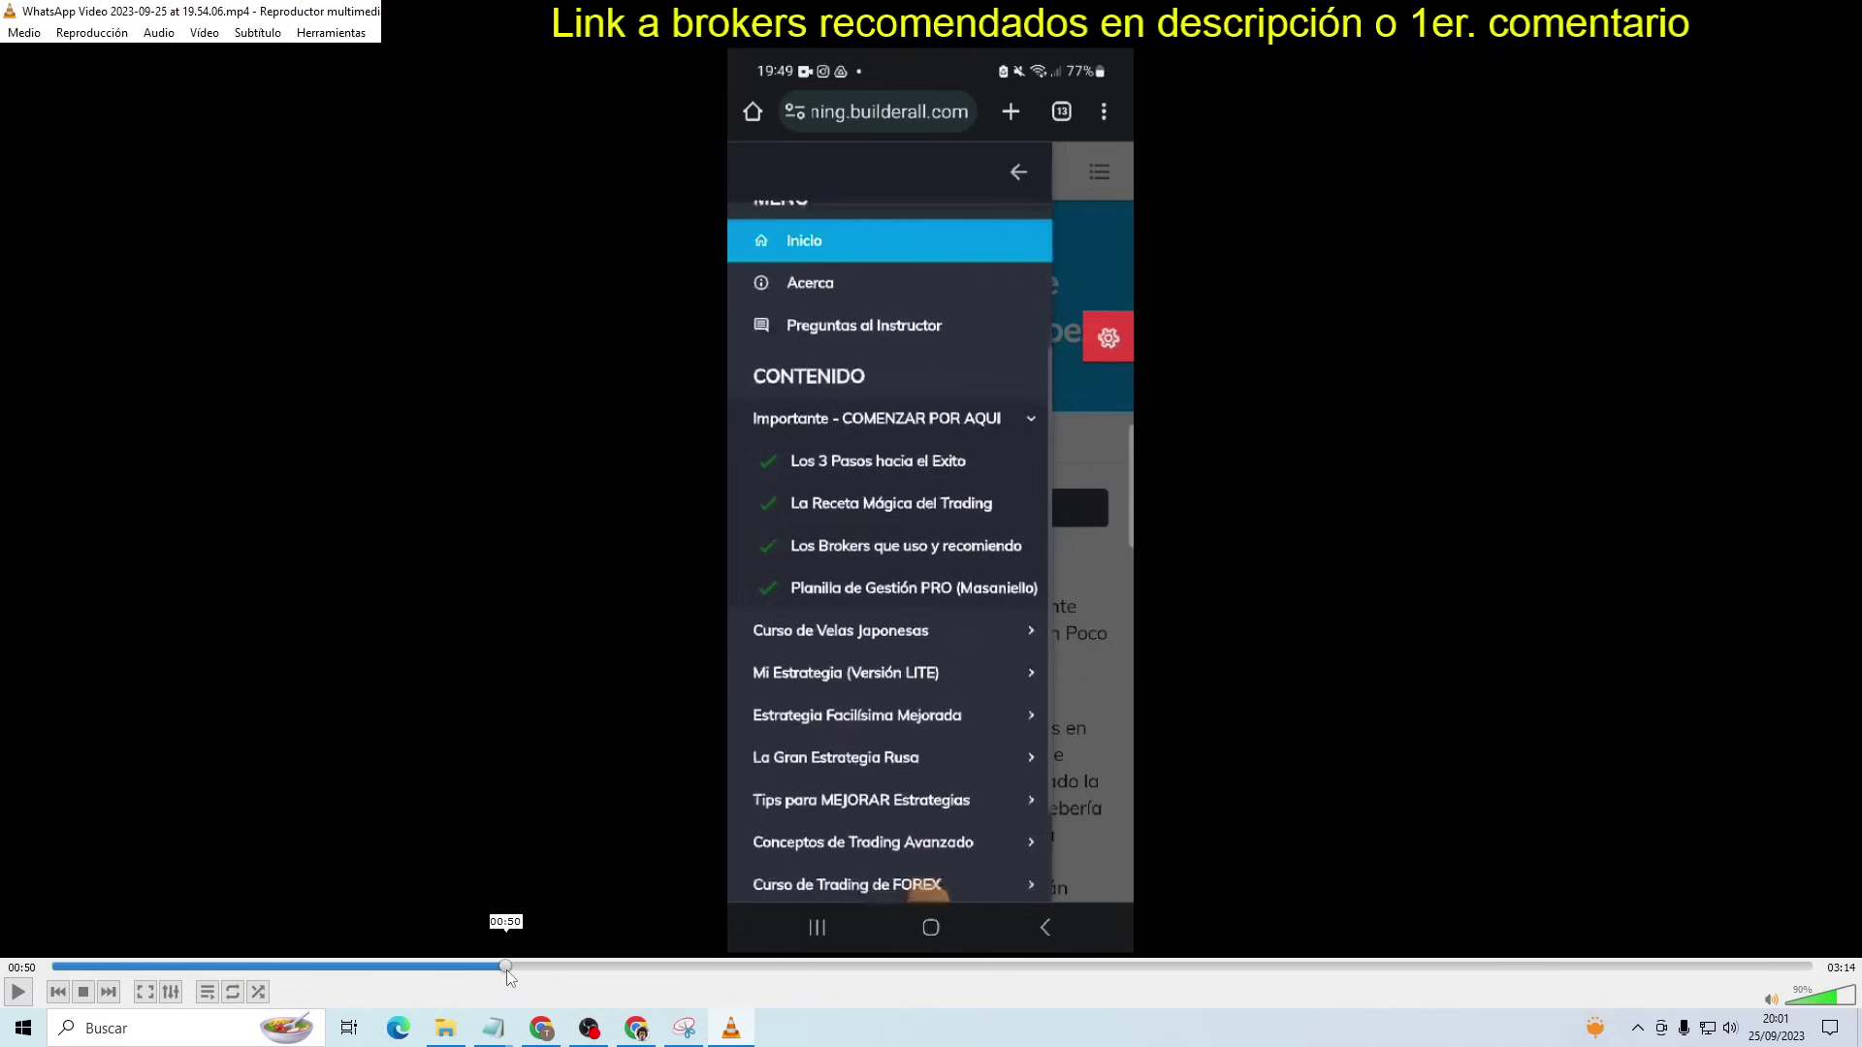
drag(516, 970, 524, 972)
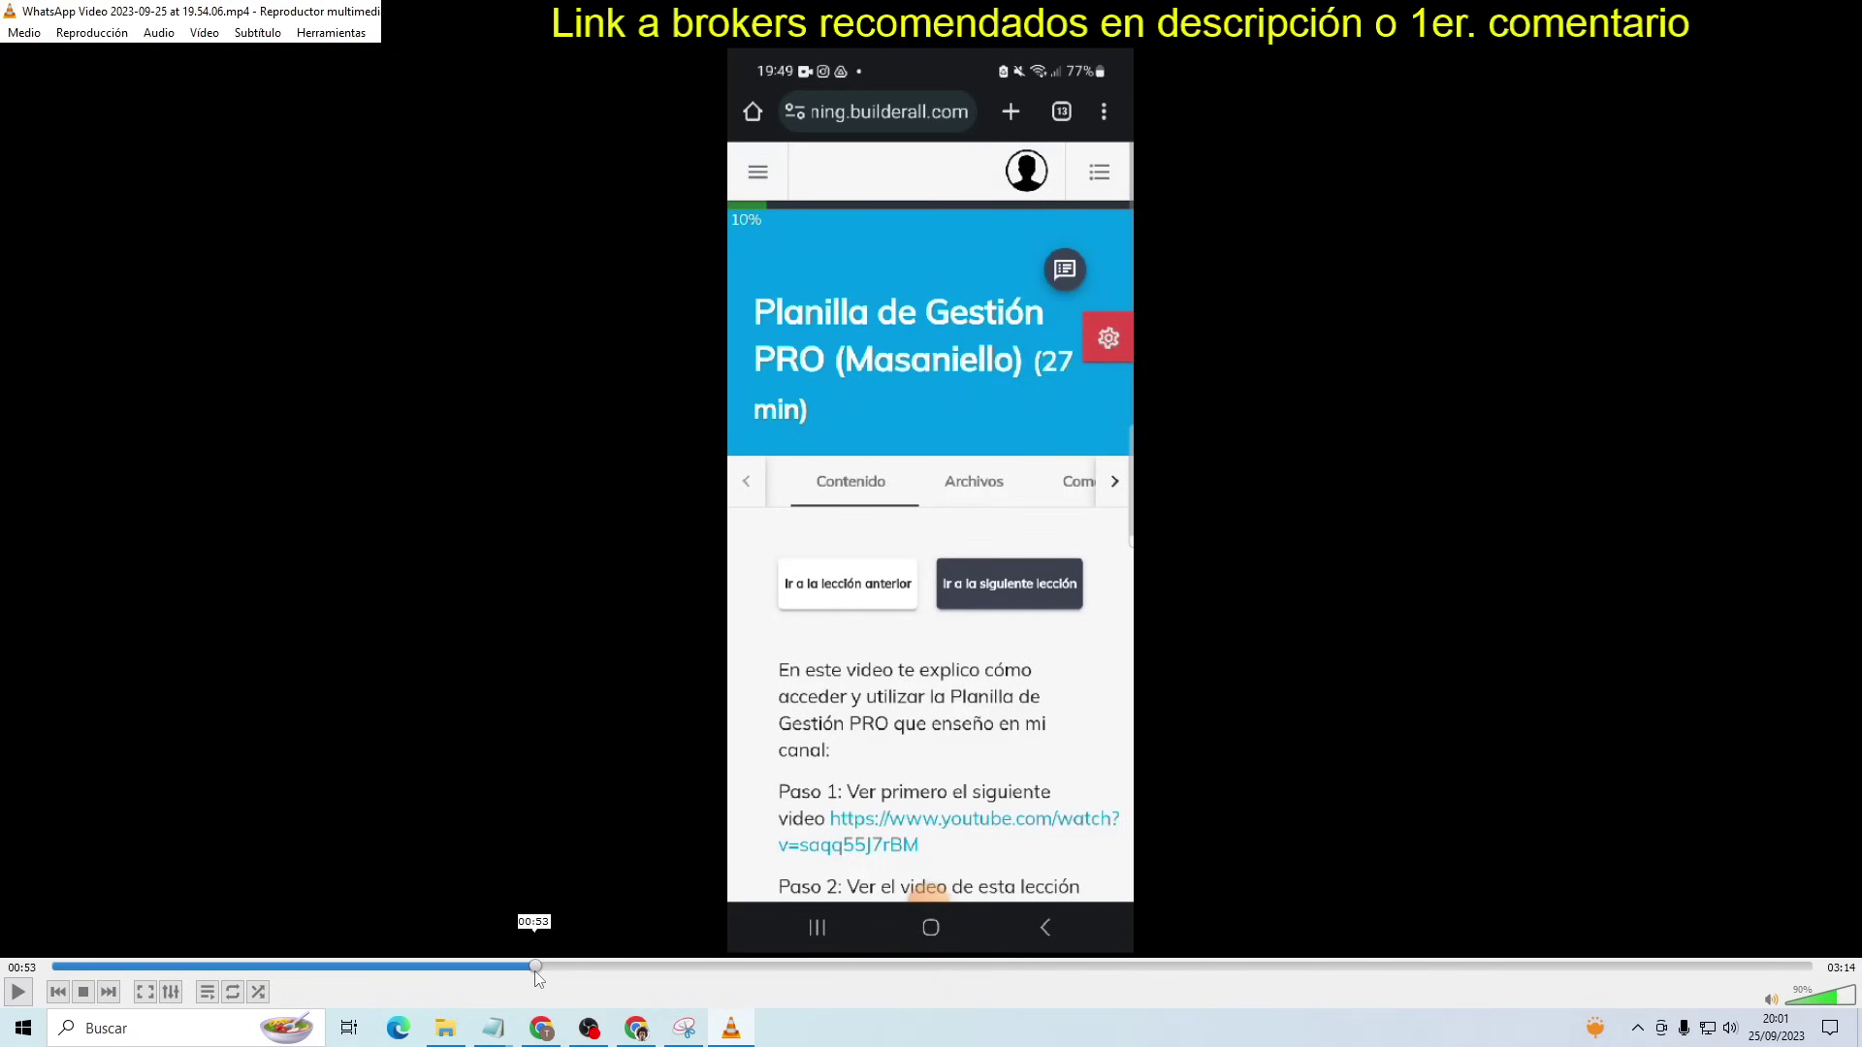
Seek to 01:24, where the phone's Calculator sheet shows a €181,22 first investment
drag(523, 971, 549, 969)
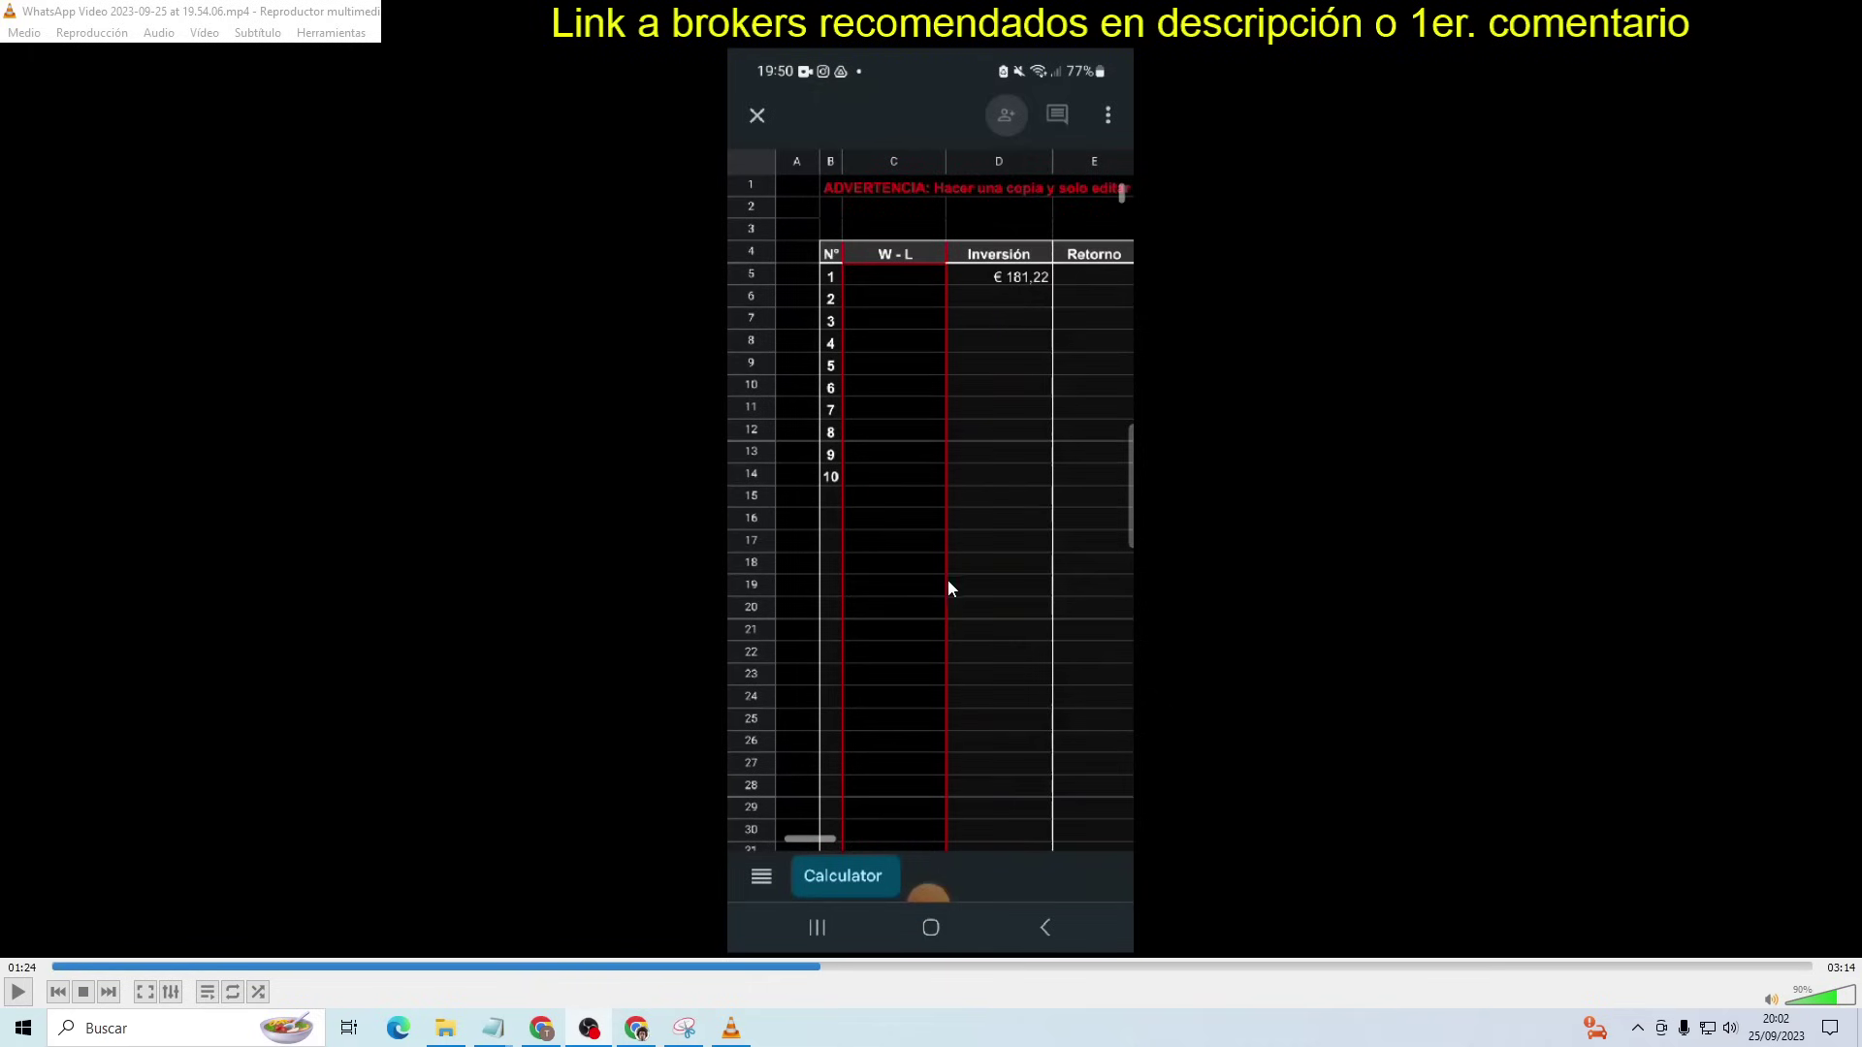
Focus the VLC player and seek to about 01:45, where the sheet's three-dots menu is open
click(820, 966)
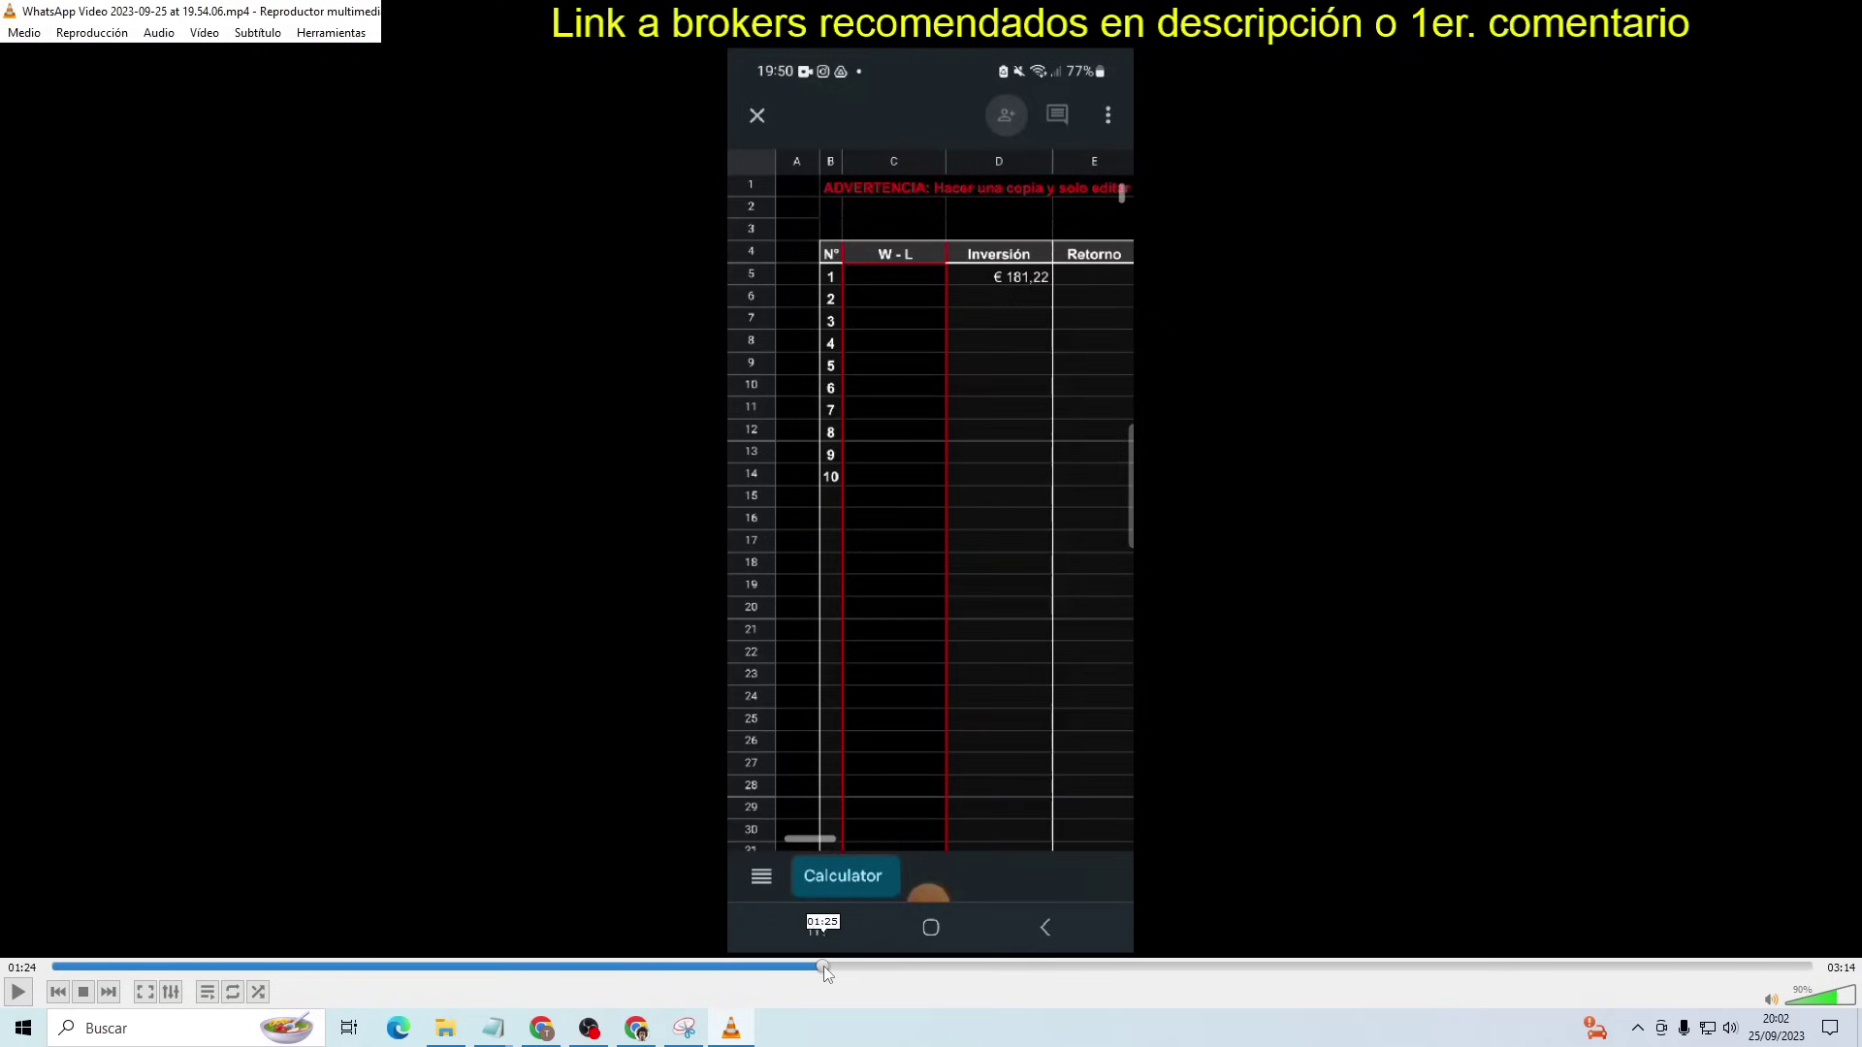
mouse_move(824, 966)
mouse_down()
mouse_move(945, 981)
mouse_move(930, 980)
mouse_up()
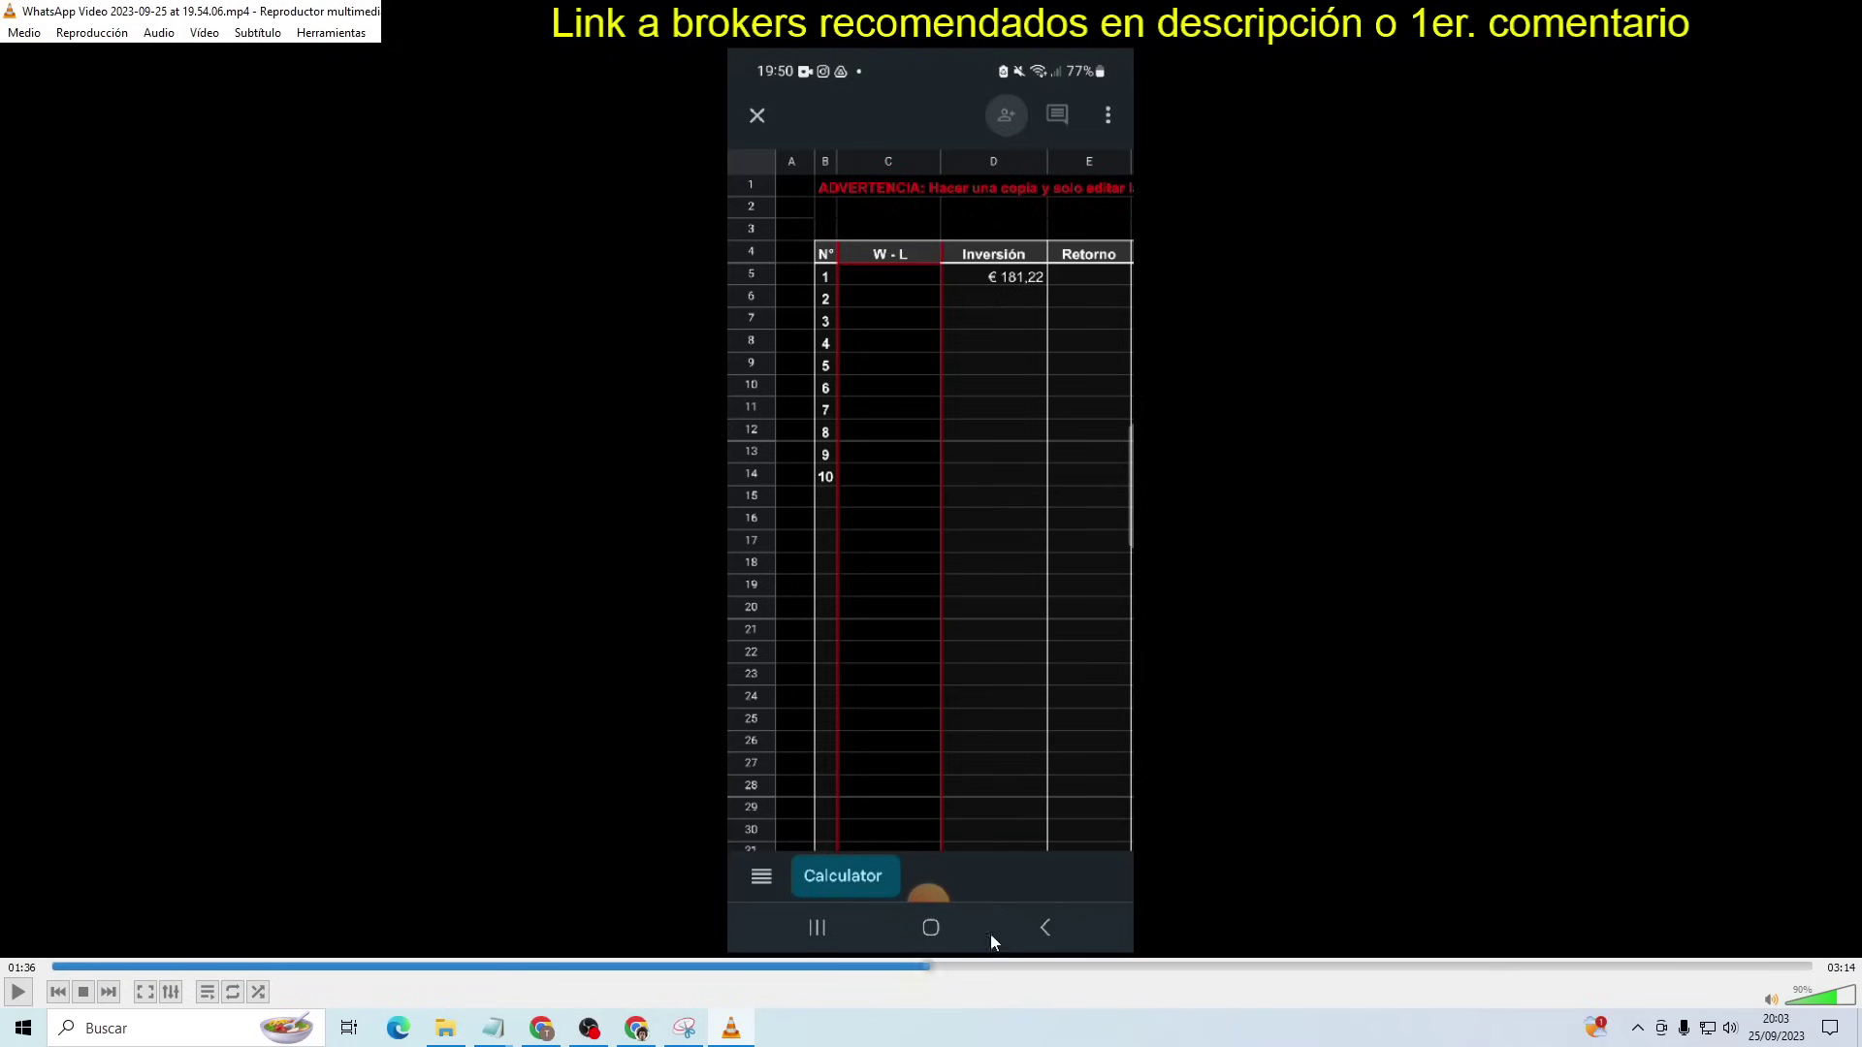
mouse_move(929, 968)
drag(929, 968, 1005, 968)
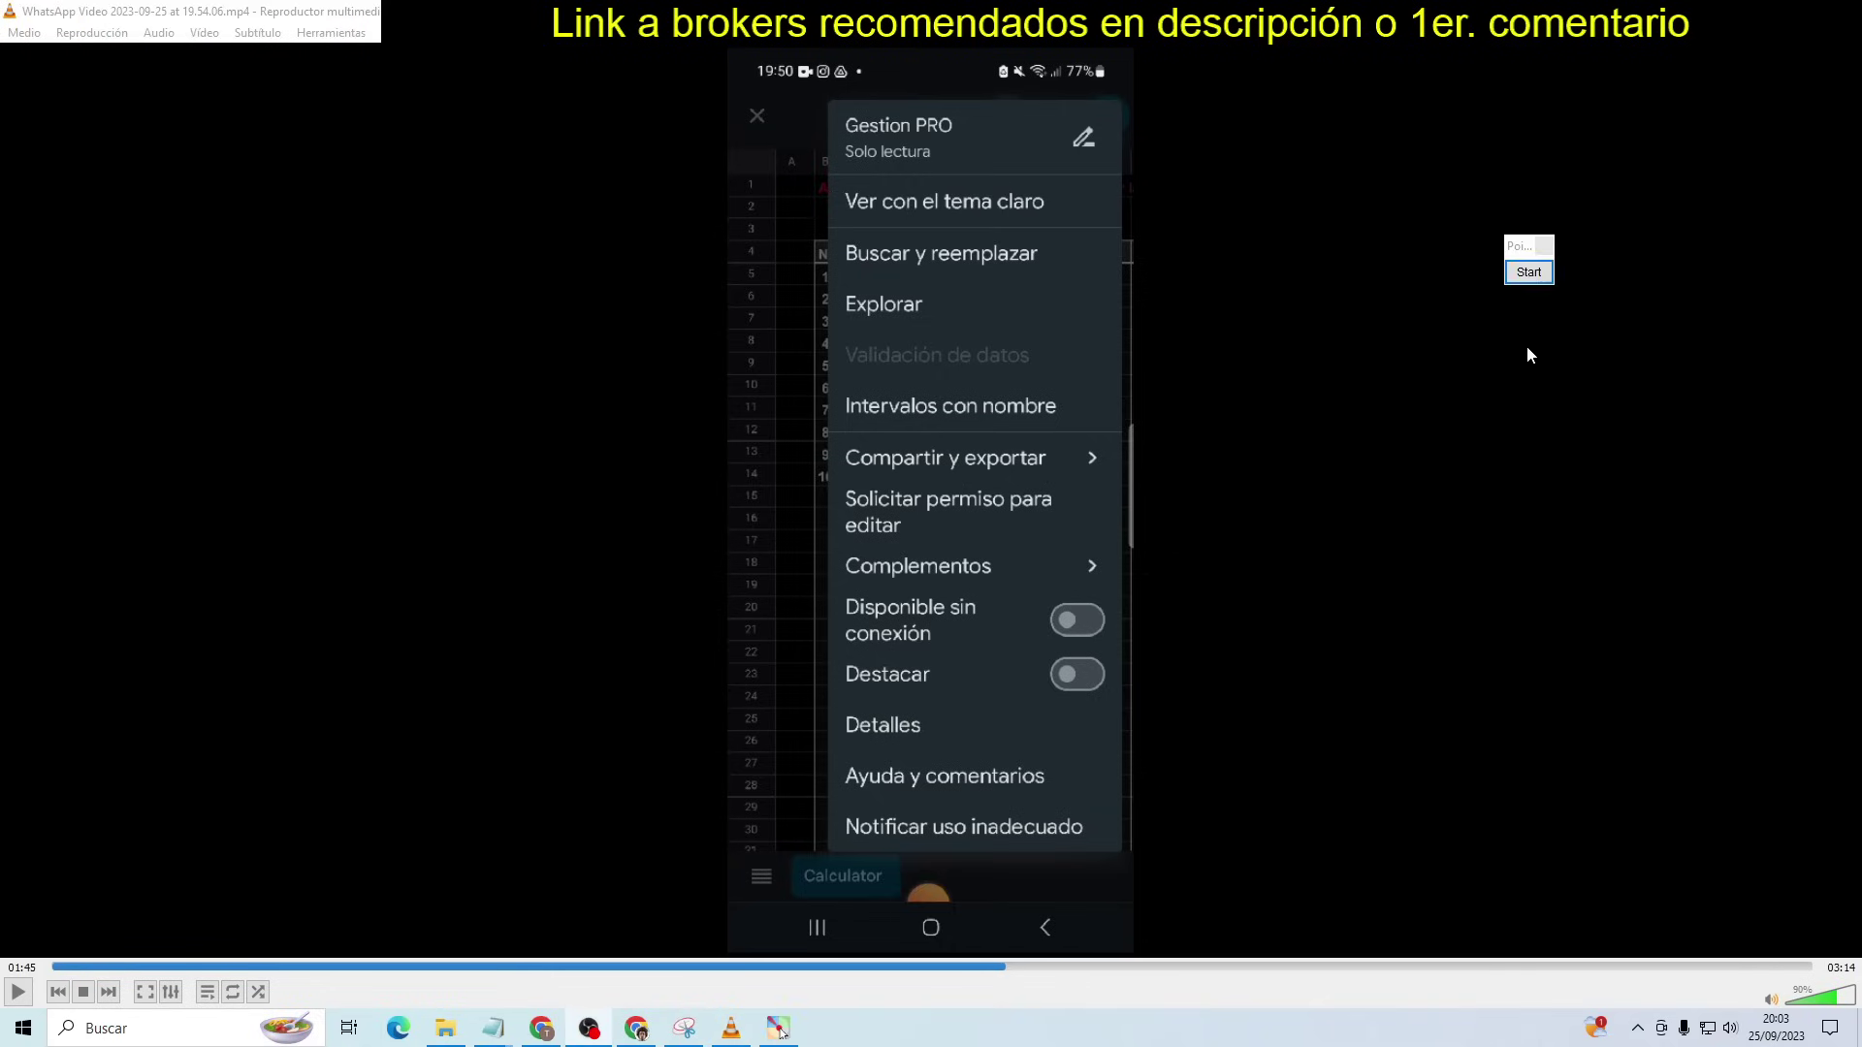
Annotate the screen by underlining the share option and crossing out the edit-permission request
click(1530, 272)
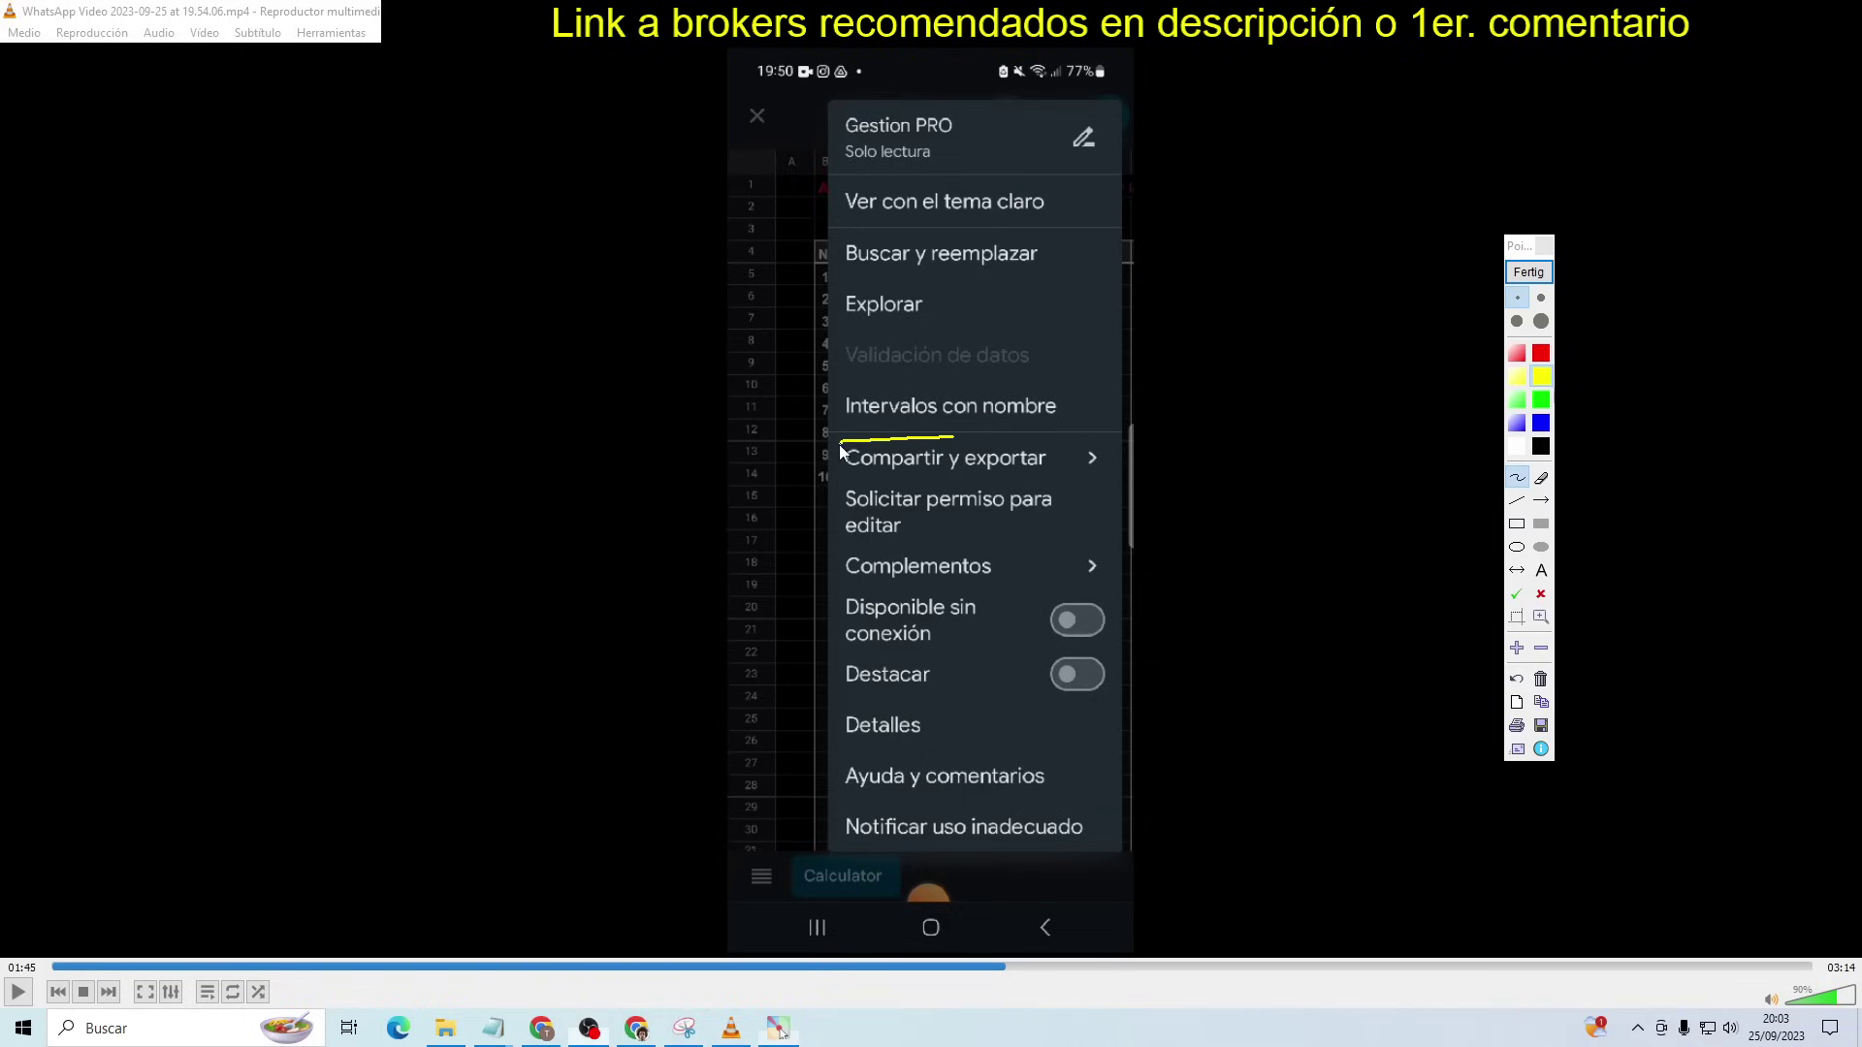
mouse_move(840, 445)
mouse_down()
mouse_move(993, 473)
mouse_move(945, 438)
mouse_up()
mouse_move(968, 503)
mouse_down()
mouse_move(853, 532)
mouse_move(882, 505)
mouse_move(1038, 531)
mouse_up()
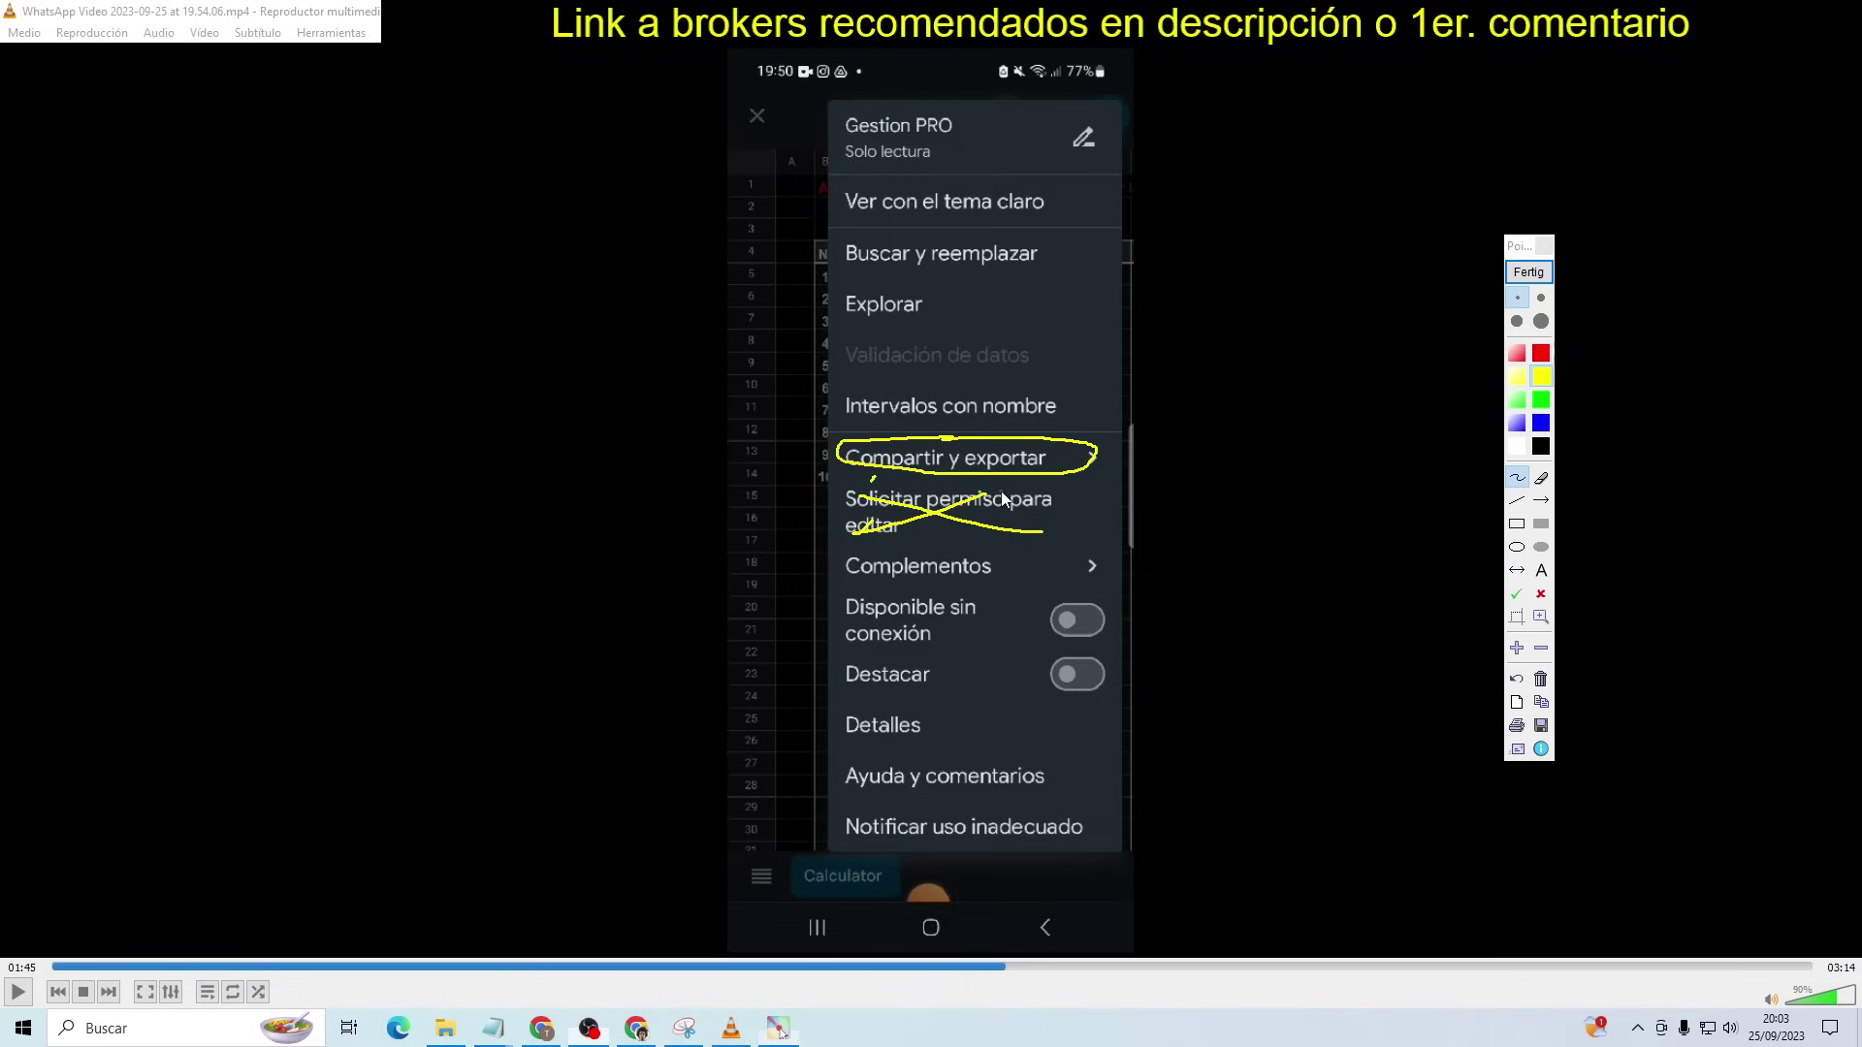
drag(854, 480, 1022, 536)
drag(876, 519, 1063, 550)
click(1529, 273)
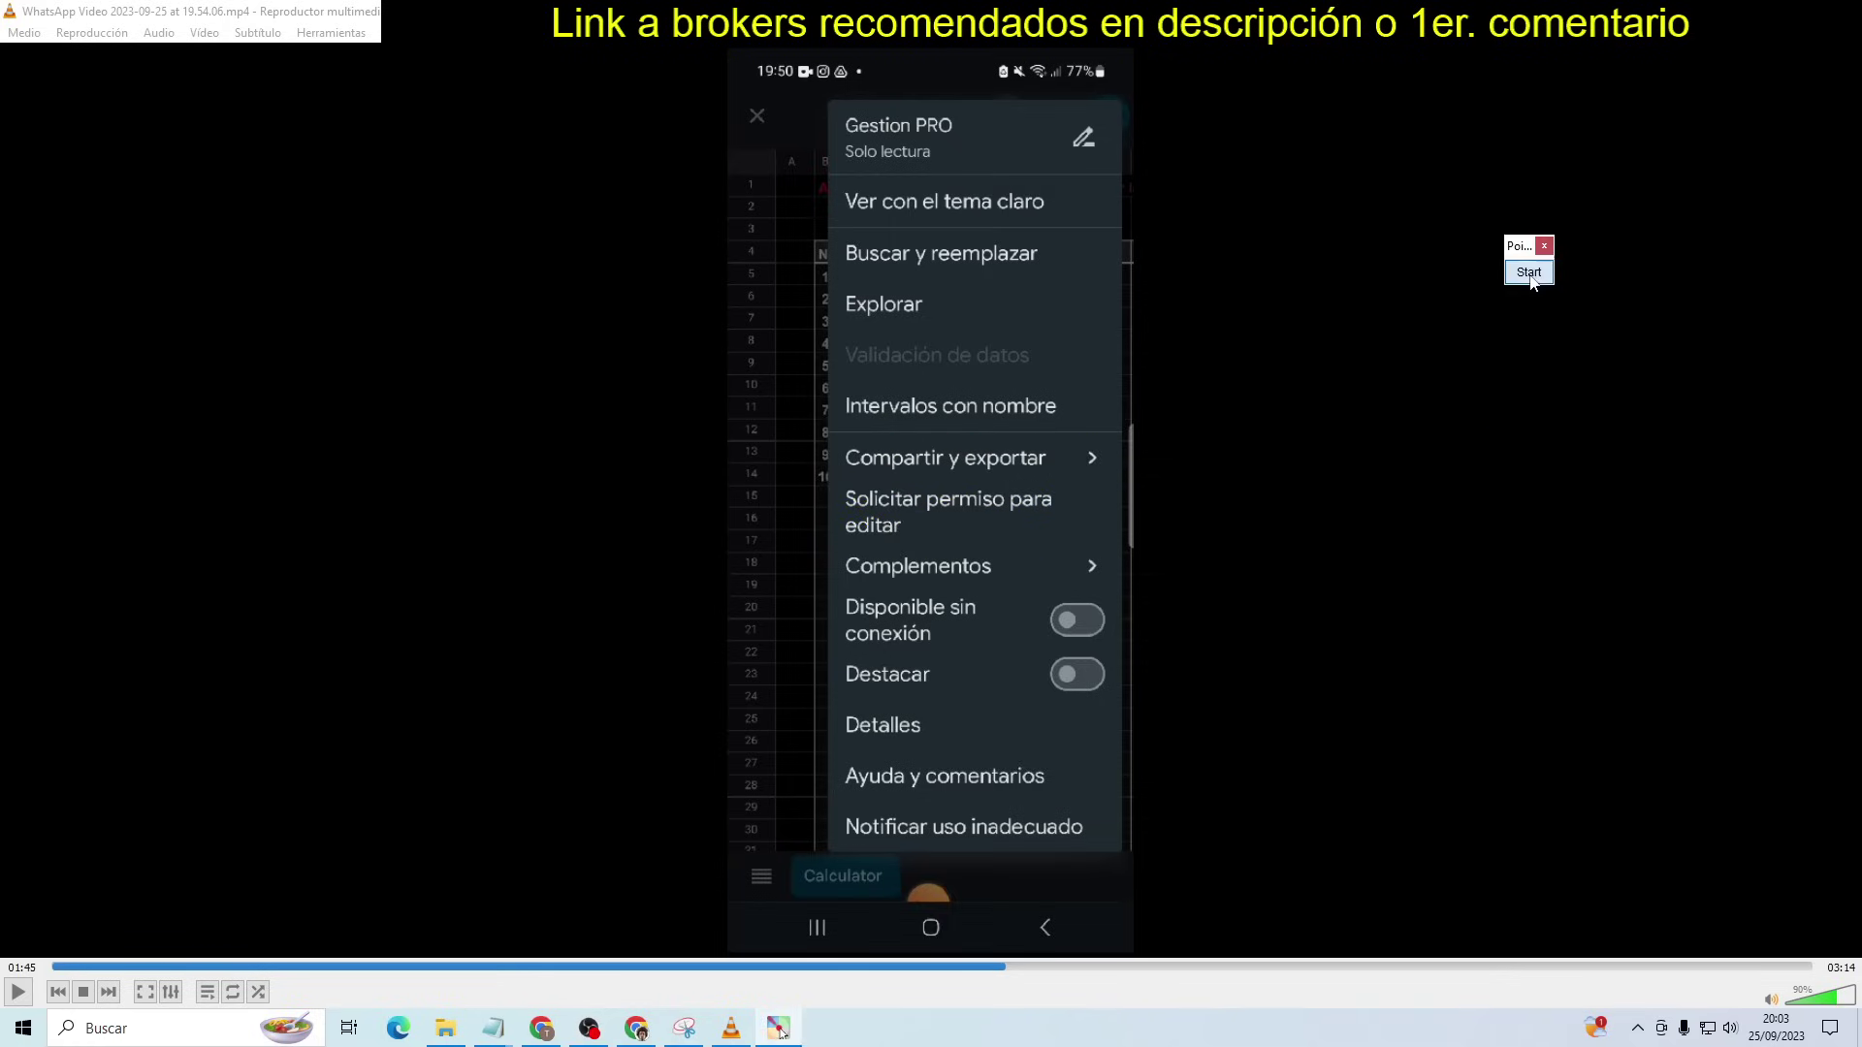
Circle Compartir y exportar on screen, then seek the recording to 01:51
click(1528, 275)
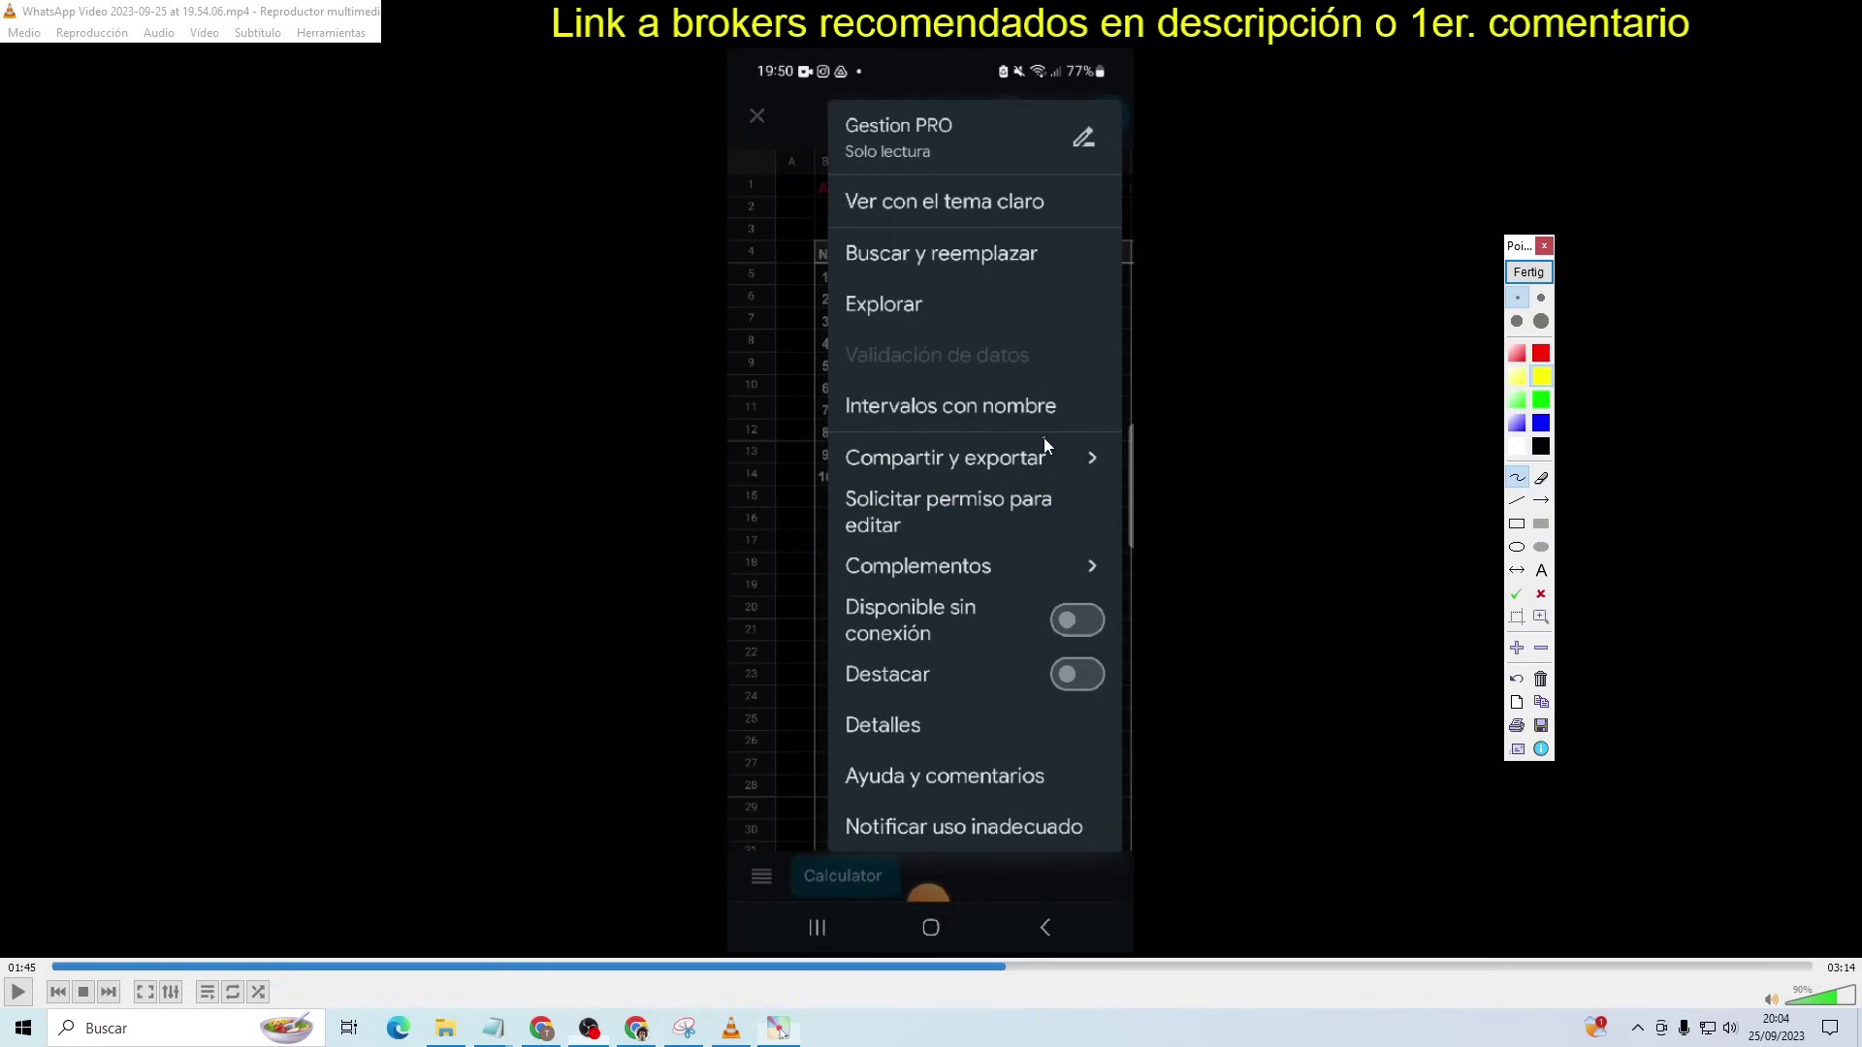
drag(1044, 439, 1010, 440)
drag(1064, 456, 1047, 441)
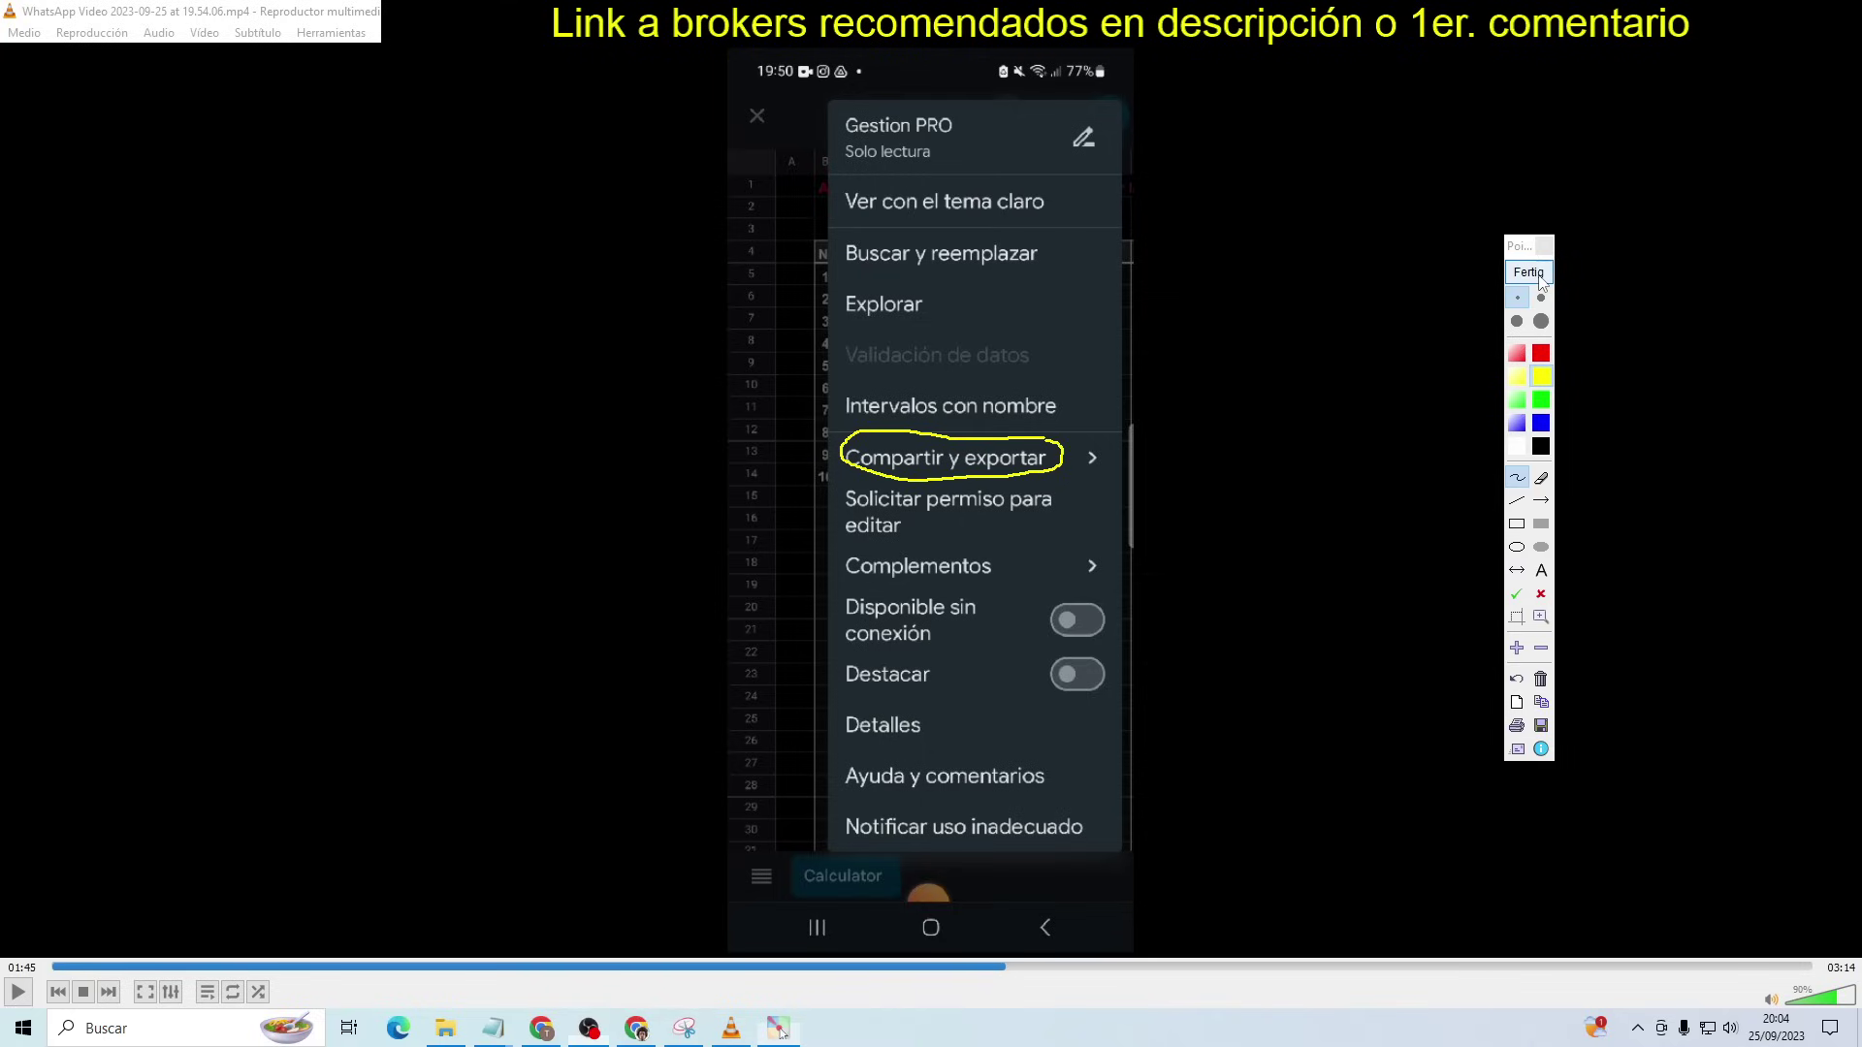
click(1539, 278)
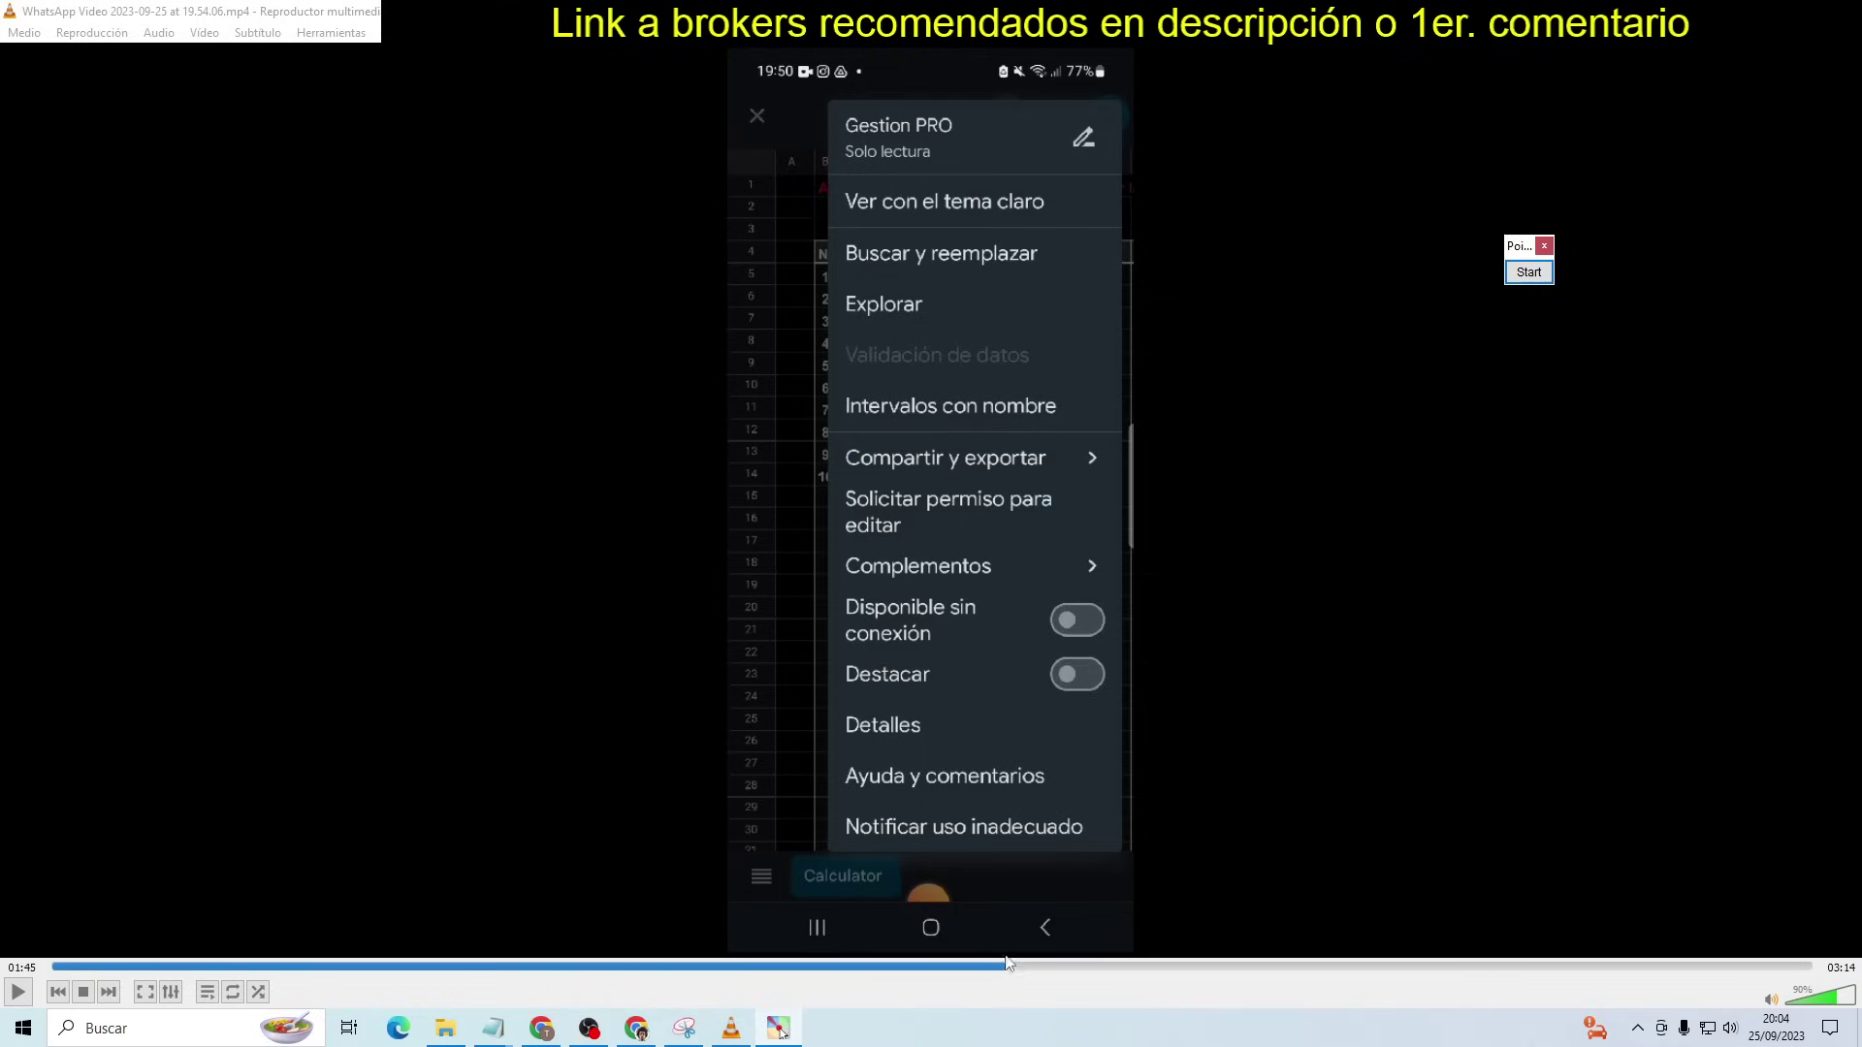
drag(1005, 964, 1063, 966)
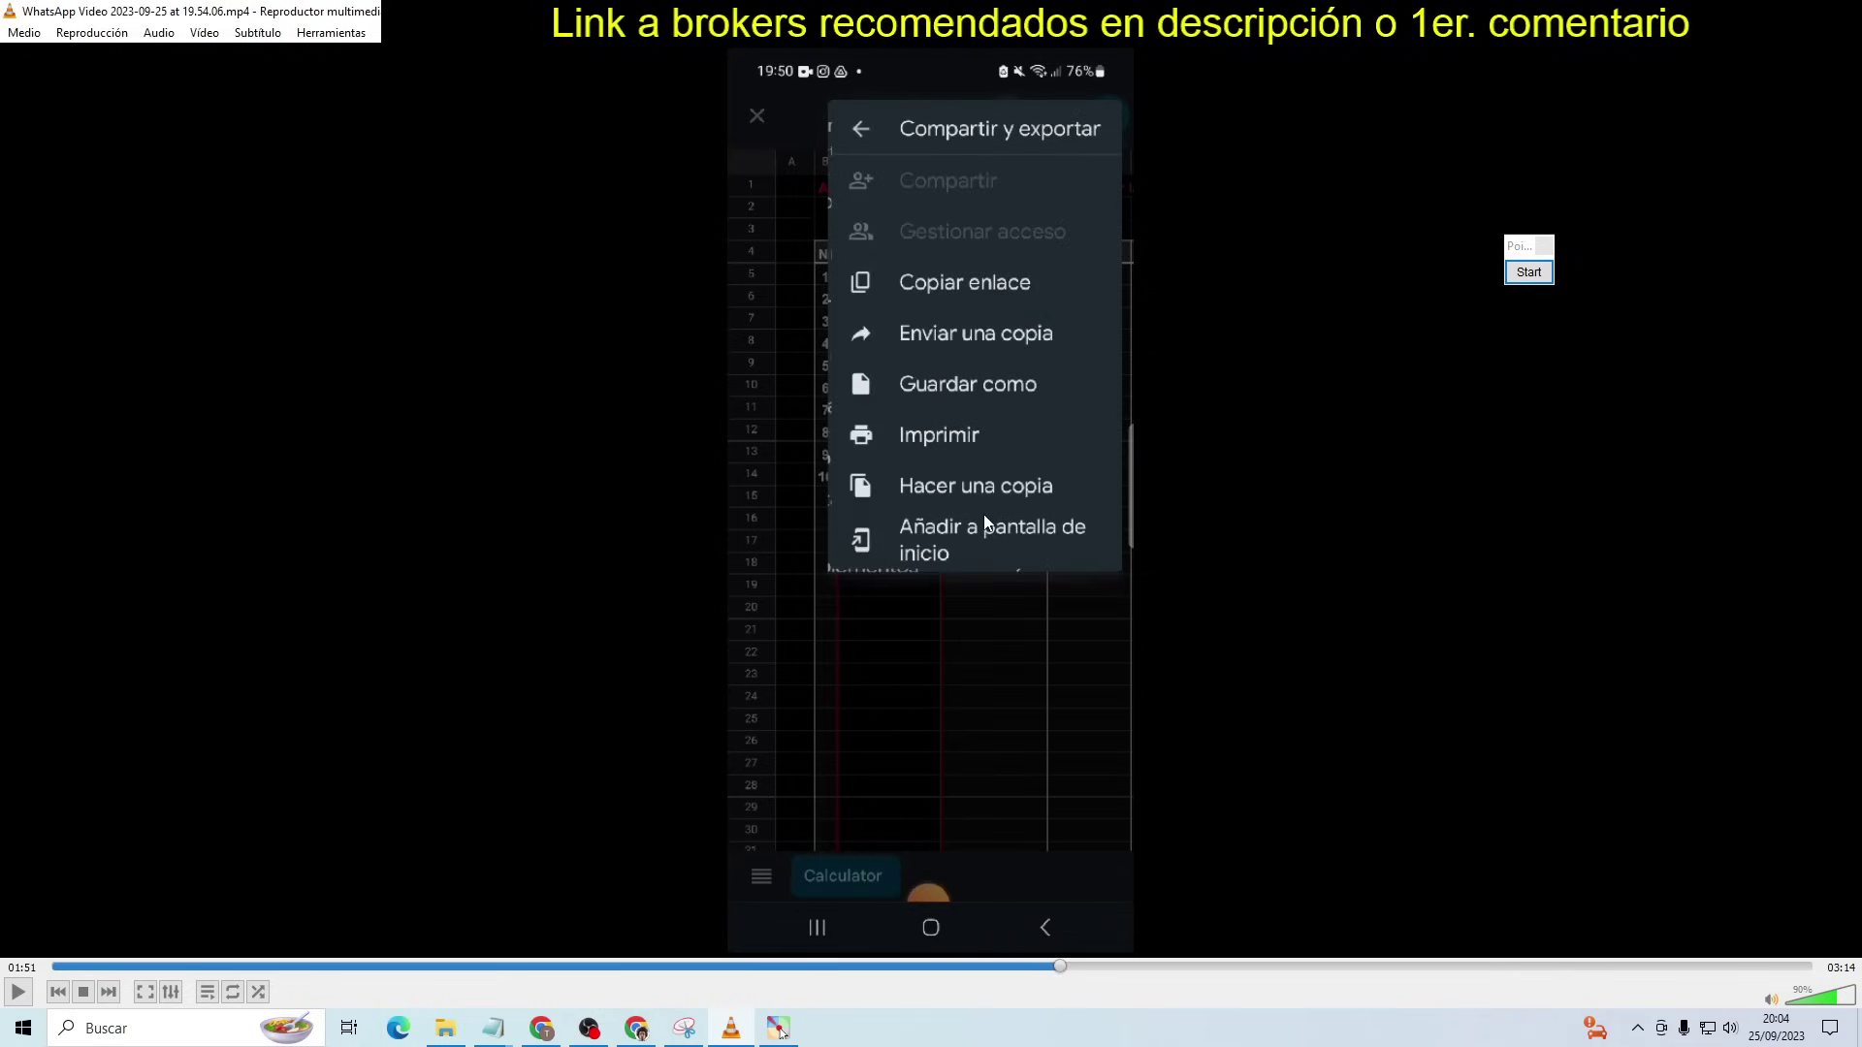
Circle Hacer una copia on screen, then seek to 01:55 to show the copy dialog
click(1529, 272)
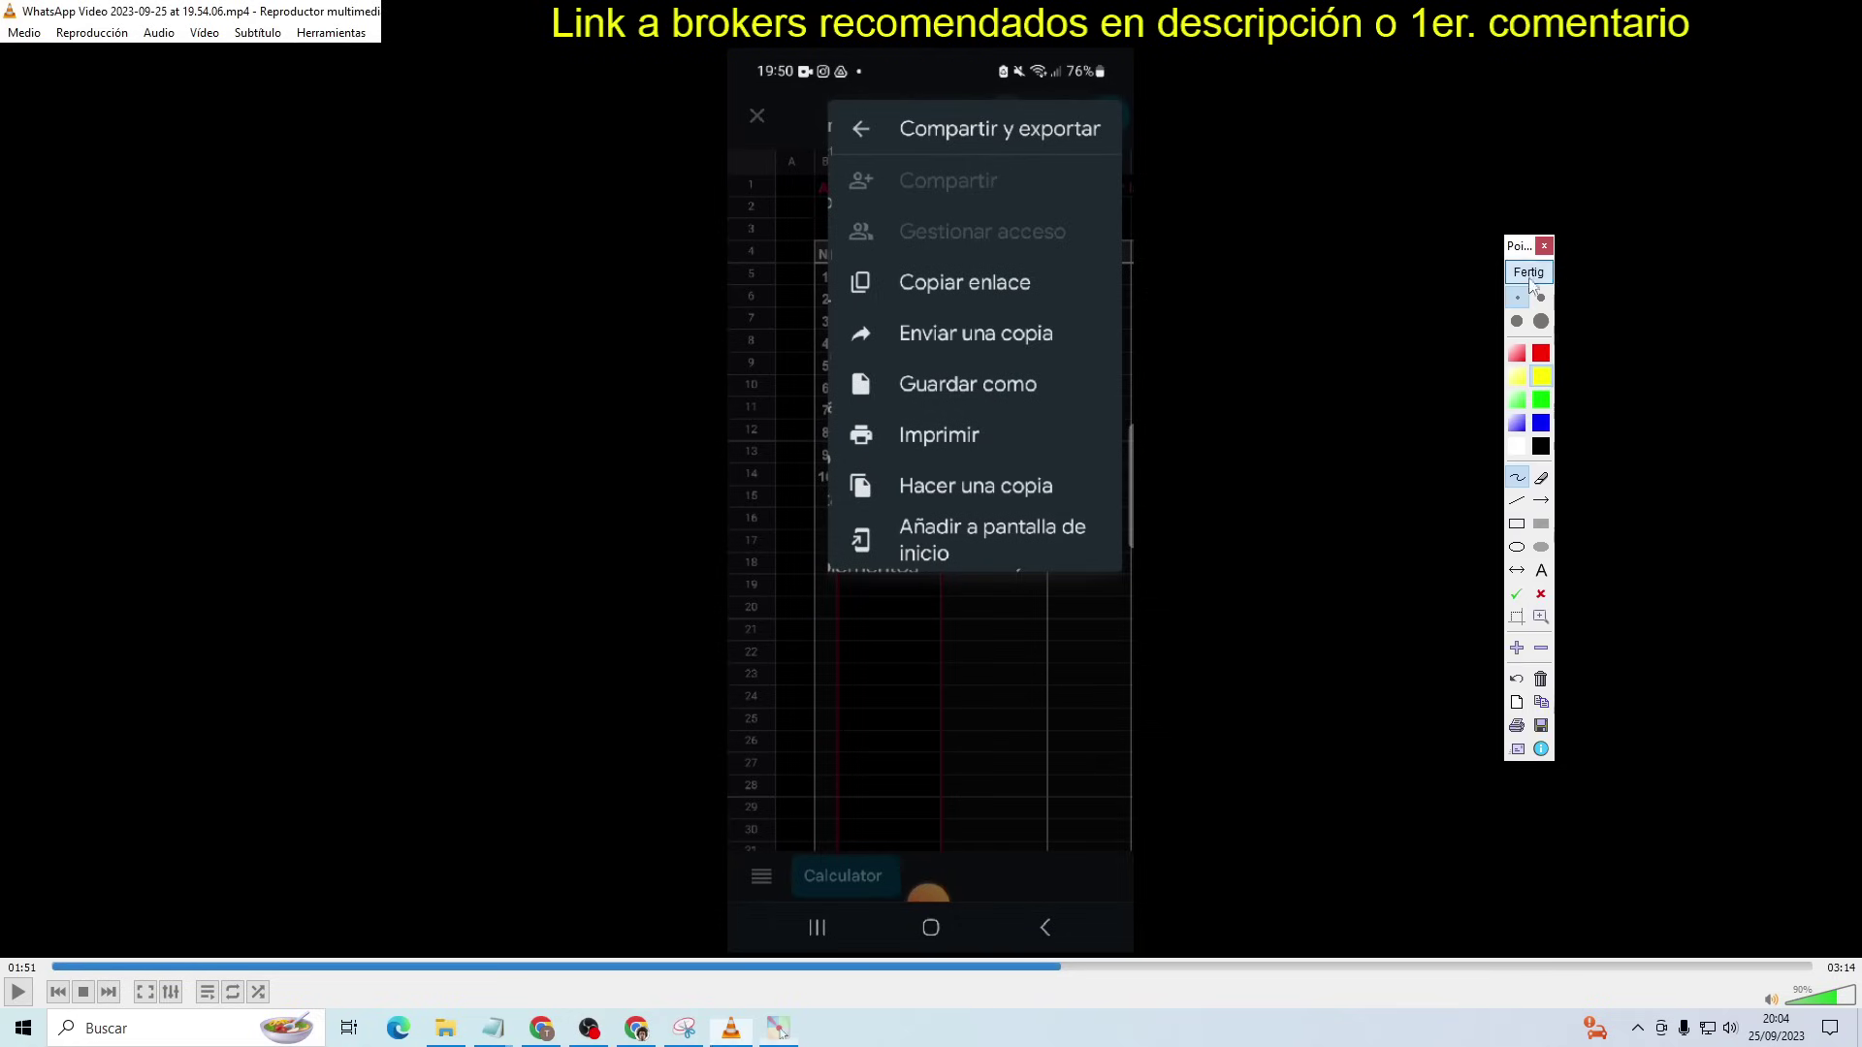
drag(1057, 475, 860, 468)
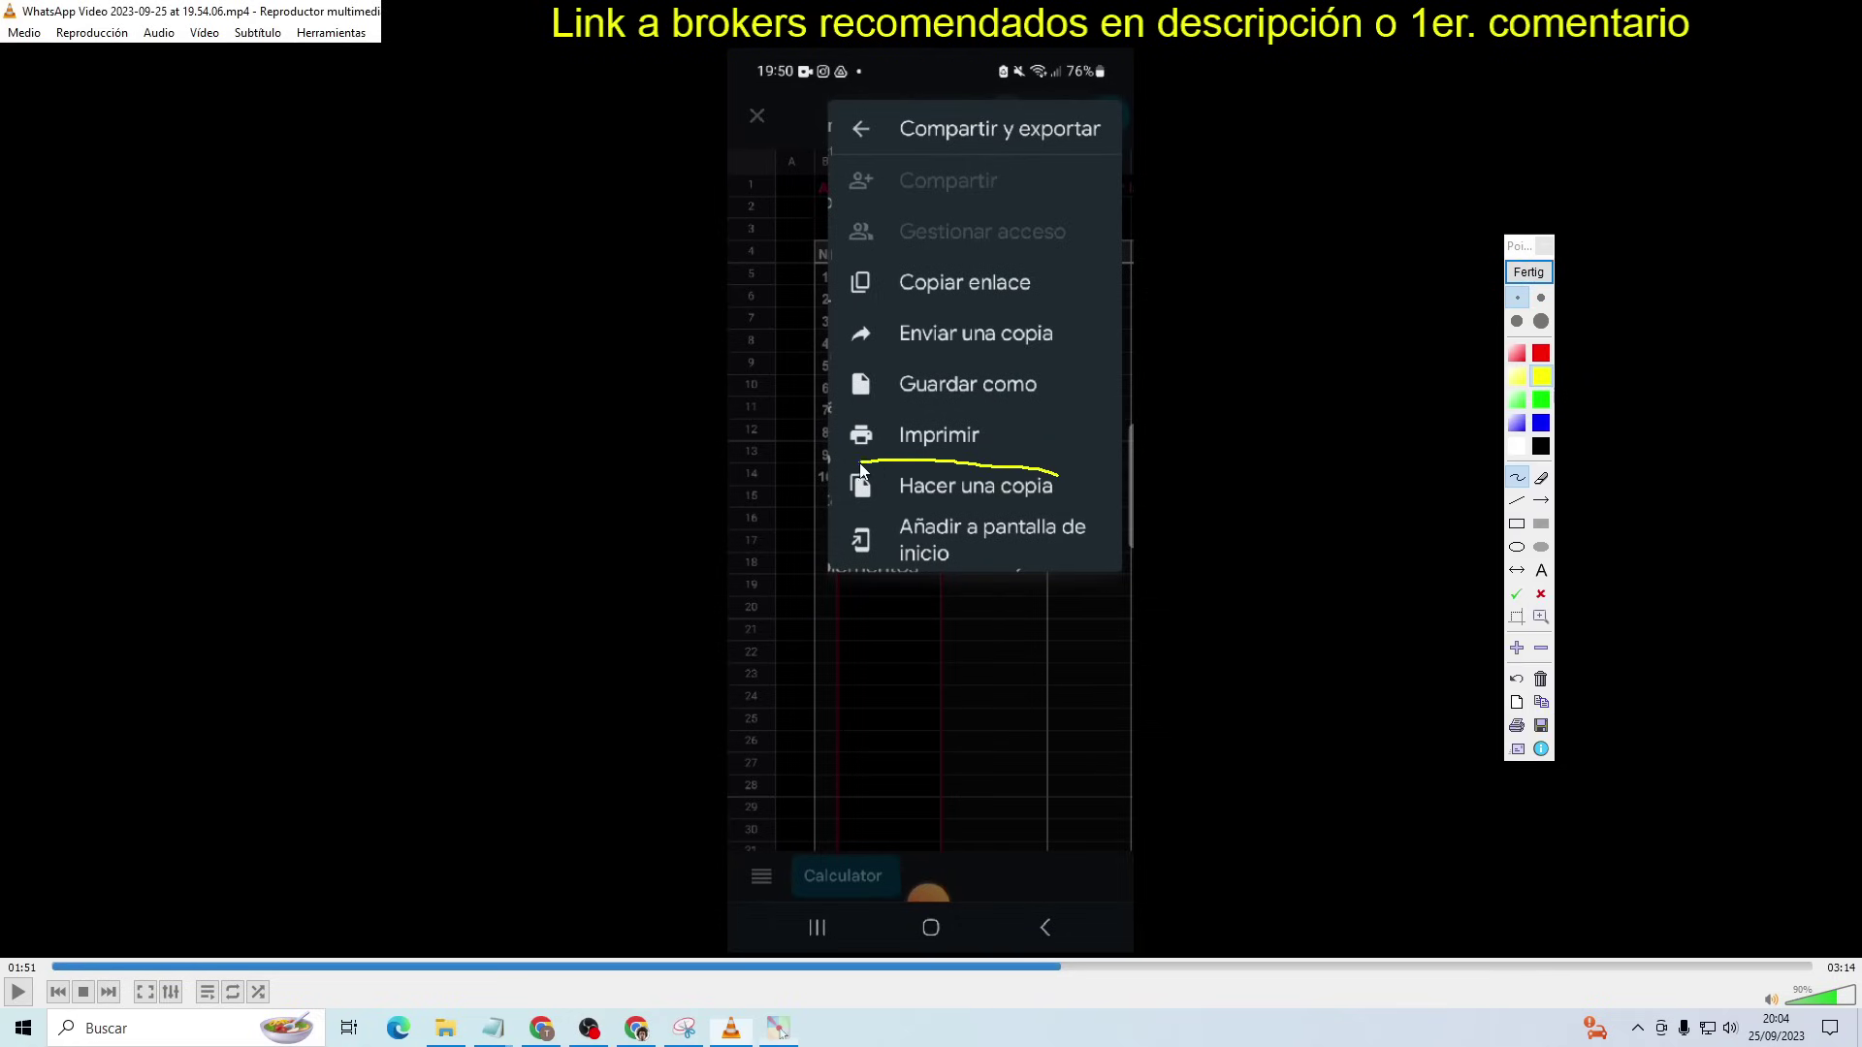
mouse_move(950, 519)
mouse_down()
mouse_move(1044, 513)
mouse_move(1063, 474)
mouse_up()
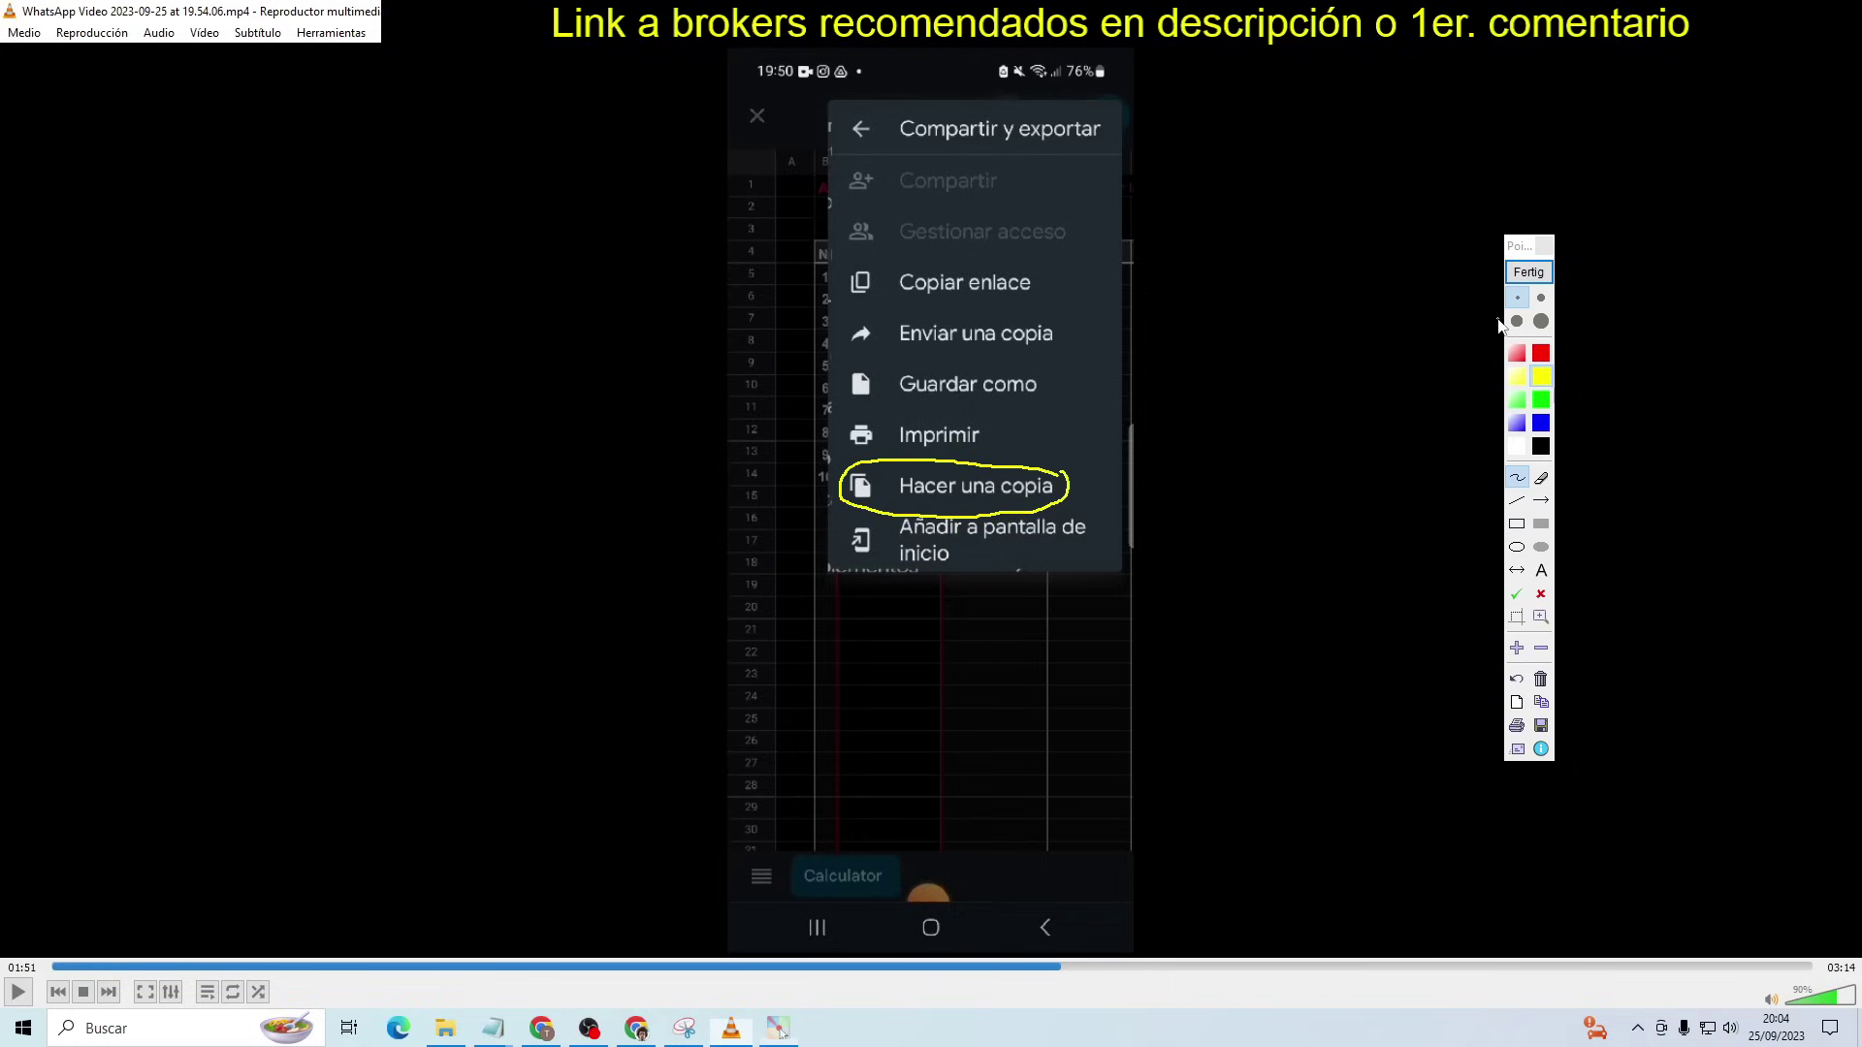
click(1529, 273)
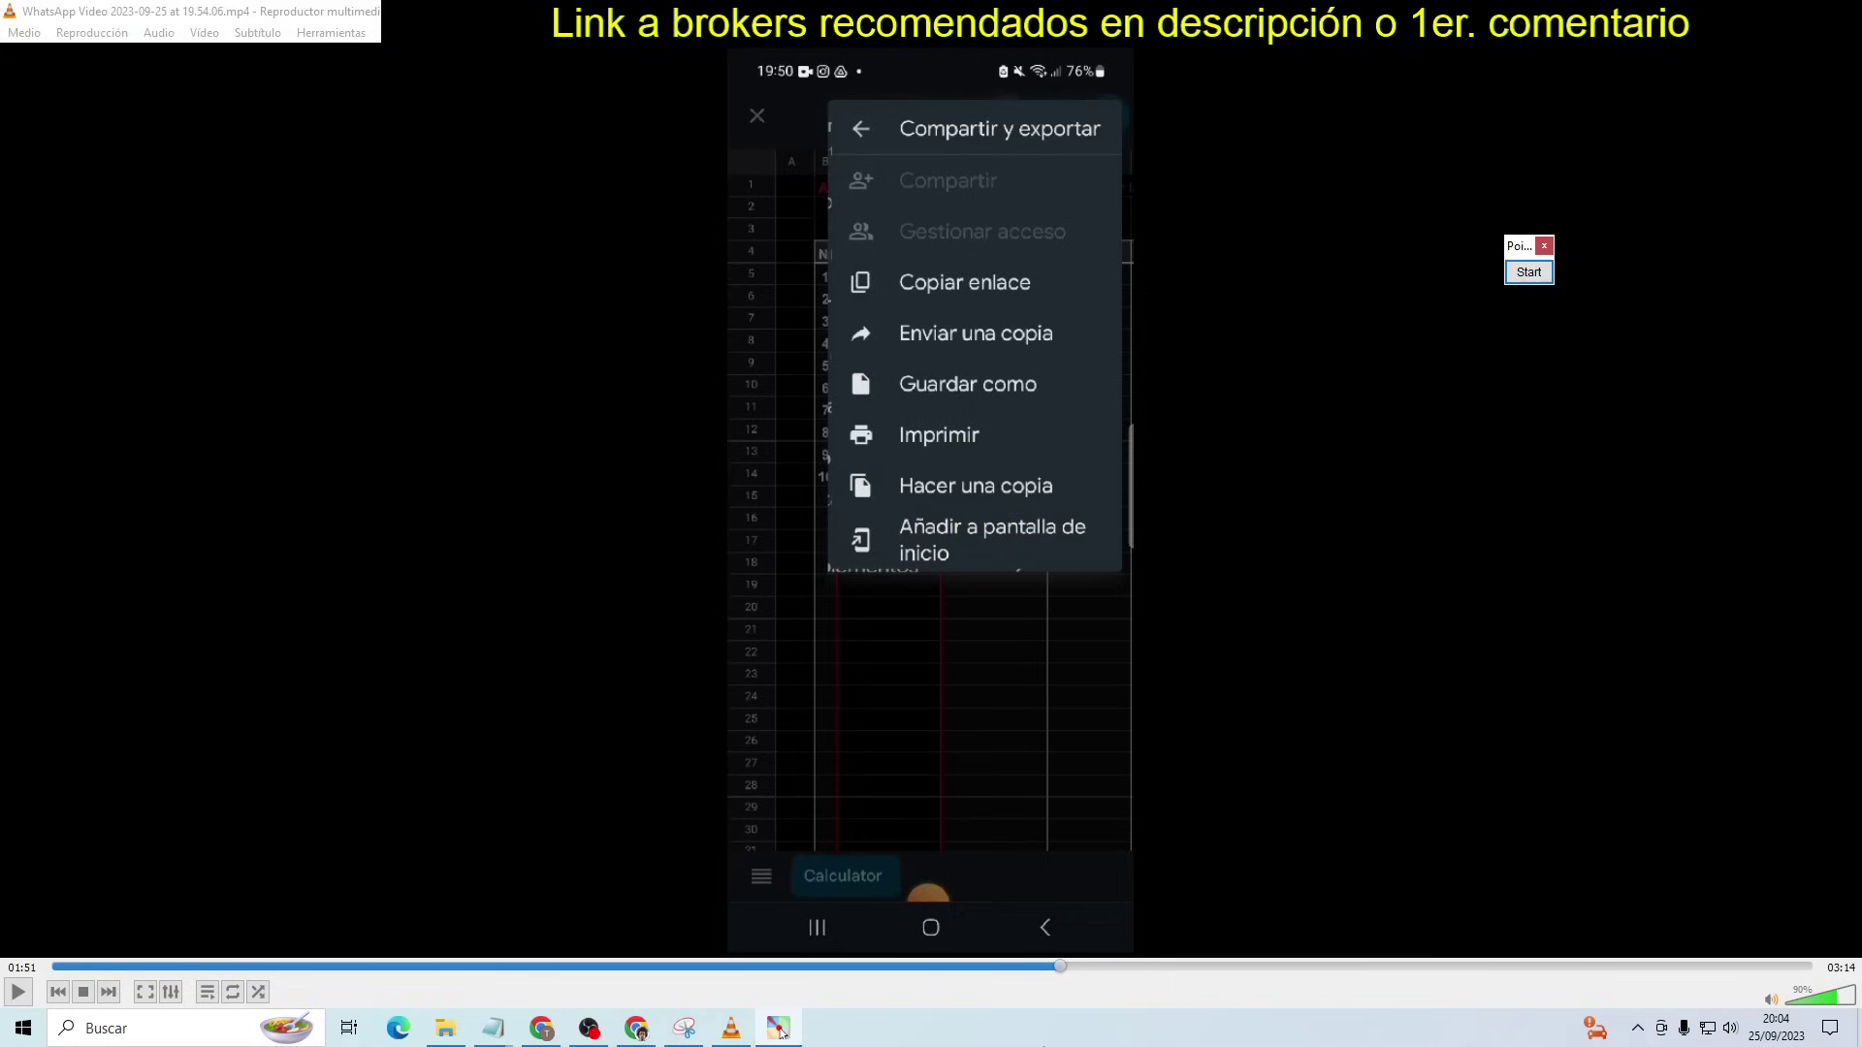
click(1064, 967)
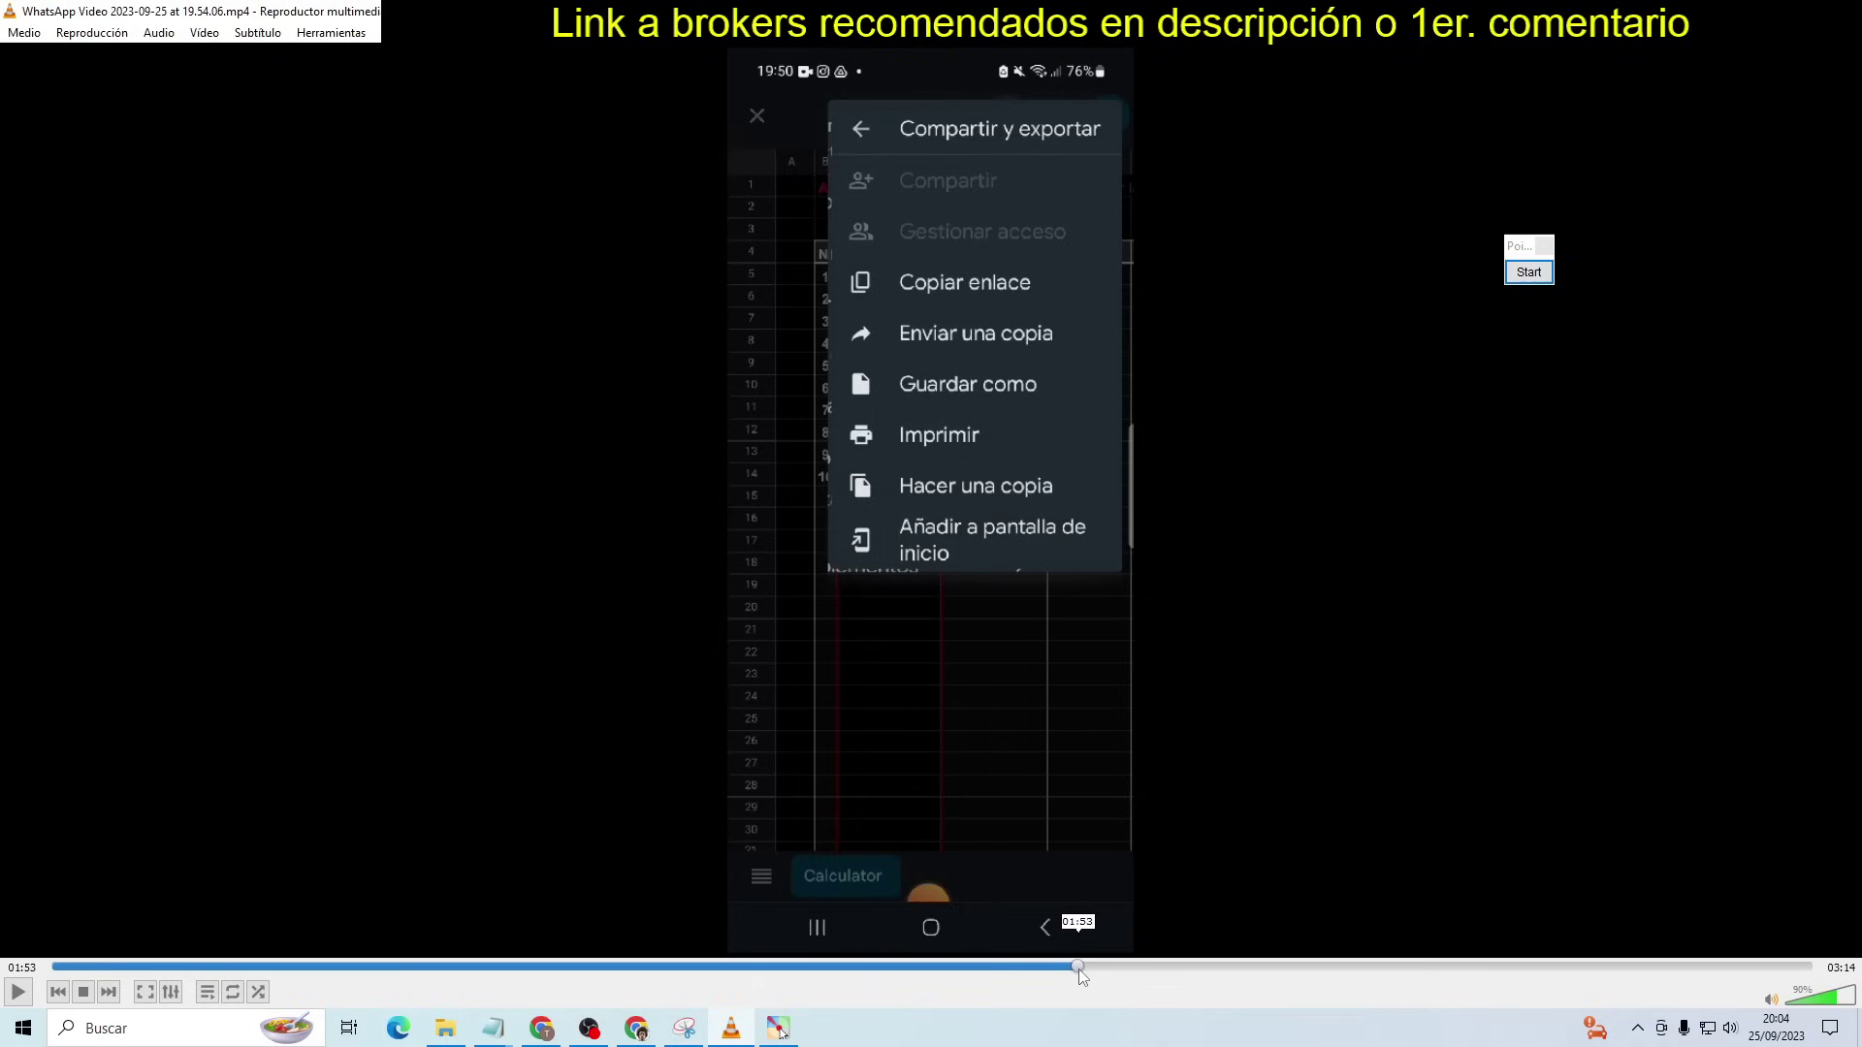
drag(1078, 968, 1102, 969)
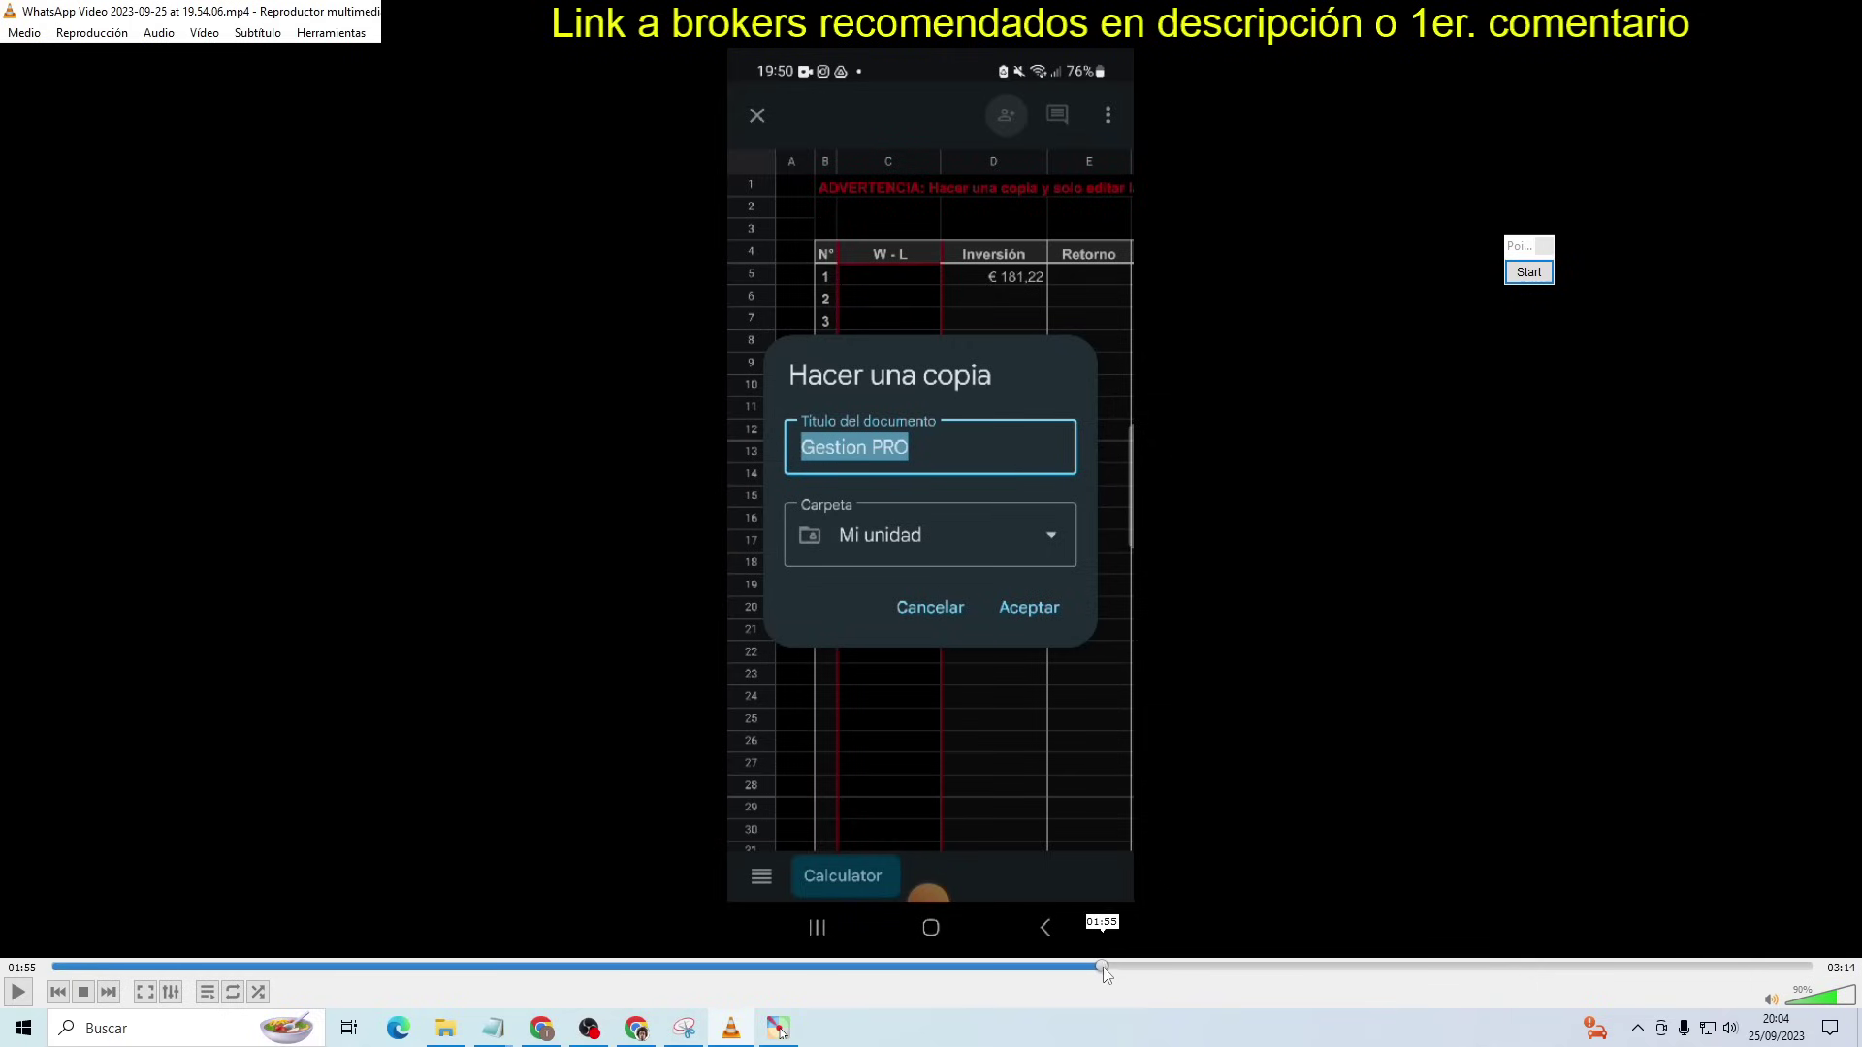
Seek from 01:58 to 02:04, showing the copied sheet's Calculator tab with €181,22 first investment
drag(1130, 969, 1179, 980)
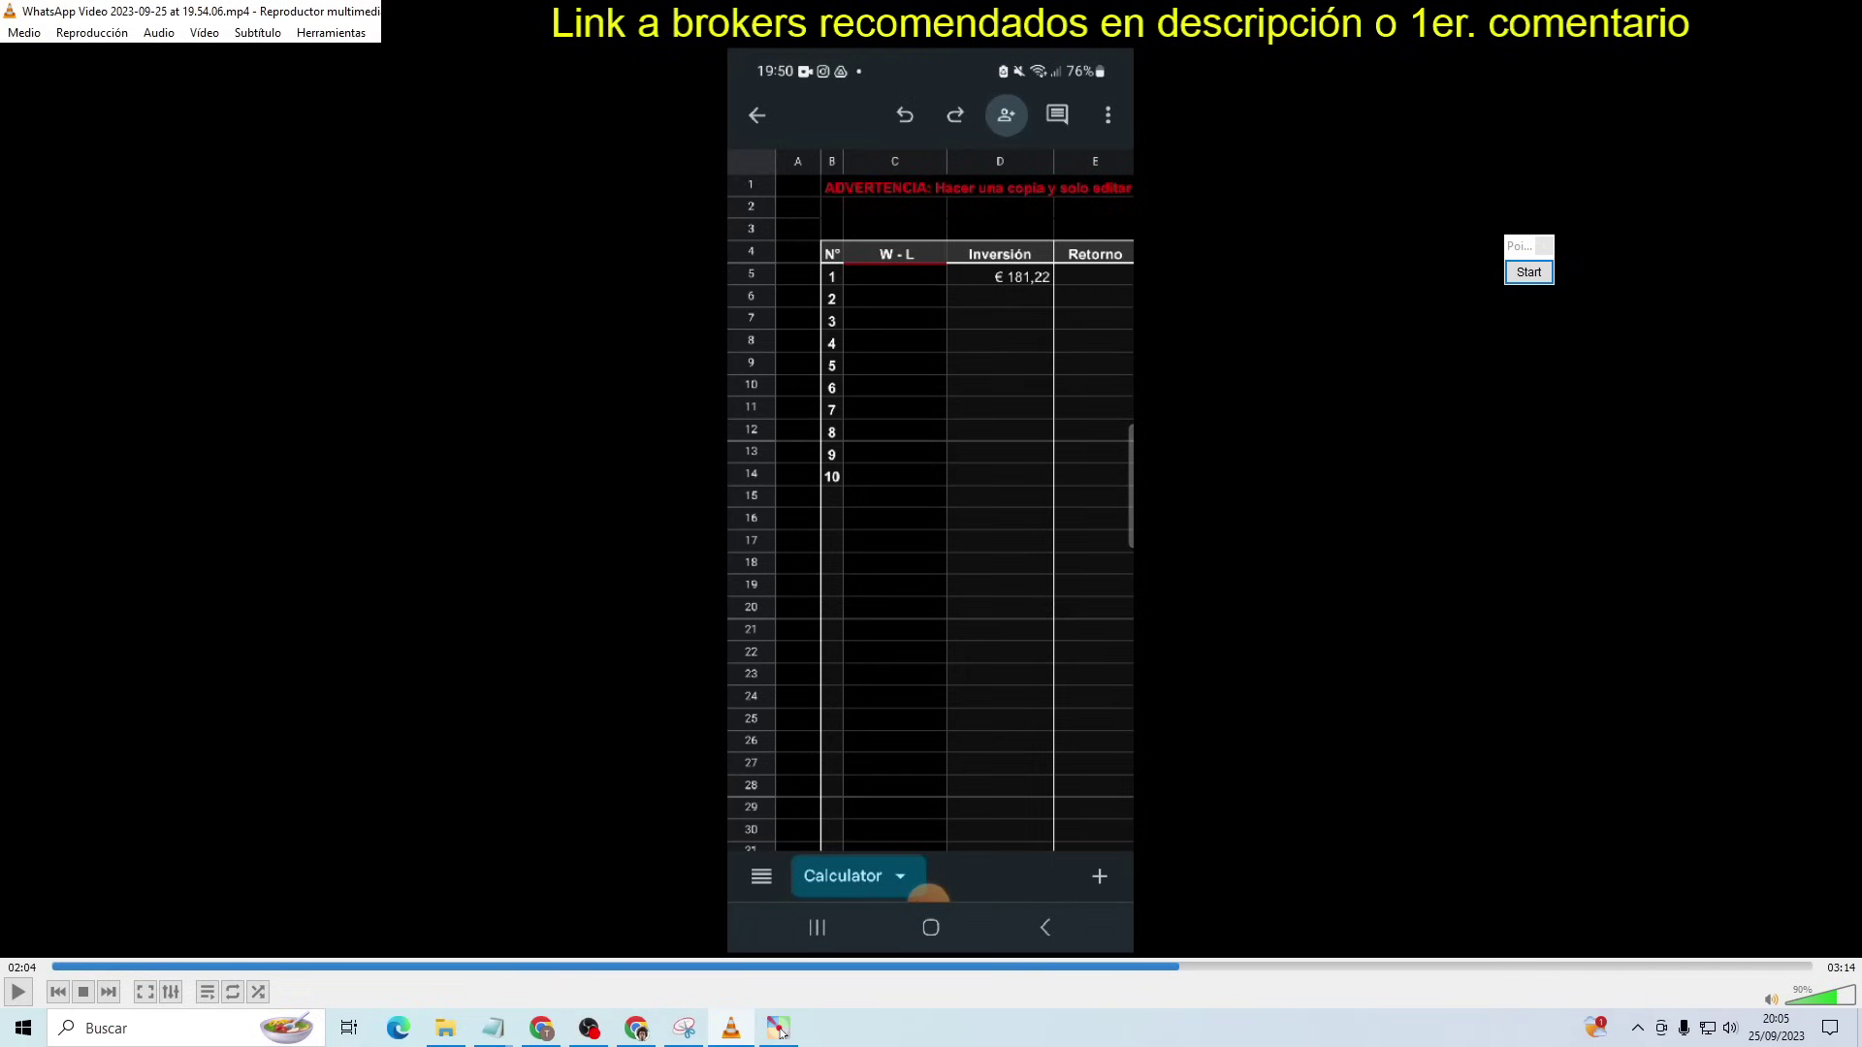
Seek to 02:58, showing the €1.000,00 stake, 10 trades, 1,92 payout configuration
click(1193, 967)
mouse_move(1194, 967)
mouse_down()
mouse_move(1306, 970)
mouse_move(1429, 1023)
mouse_move(1678, 1041)
mouse_up()
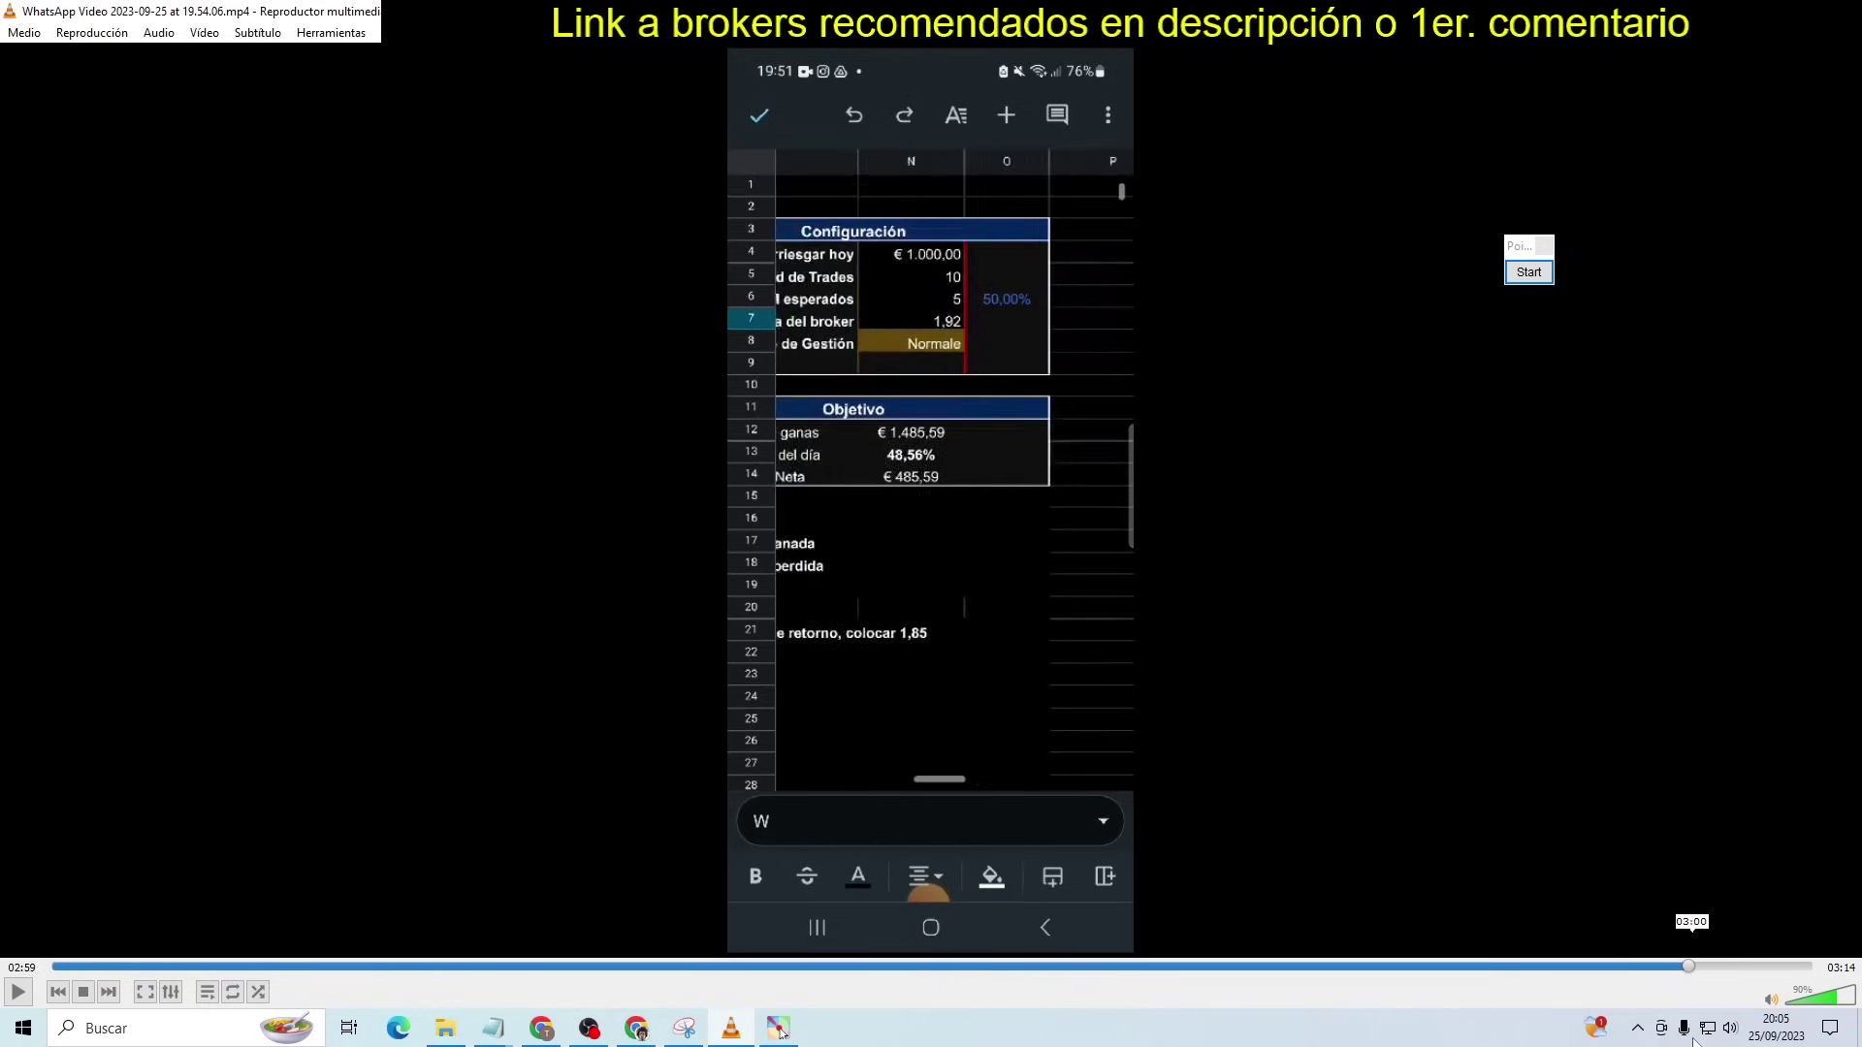
Seek to 03:06, where the stake becomes €100,00 and the target €148,56
drag(1678, 1040, 1689, 1041)
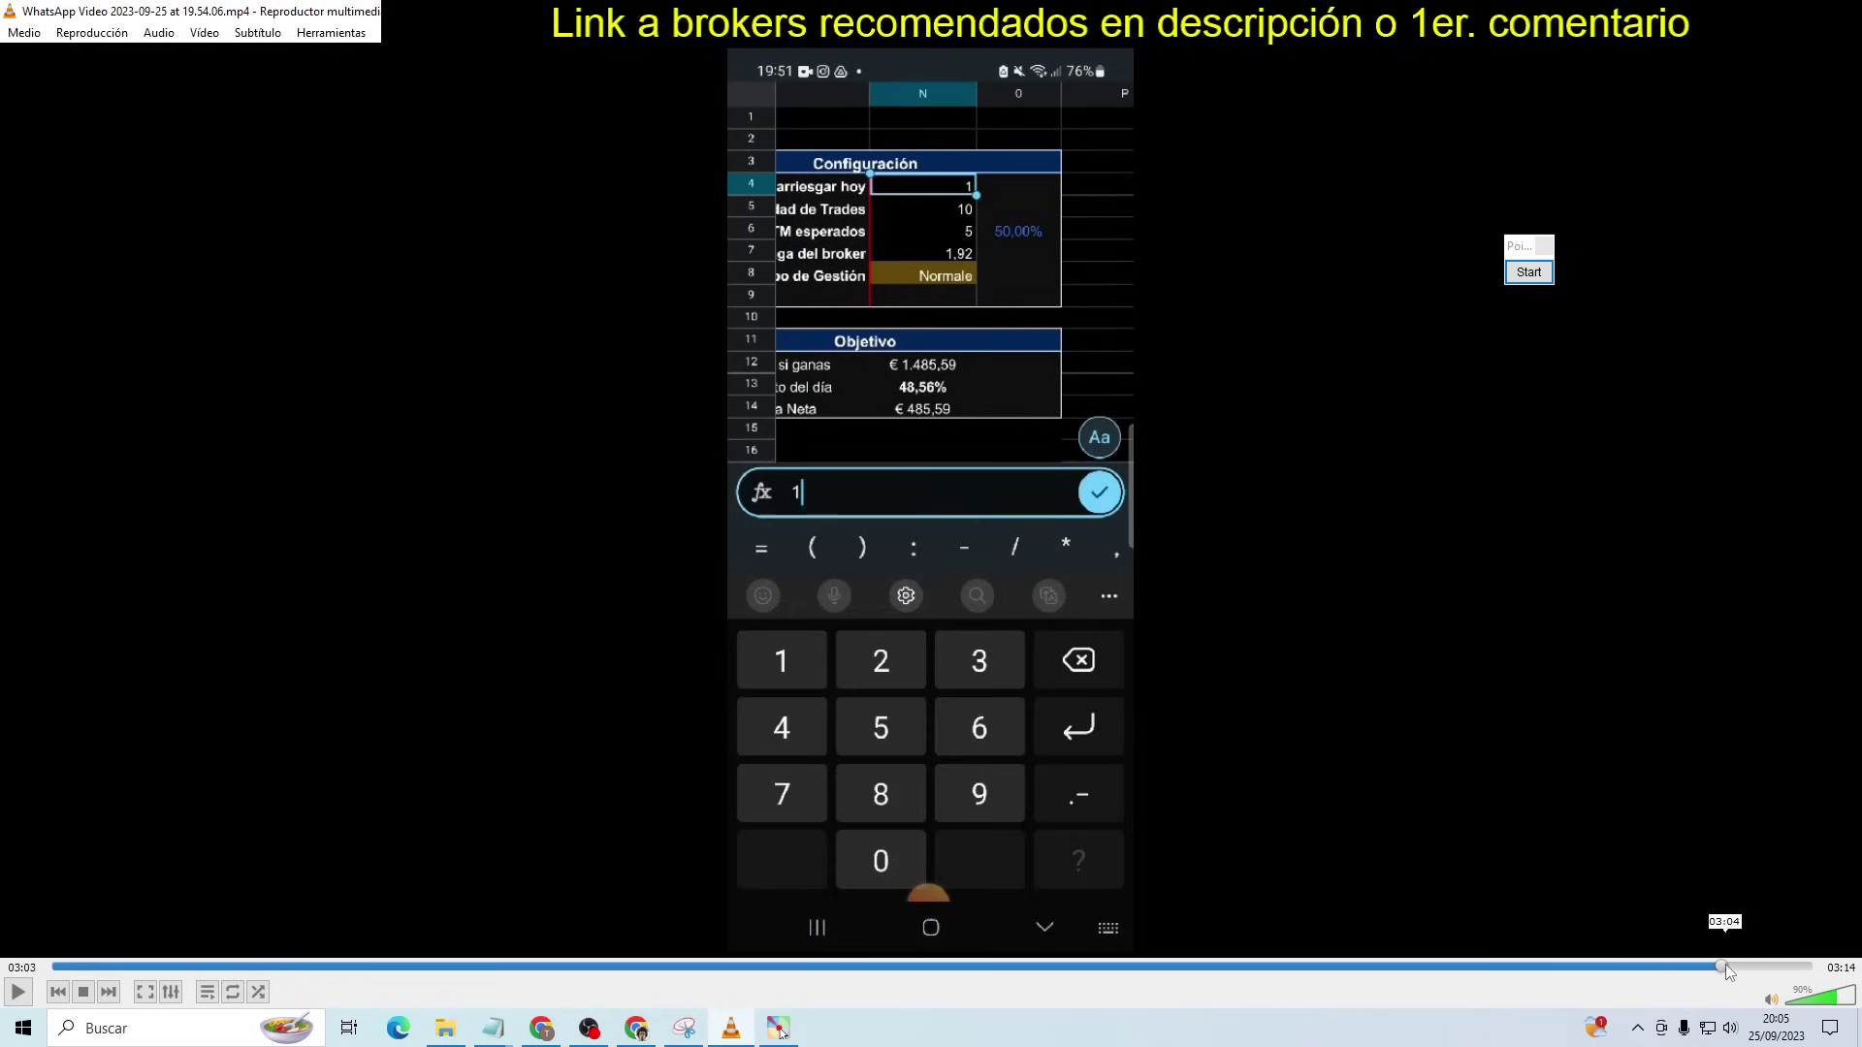
drag(1716, 964, 1749, 964)
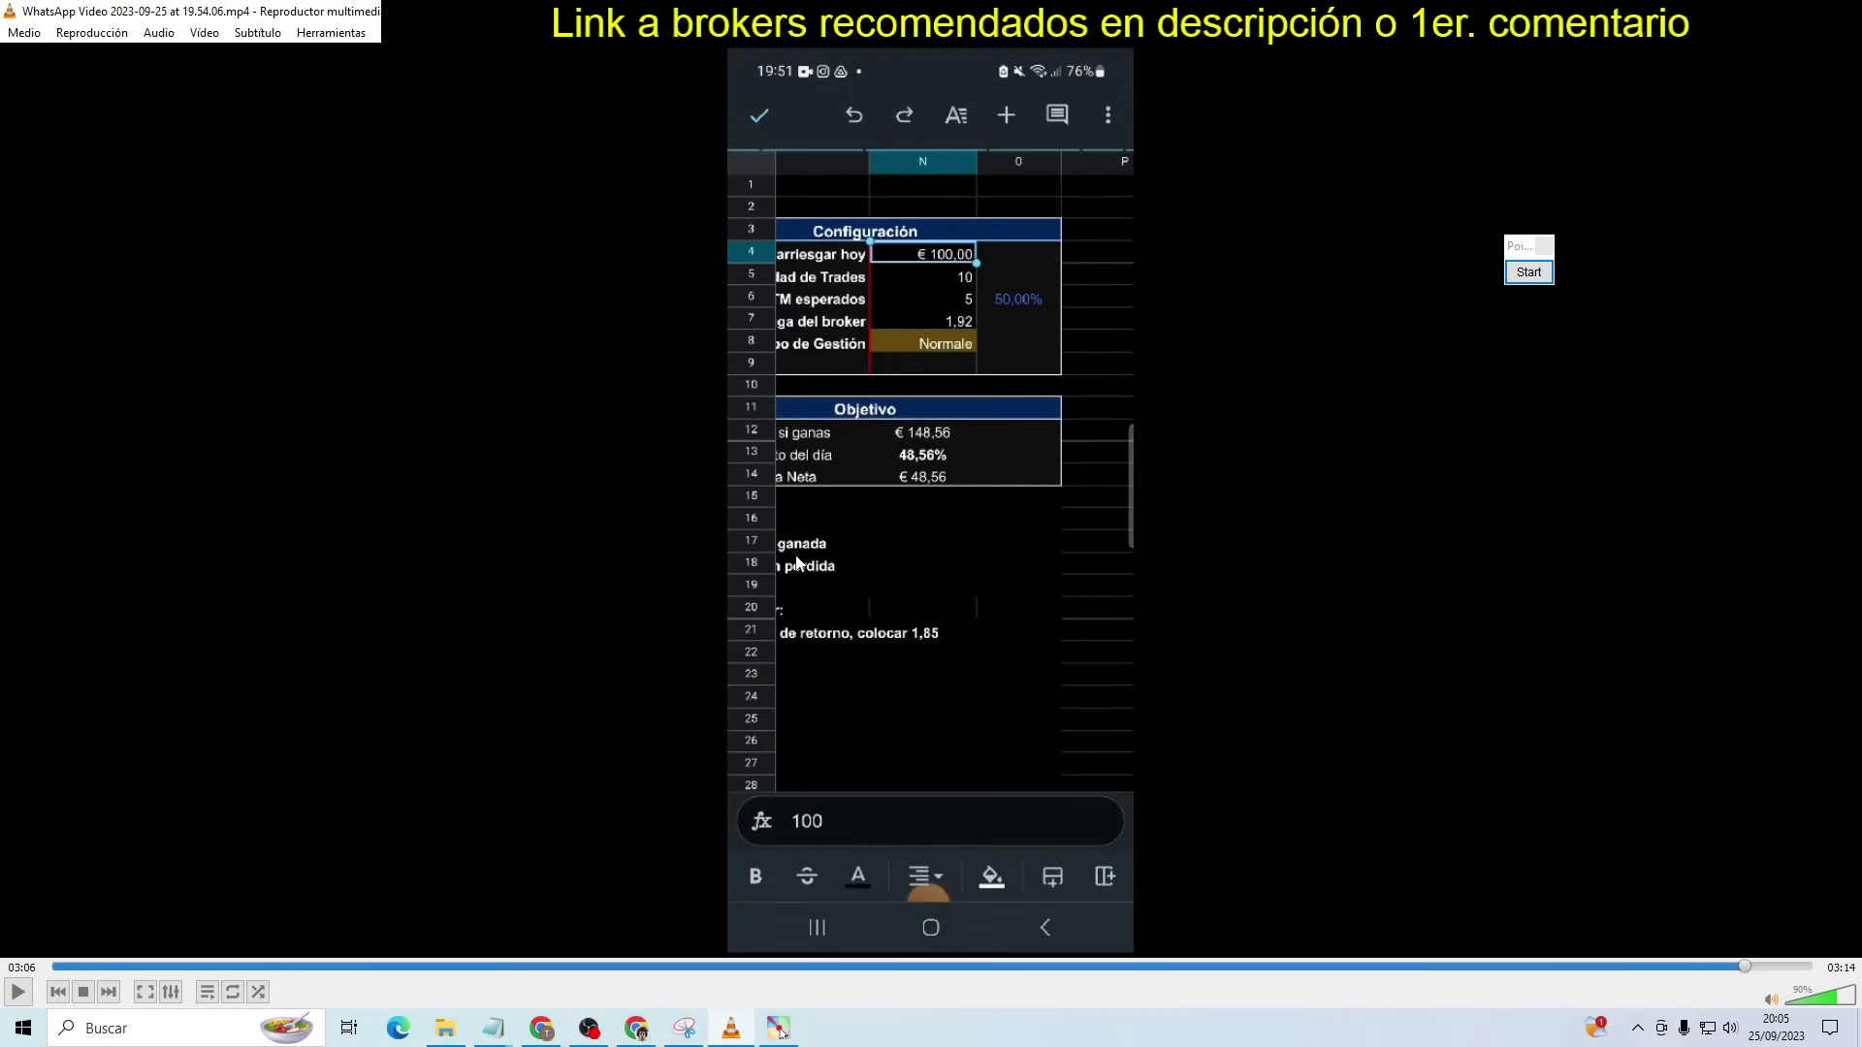